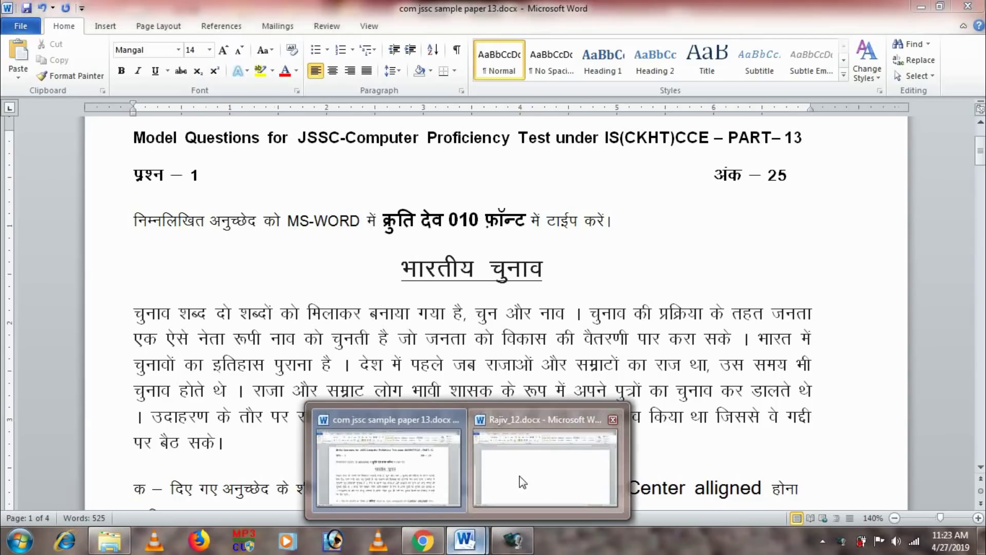
Step: In the blank document, set the font to Kruti Dev 010 at 22 pt
click(520, 476)
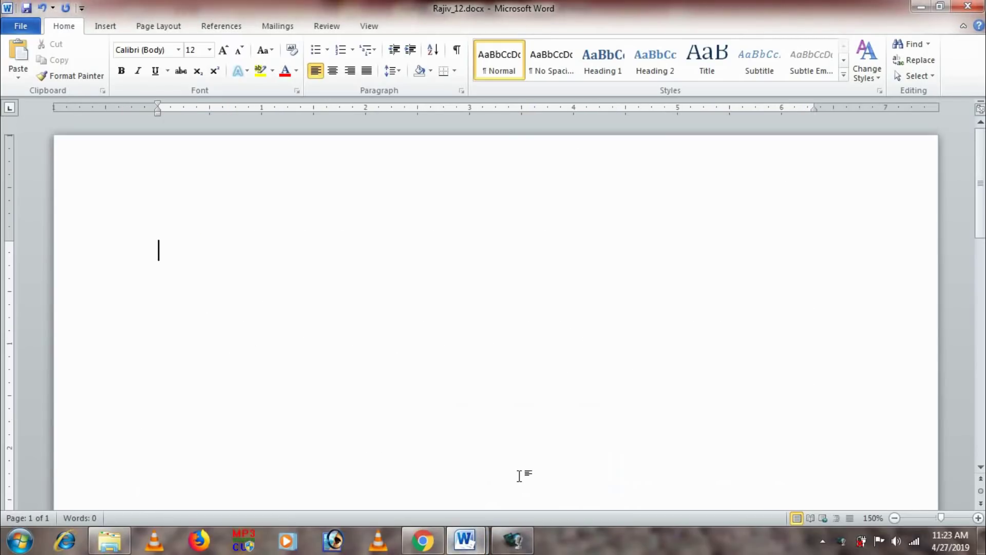
click(179, 50)
key(Down)
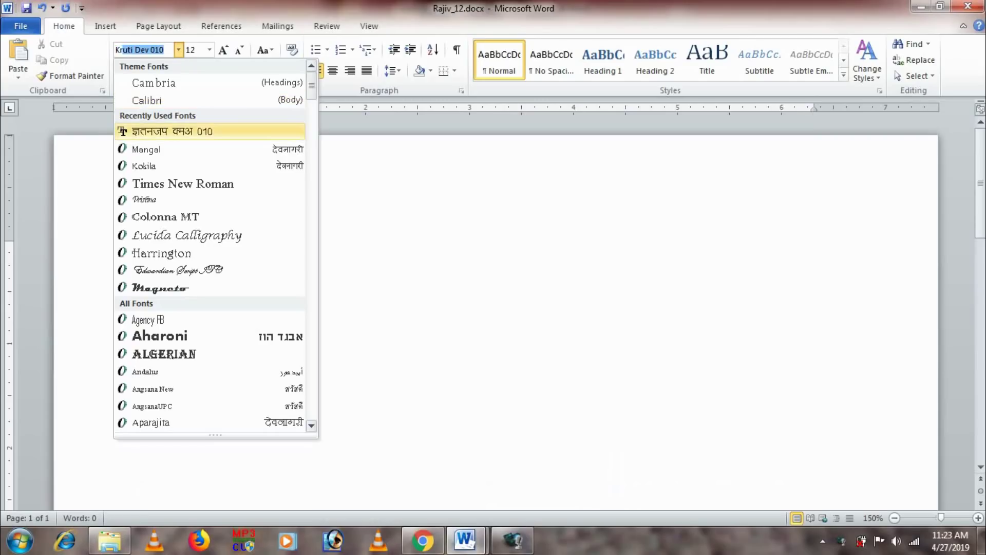
click(179, 50)
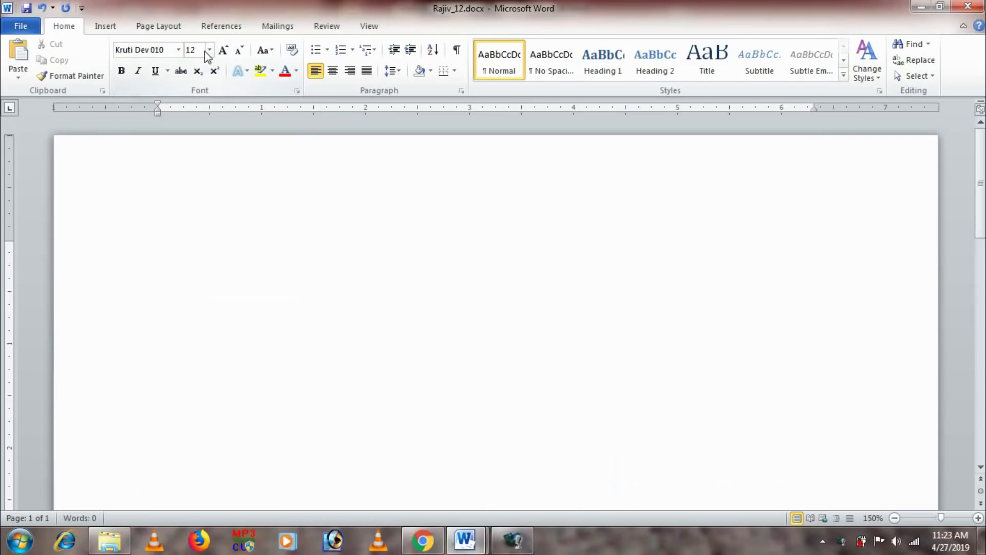
click(195, 52)
text(@@)
key(BackSpace)
key(BackSpace)
text(22)
key(Return)
Step: Type the heading 'भारतीय चुनाव' (Hkkjrh; pqukoA) and select it
text(H)
text(kk)
text(jr)
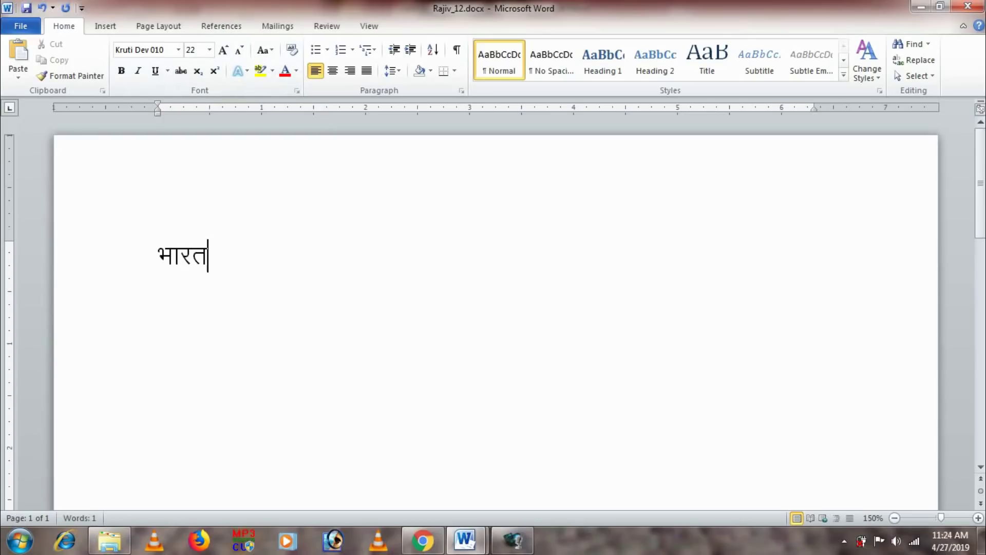
text(h;)
text( pquk)
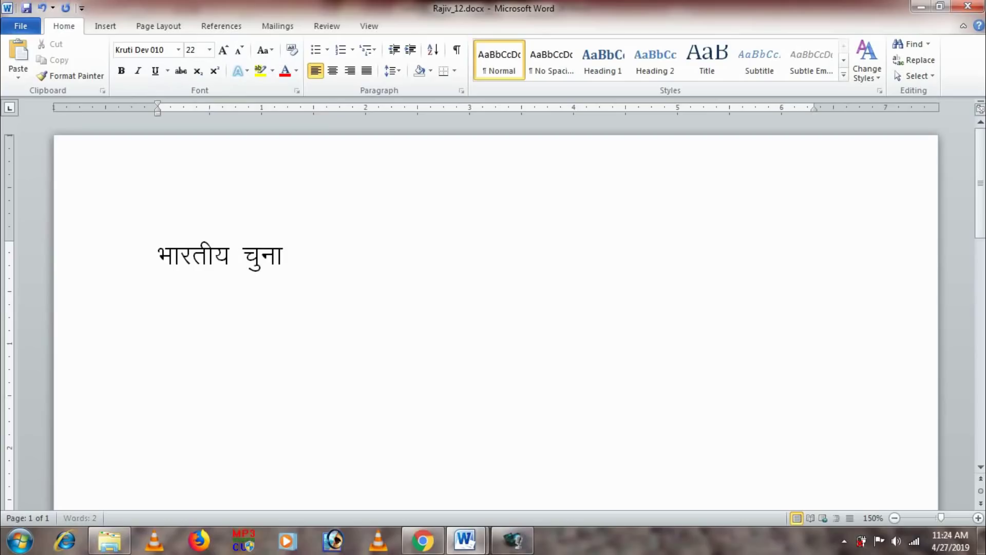
text(o)
text(A)
key(BackSpace)
key(shift+Left)
key(shift+Left)
key(shift+Left)
key(shift+Left)
key(shift+Left)
key(shift+Left)
key(shift+Left)
key(shift+Left)
key(shift+Left)
key(shift+Left)
key(shift+Left)
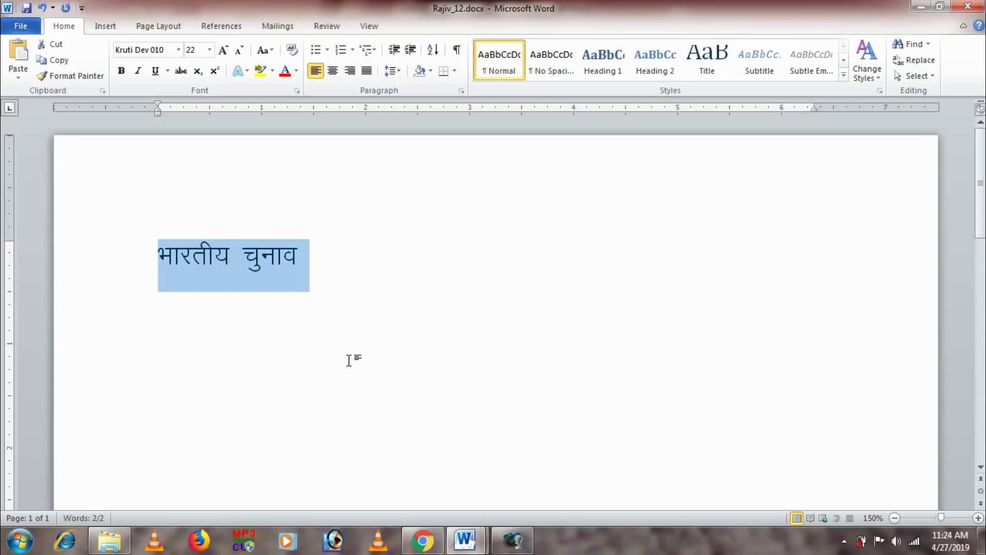
Step: Make the 'भारतीय चुनाव' heading bold, underlined and centred, then deselect it
click(121, 70)
click(156, 74)
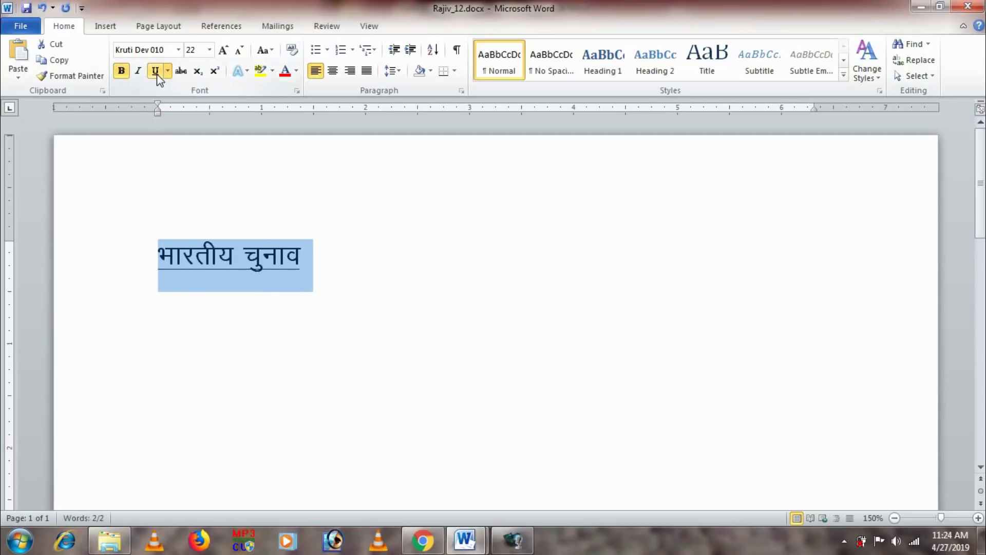
click(333, 72)
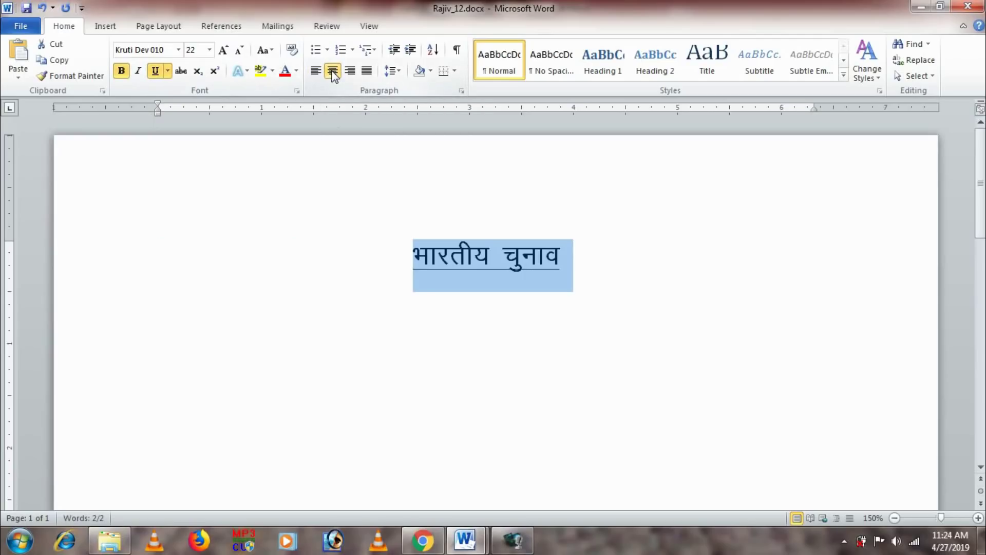
click(366, 266)
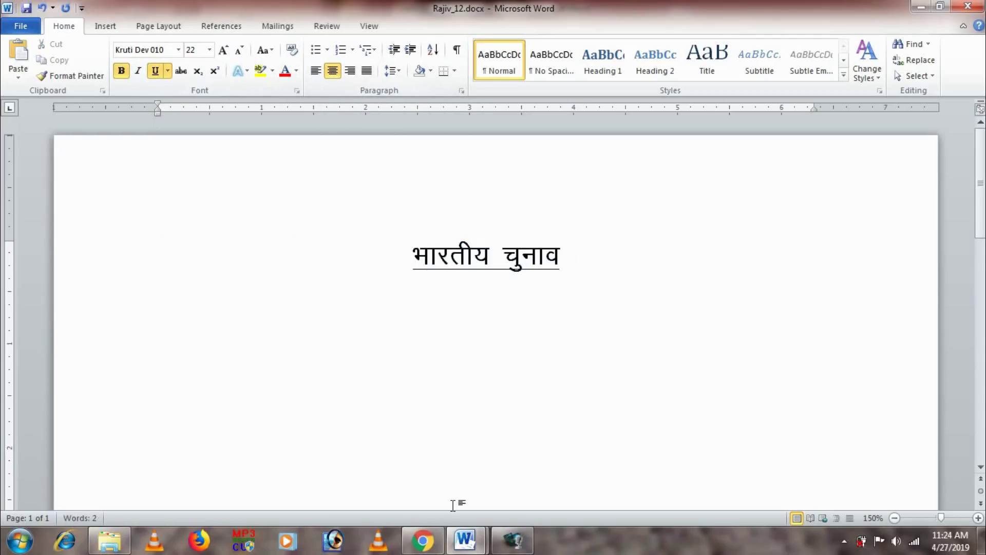
Step: In the question paper, select the passage's first paragraph to copy into the new document
mouse_move(464, 540)
click(424, 482)
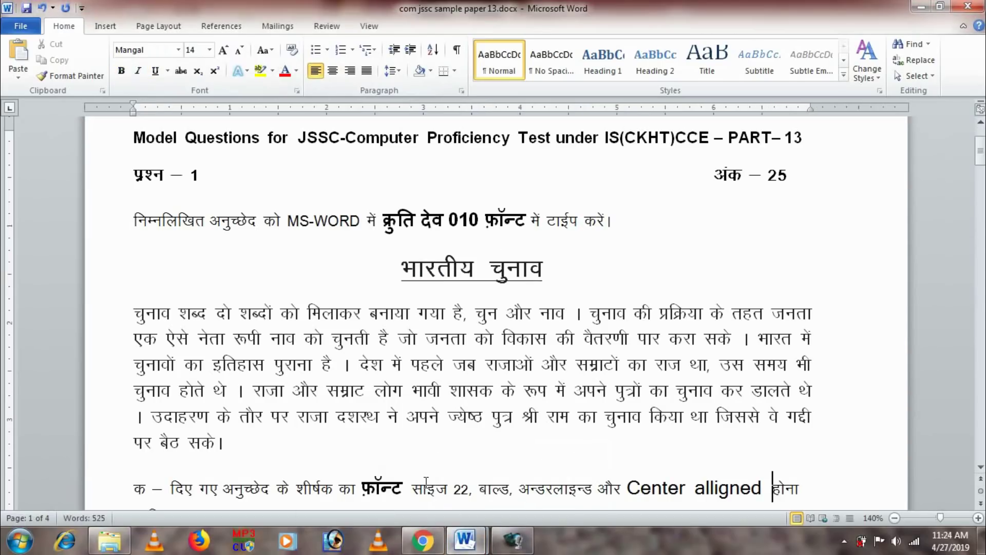
drag(980, 156, 981, 177)
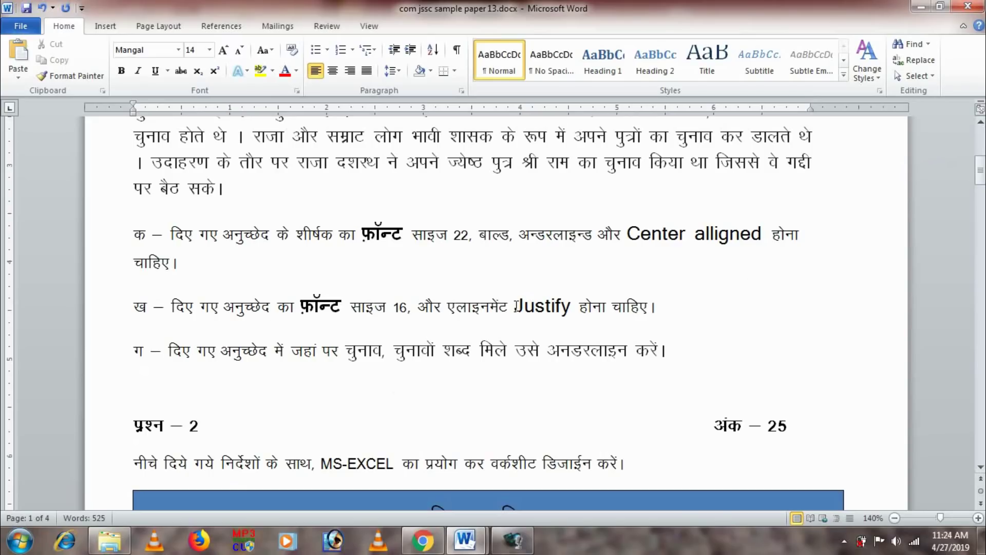
drag(980, 181, 980, 172)
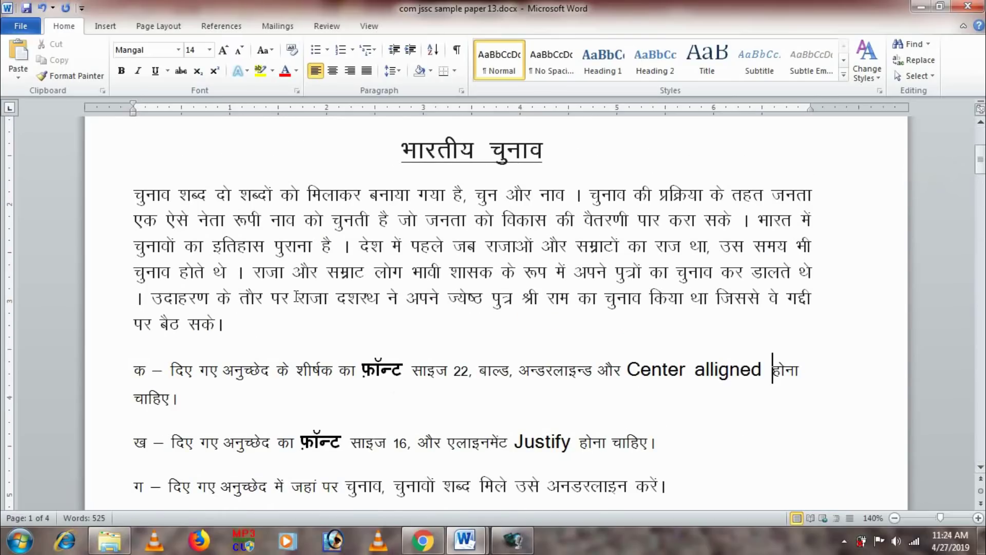
drag(230, 324, 142, 200)
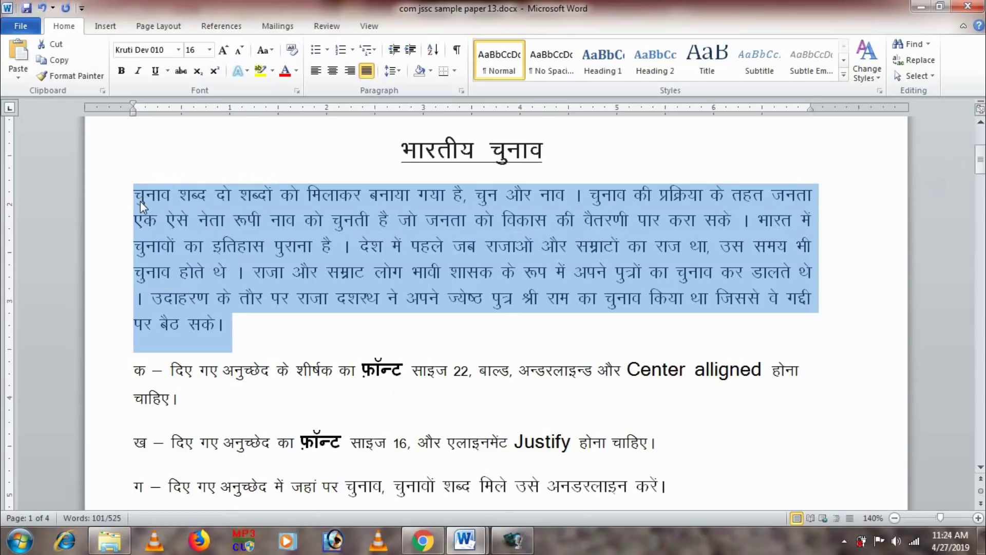
click(474, 547)
click(531, 464)
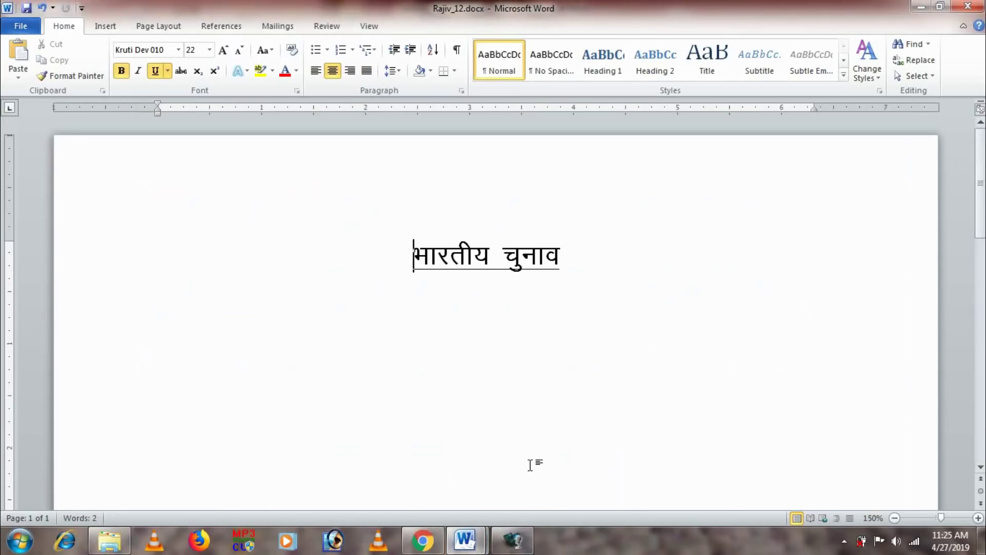
click(530, 464)
key(Return)
key(ctrl+v)
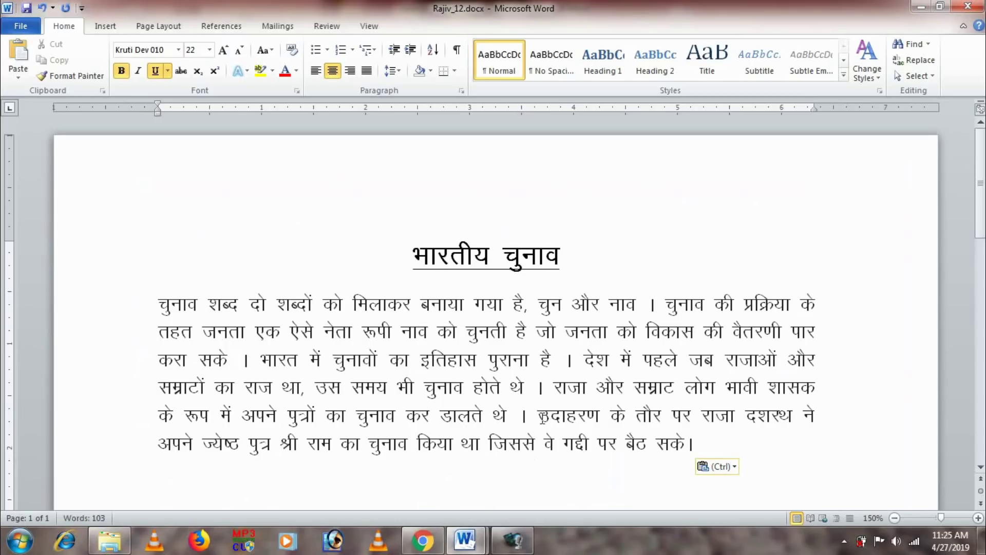
drag(703, 442, 168, 308)
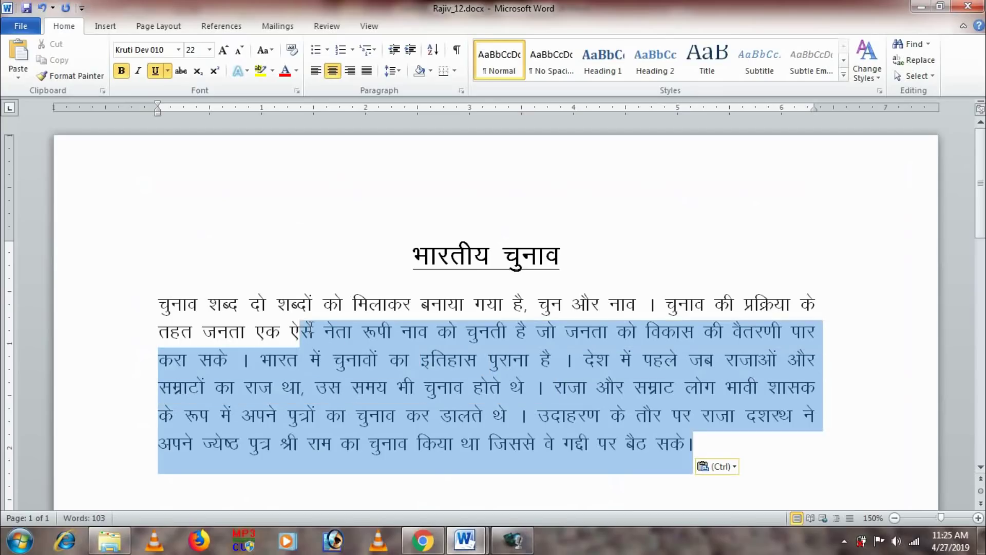
click(367, 71)
click(366, 72)
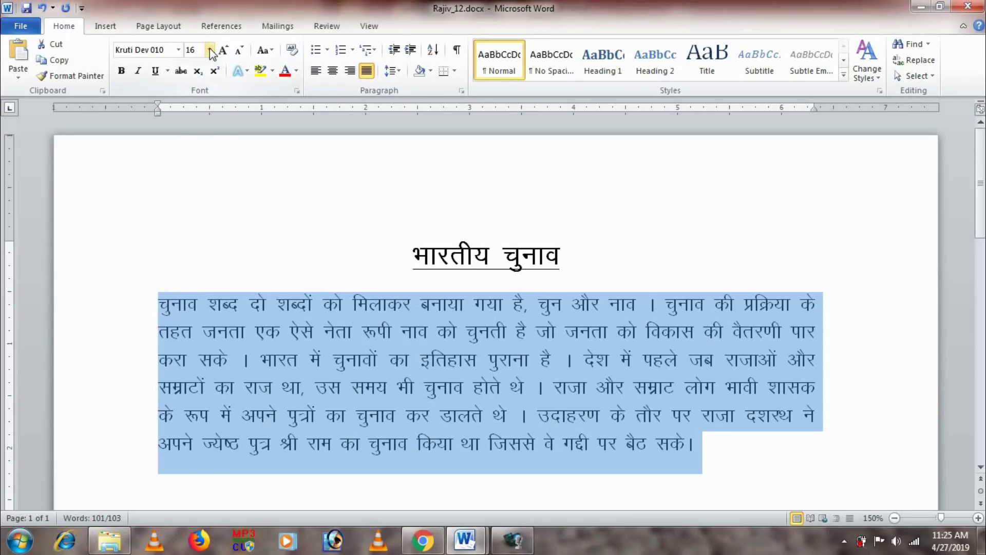
click(210, 49)
click(193, 140)
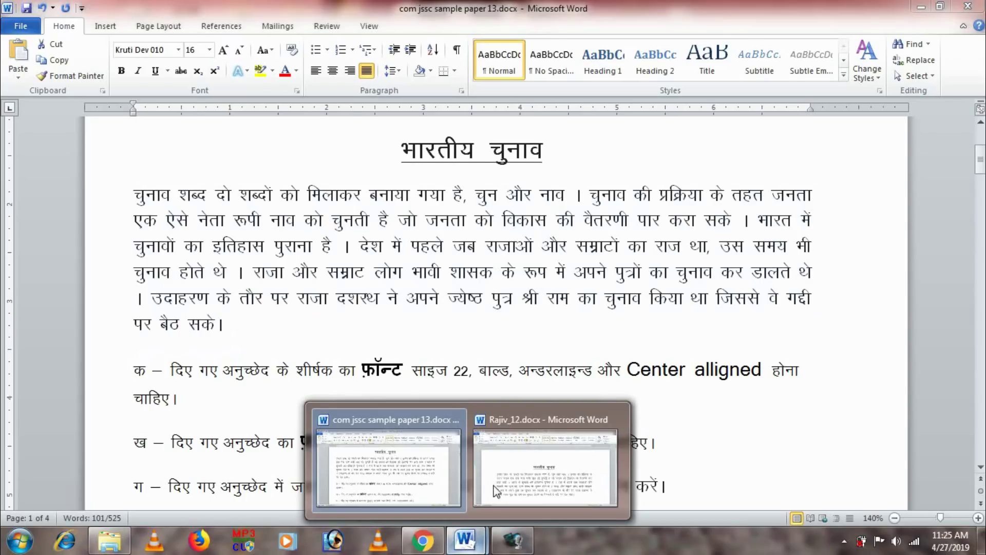
Step: In Rajiv_12, underline the first two 'चुनाव' words and 'चुनावों', then save the document
mouse_move(464, 541)
click(522, 462)
click(261, 308)
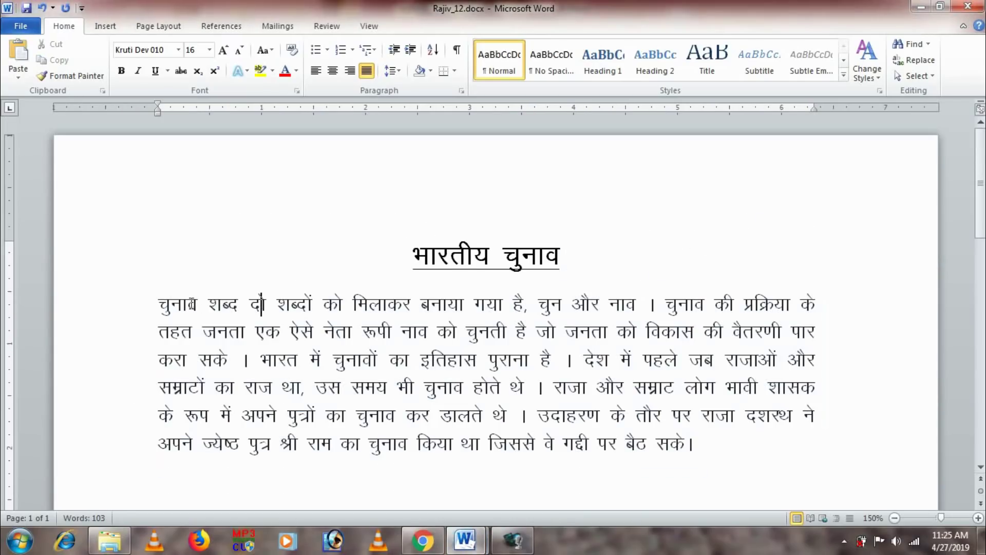
double_click(182, 303)
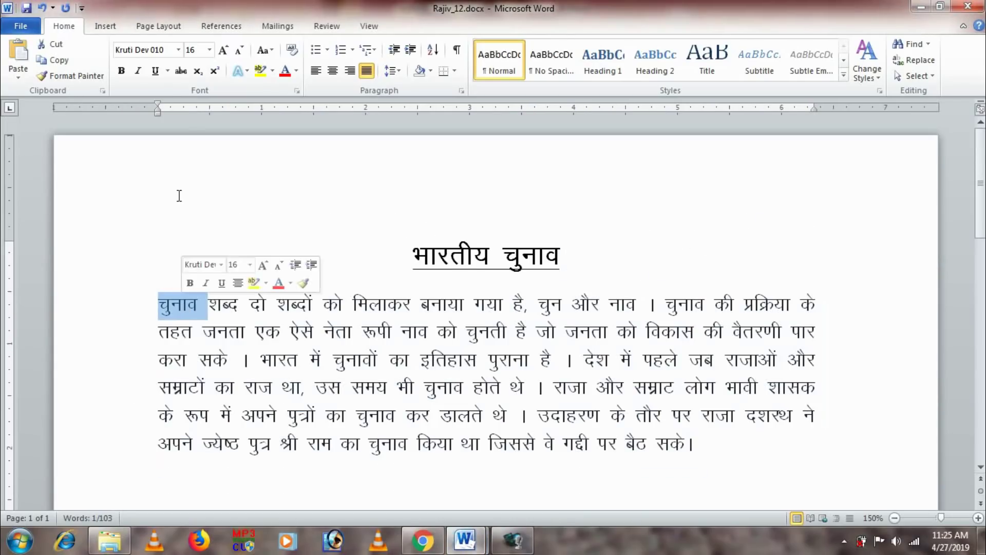
click(156, 71)
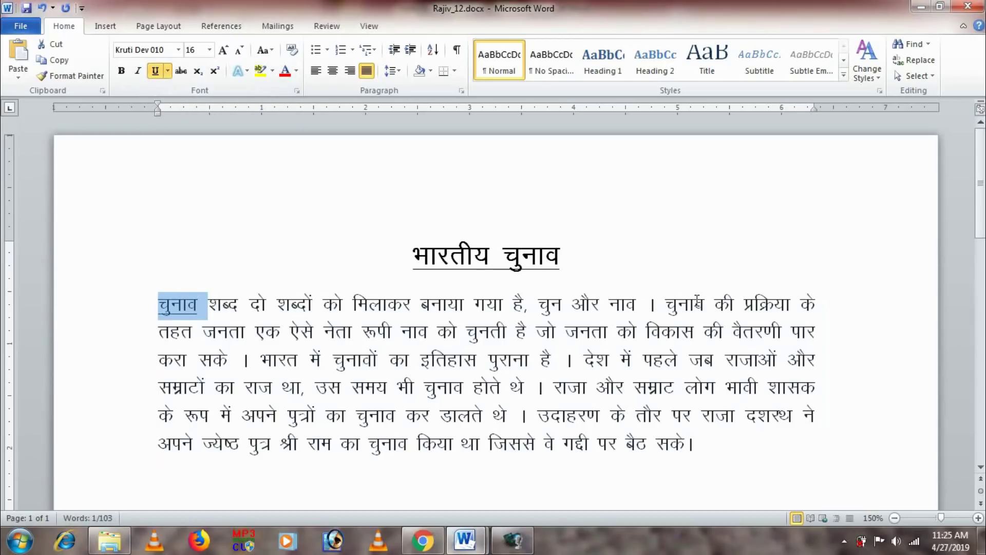
double_click(684, 307)
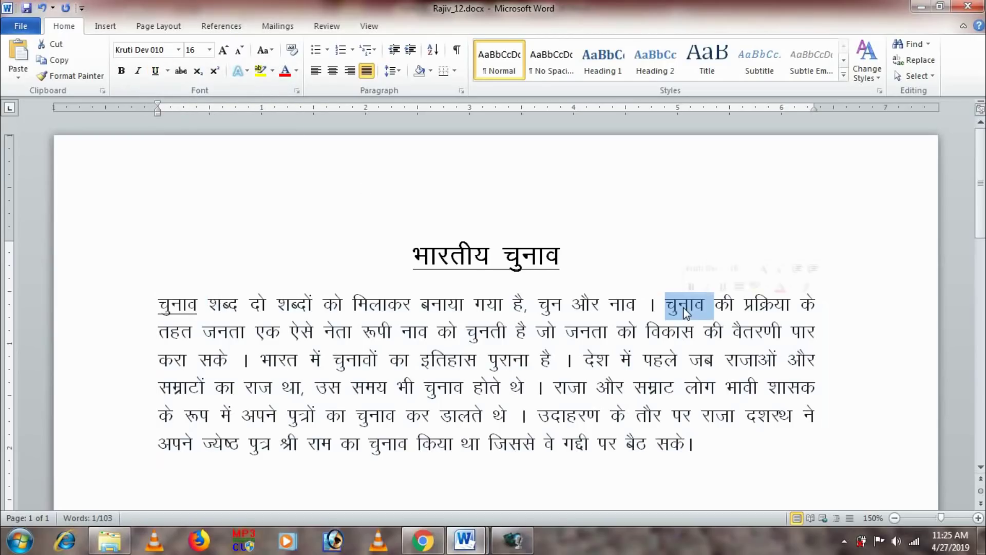
click(155, 72)
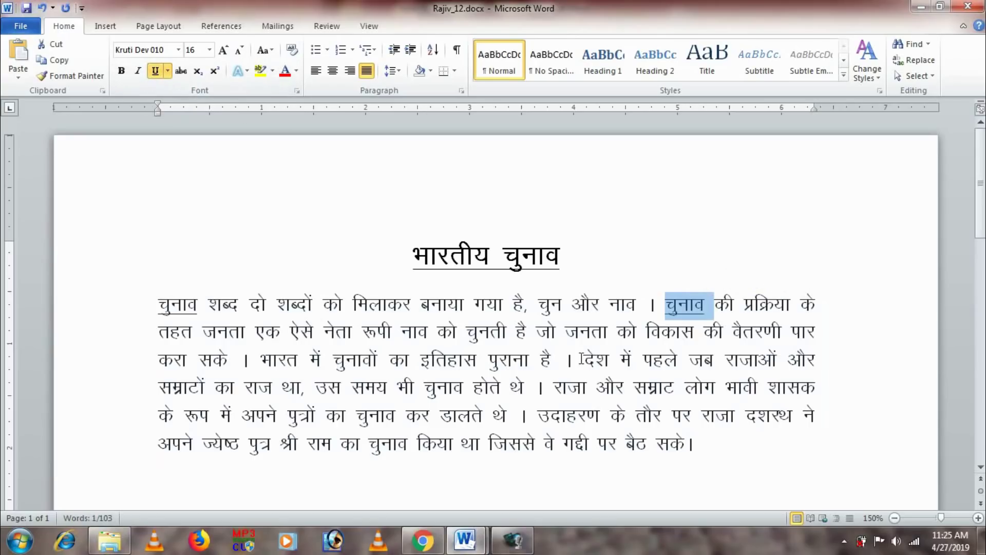
double_click(356, 361)
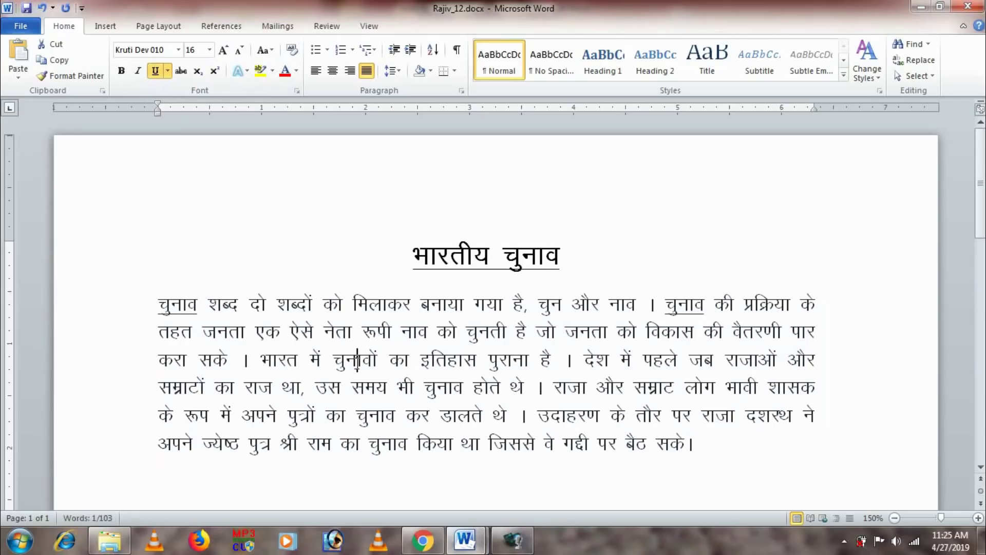
click(155, 72)
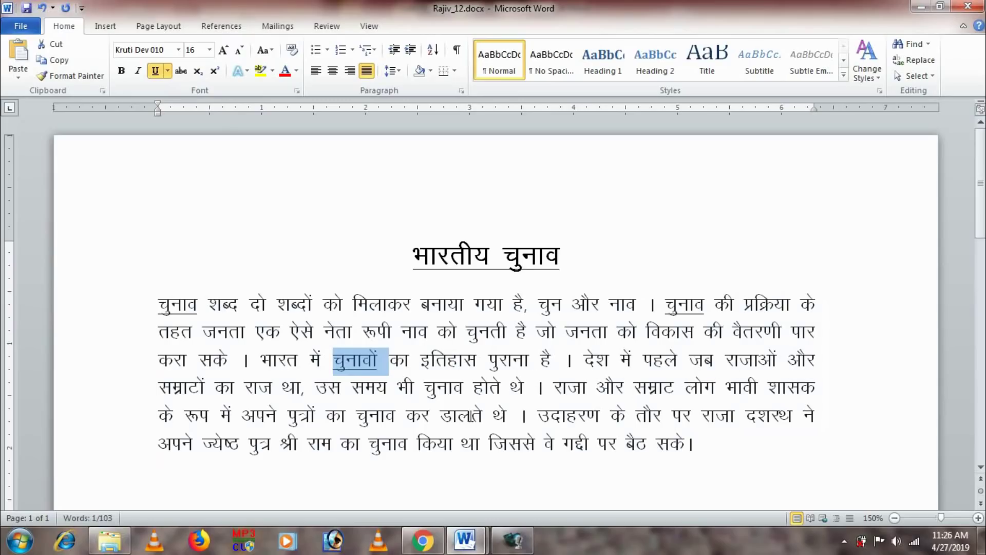
click(573, 454)
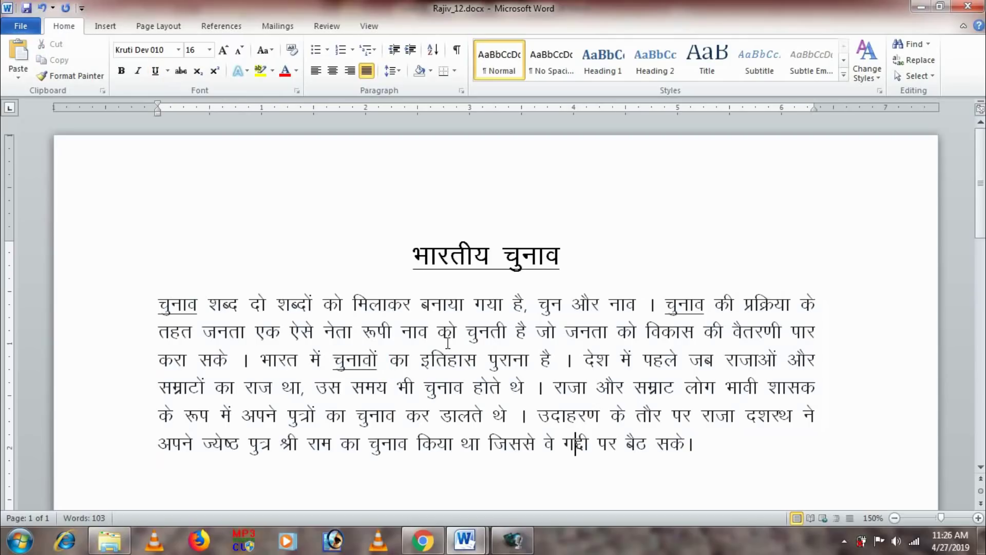
click(27, 8)
Step: Scroll the sample paper down toward Question 2's rent table, then return to Rajiv_12
mouse_move(463, 541)
click(424, 474)
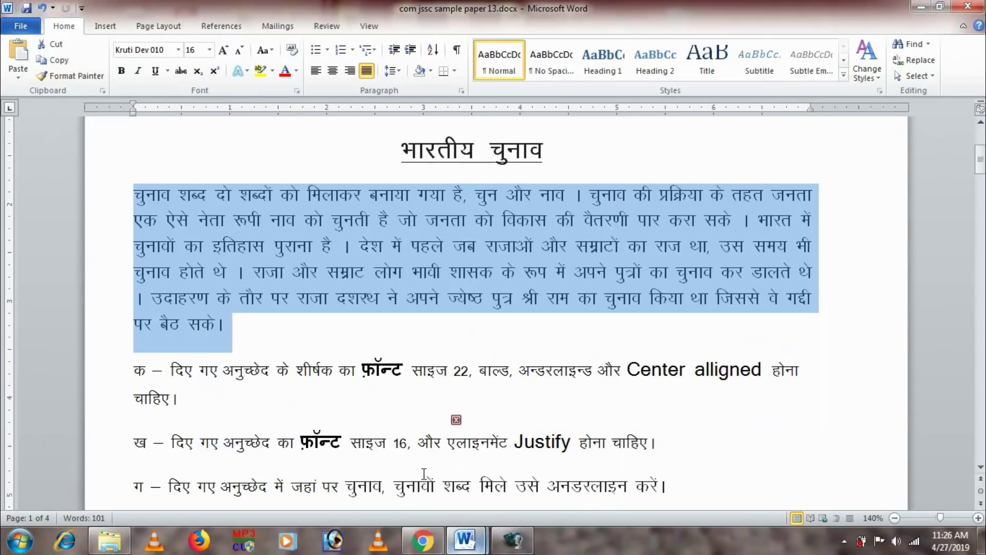
click(567, 420)
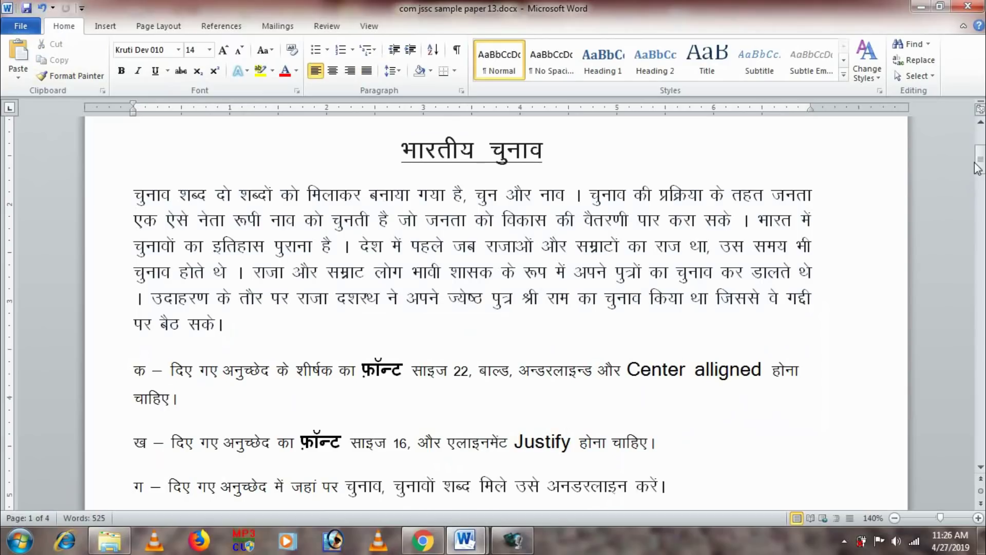
drag(978, 168, 978, 174)
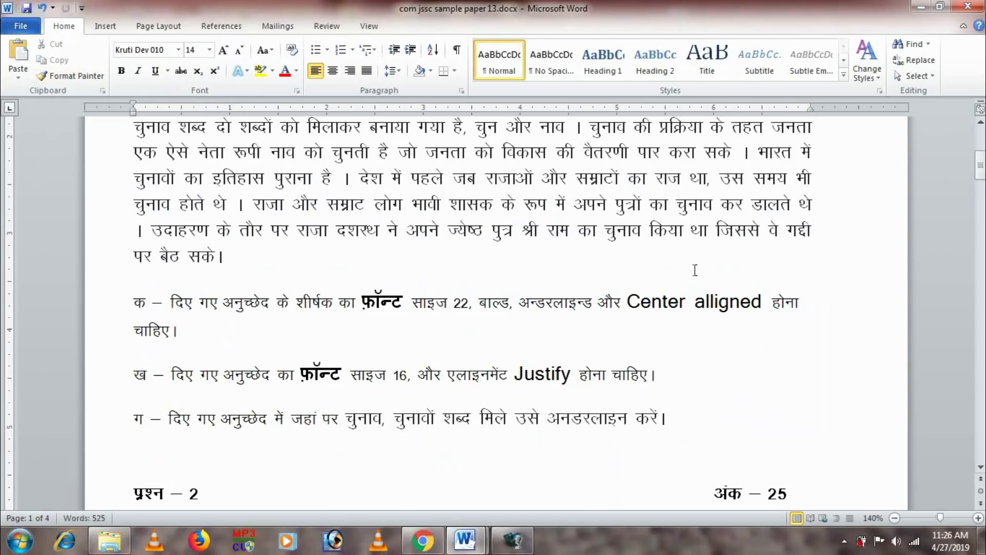
mouse_move(465, 541)
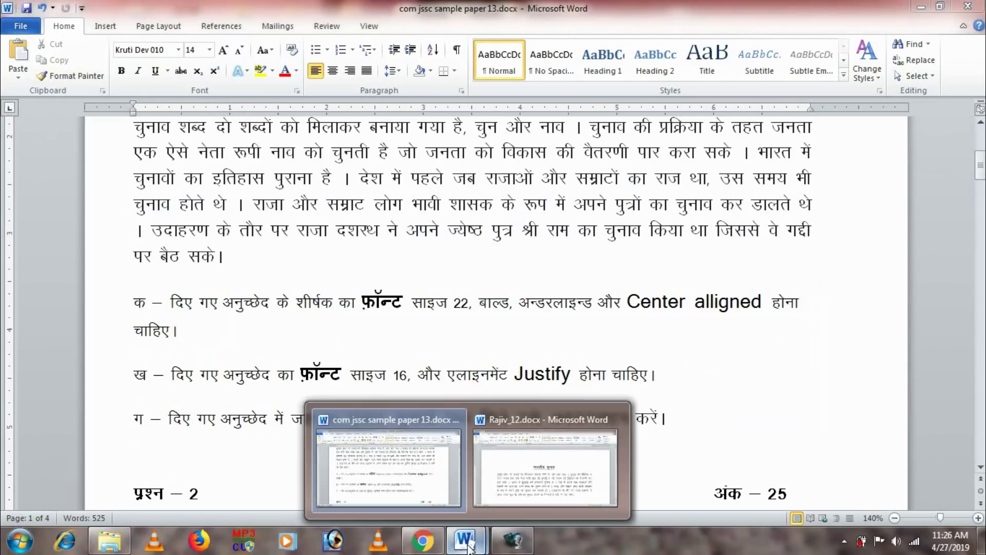
click(545, 452)
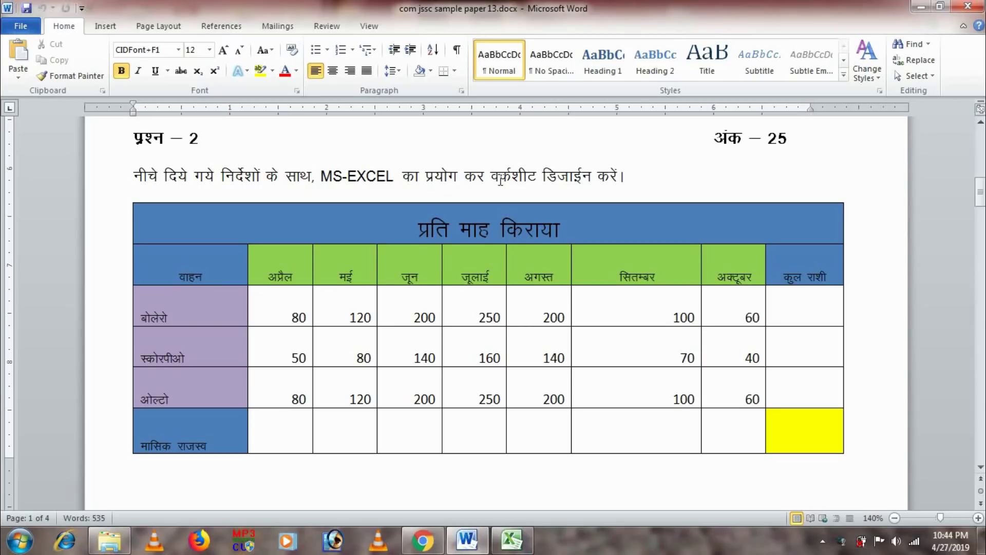
mouse_move(489, 328)
click(516, 541)
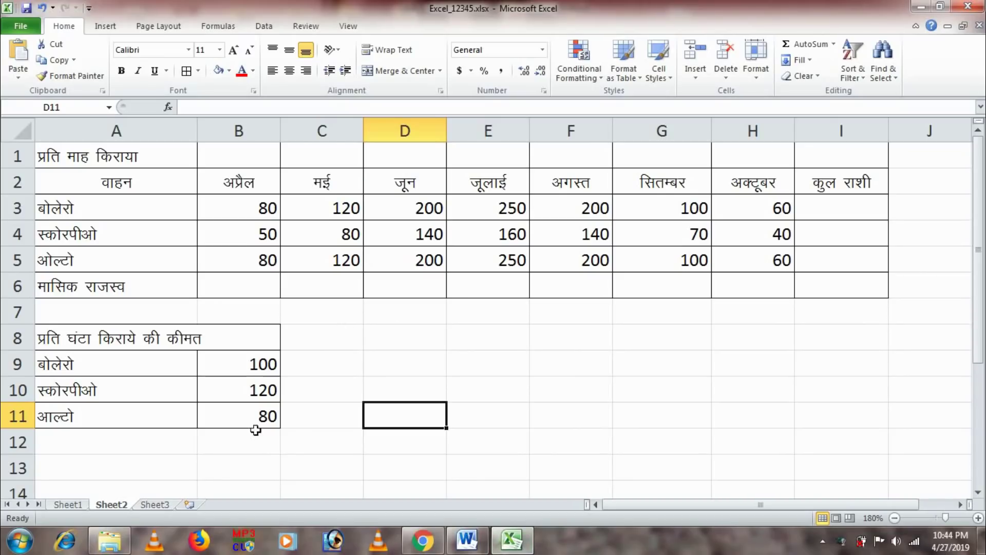
click(163, 506)
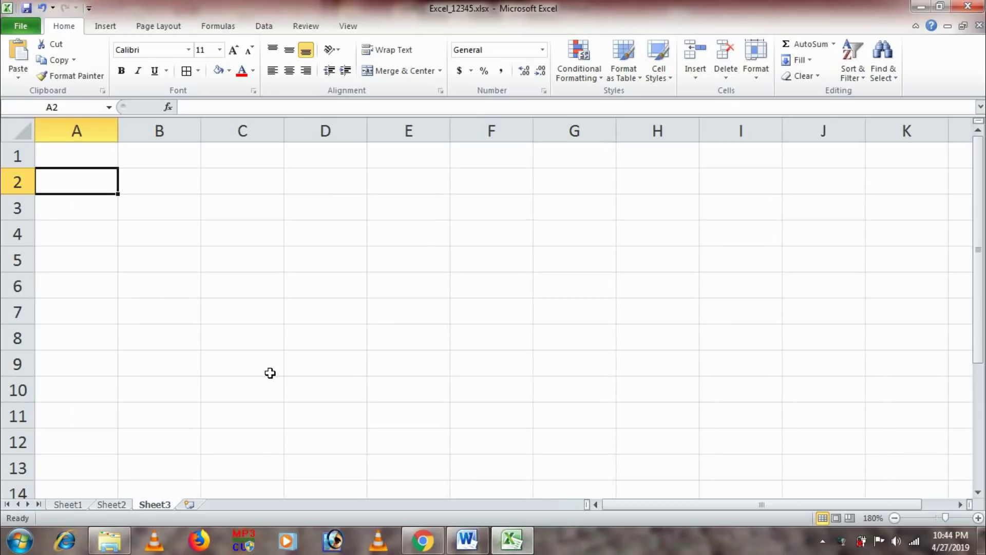
click(467, 540)
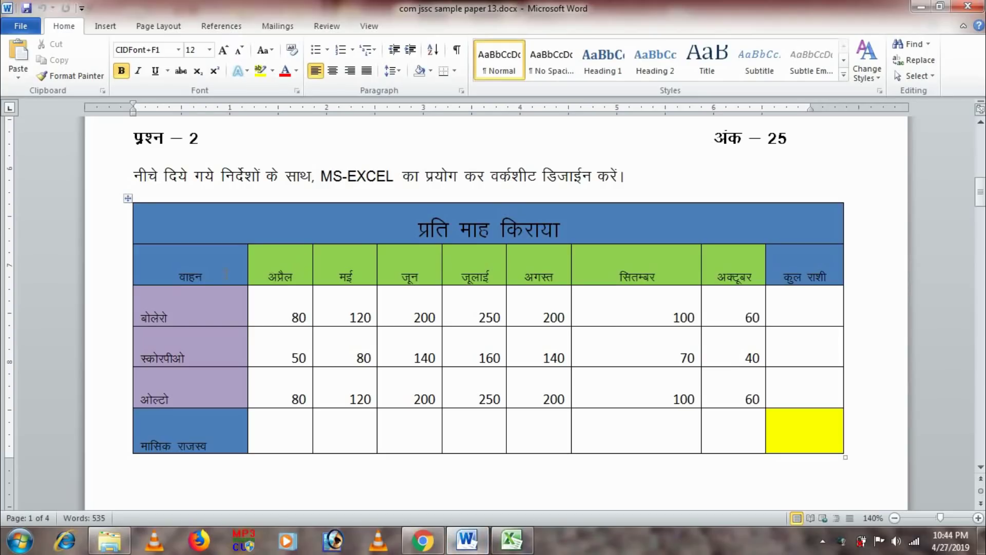
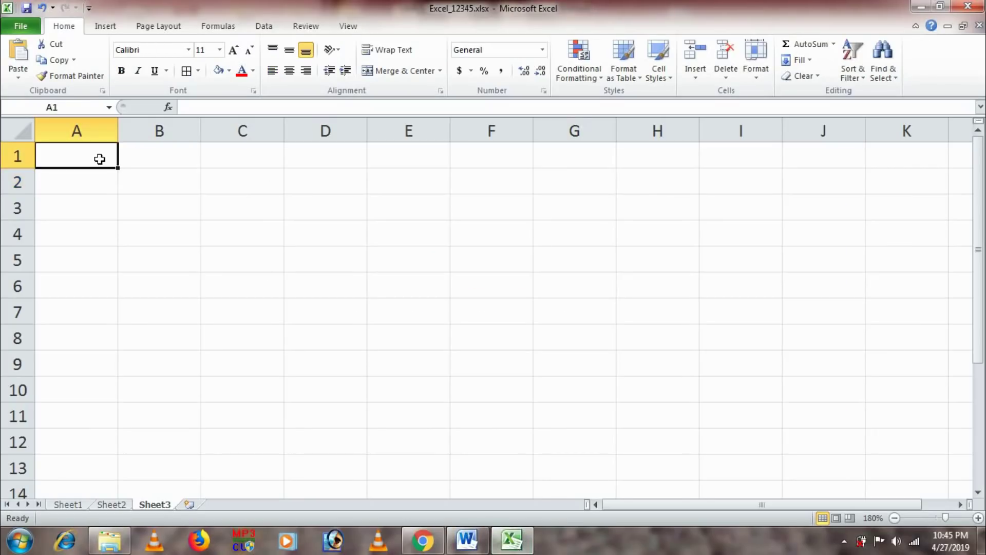
Step: Merge and centre A1:I1 on Sheet3, then bring up the Word rent table for reference
key(shift+Right)
key(shift+Right)
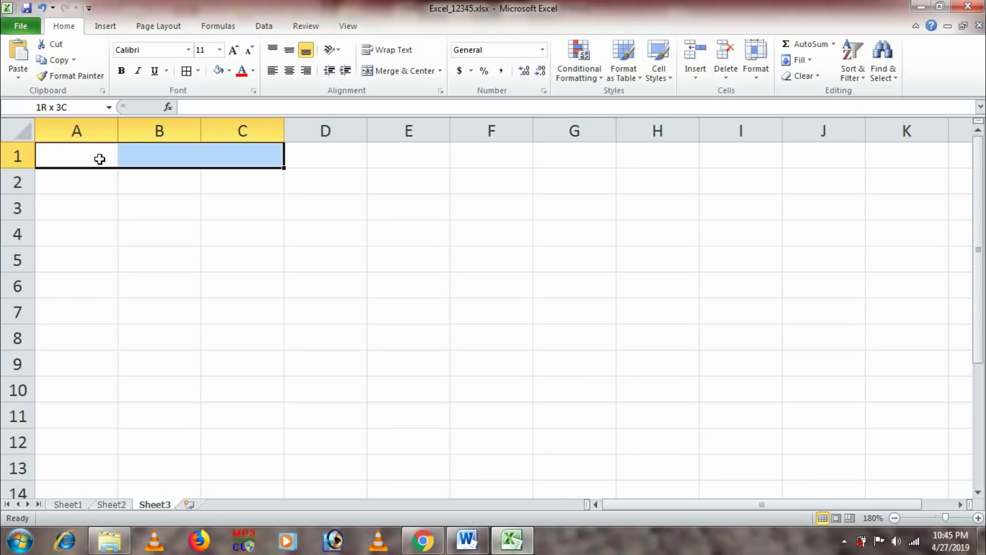
key(shift+Right)
key(shift+Right)
key(shift+Right)
key(shift+Right)
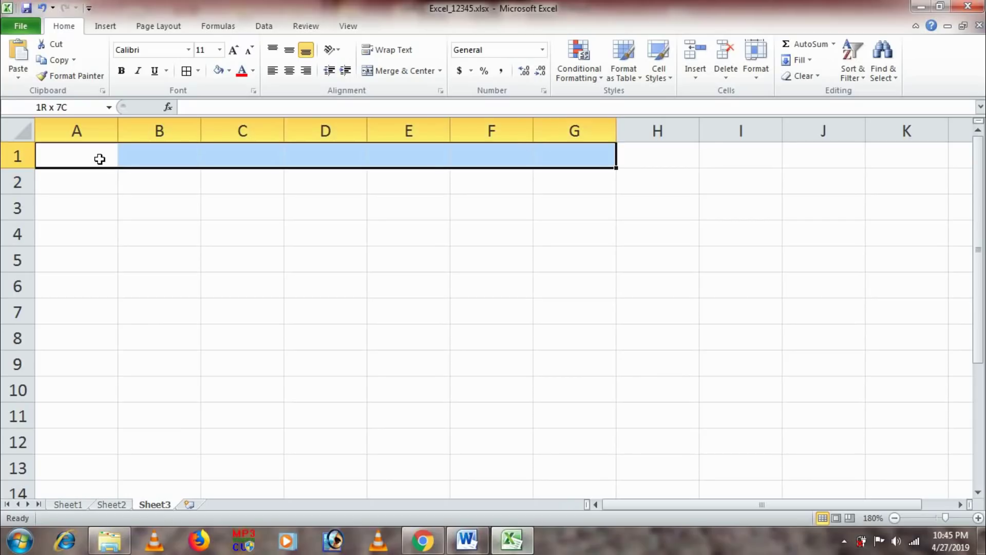
key(shift+Right)
key(shift+Right)
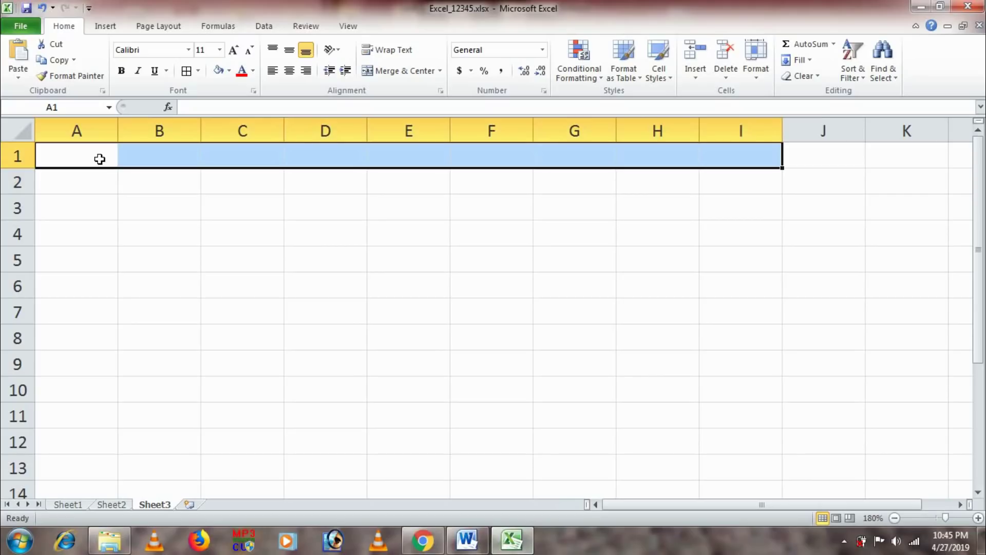
click(391, 76)
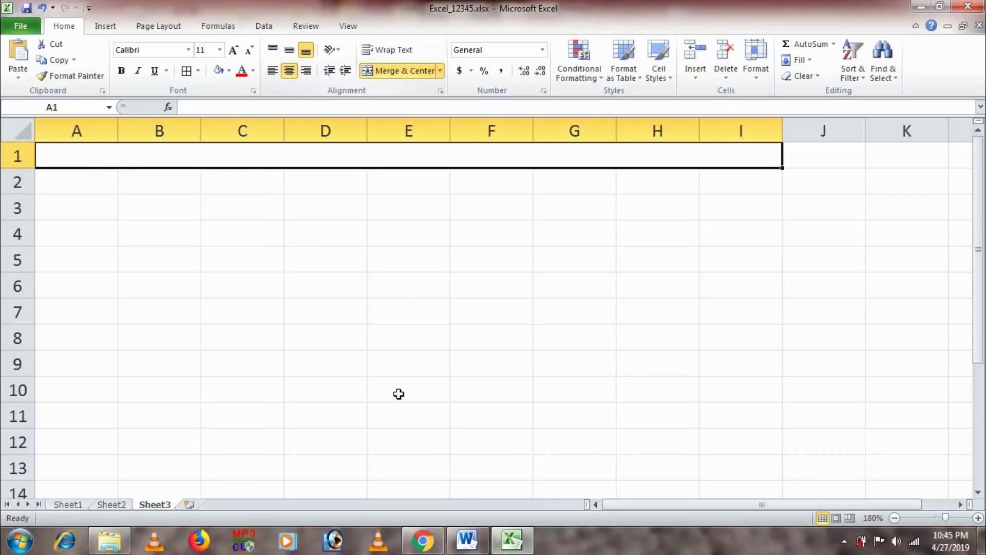
click(457, 539)
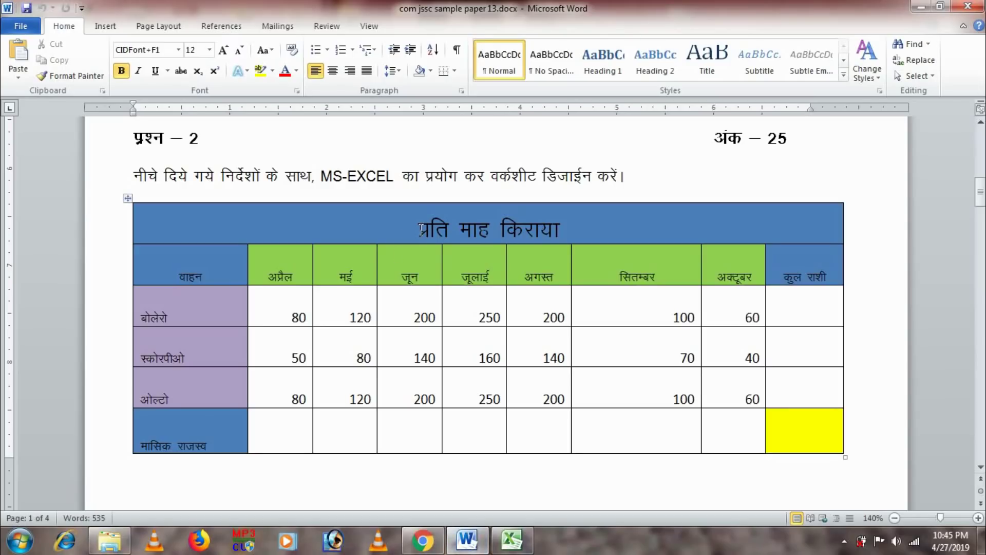
Step: Copy the heading from Sheet2!A1 into the merged A1 cell on Sheet3
click(513, 539)
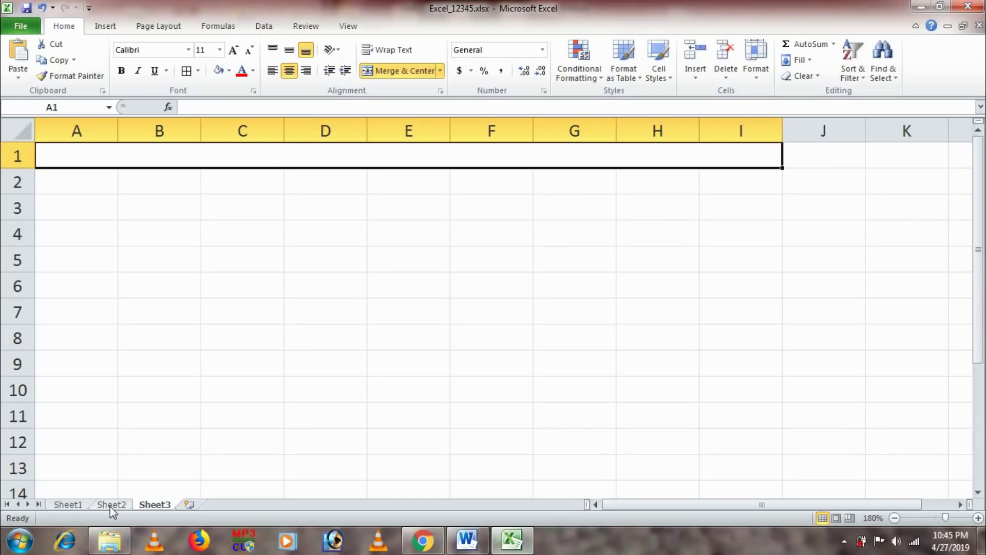
click(110, 505)
click(105, 156)
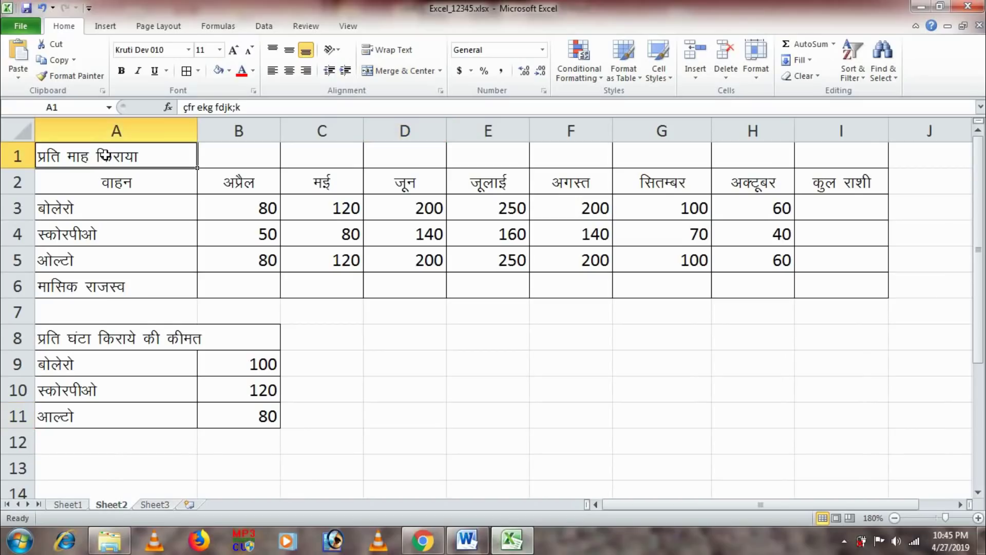
key(ctrl+c)
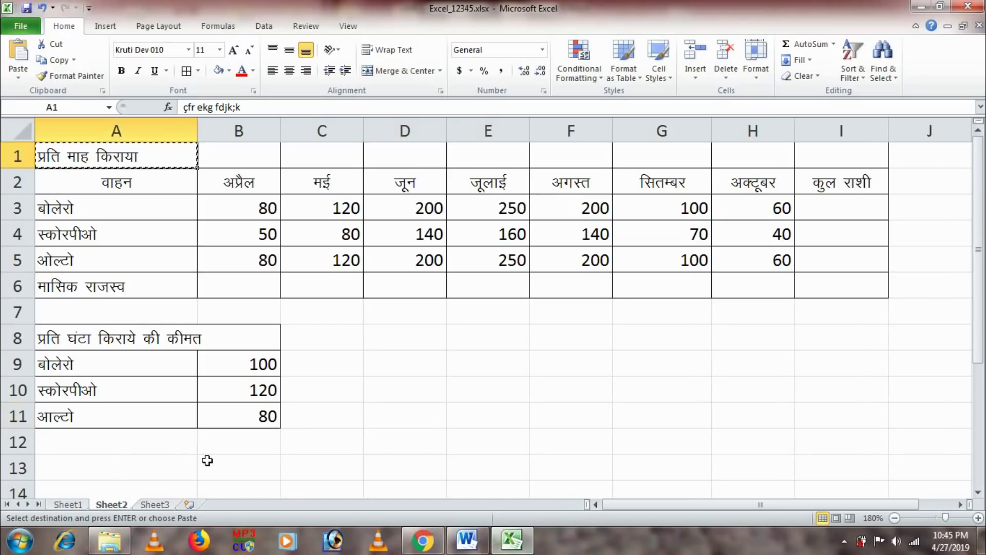
click(162, 506)
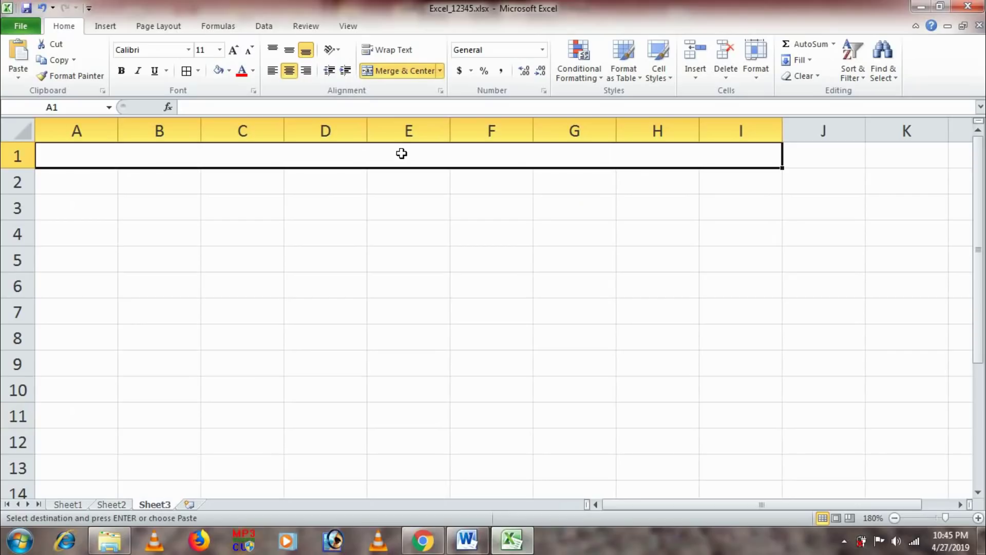
key(ctrl+v)
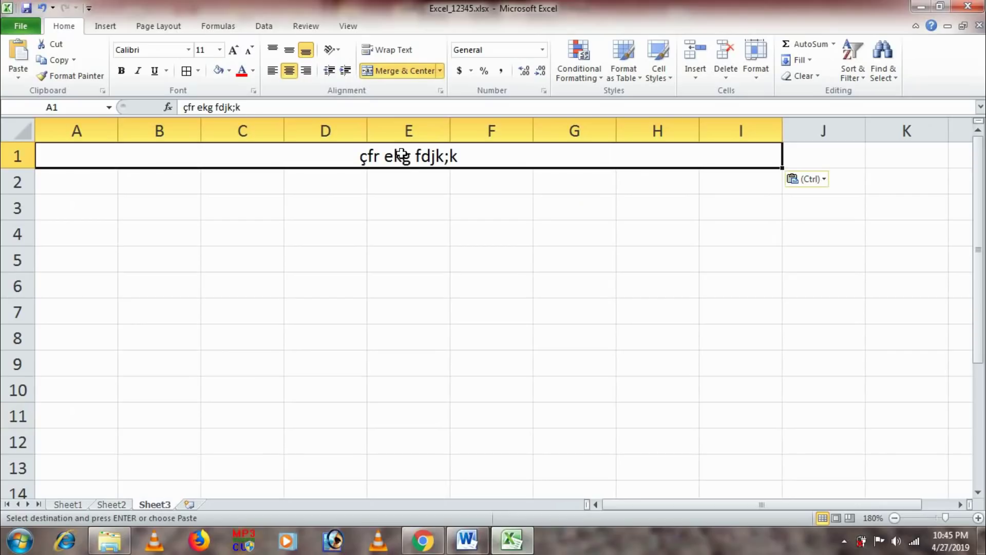
Step: Set the A1 heading font to Kruti Dev 010 so it reads 'प्रति माह किराया', then check it against Word
click(189, 50)
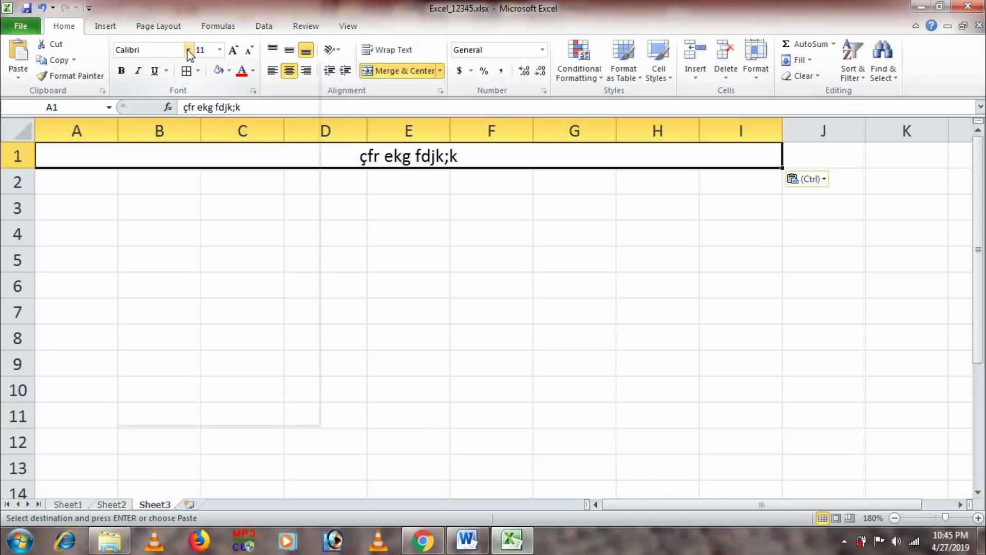
click(189, 50)
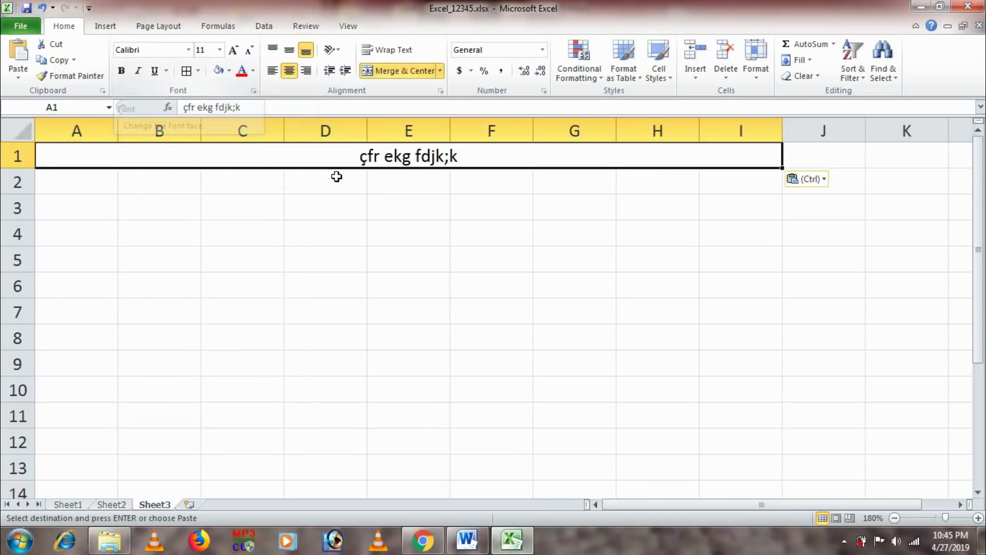
click(391, 179)
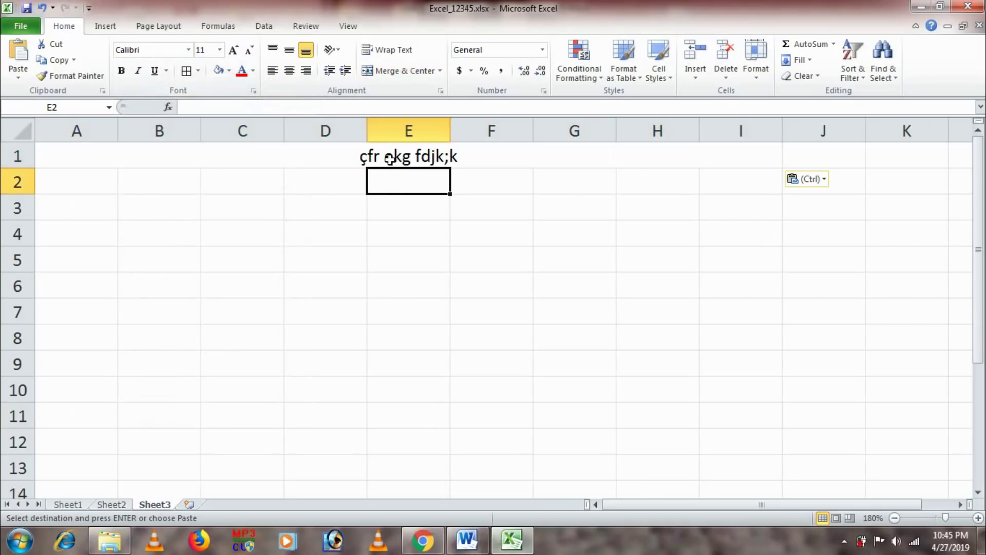
click(390, 162)
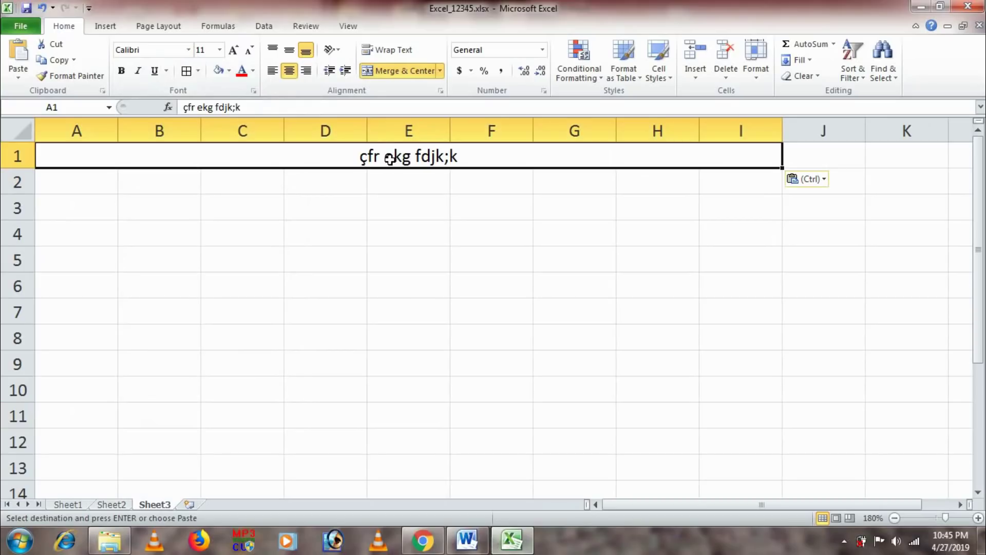
click(189, 50)
text(Kruti Dev 010)
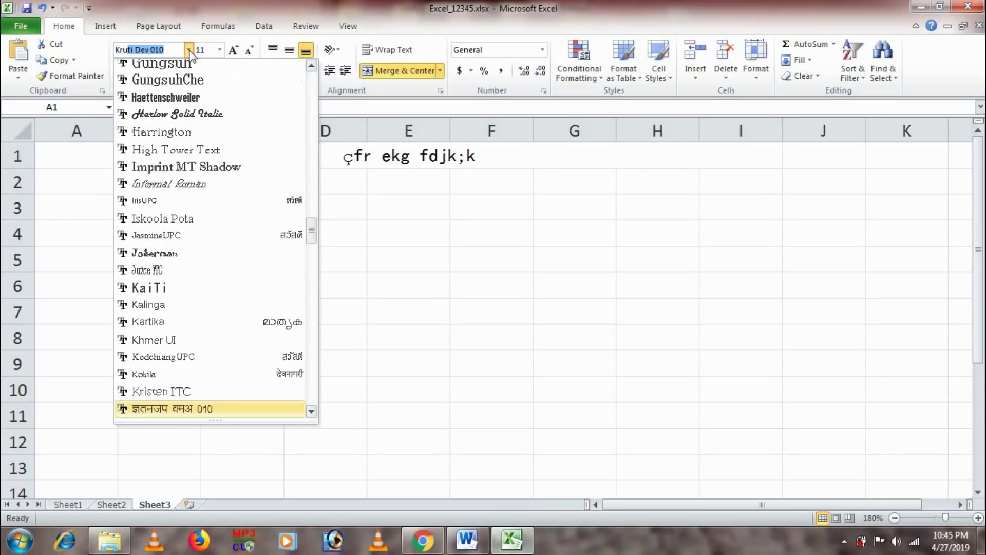
click(169, 409)
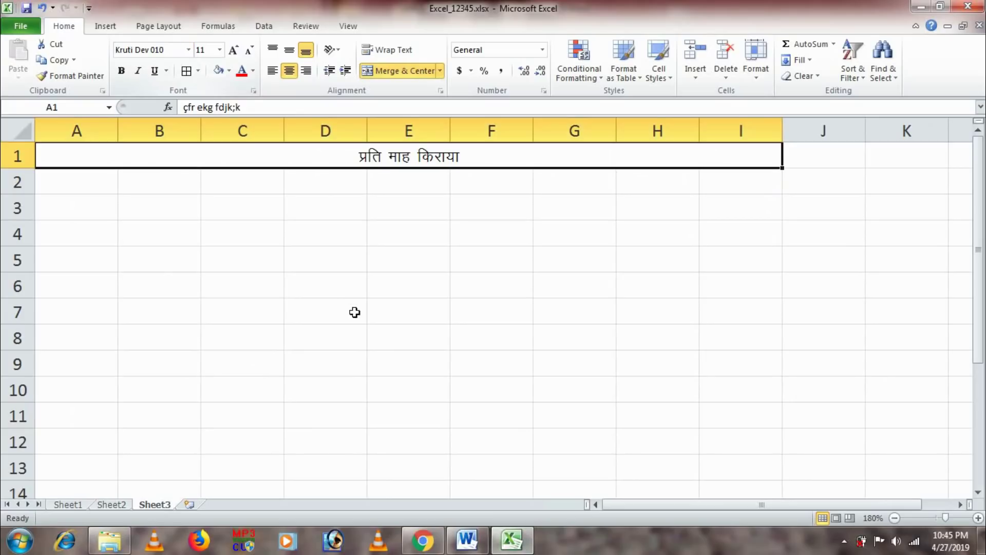
click(476, 546)
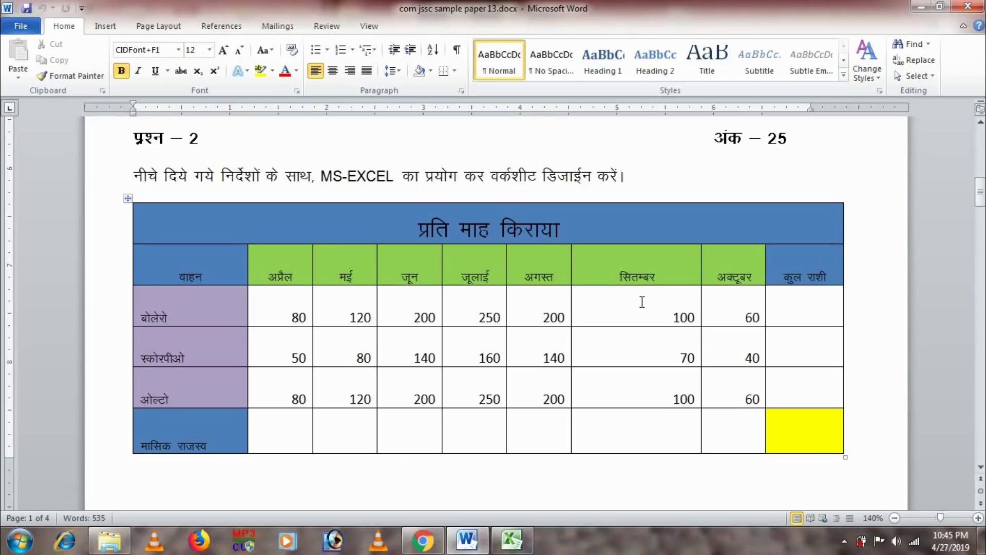
click(511, 542)
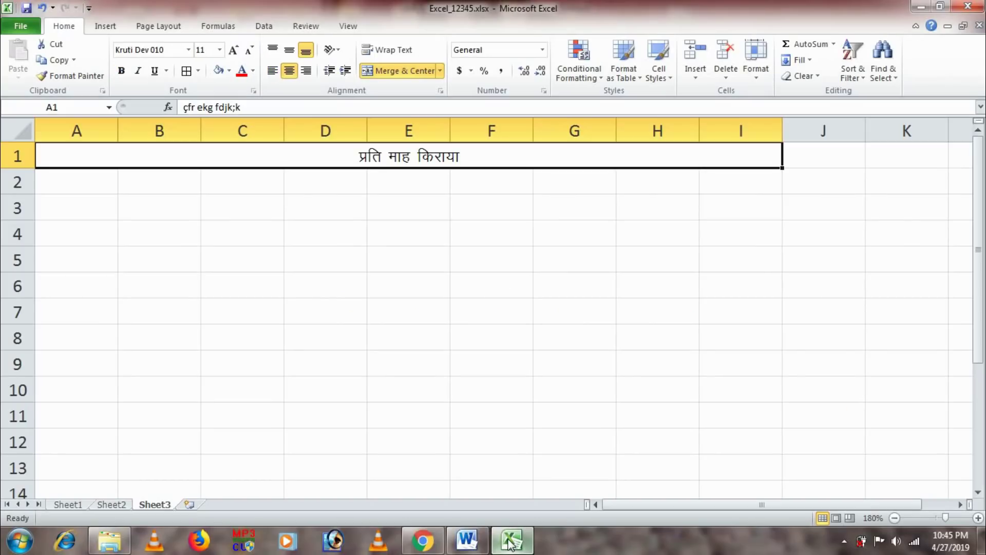
Step: Copy the header row A2:I2 from Sheet2 into row 2 of Sheet3
click(111, 505)
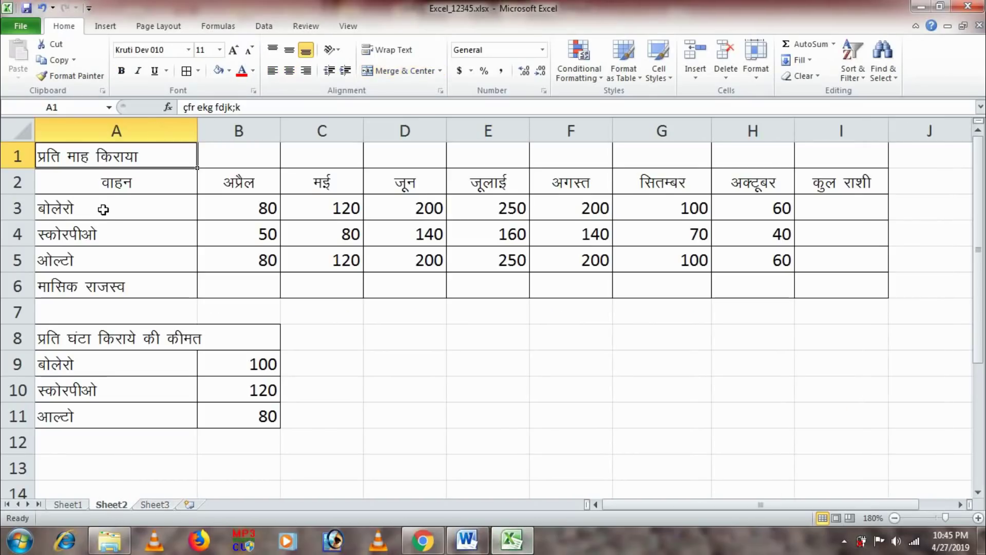
click(97, 183)
key(shift+Right)
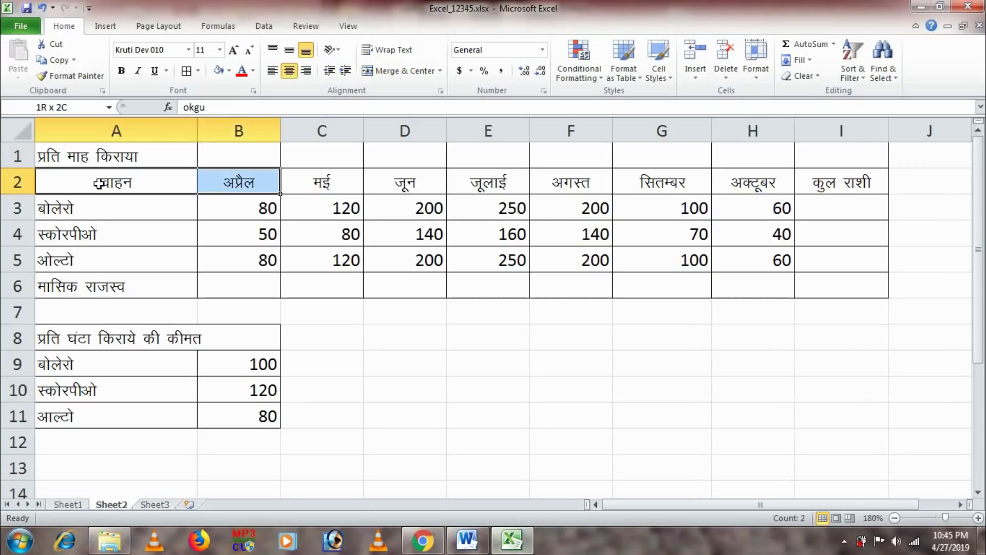
key(shift+Right)
key(shift+Right)
key(shift+Right)
key(shift+Right)
key(shift+Right)
key(shift+Right)
key(shift+Right)
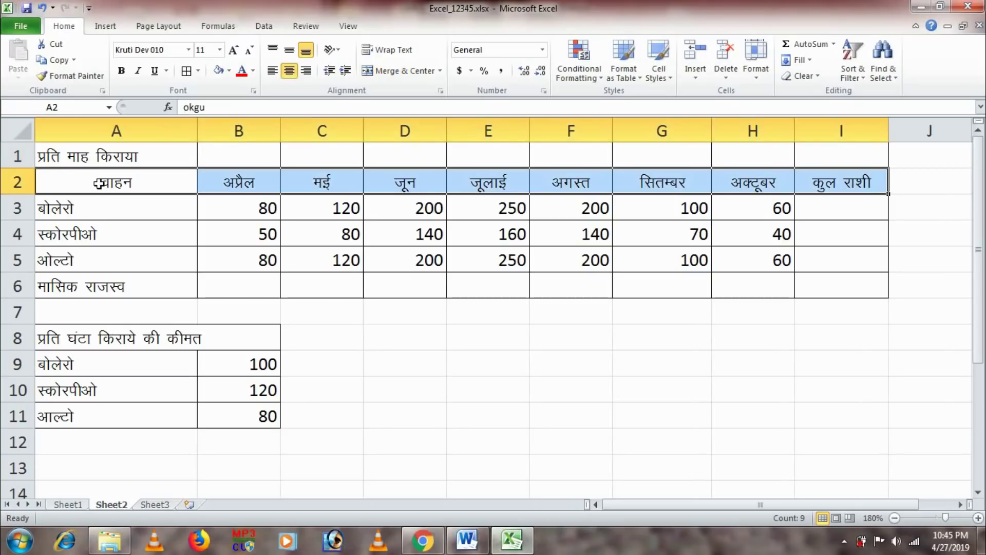
key(ctrl+c)
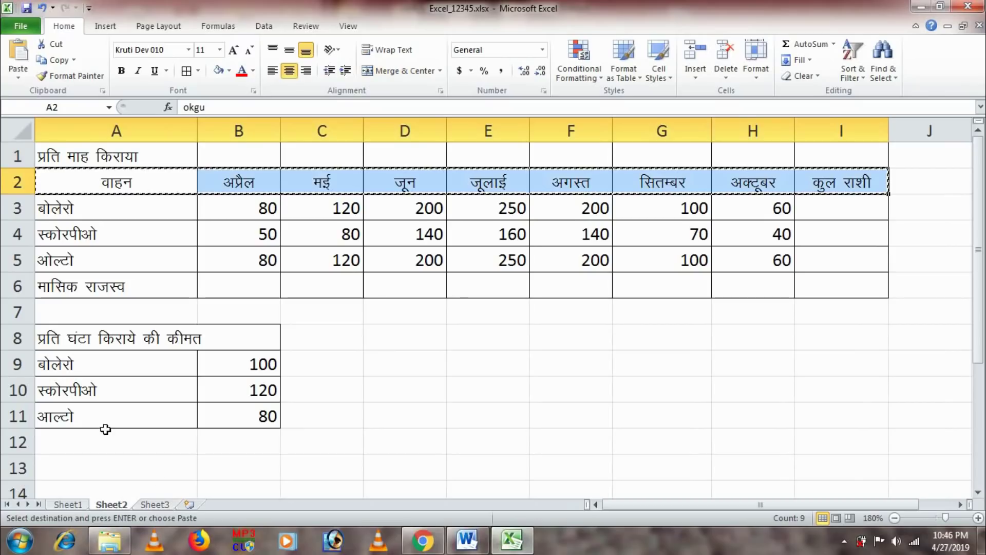
click(155, 504)
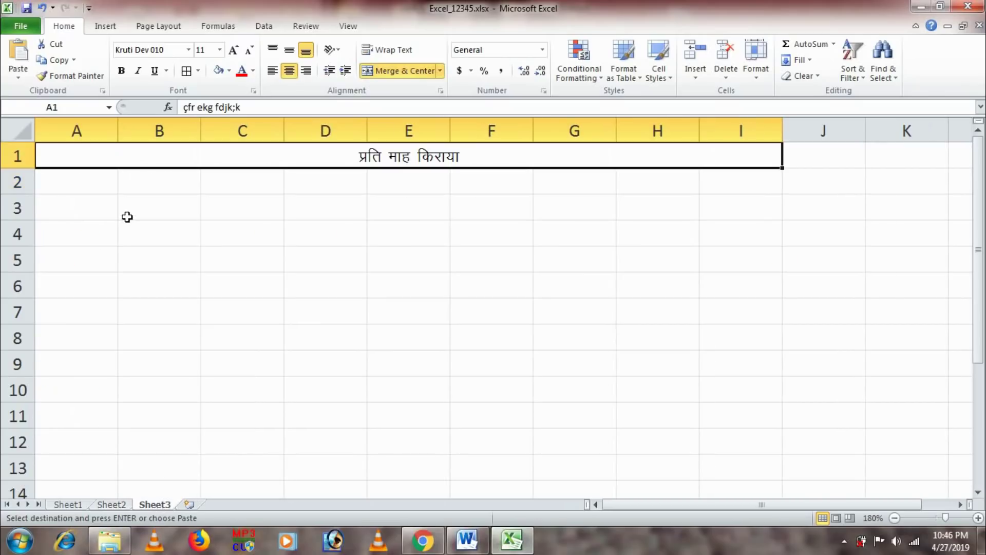
click(98, 185)
key(ctrl+v)
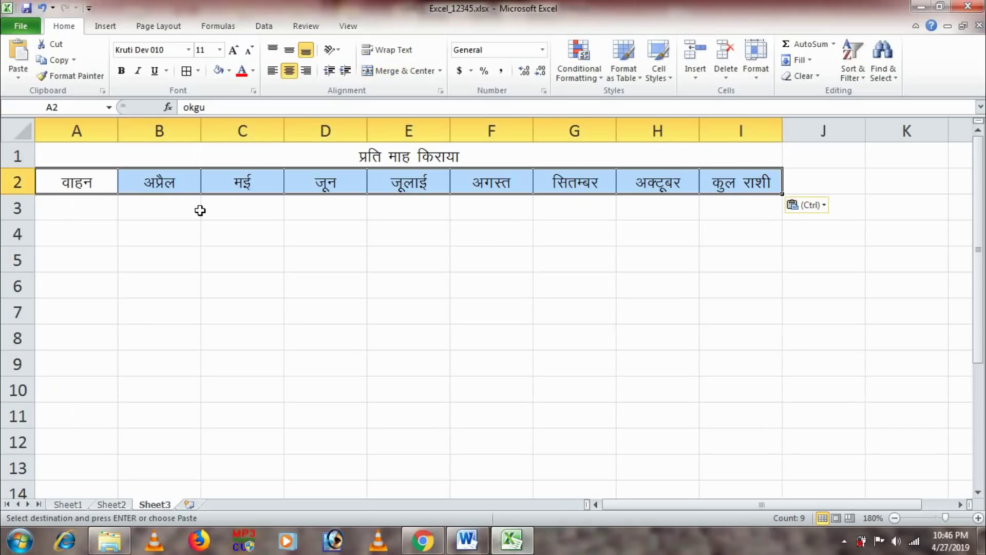
Step: After checking Word, copy the vehicle names A3:A6 from Sheet2
click(468, 540)
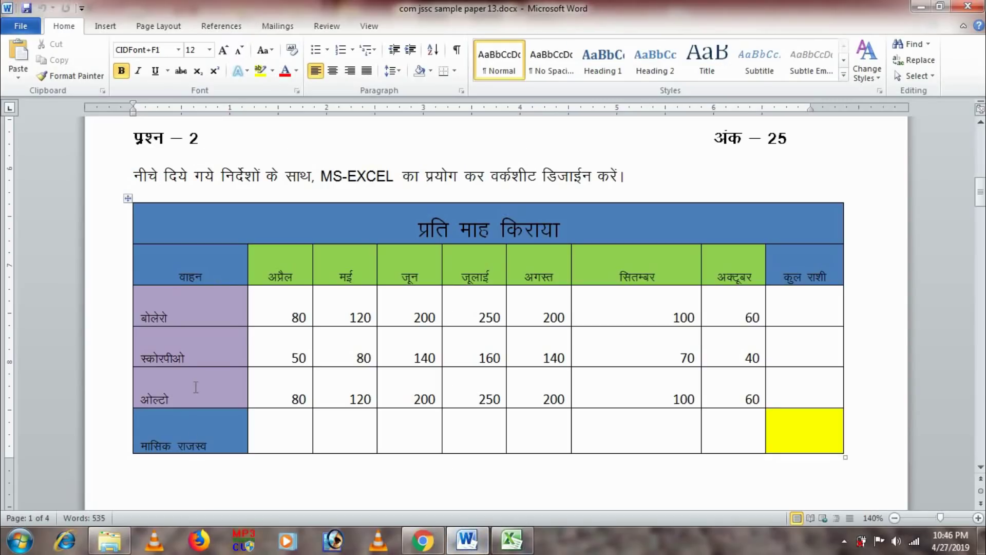
click(514, 542)
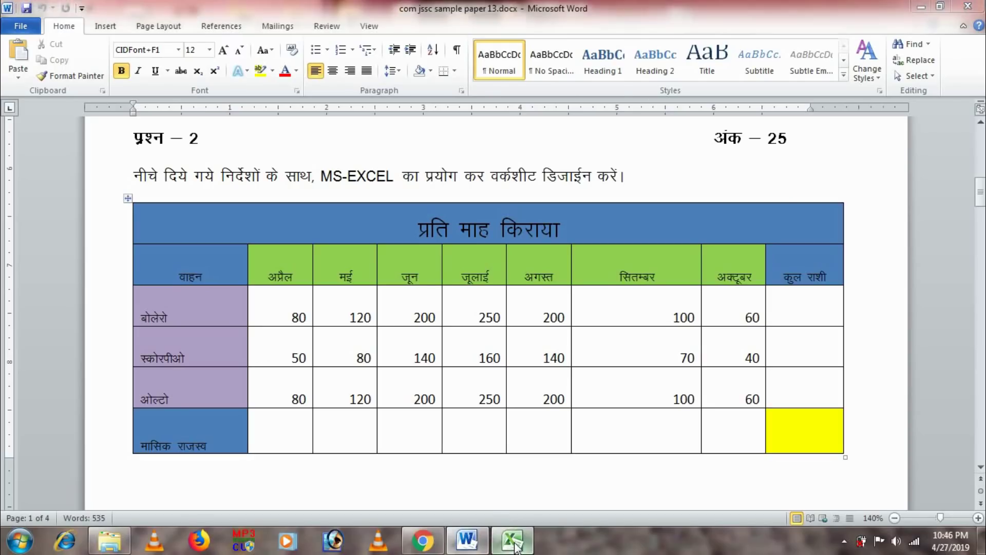
click(125, 506)
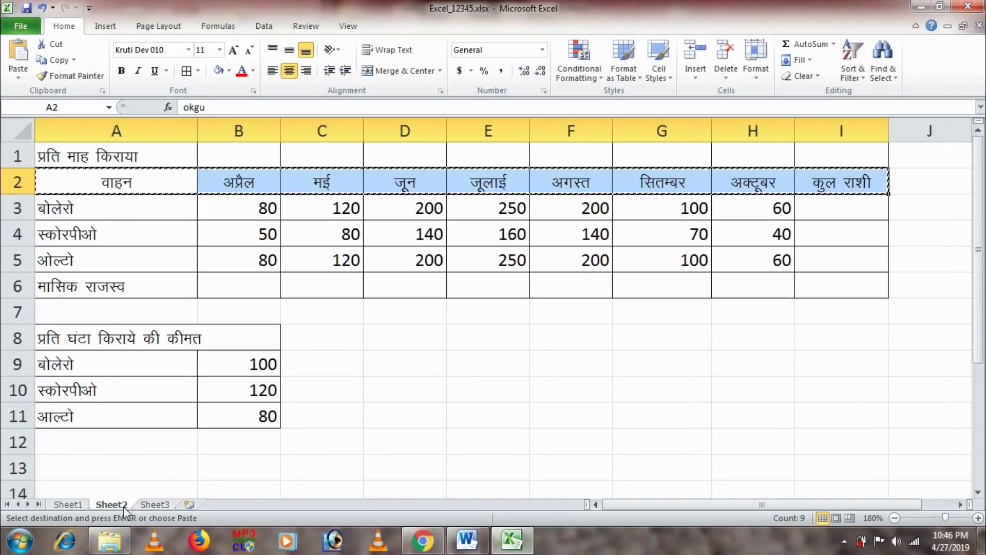
key(Escape)
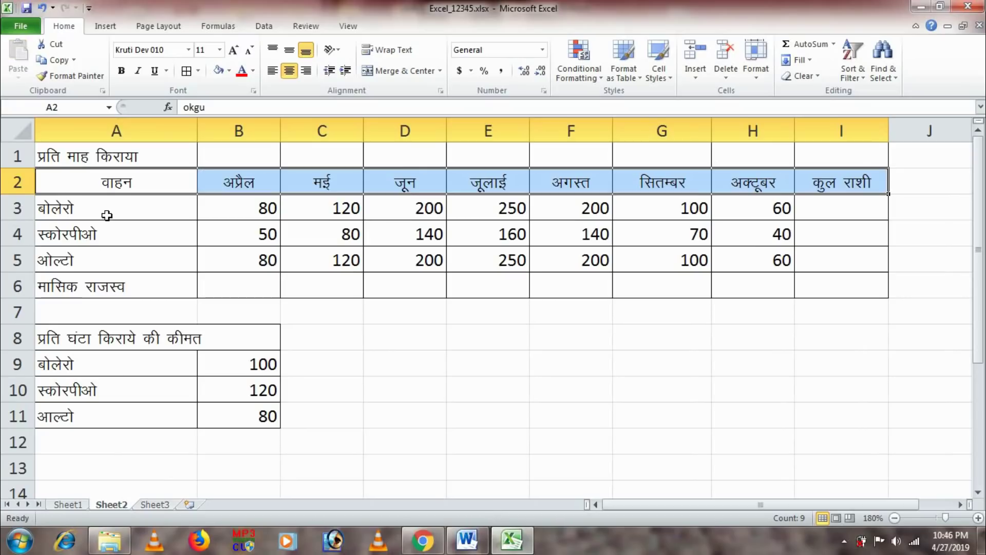
click(107, 216)
key(shift+Down)
key(shift+Down)
key(shift+Down)
key(ctrl+c)
click(161, 505)
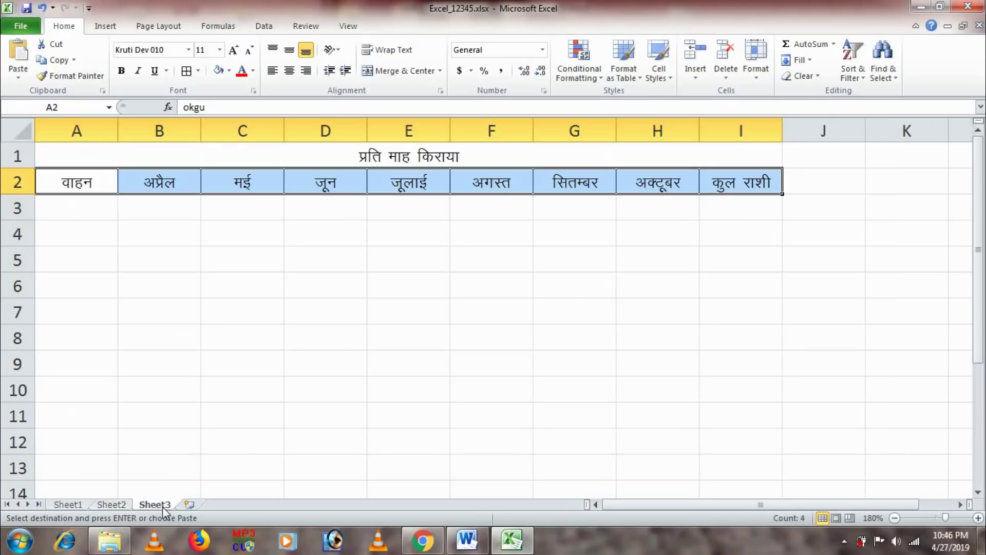
click(93, 206)
key(ctrl+v)
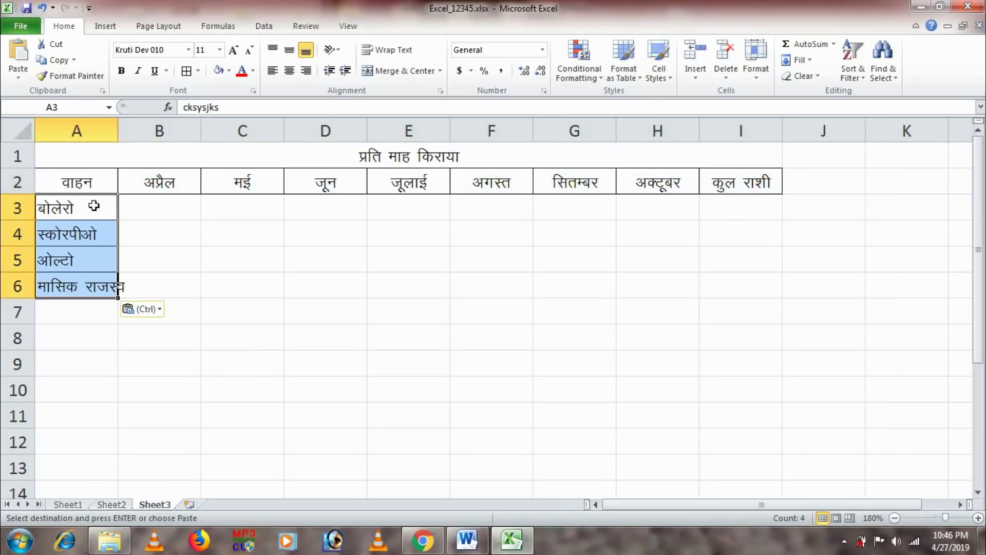
click(106, 130)
double_click(118, 130)
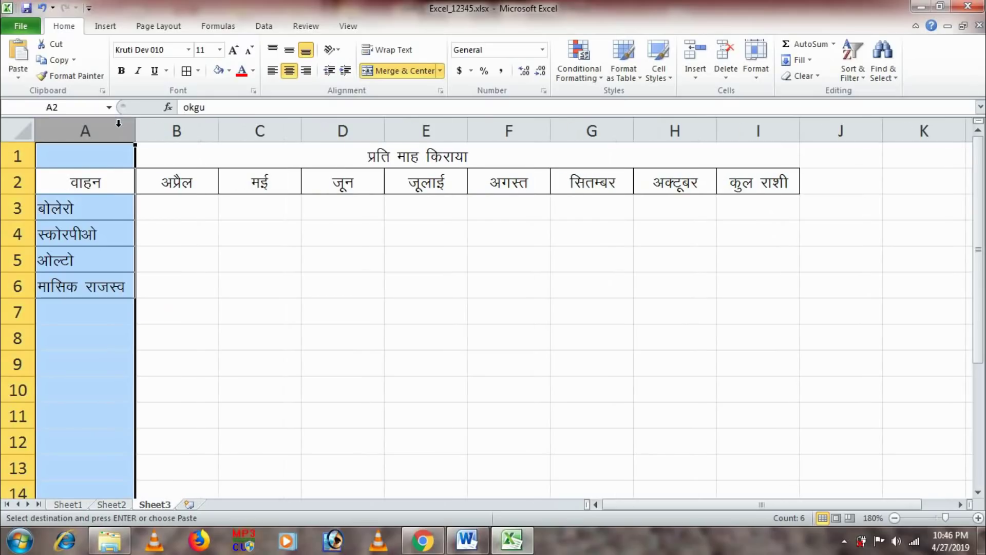
click(174, 277)
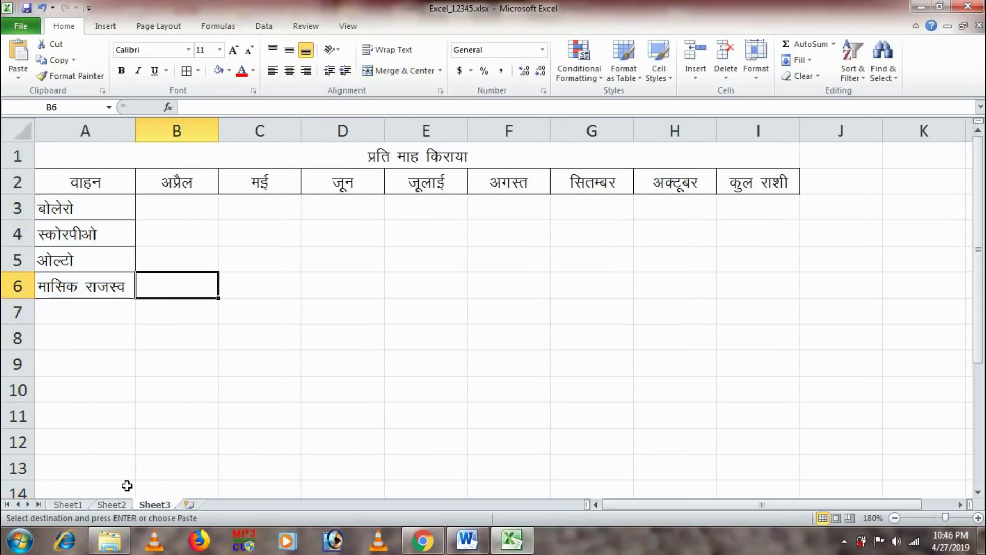
click(465, 538)
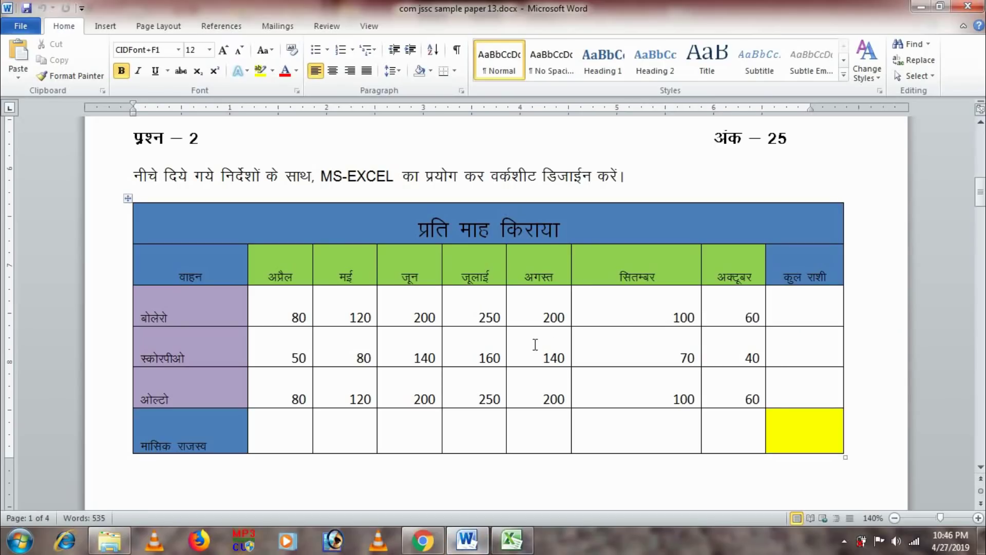
click(512, 540)
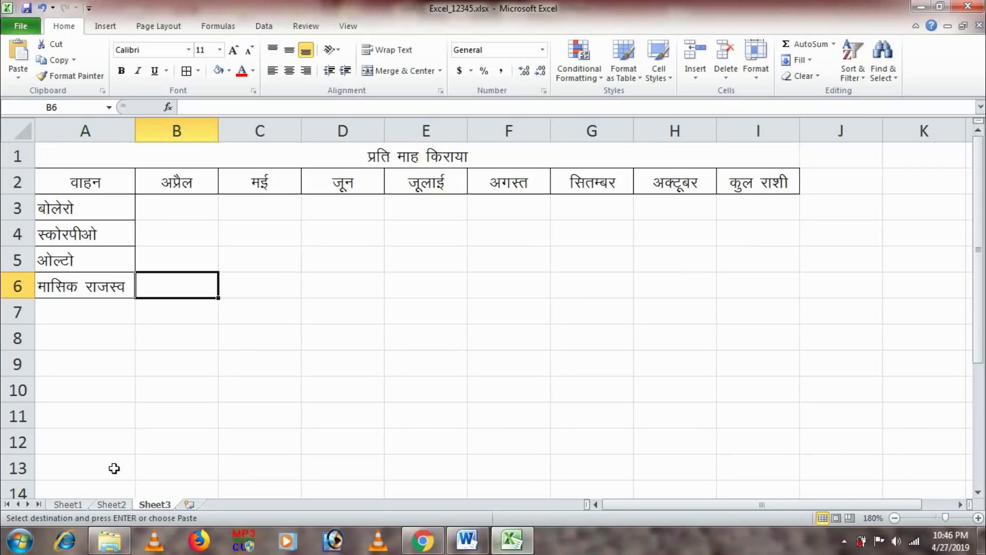
Step: Copy the April–October rent figures B3:H5 from Sheet2 into Sheet3 at B3, then bring Word forward
click(112, 504)
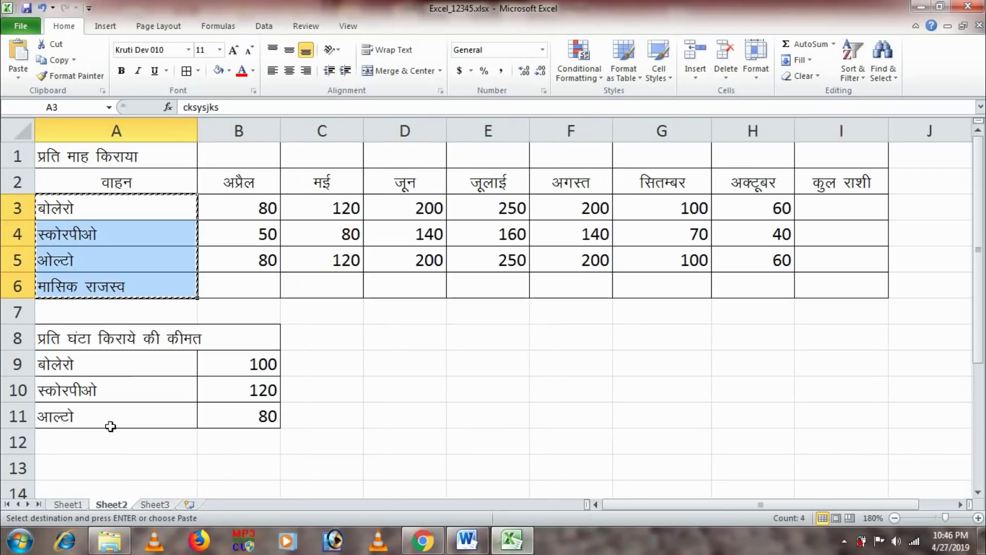
key(Escape)
click(252, 208)
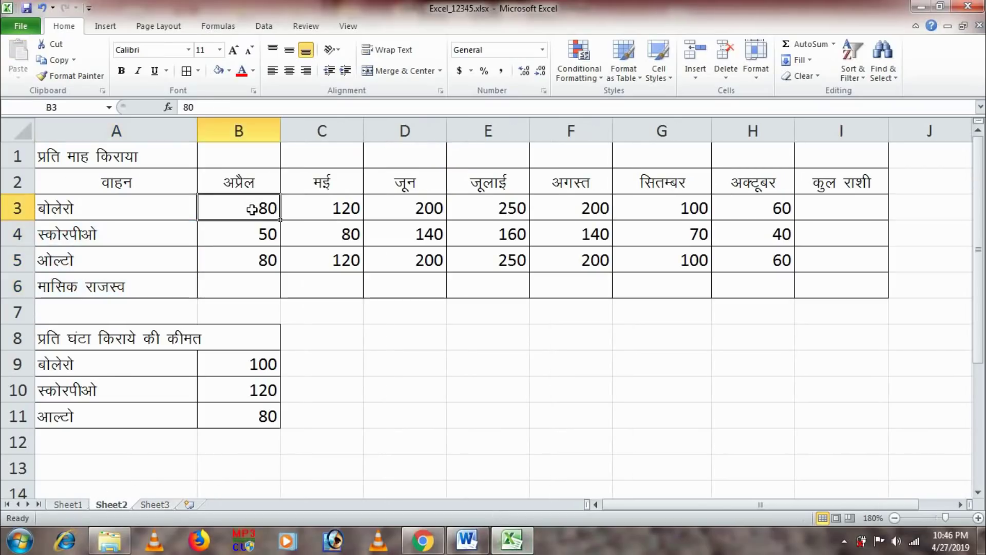
key(shift+Right)
key(shift+Right)
key(shift+Right)
key(shift+Right)
key(shift+Right)
key(shift+Right)
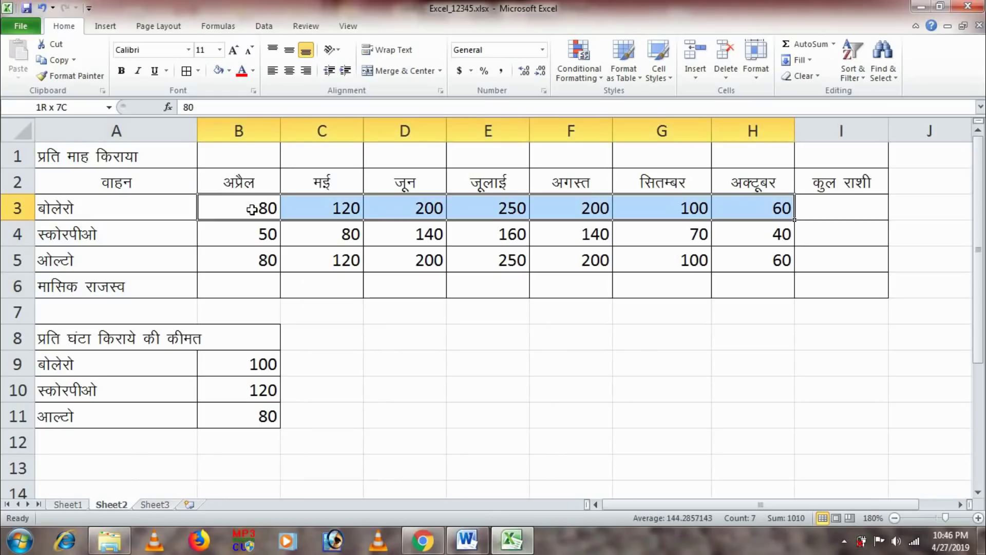
key(shift+Down)
key(shift+Down)
key(ctrl+c)
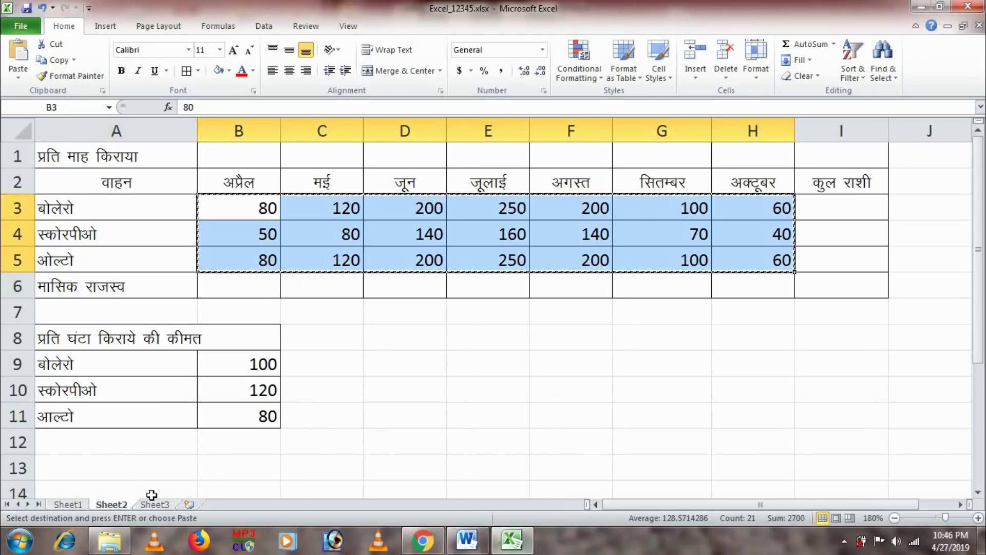
click(155, 504)
click(167, 212)
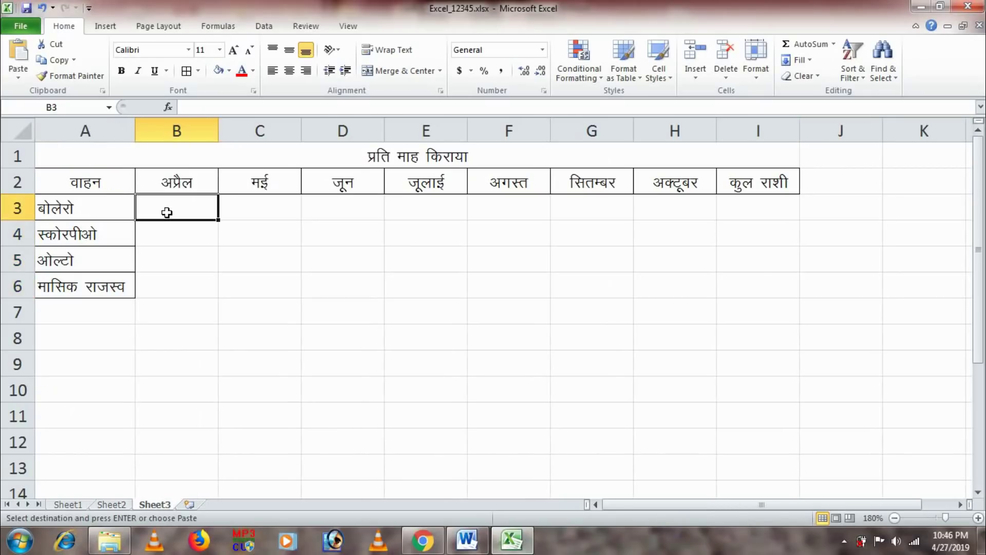
key(ctrl+v)
click(241, 343)
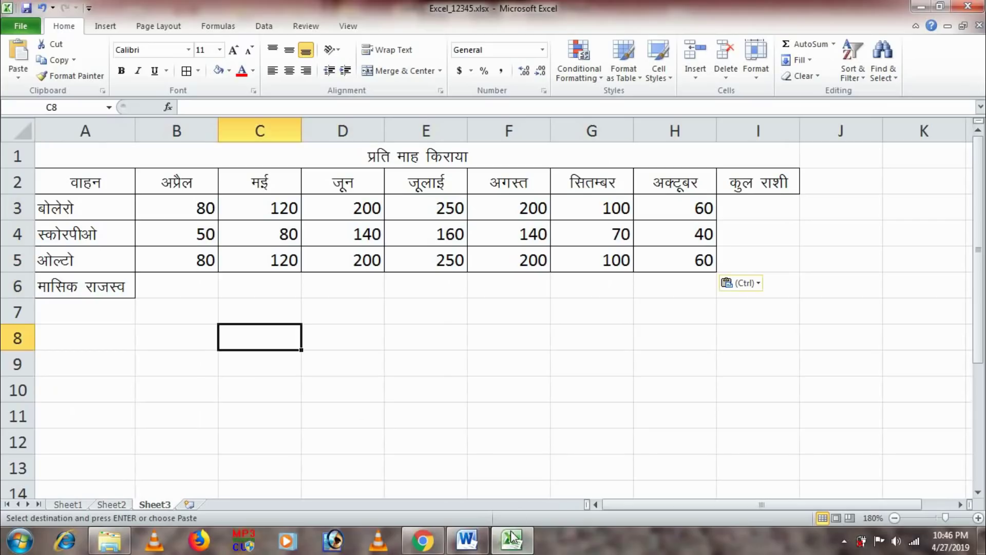
click(469, 541)
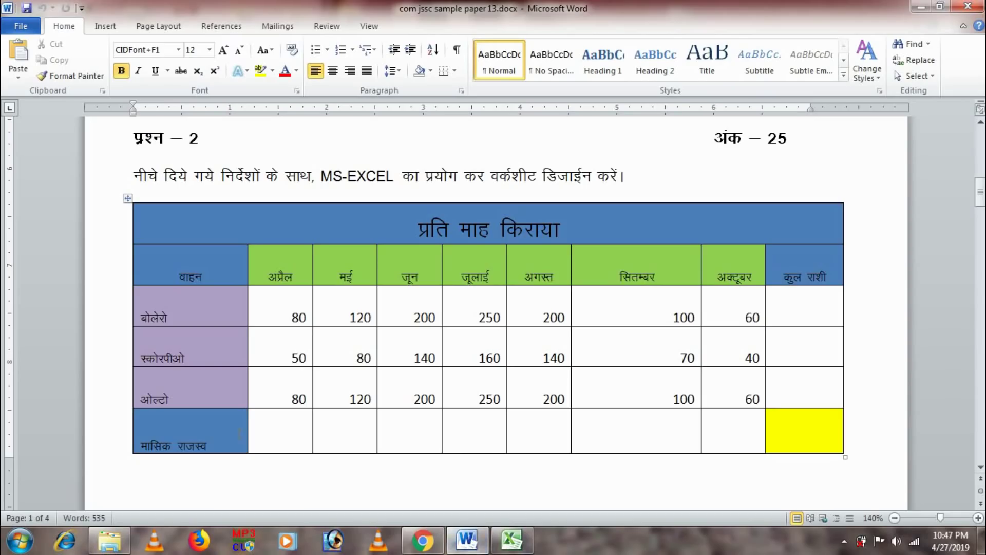
Step: Scroll Word to the hourly rates (बोलेरो 100, स्कोरपीओ 120, आल्टो 80), then select A8 in Excel
drag(981, 194, 981, 221)
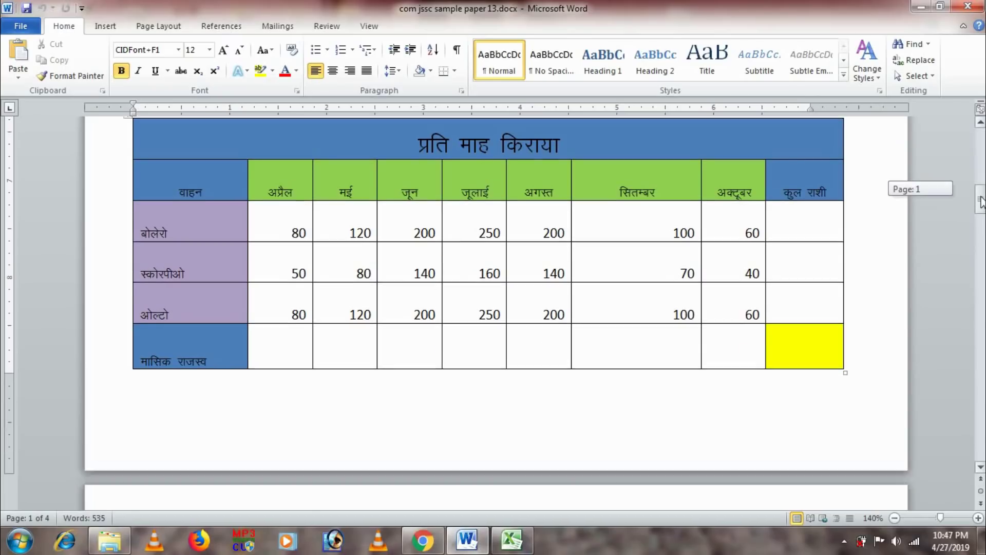
drag(981, 226, 982, 226)
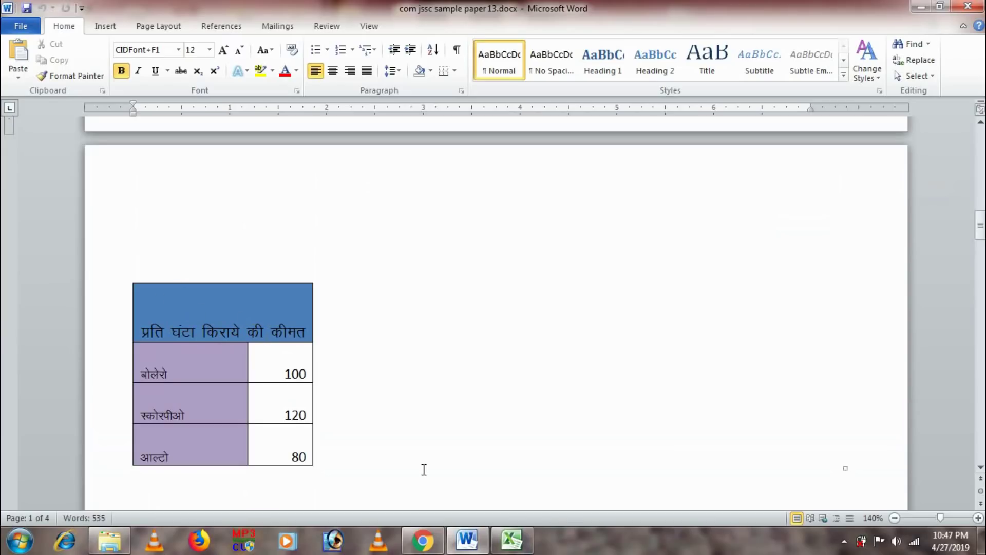
click(520, 549)
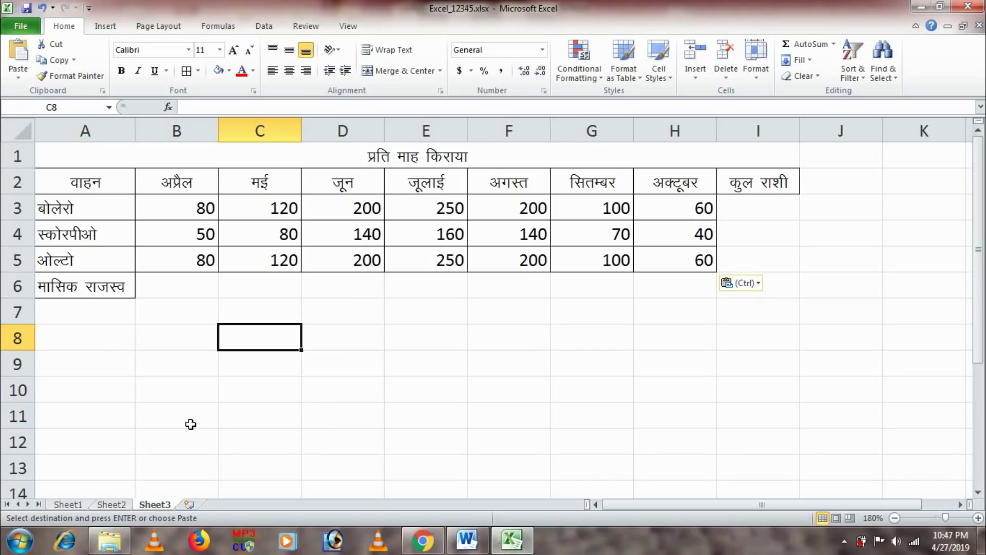
click(115, 338)
Step: Merge and centre A8:B8 on Sheet3, checking the Word reference
key(shift+Right)
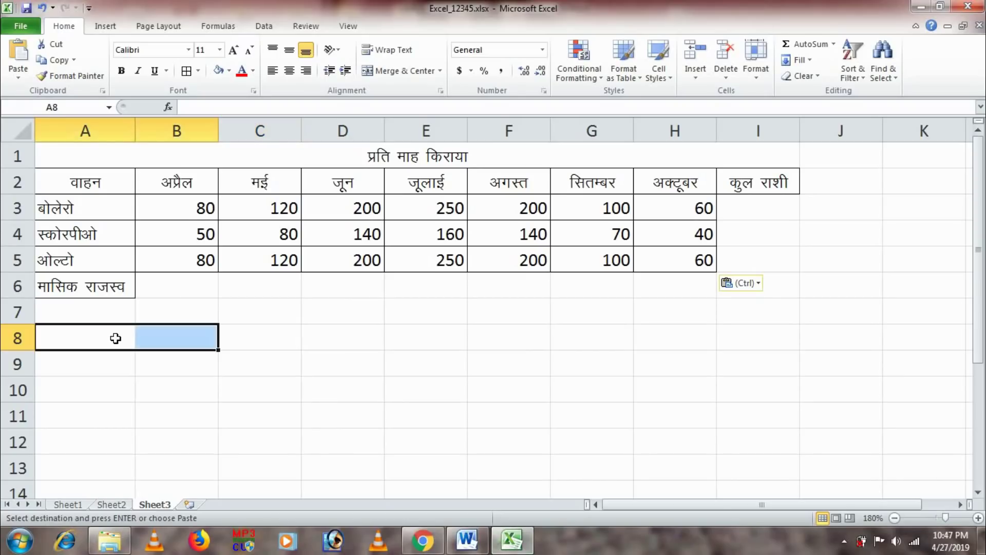
click(403, 70)
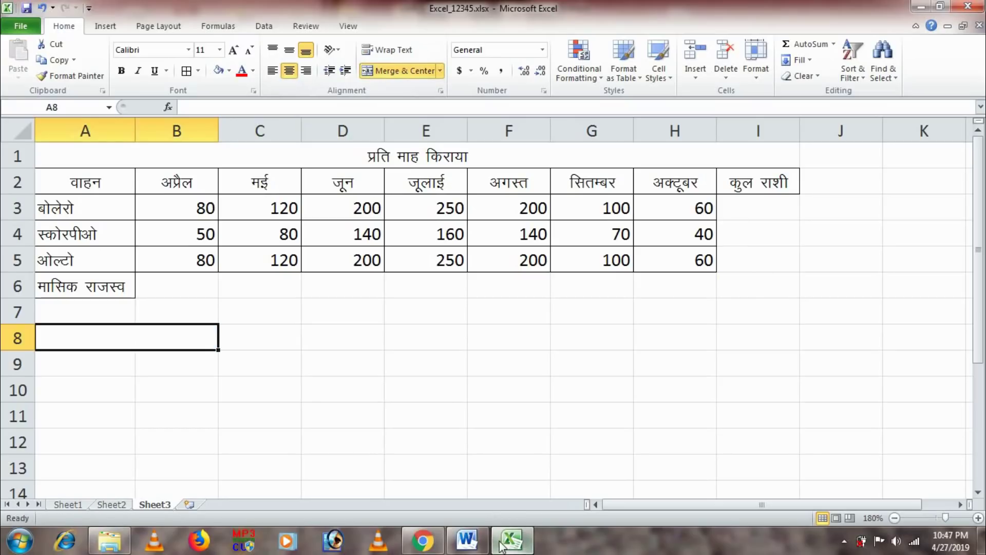
click(466, 539)
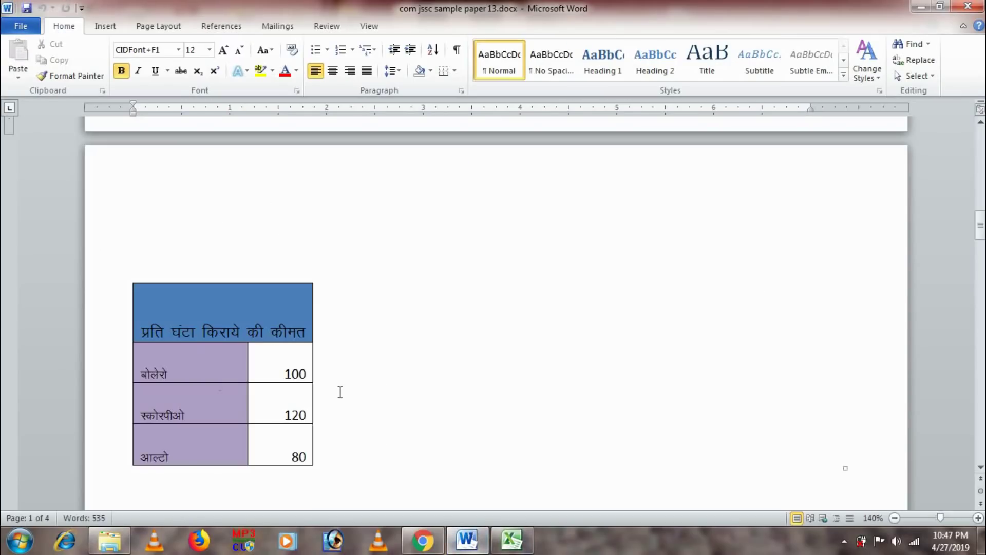
click(511, 541)
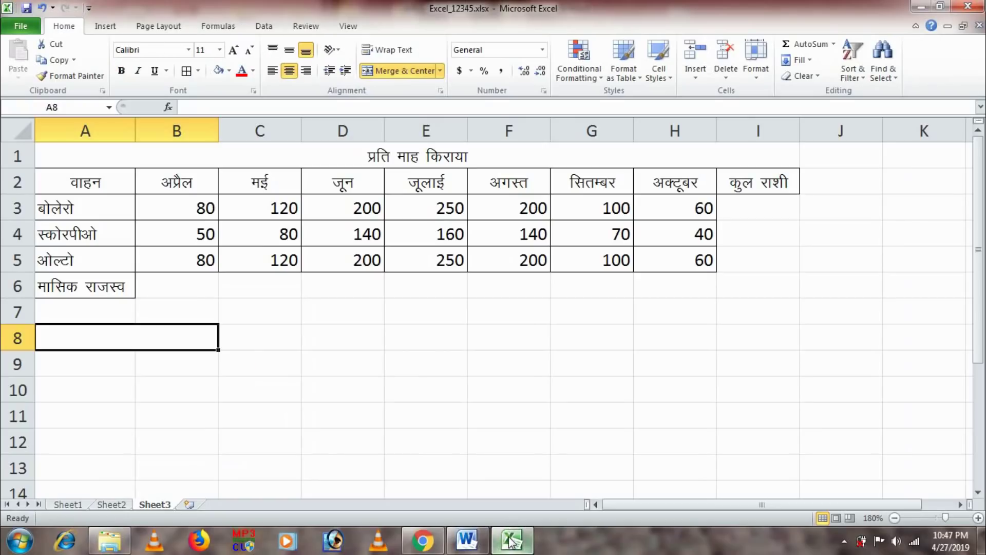
Step: Copy the hourly-rate heading from Sheet2!A8 into merged A8 and set it to Kruti Dev 010
click(125, 509)
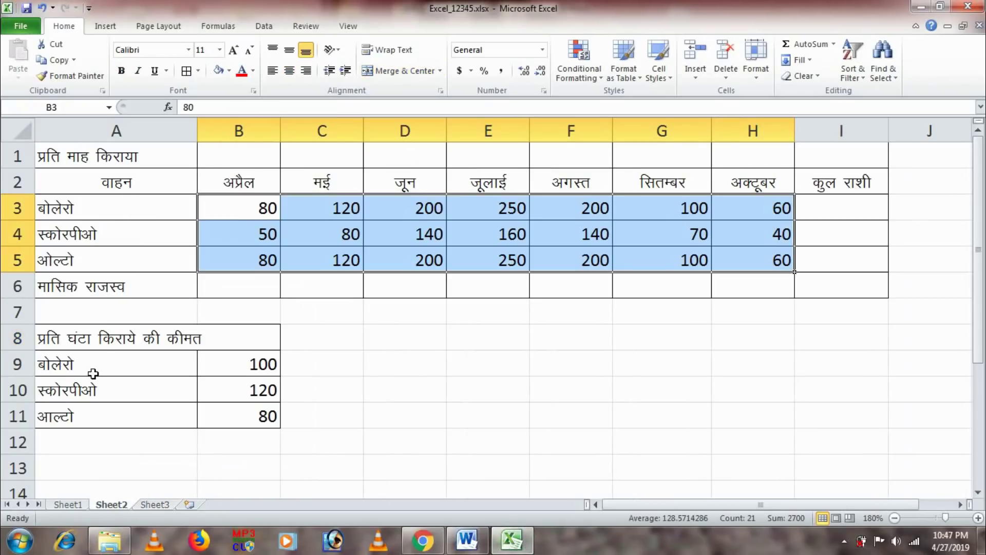
click(93, 343)
key(ctrl+c)
click(155, 505)
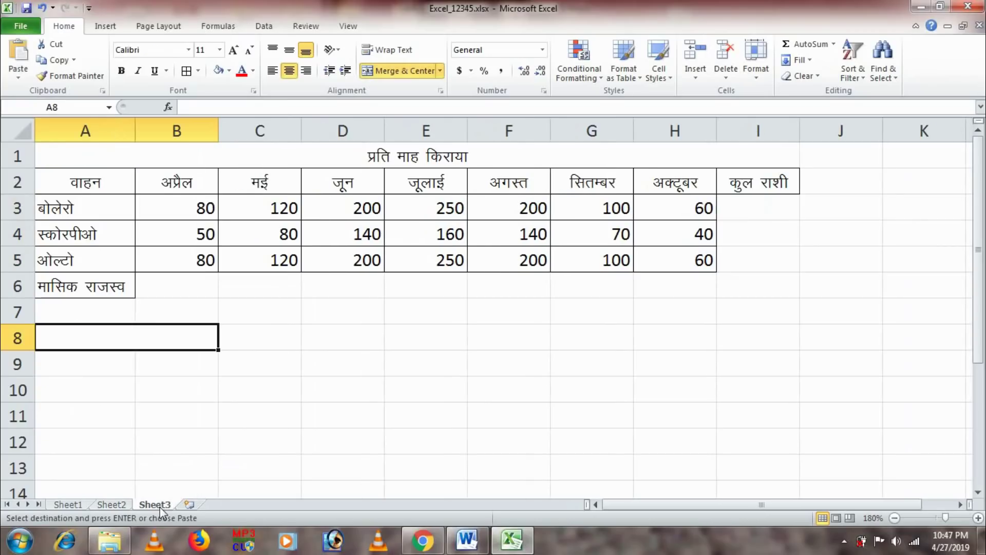
key(ctrl+v)
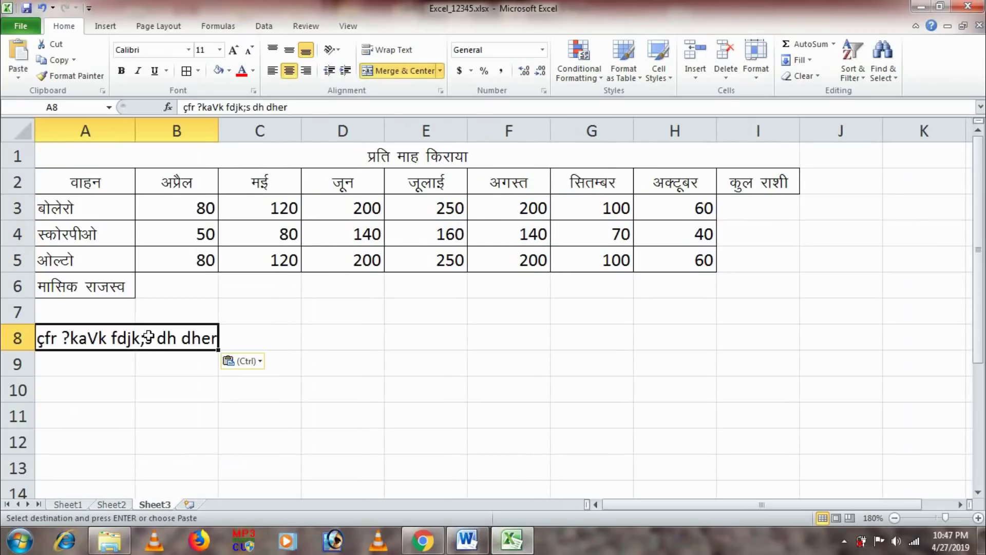
click(188, 50)
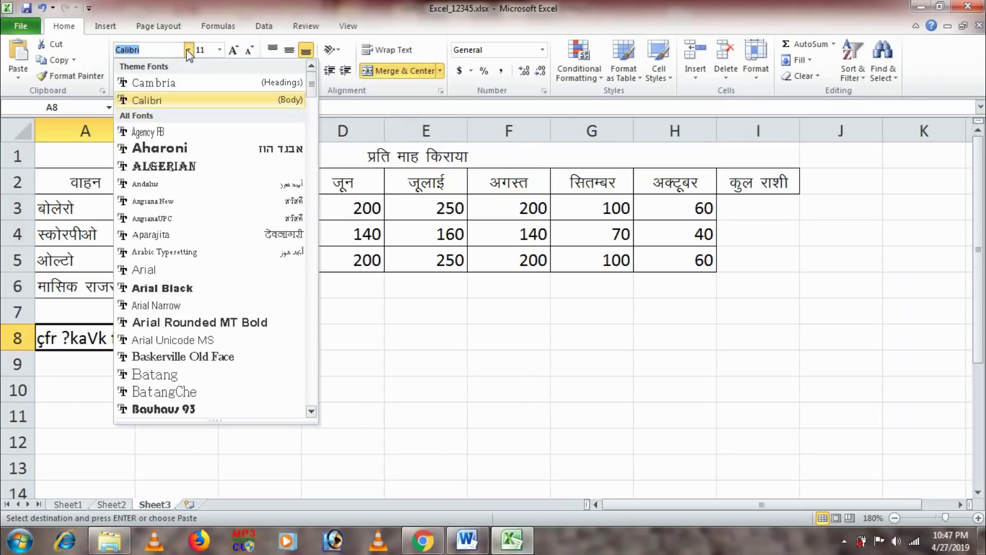
text(kru)
key(Return)
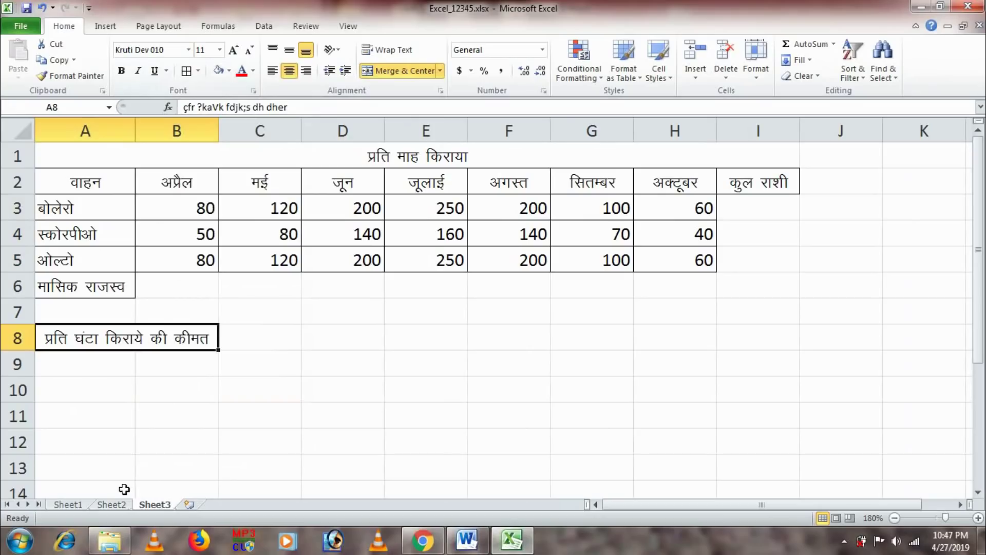
Step: Copy the hourly rates from Sheet2 into A9:B11 on Sheet3
click(120, 506)
click(123, 370)
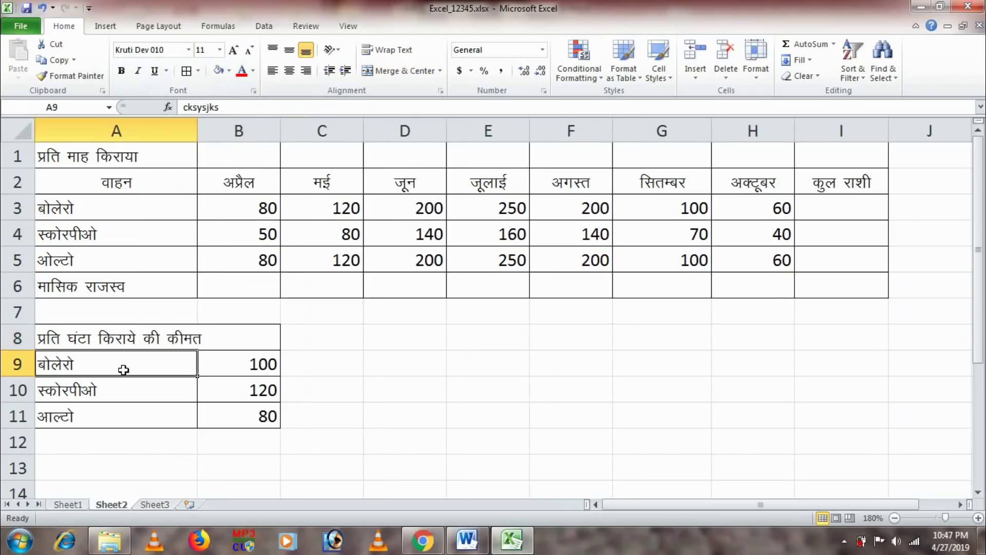
key(shift+Right)
key(shift+Down)
key(shift+Down)
key(ctrl+c)
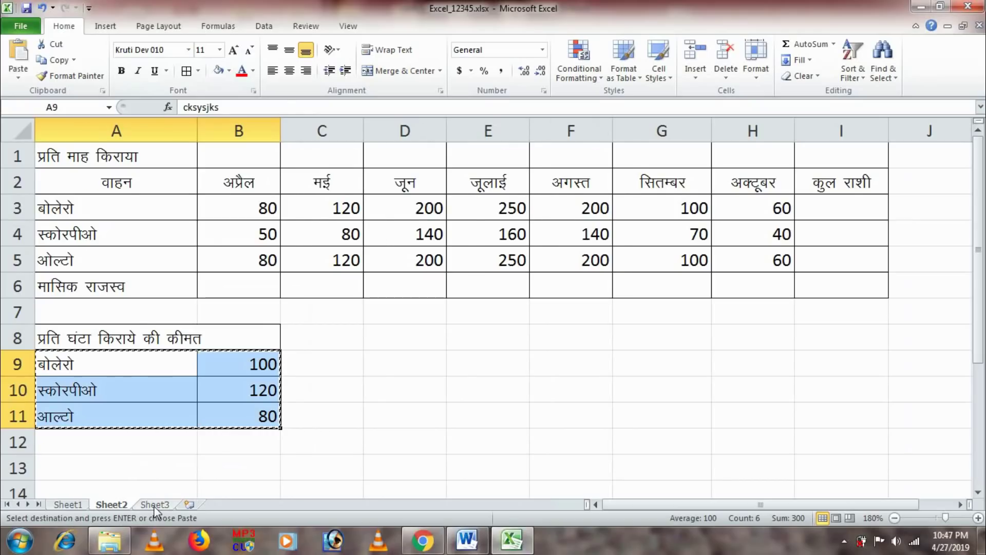
click(155, 506)
click(100, 369)
key(ctrl+v)
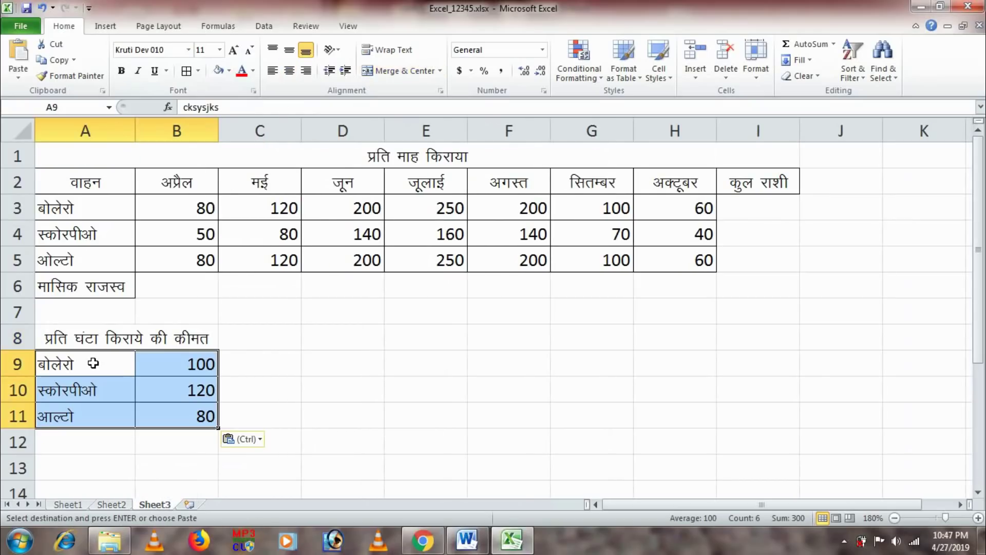
click(307, 401)
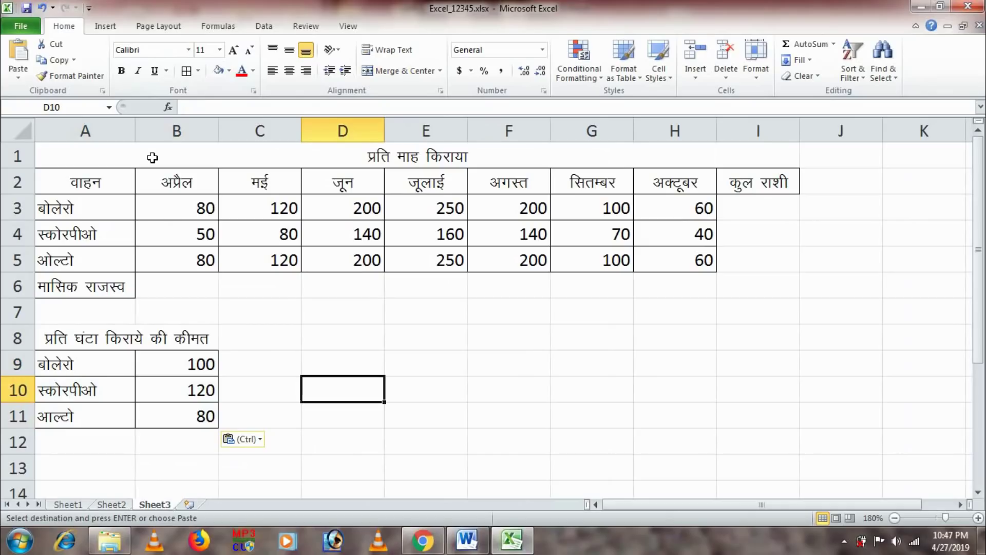
click(26, 7)
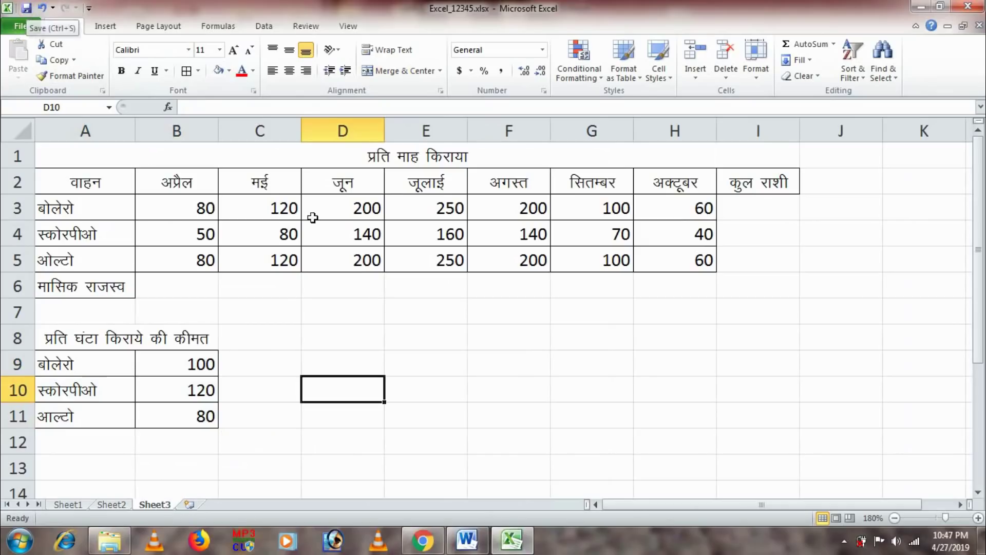
click(468, 540)
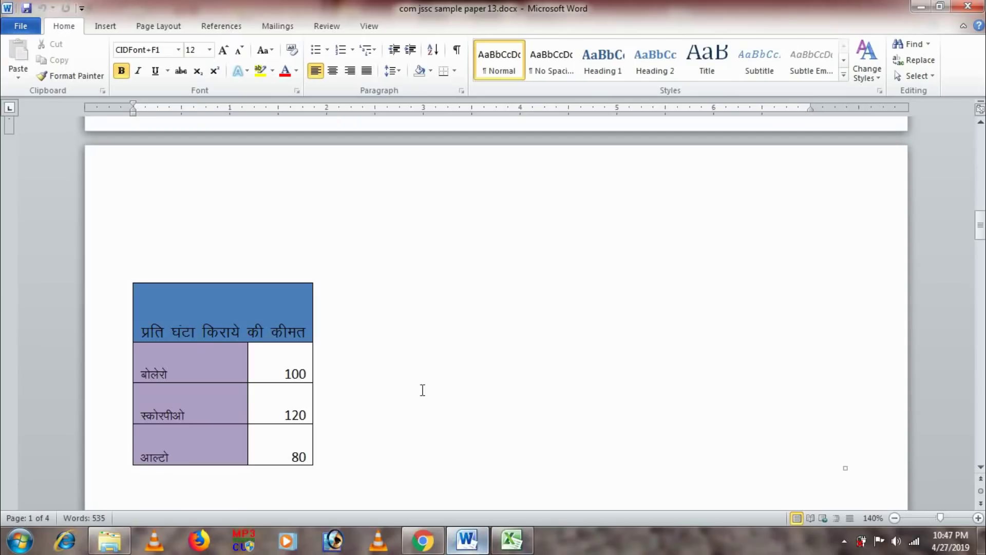
drag(982, 236, 981, 197)
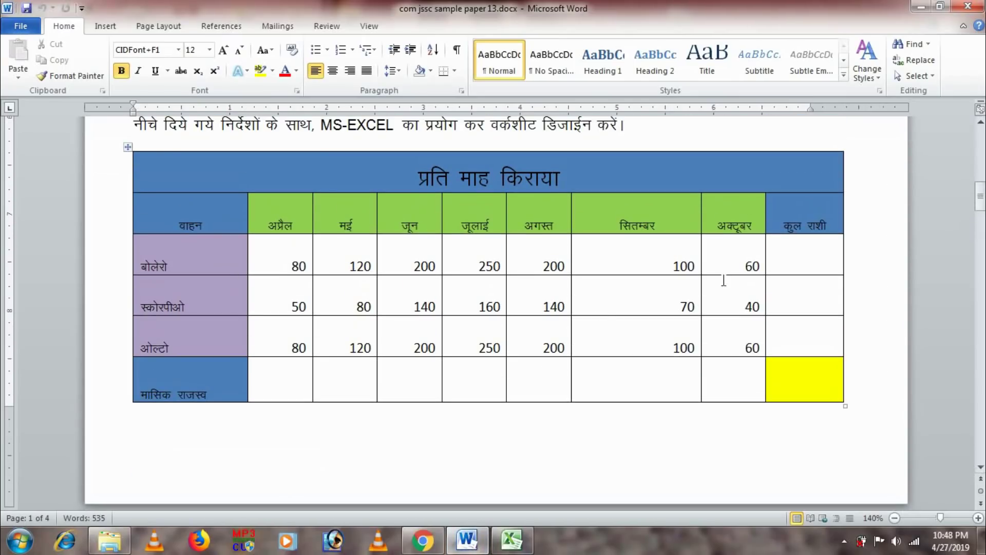
drag(981, 200, 982, 257)
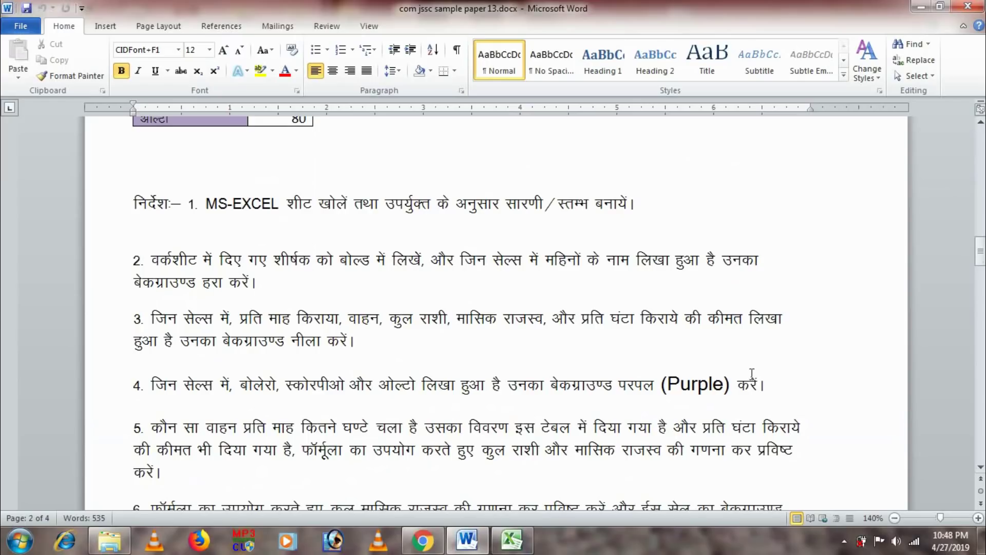
click(525, 546)
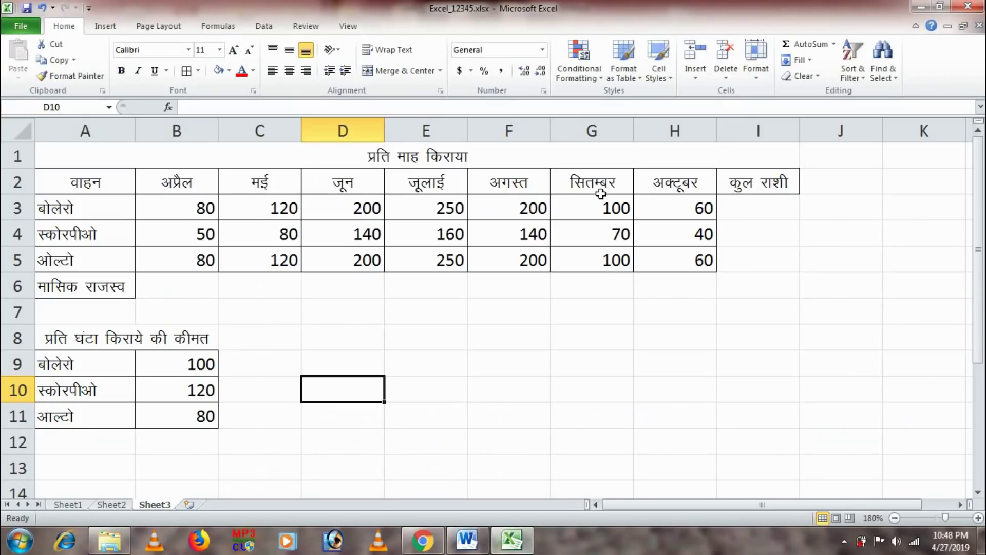
Step: Fill the month headings अप्रैल–अक्टूबर in B2:H2 light green, then check the Word instructions
click(197, 183)
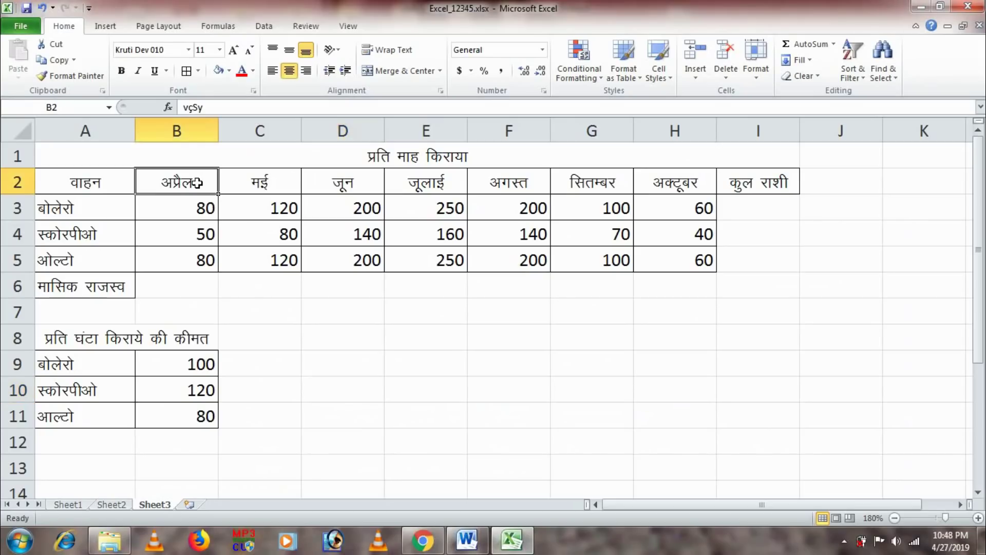
key(shift+Right)
key(shift+Right)
key(shift+Right)
key(shift+Right)
key(shift+Right)
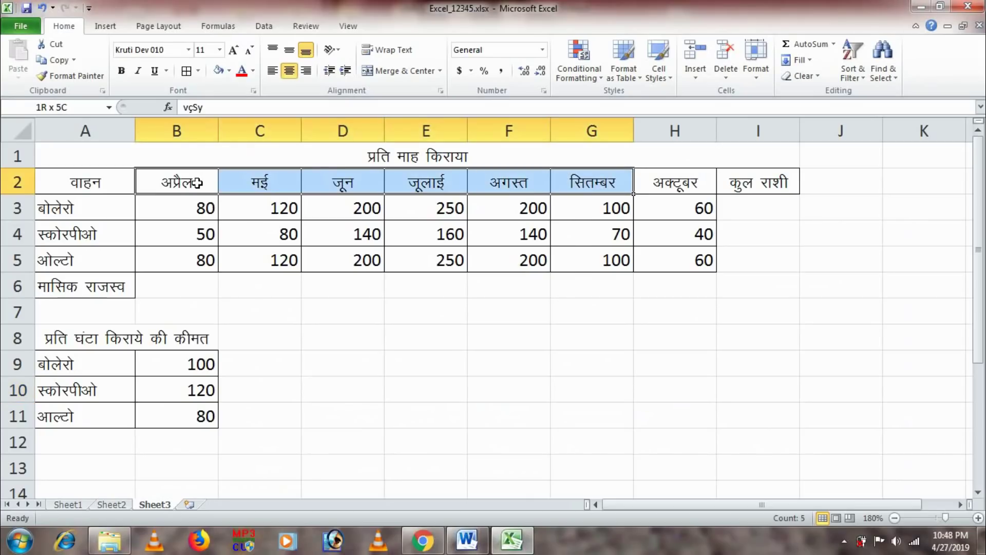
key(shift+Right)
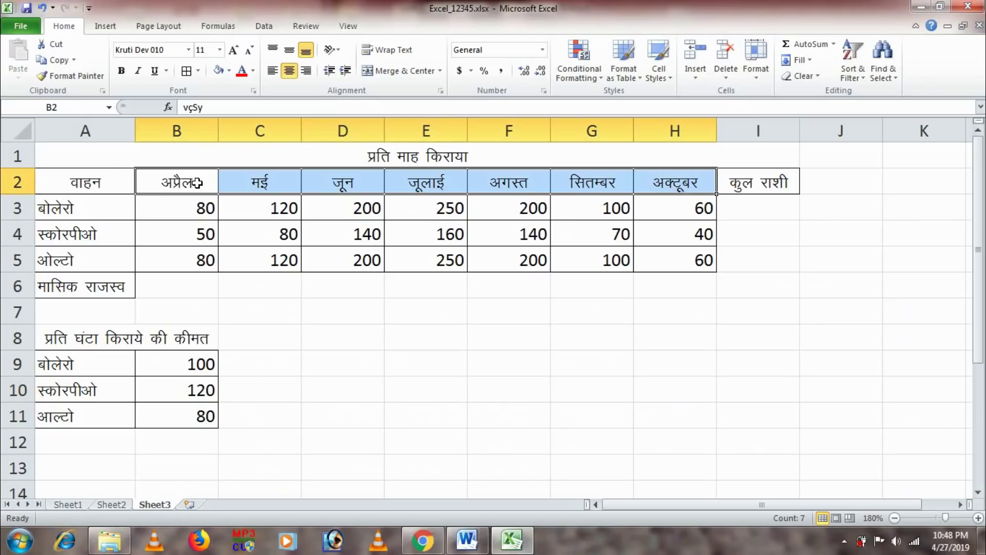
right_click(197, 183)
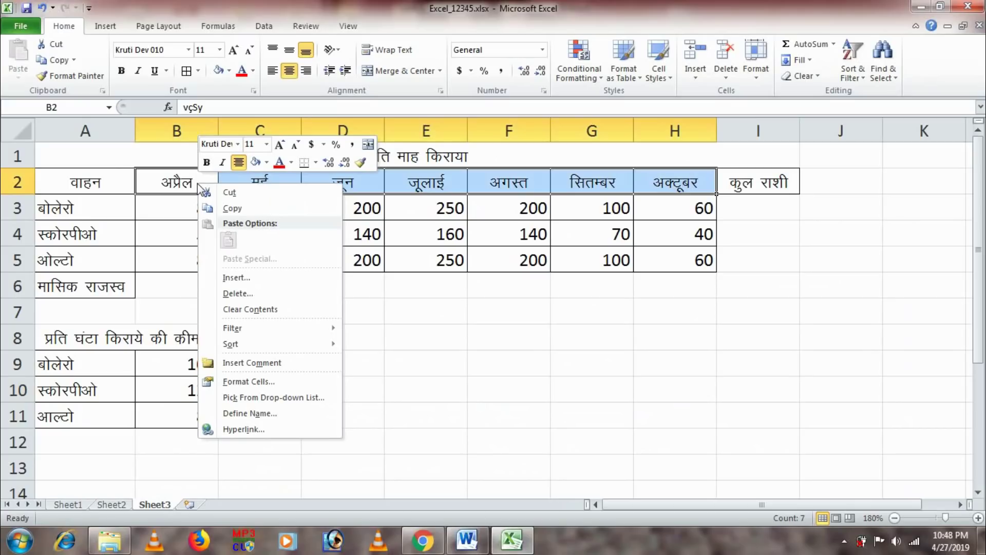
click(266, 164)
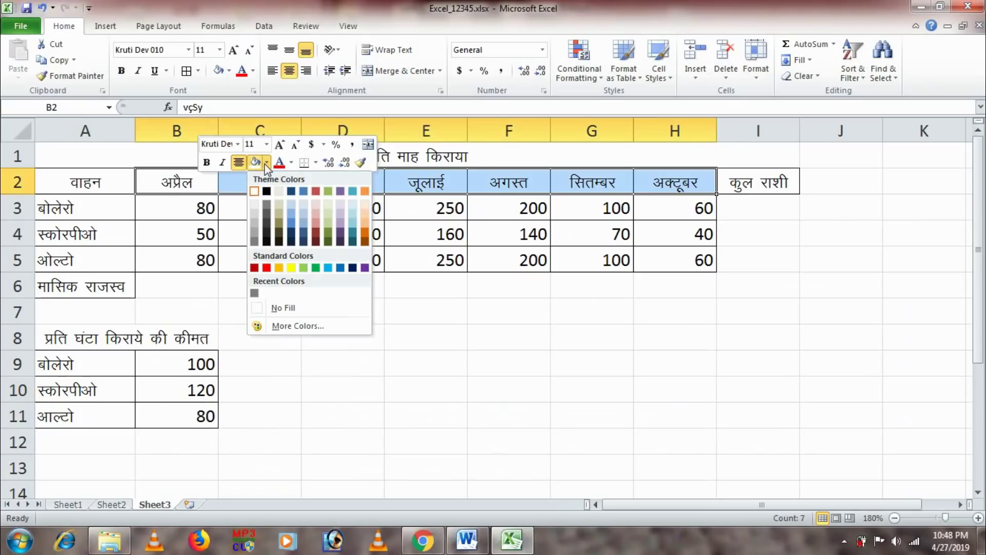
click(302, 267)
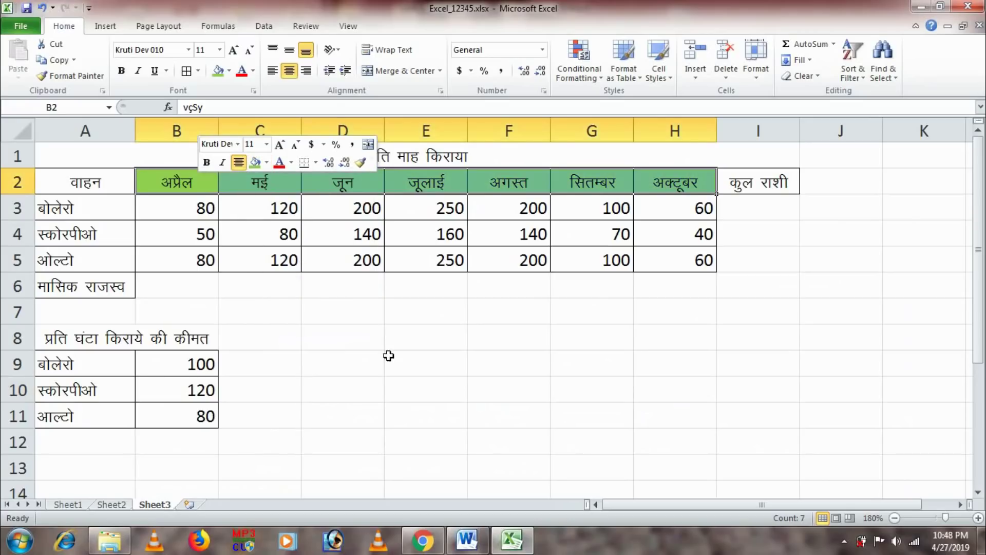
click(467, 541)
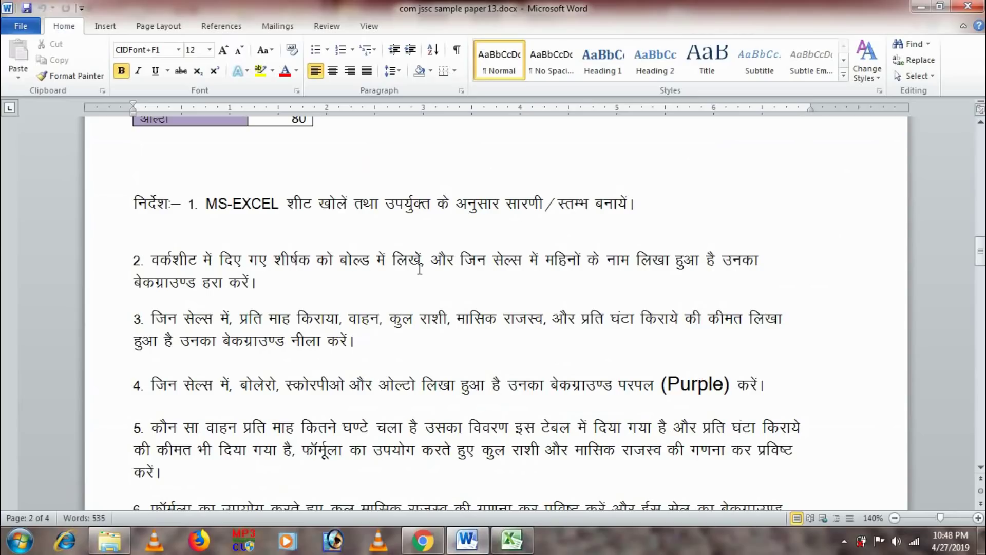
Step: Bold the header cells A2:I2 on Sheet3, then check the next Word instruction
click(511, 540)
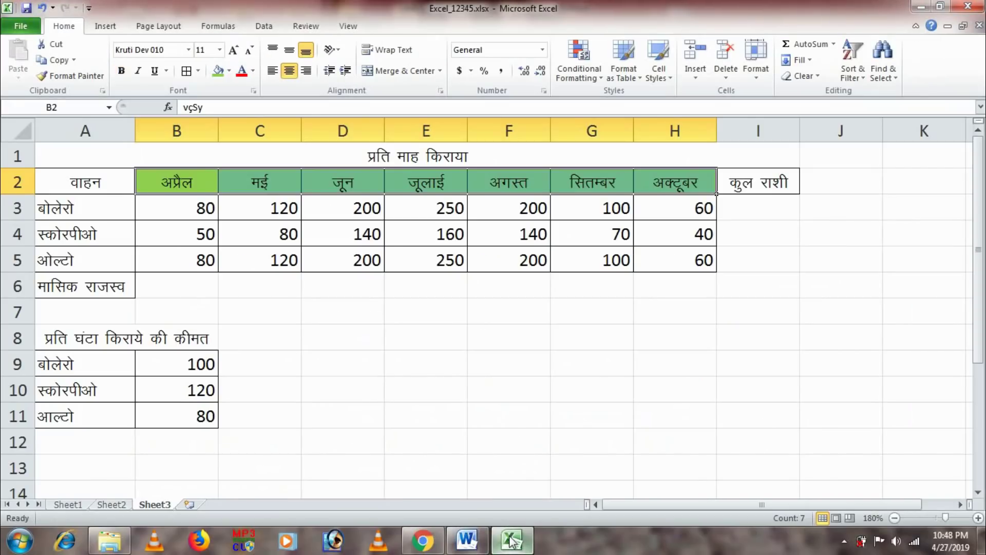
click(111, 183)
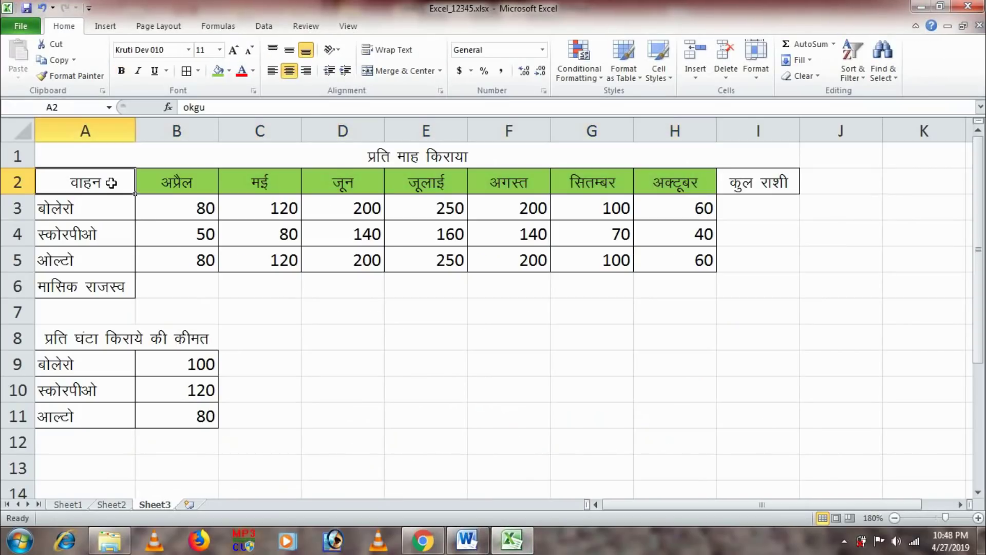
key(shift+Right)
key(shift+Right)
key(shift+Right)
key(shift+Right)
key(shift+Right)
key(shift+Right)
key(shift+Right)
key(shift+Right)
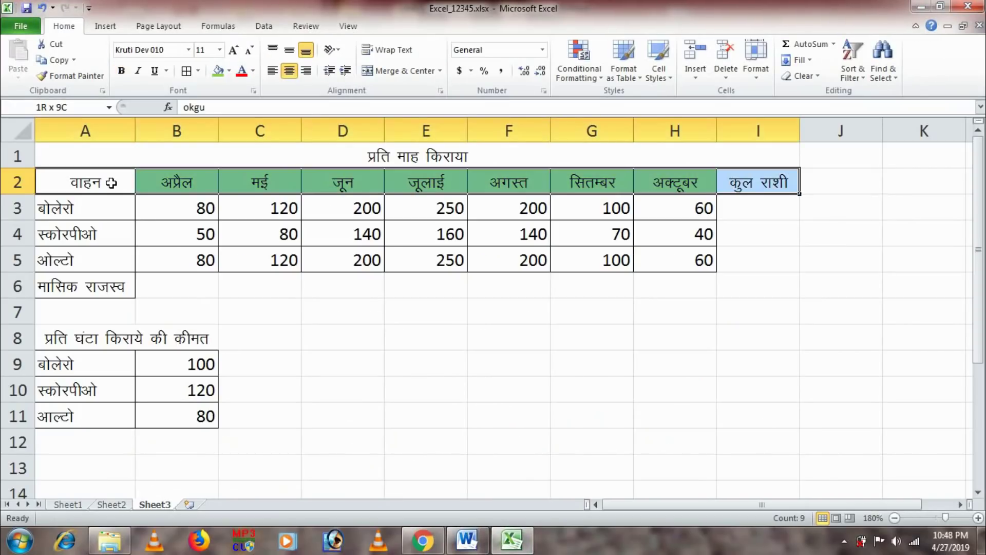
click(121, 71)
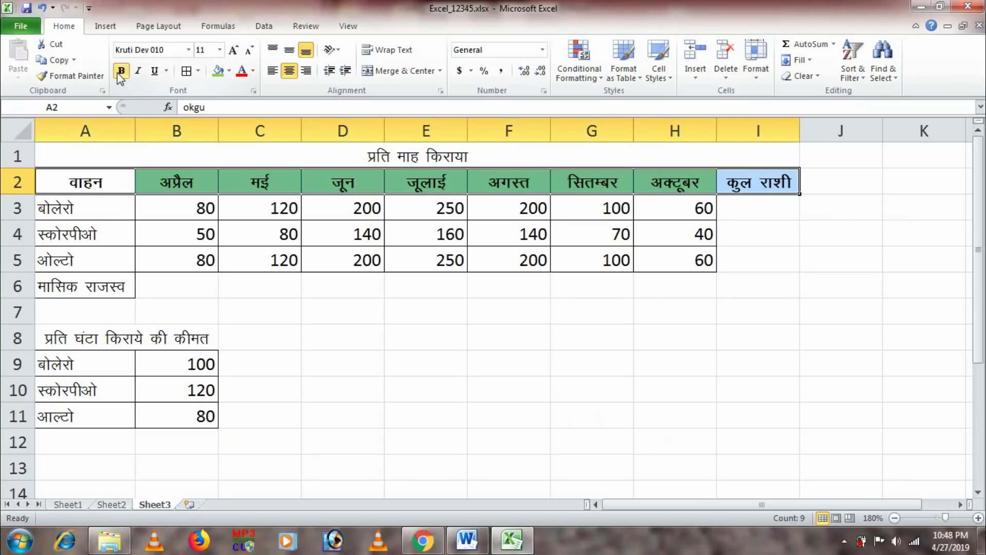
click(193, 187)
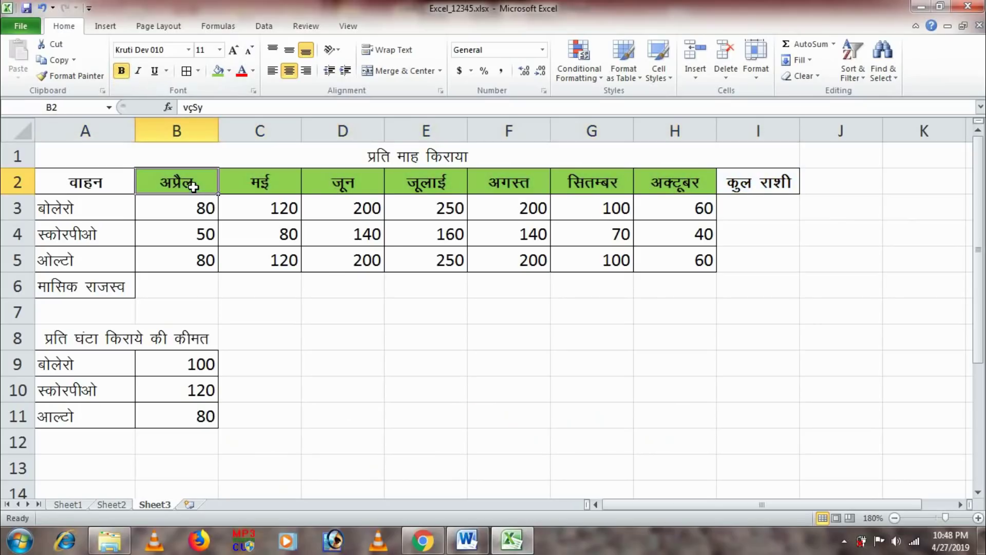
click(466, 541)
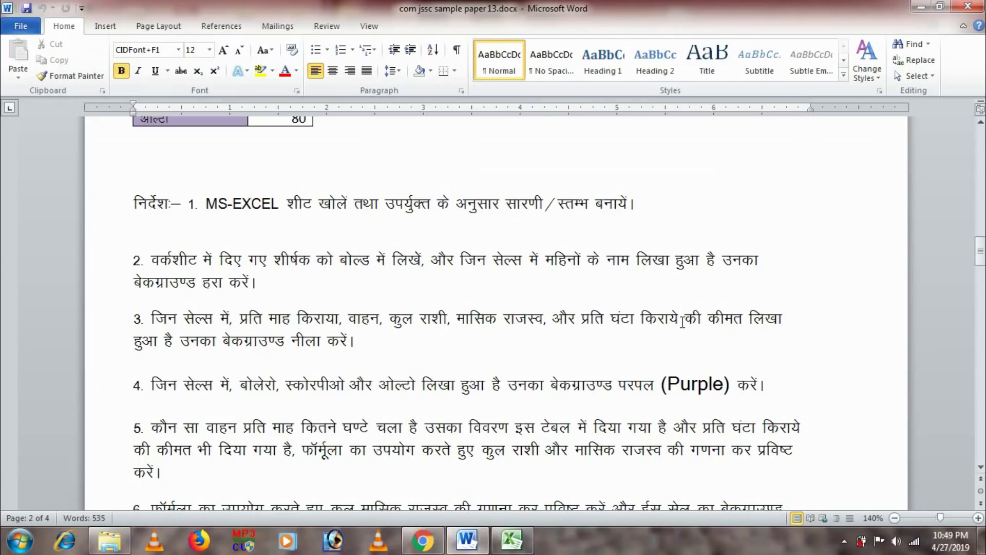
Step: Fill the वाहन (A2) and कुल राशी (I2) header cells blue
click(511, 539)
click(98, 184)
right_click(99, 185)
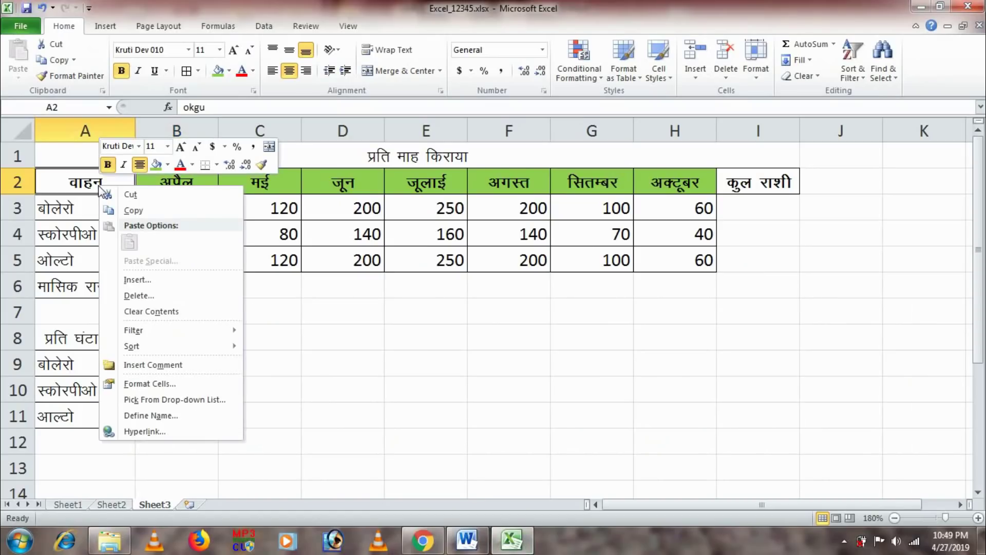
click(167, 165)
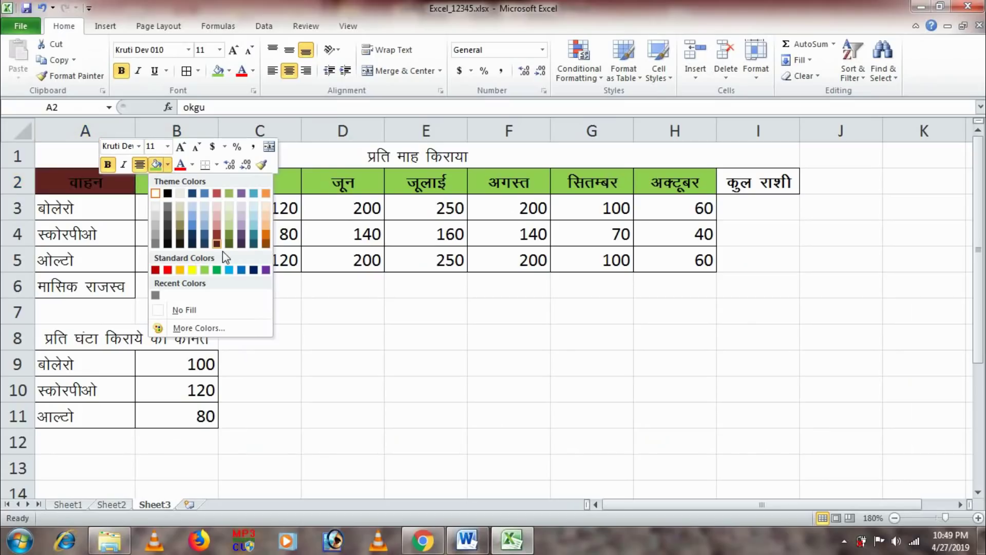
click(242, 273)
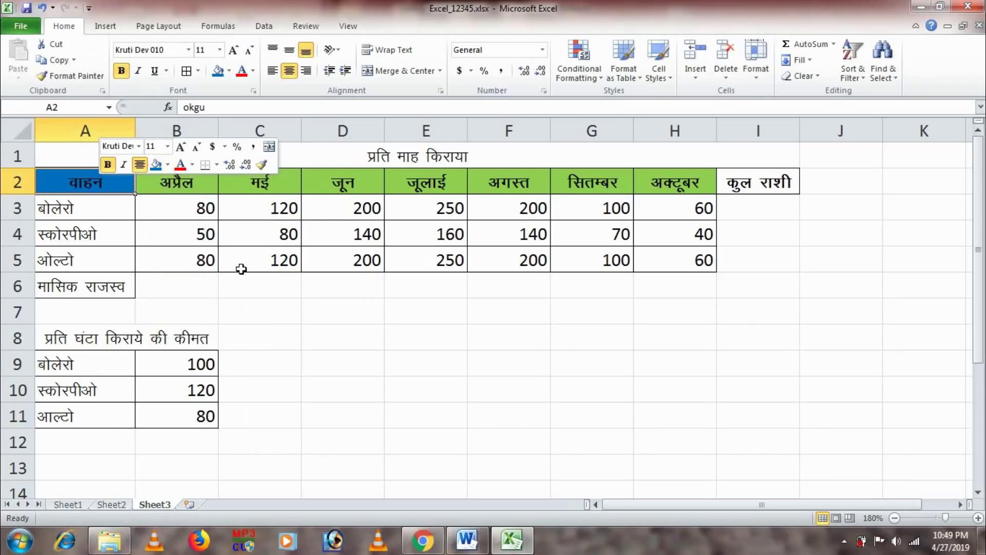
click(767, 181)
right_click(766, 181)
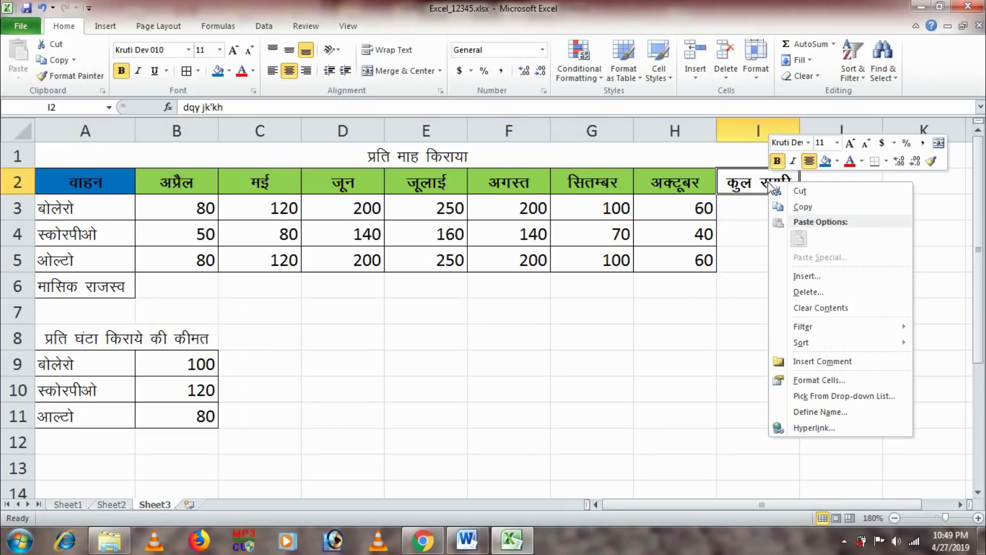
click(825, 162)
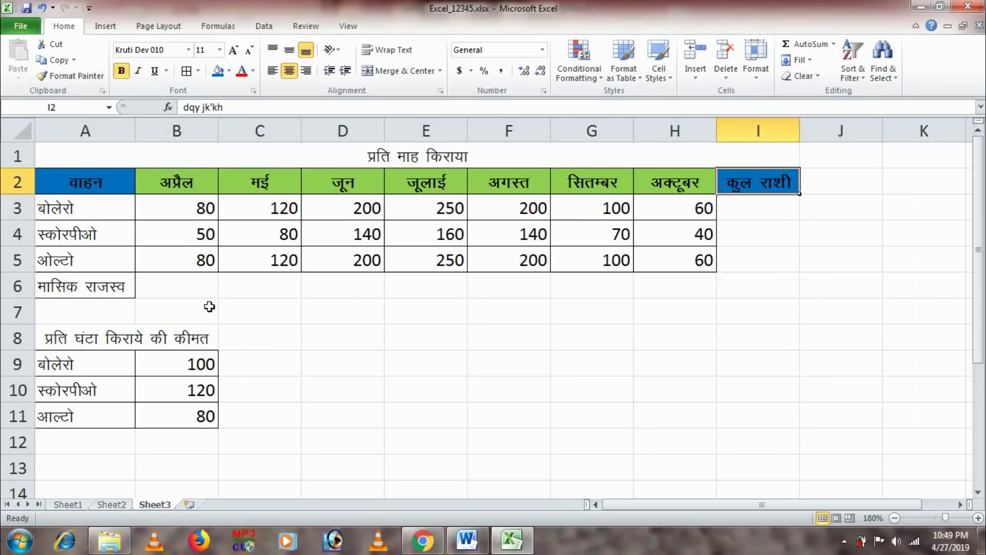
Step: Fill the मासिक राजस्व cell A6 and the hourly-rate title A8 blue
click(98, 286)
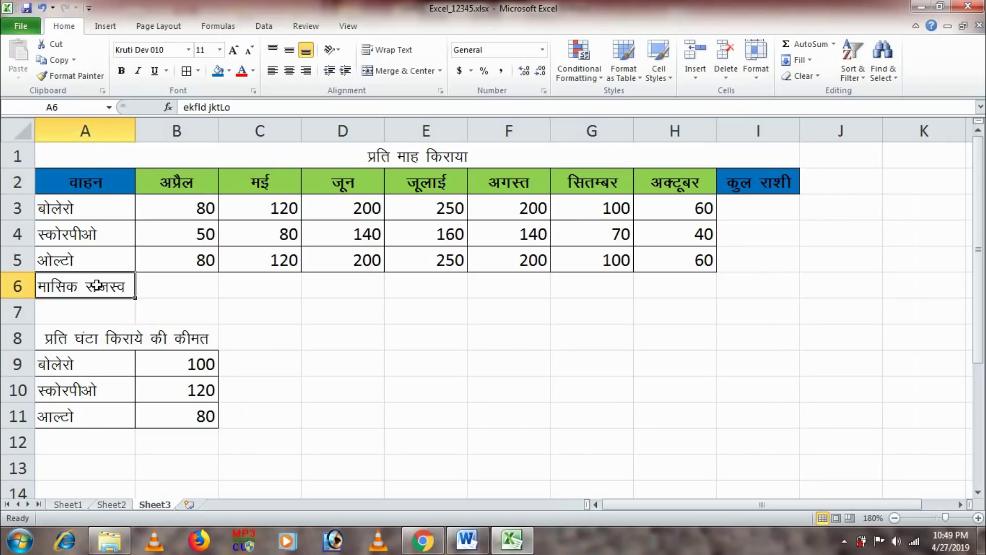
right_click(97, 286)
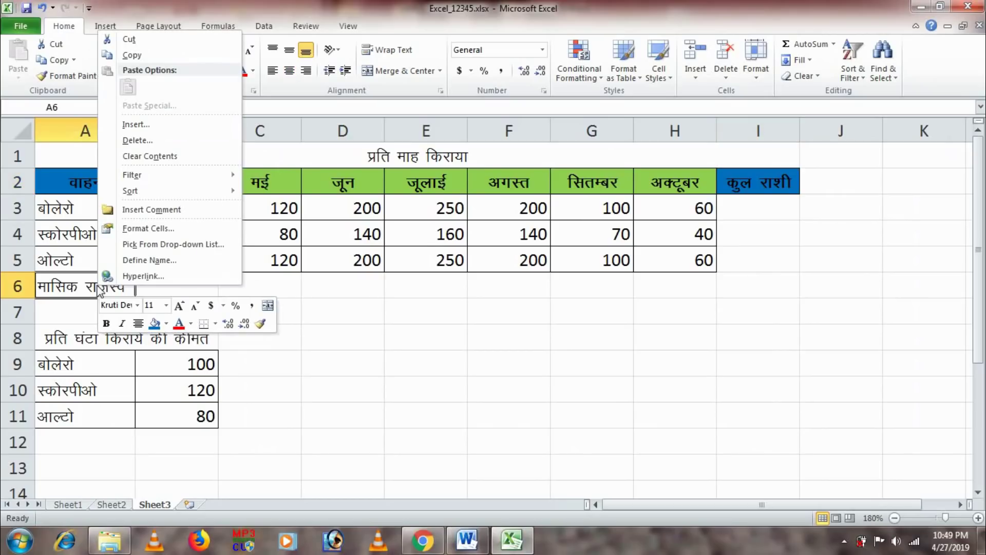
click(153, 323)
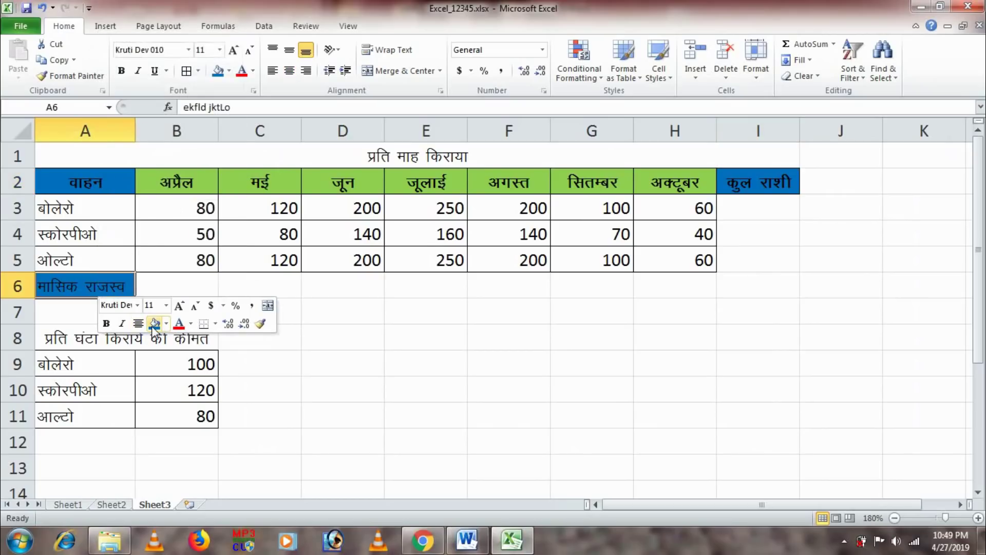
click(129, 340)
right_click(130, 341)
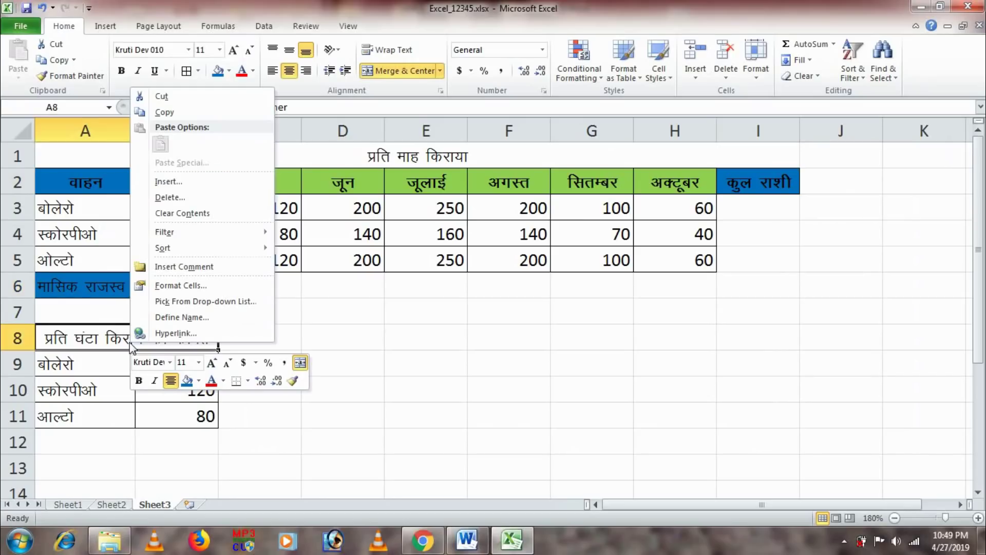
click(187, 381)
click(282, 420)
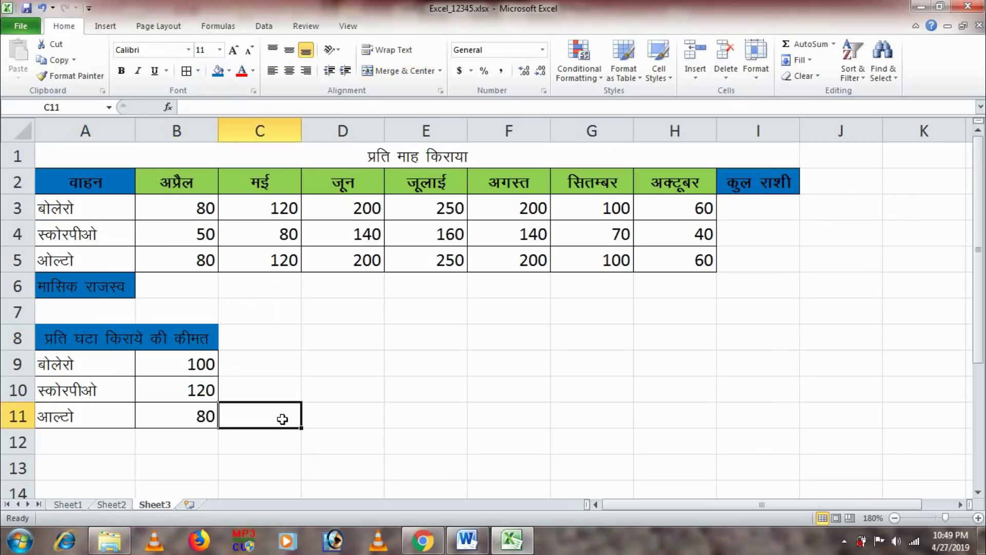
click(472, 543)
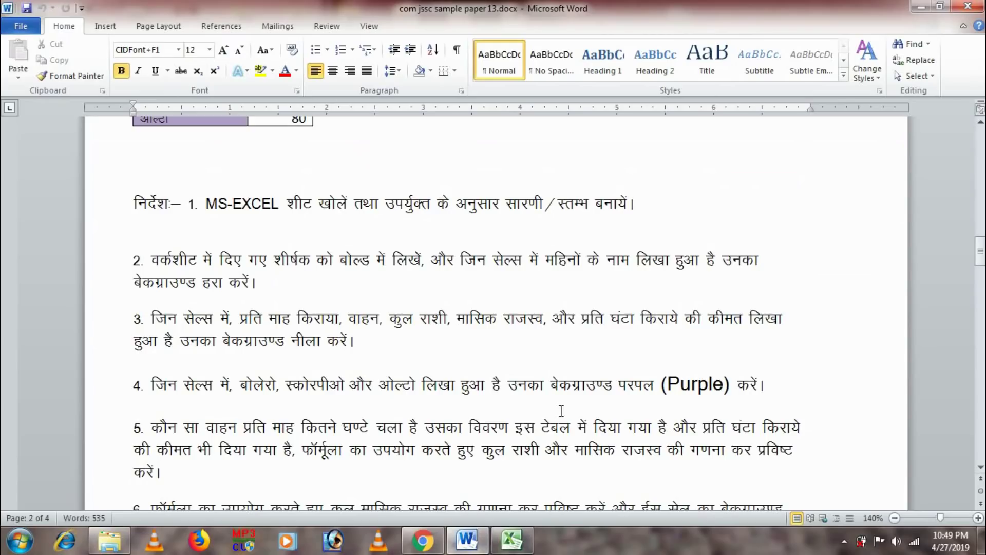
click(513, 540)
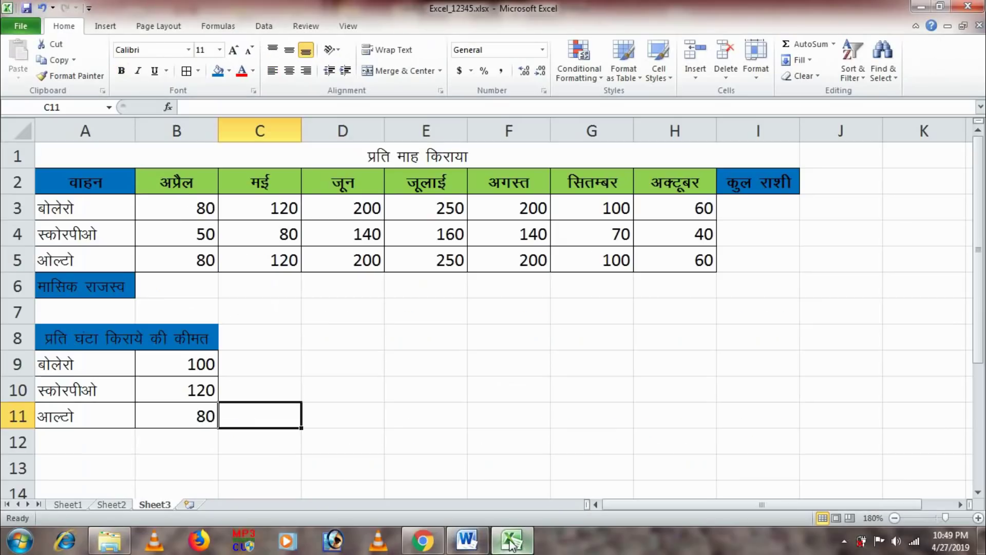
click(110, 210)
key(shift+Down)
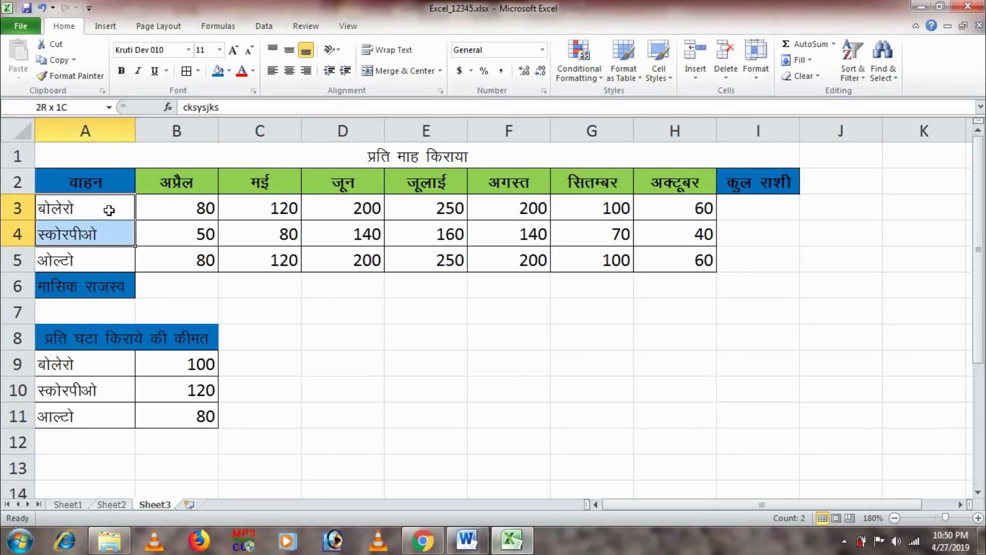
key(shift+Down)
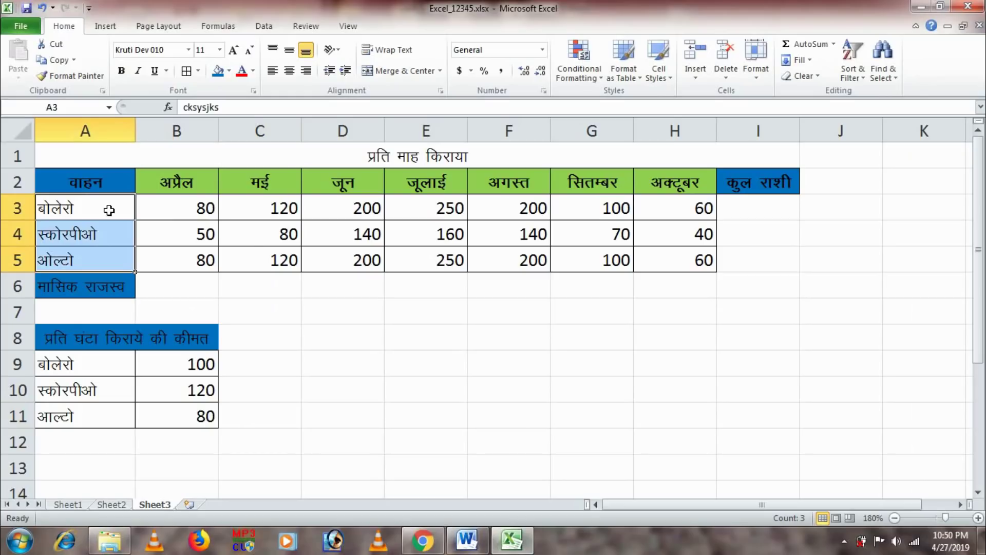
right_click(109, 211)
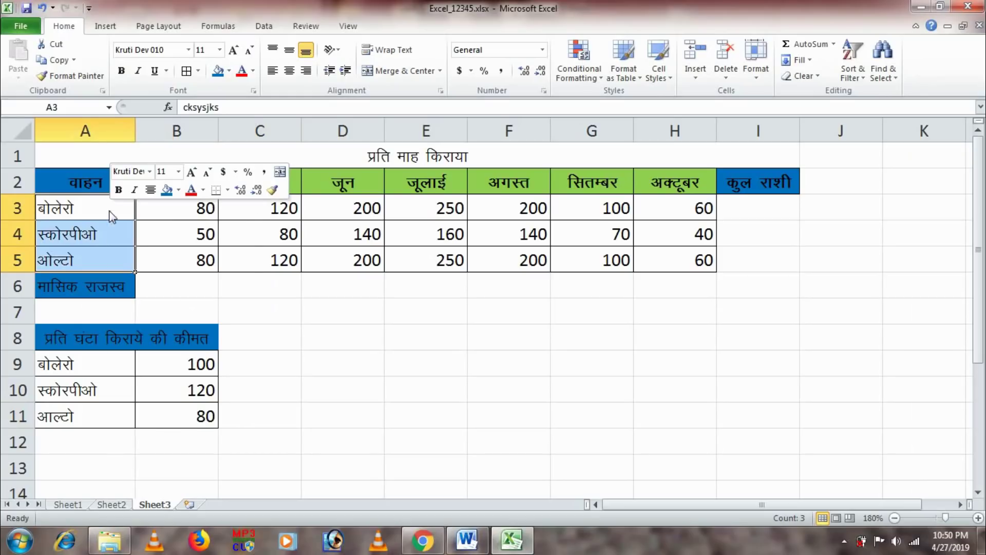
click(178, 191)
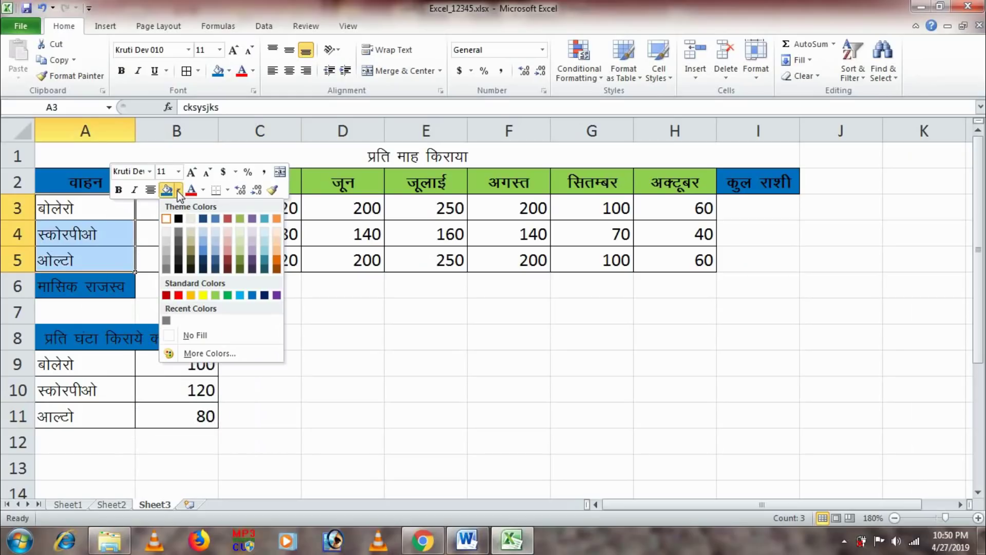
click(252, 251)
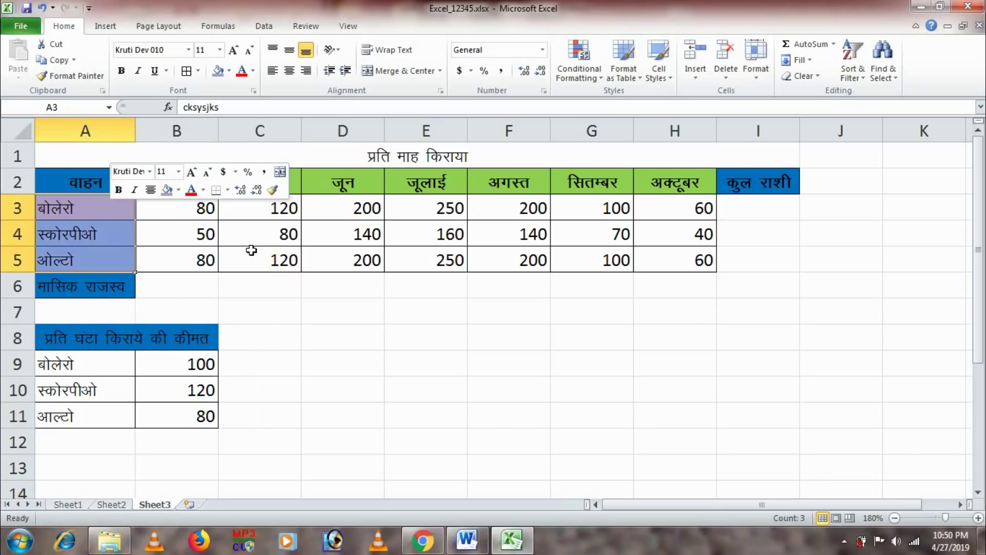
click(106, 365)
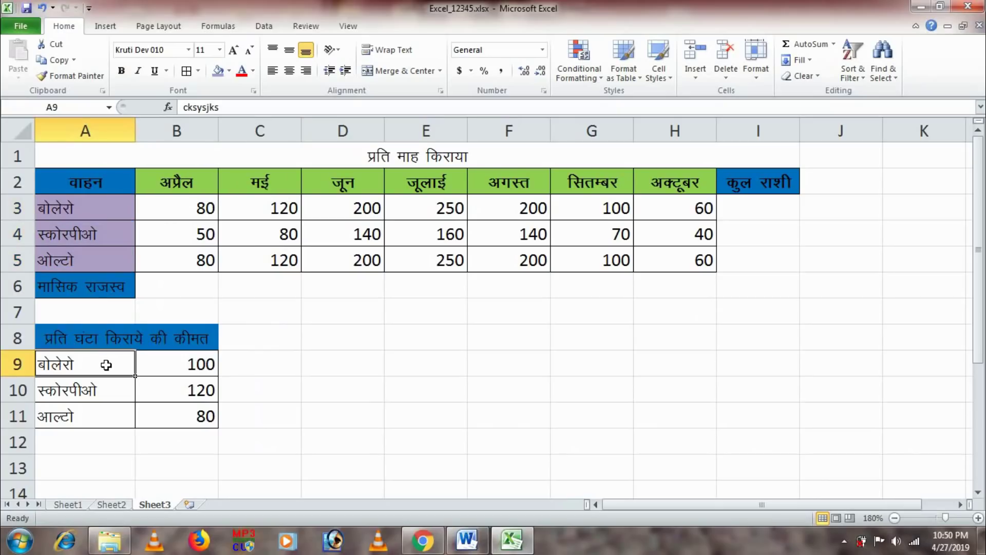
key(shift+Down)
key(shift+Down)
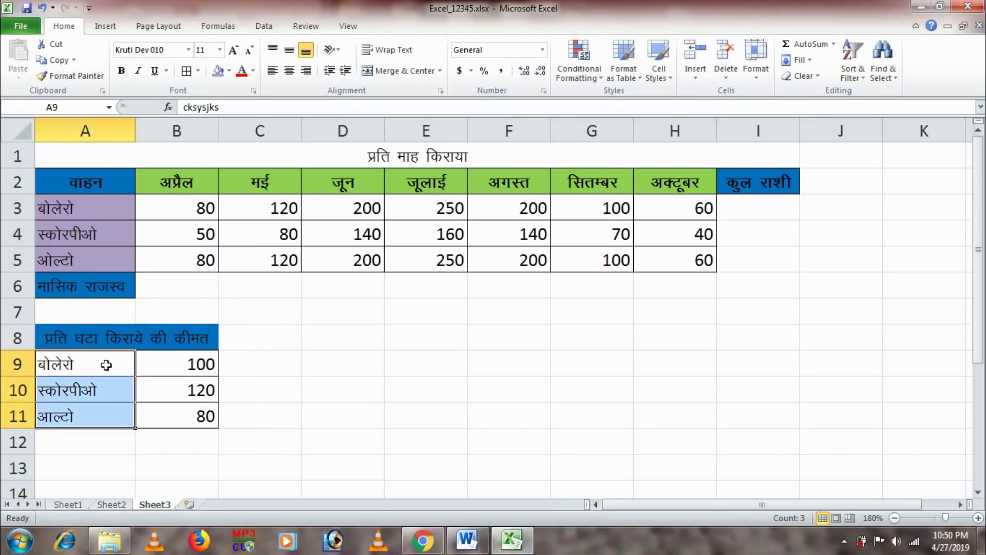
right_click(106, 365)
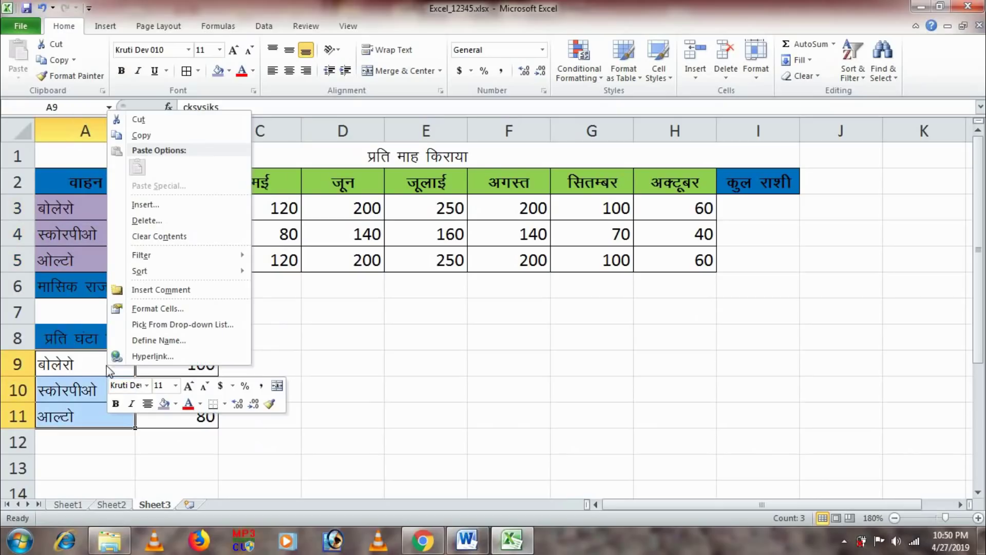
click(163, 402)
click(364, 432)
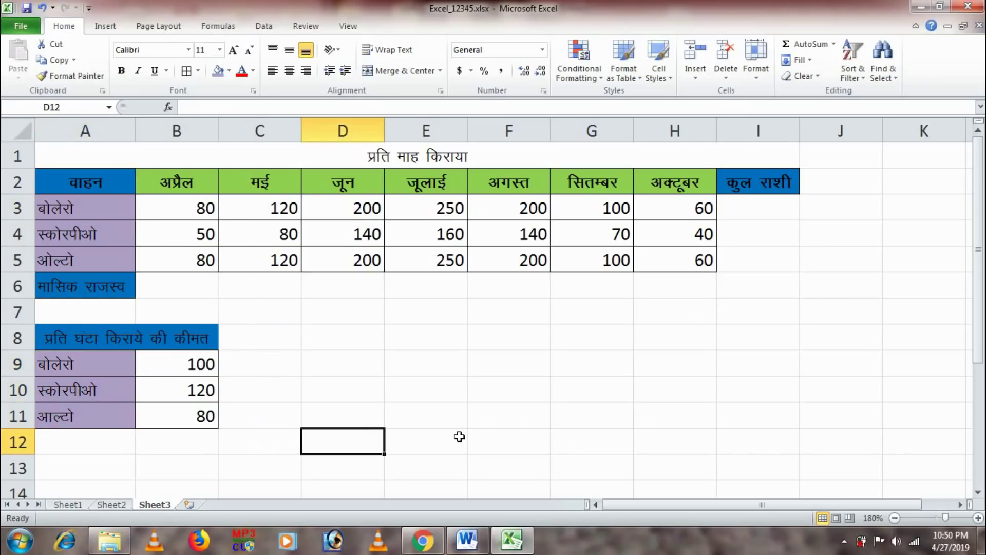
click(469, 544)
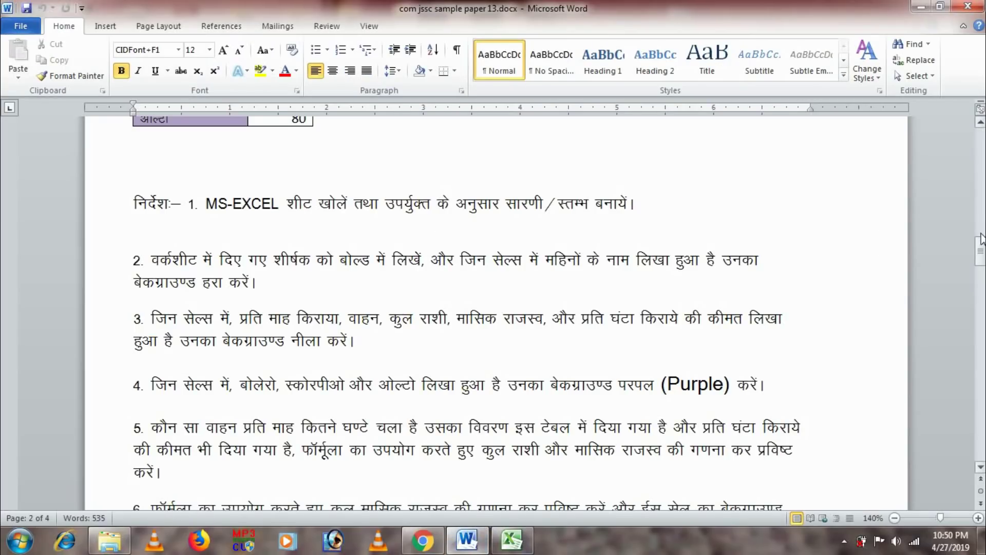
drag(981, 247, 981, 268)
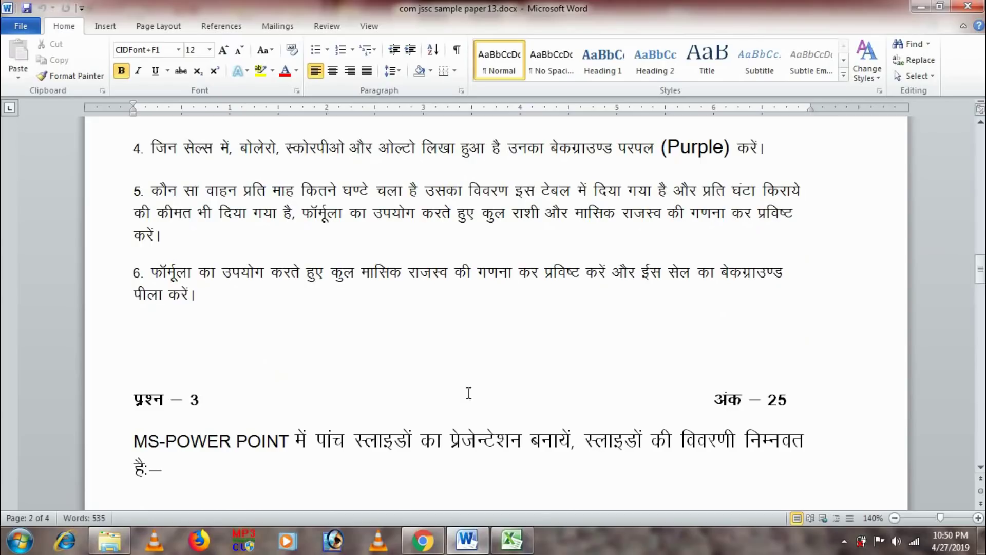
click(511, 540)
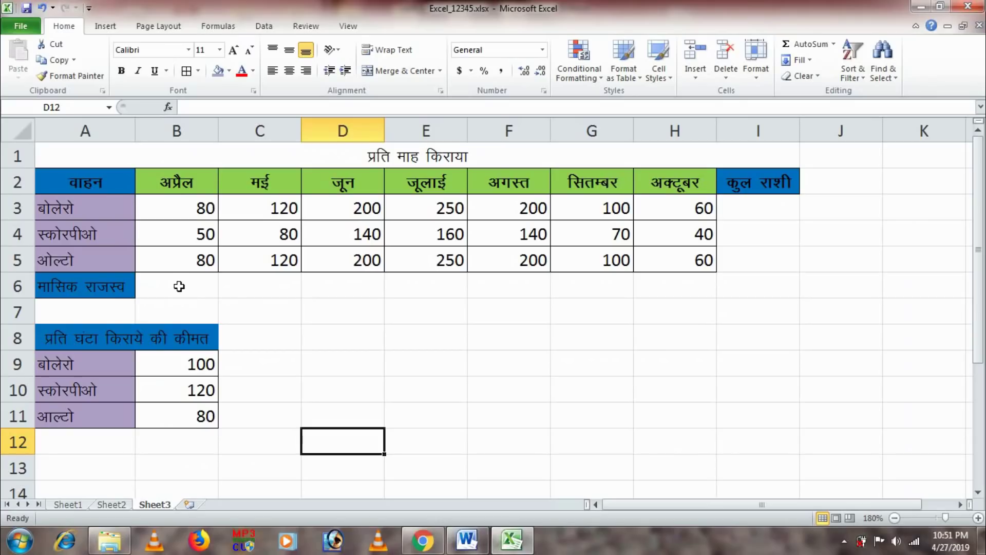
Step: Enter =B3*B9+B4*B10+B5*B11 in B6 for April's monthly revenue
click(178, 286)
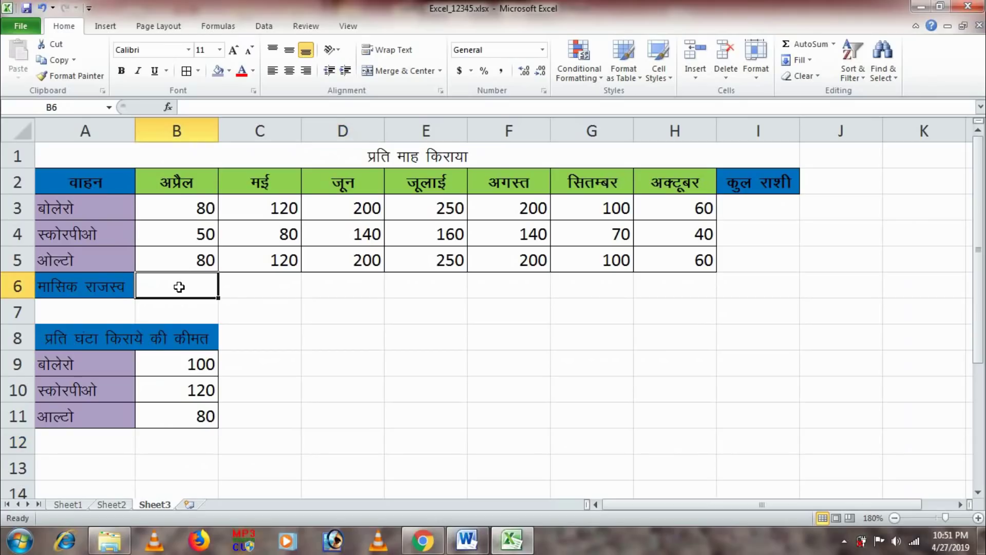
text(=)
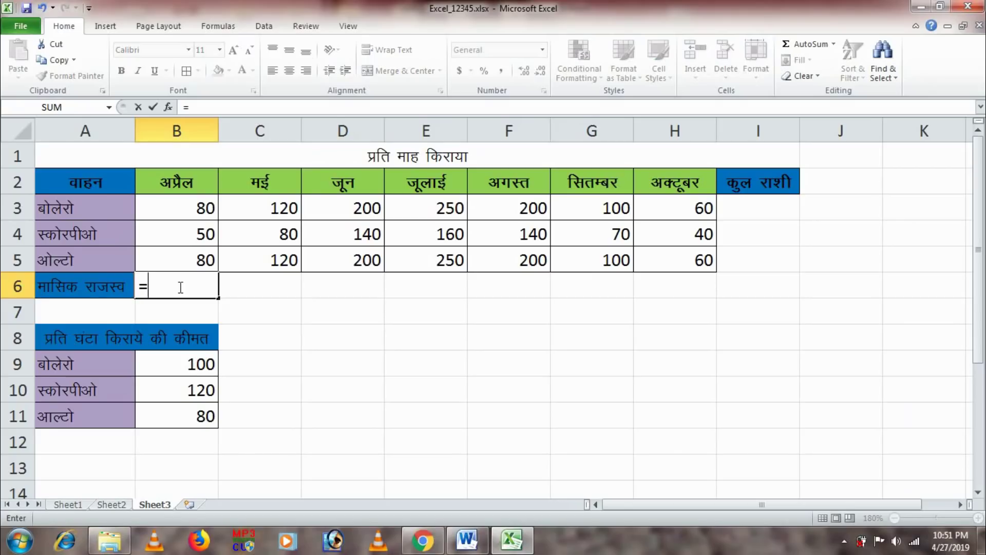
click(172, 208)
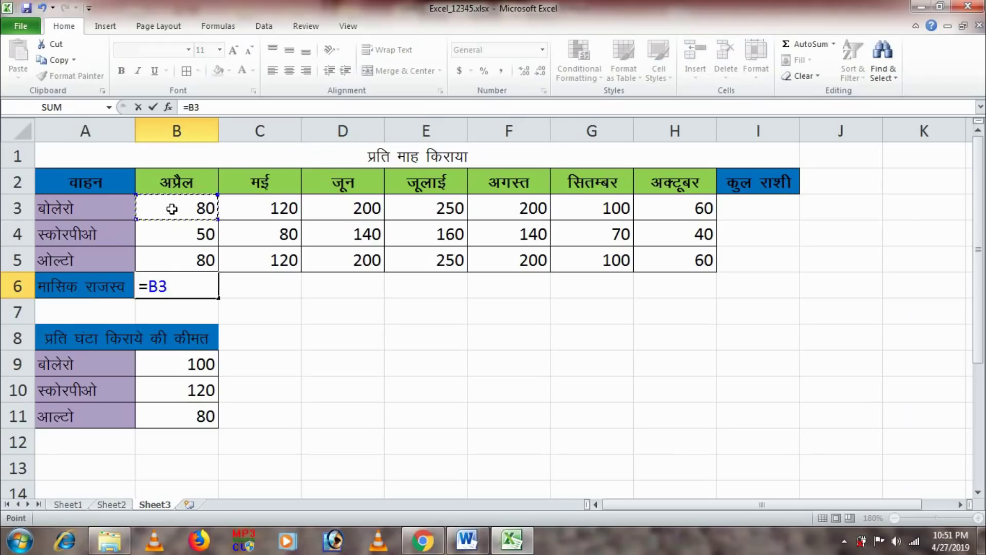
text(8)
key(BackSpace)
text(*)
click(189, 363)
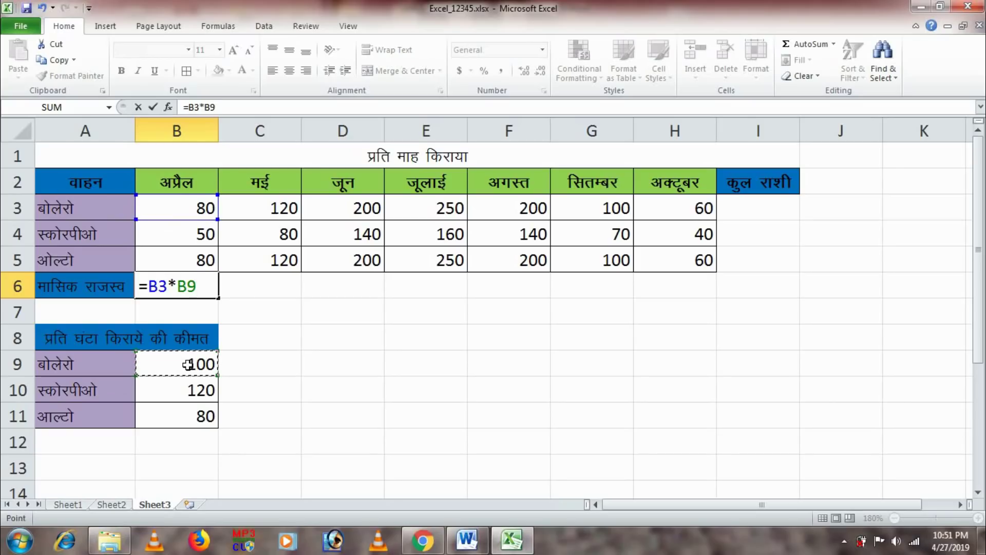
text(+)
click(186, 234)
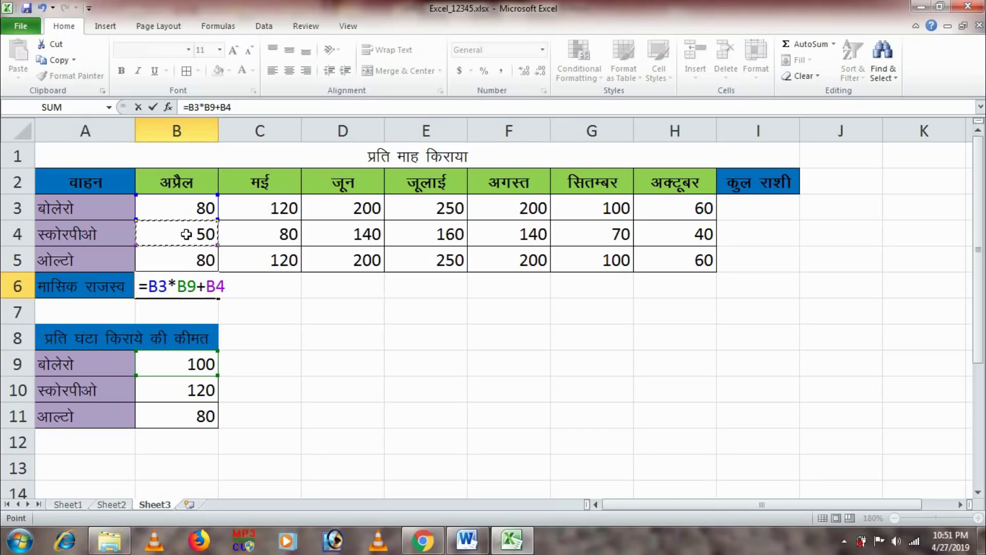
text(*)
click(191, 389)
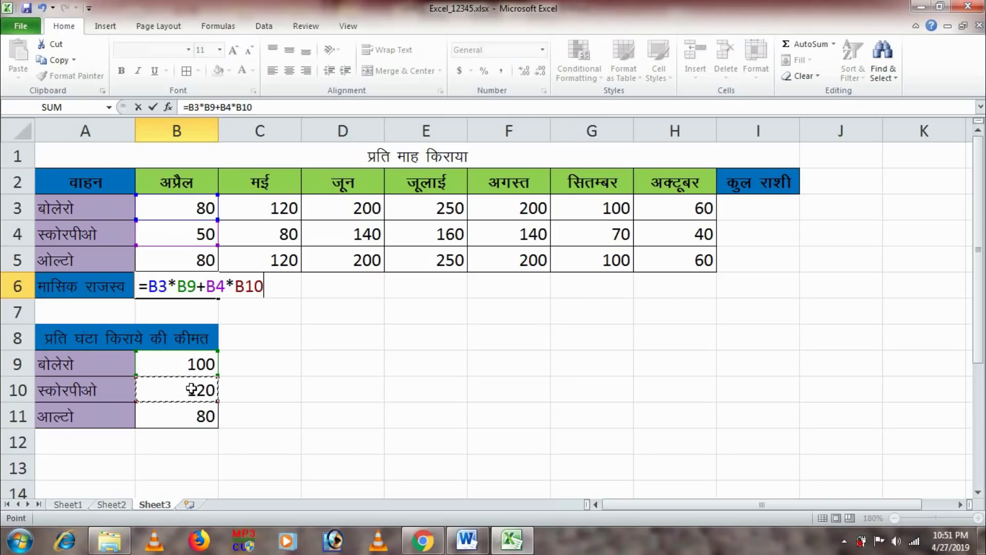
text(+)
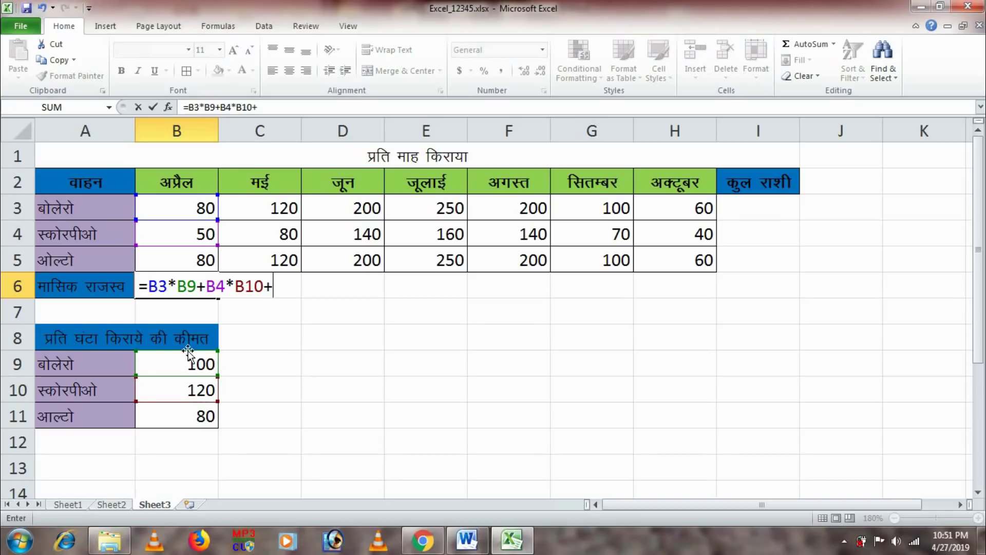
click(197, 261)
text(*)
click(195, 418)
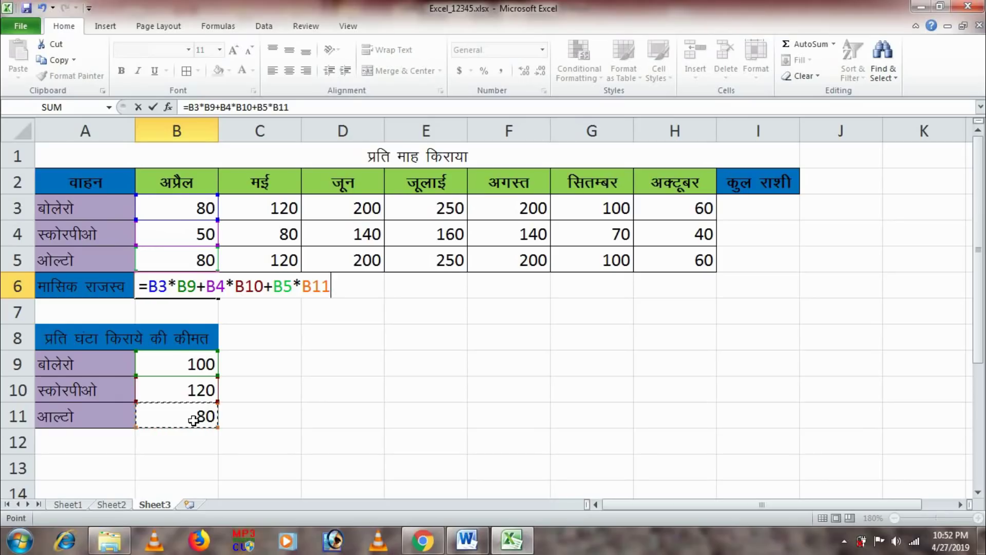
key(Return)
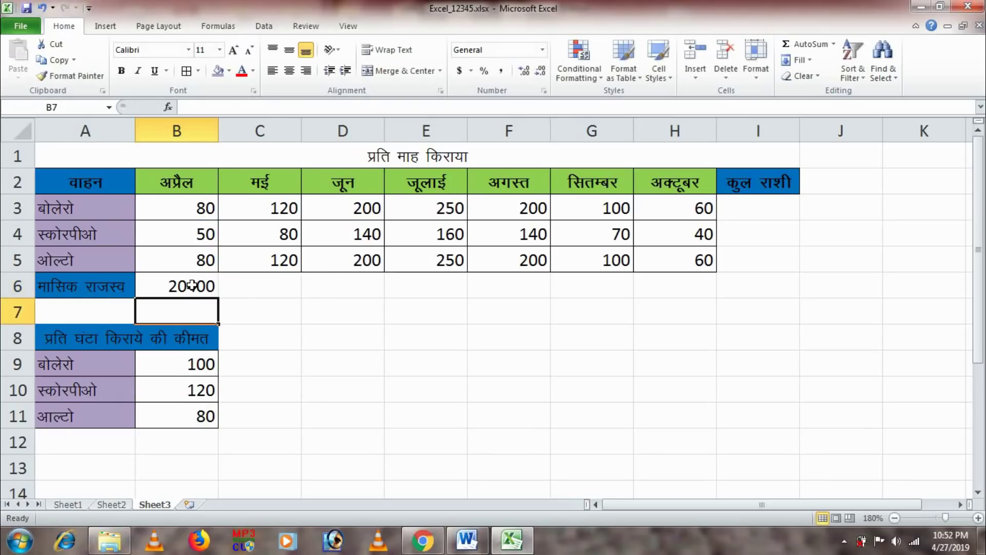
Step: Fill the B6 April revenue formula across row 6 through H6 (October)
click(191, 286)
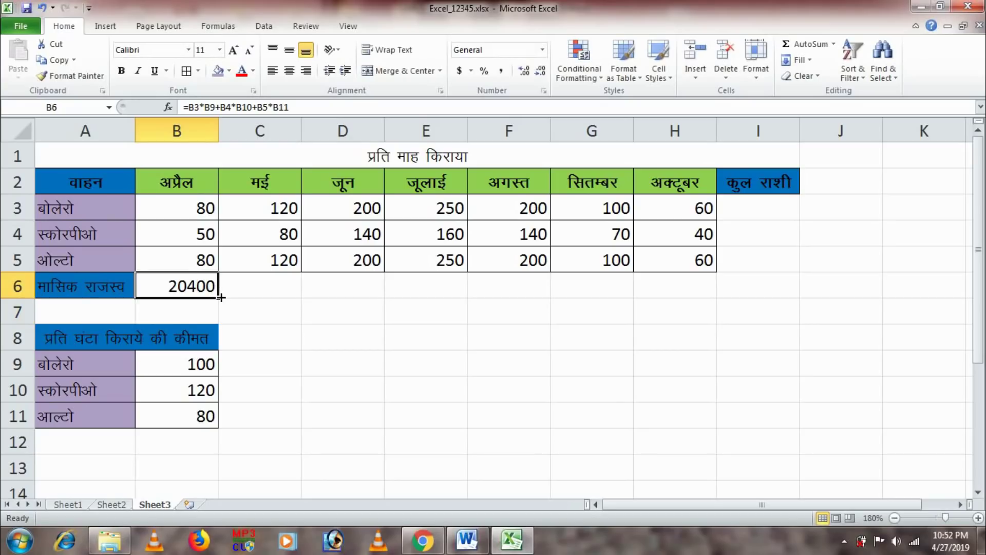
drag(220, 297, 507, 310)
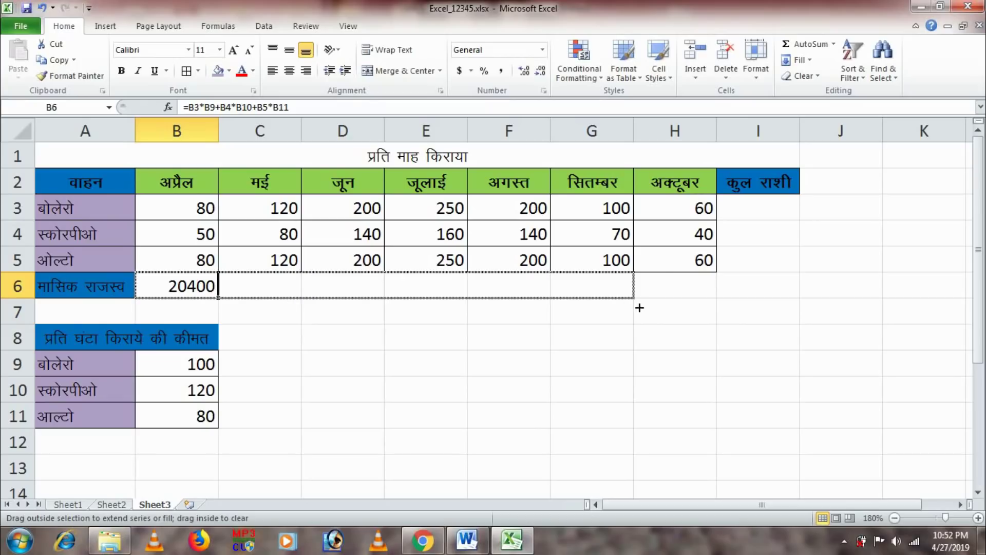
drag(507, 310, 692, 308)
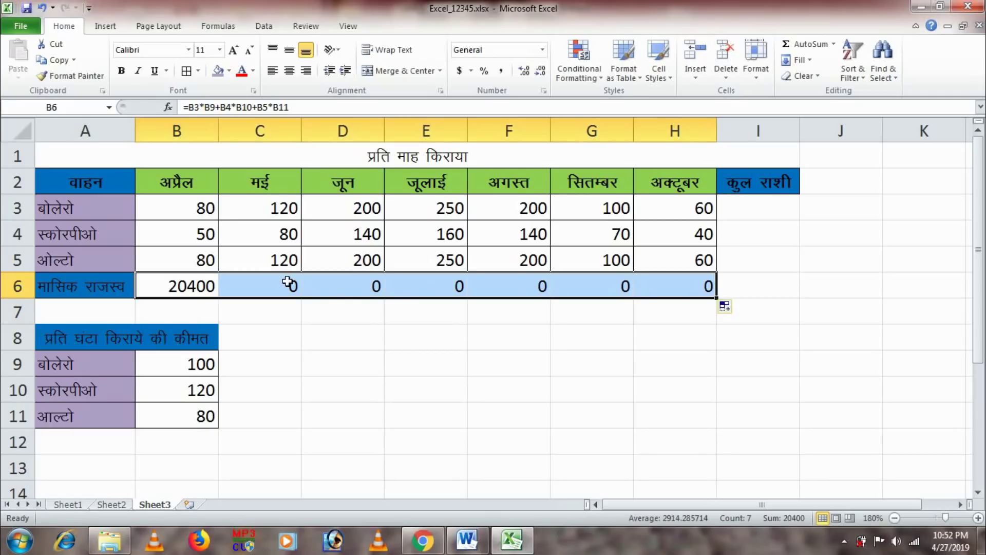
Step: Inspect B6, B9, C6 and C9 to see why May–October return 0
click(191, 287)
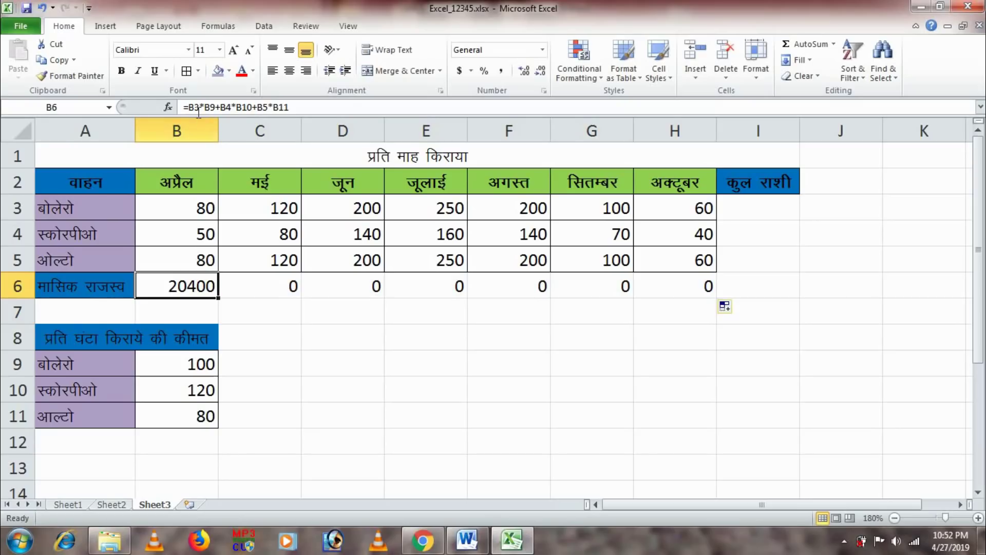
click(182, 365)
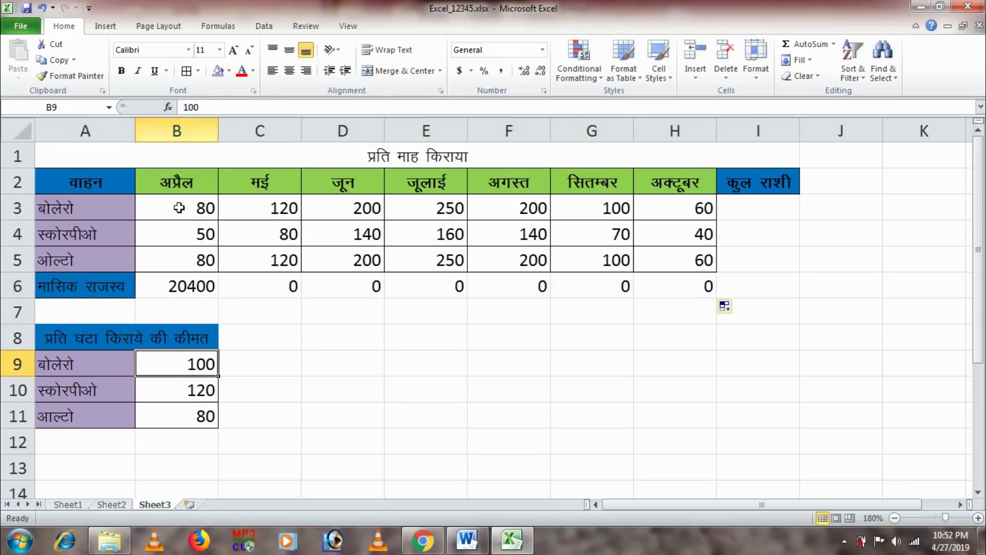
click(261, 280)
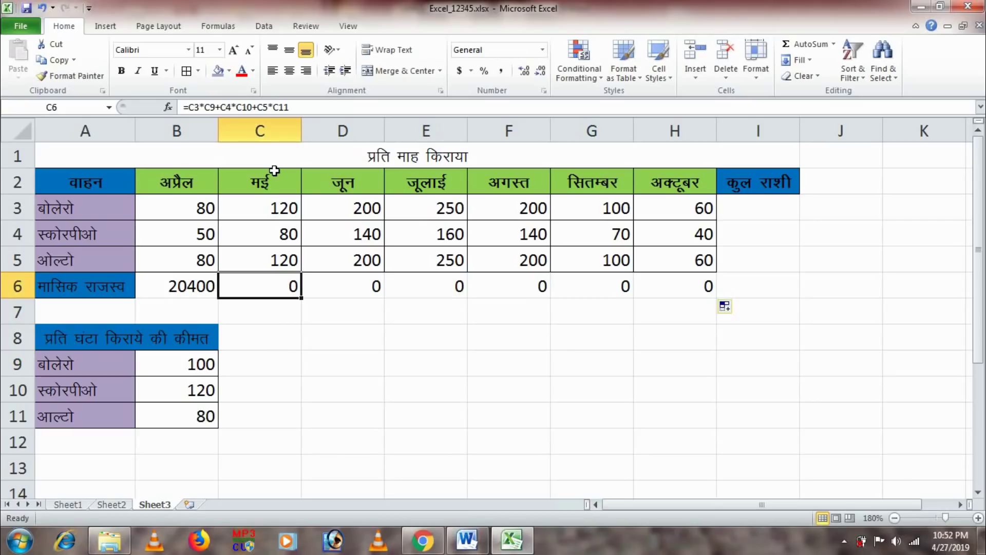
click(269, 366)
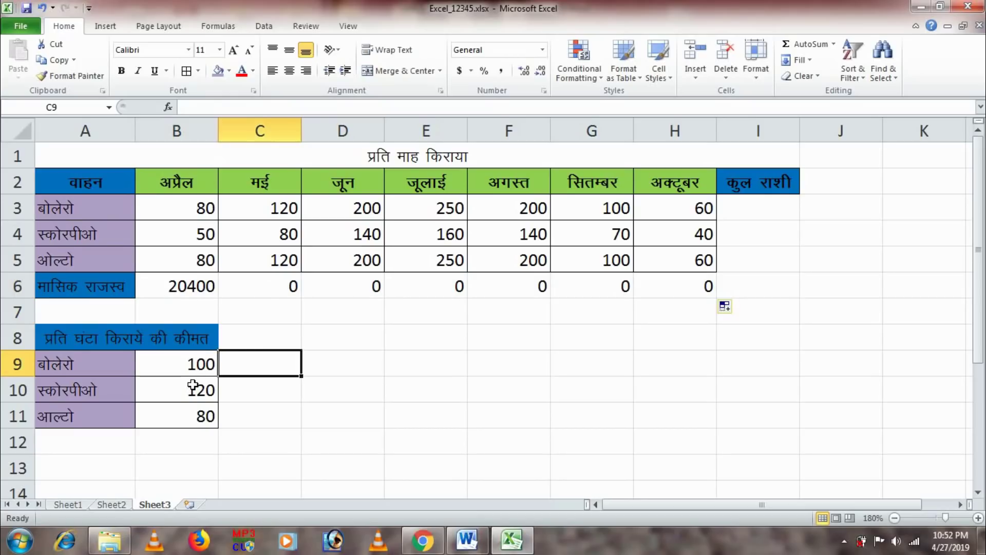
Step: Make the B11, B5, B4 and B9 references absolute in the B6 revenue formula
click(192, 285)
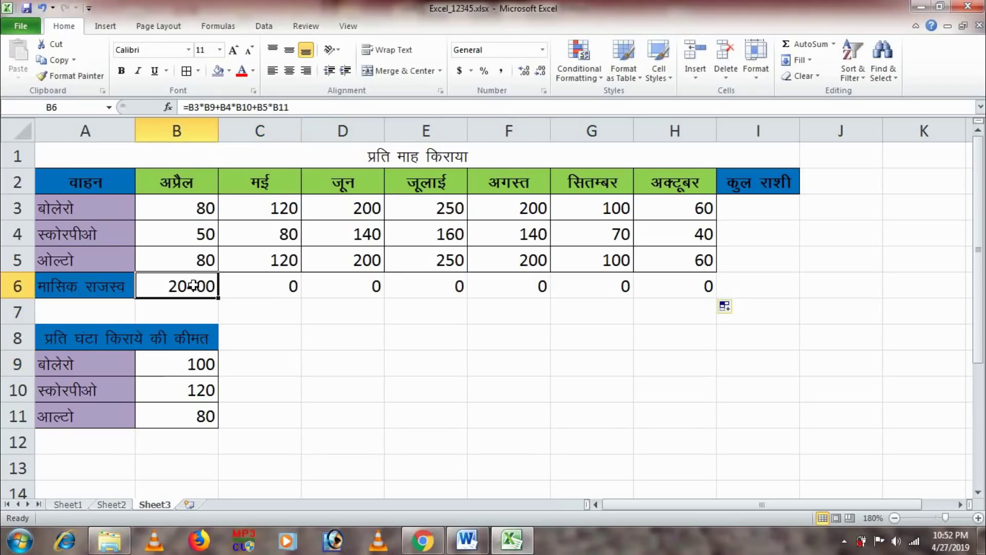
double_click(192, 285)
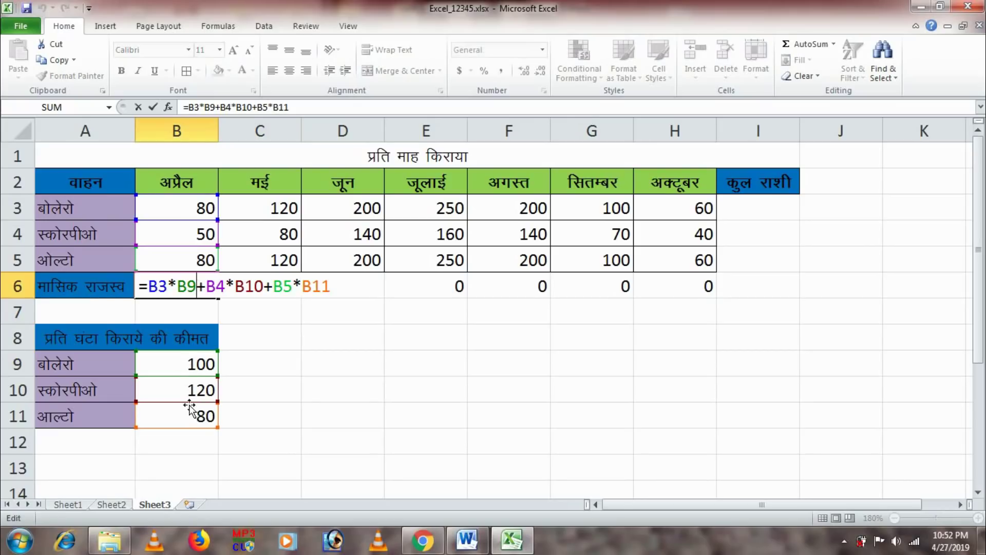
click(331, 285)
key(F4)
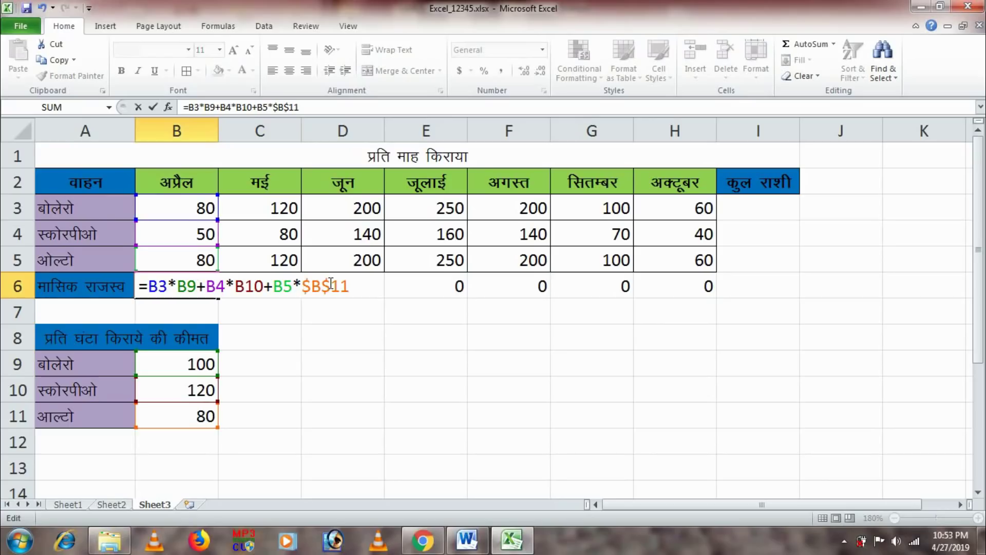
click(292, 285)
key(F4)
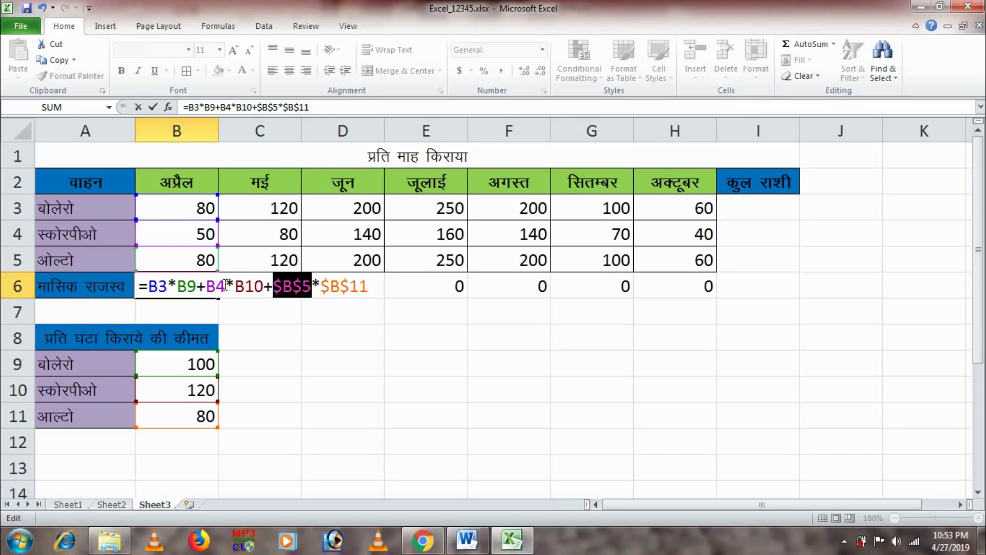
click(226, 285)
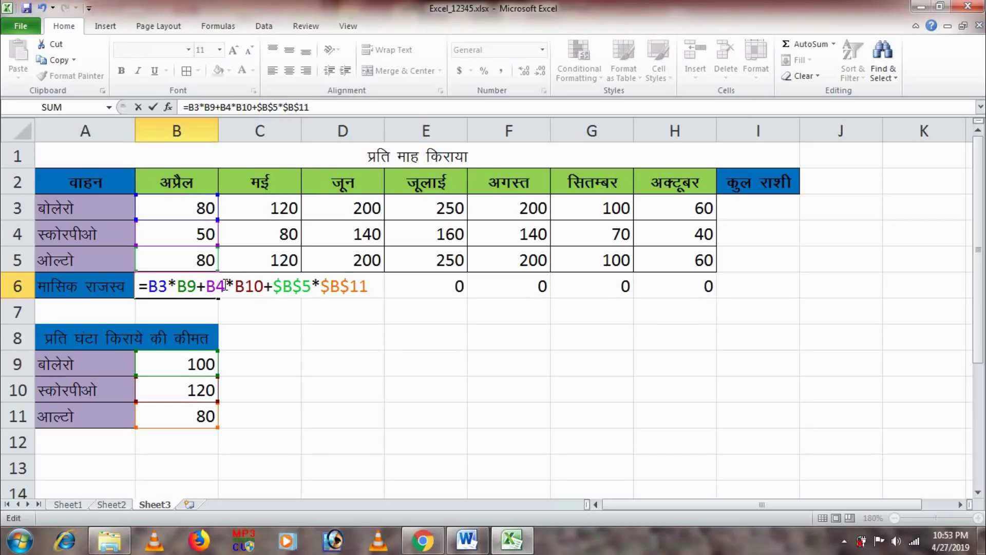
key(F4)
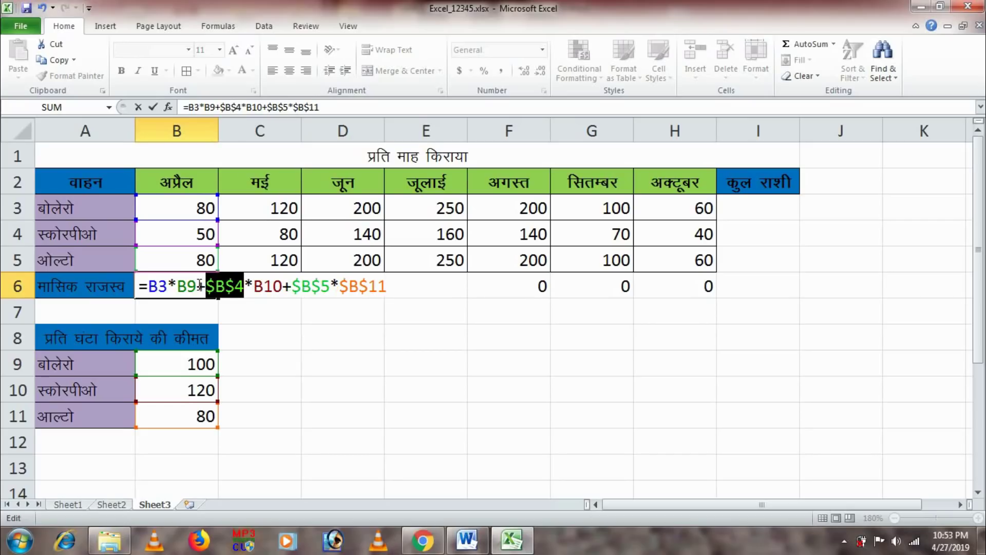
click(197, 283)
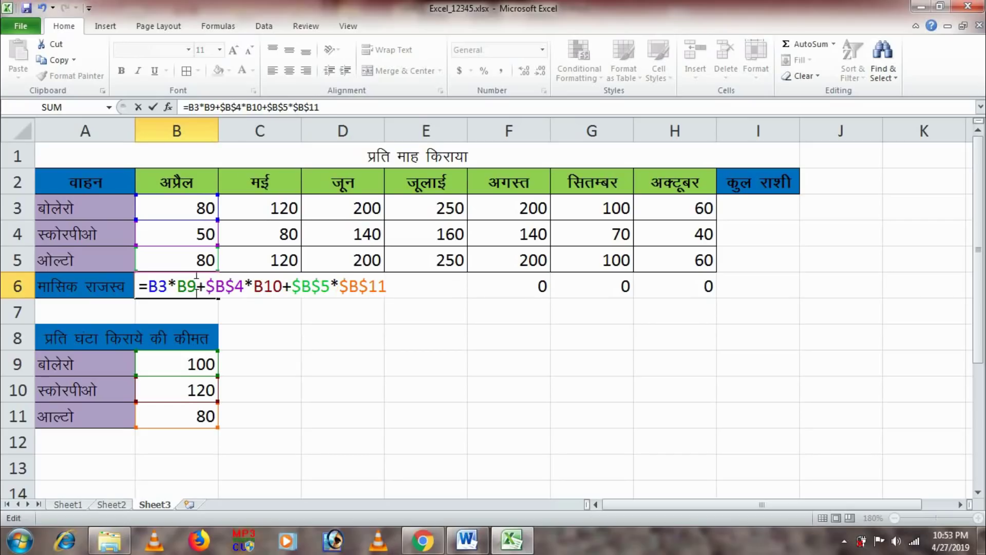
key(F4)
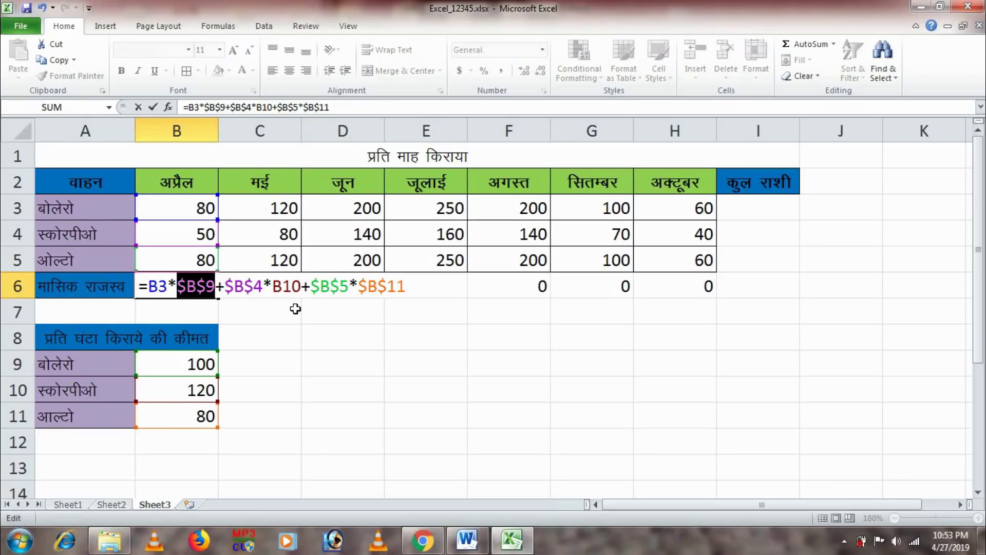
key(Return)
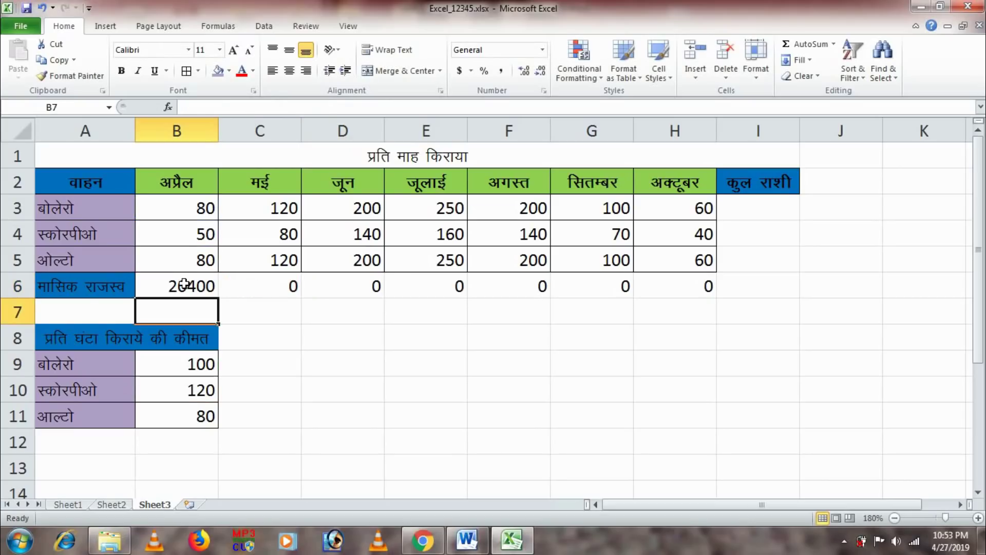
Step: Refill row 6 to H6, giving May–October revenue 18400 through 12400
click(184, 284)
drag(218, 297, 696, 298)
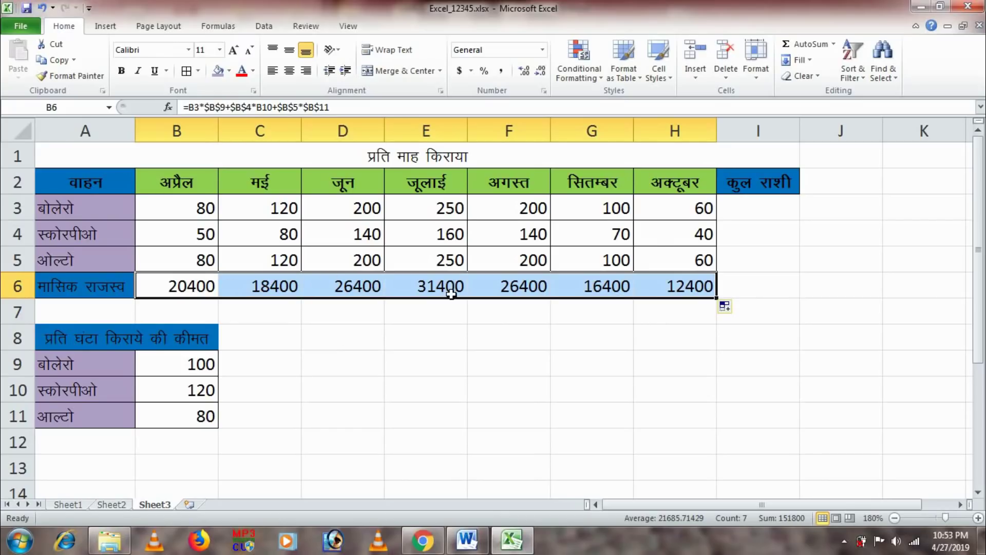
click(738, 213)
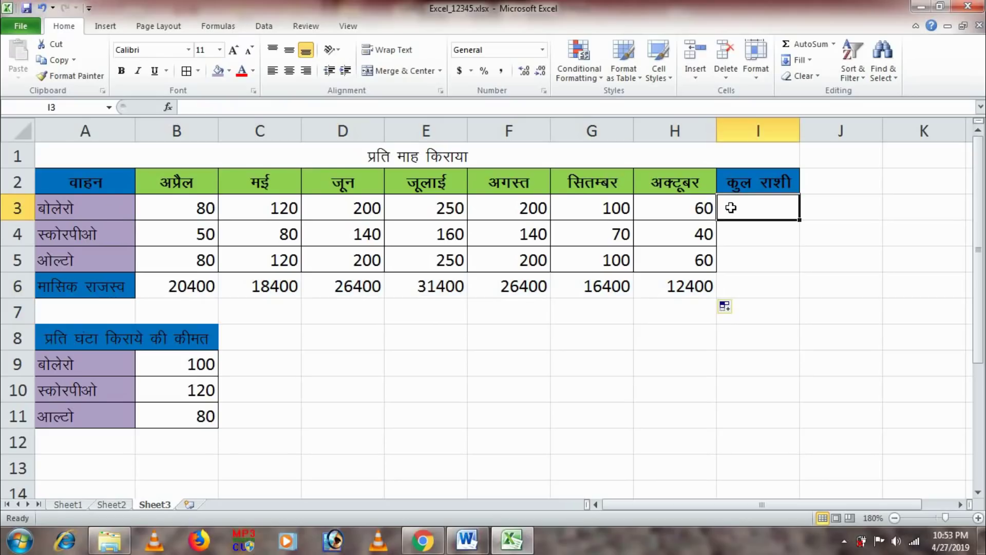
Step: Start the I3 formula =B3*B9+C3*B9+D3*B9+E3*B9 for April through July
text(=)
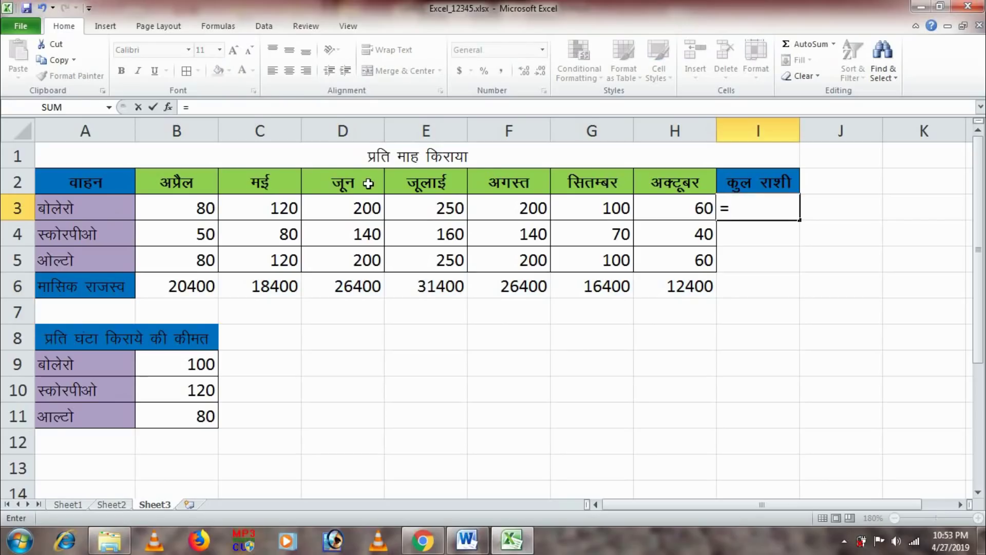
click(202, 204)
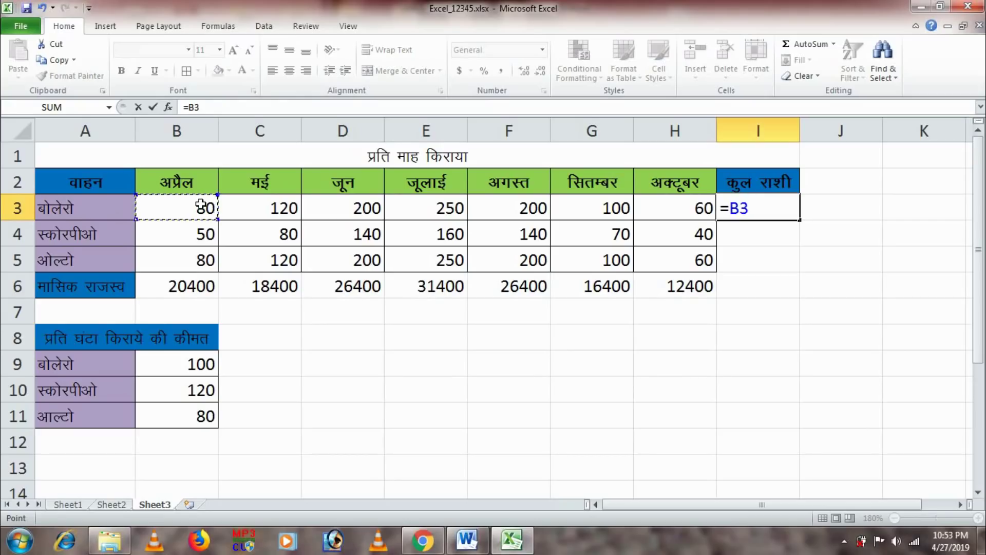
text(8)
text(*)
click(190, 365)
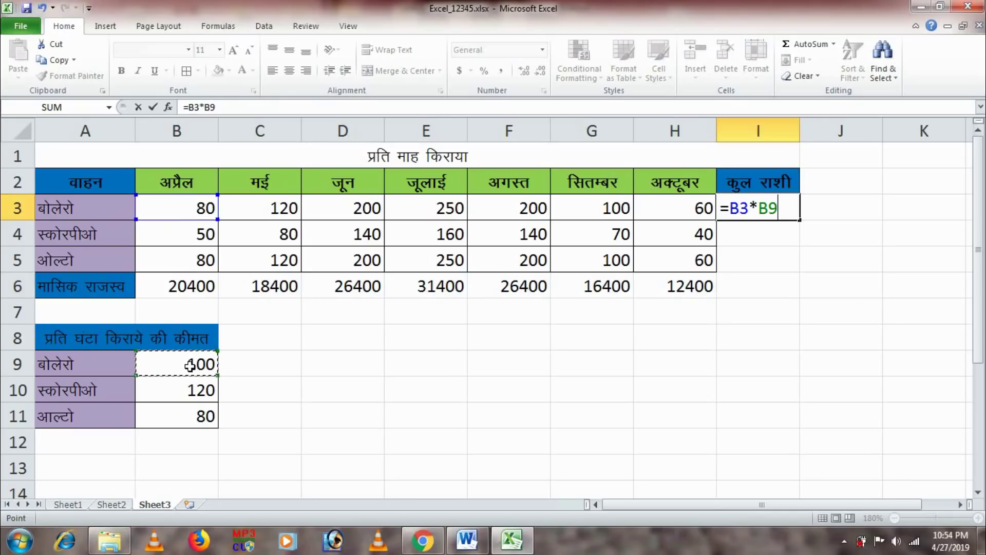
text(+)
click(281, 208)
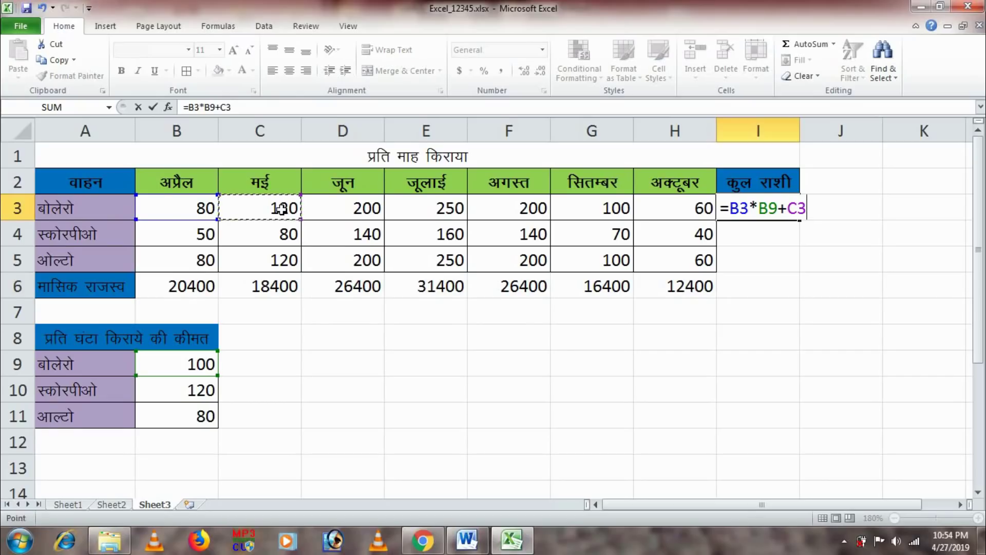
text(*)
click(184, 363)
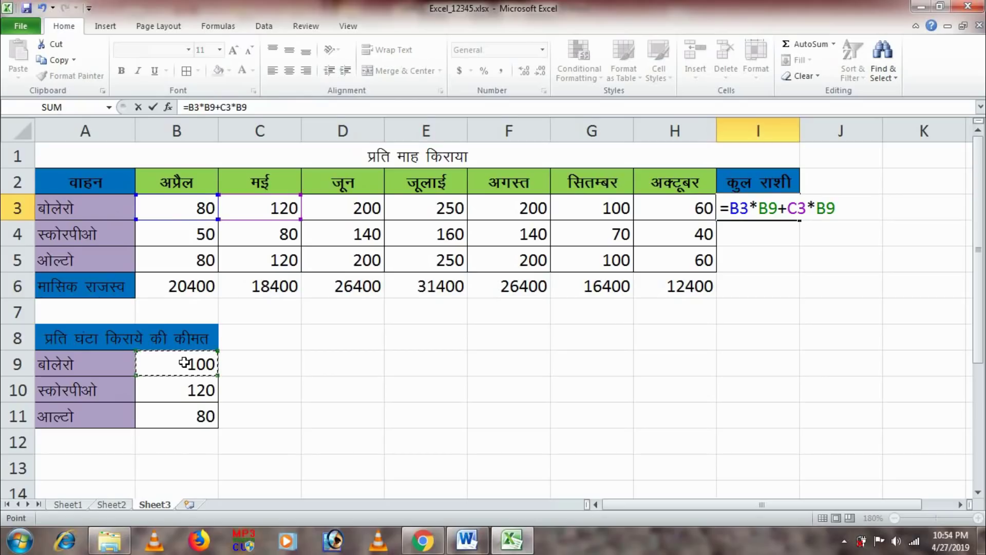
text(+)
click(344, 213)
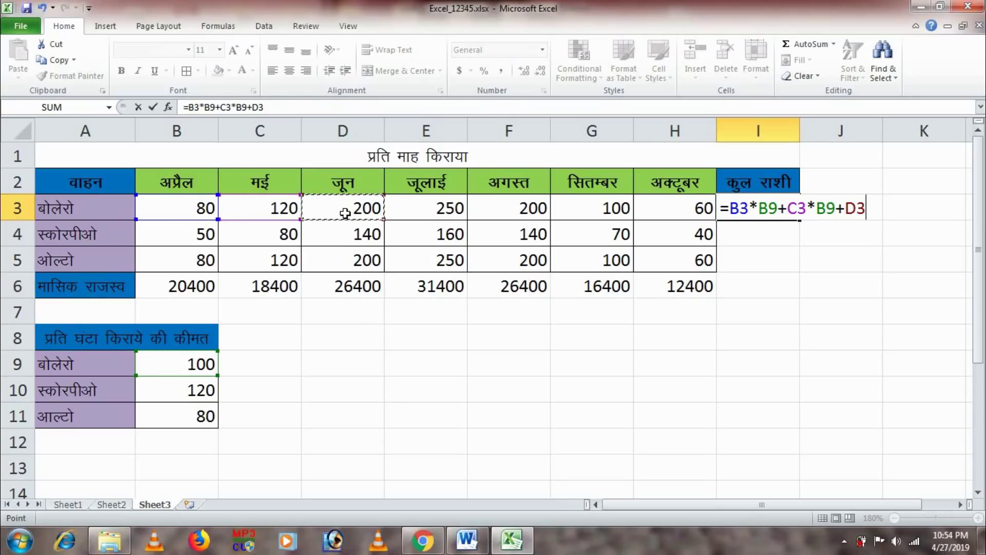
text(*)
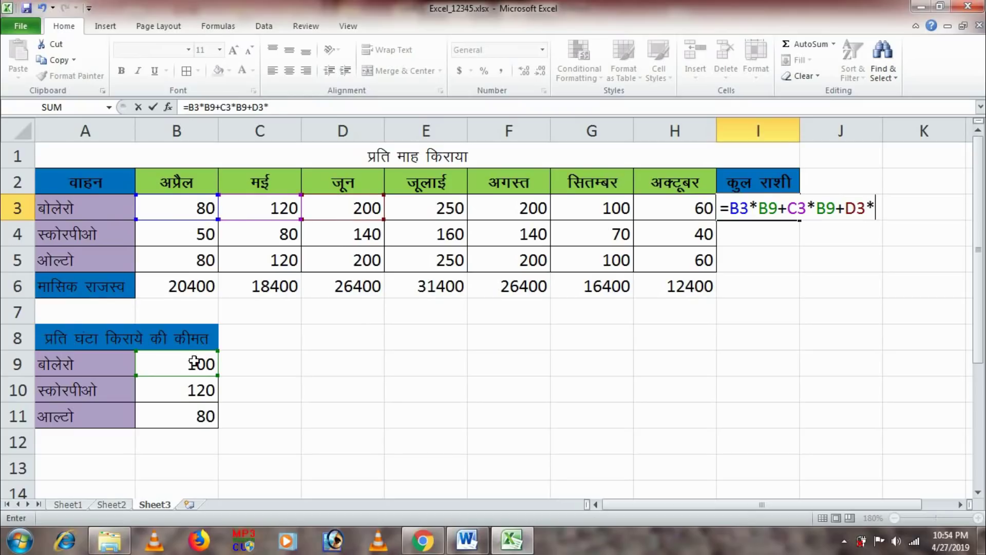
click(194, 363)
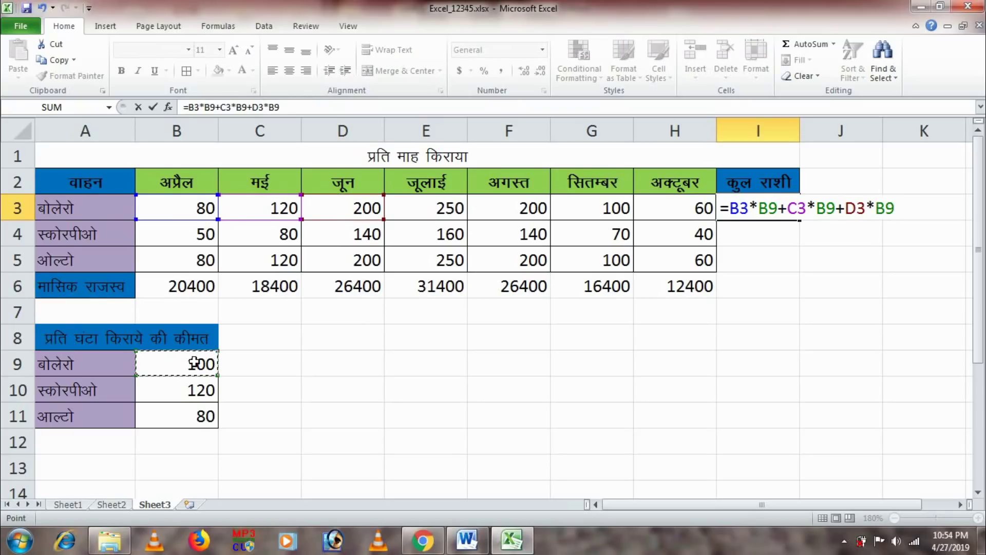
text(+)
click(429, 210)
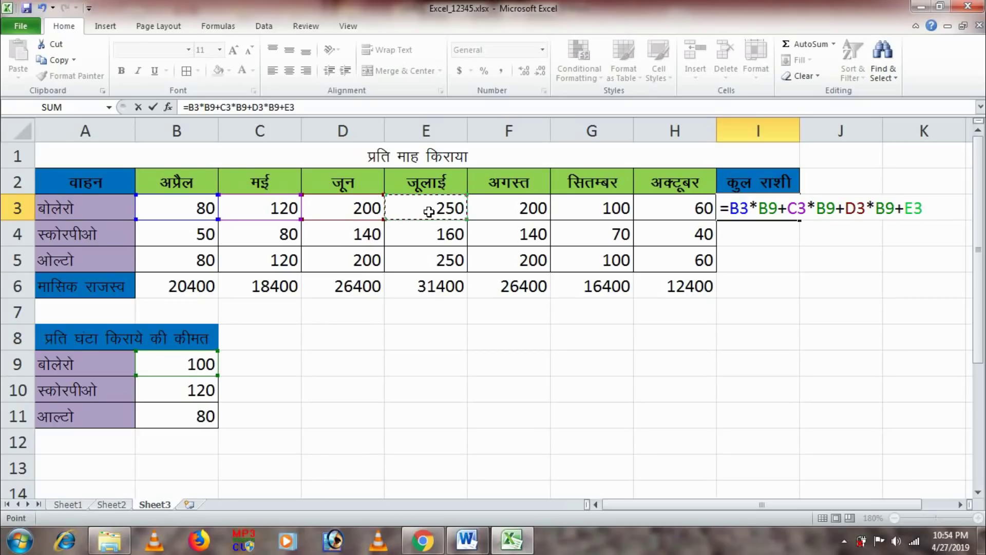
text(*)
click(203, 361)
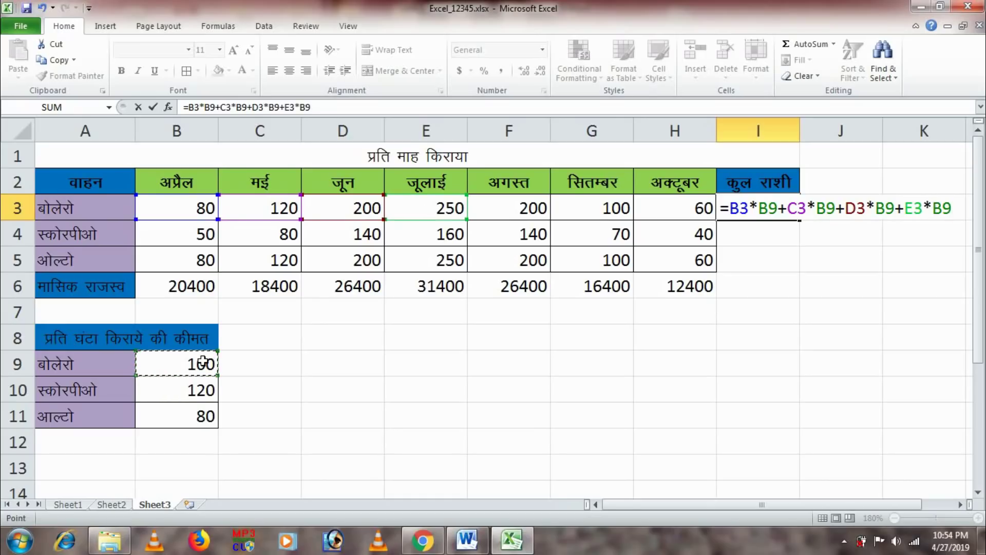
Step: Extend the I3 formula with +F3*B9+G3*B9+H3*B9 for August through October
text(+)
click(504, 208)
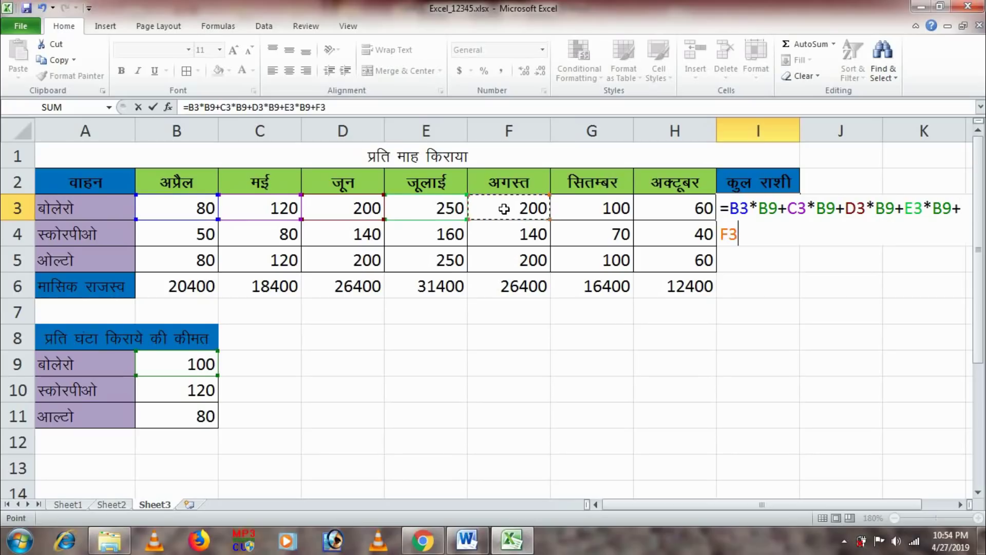
text(*)
click(189, 366)
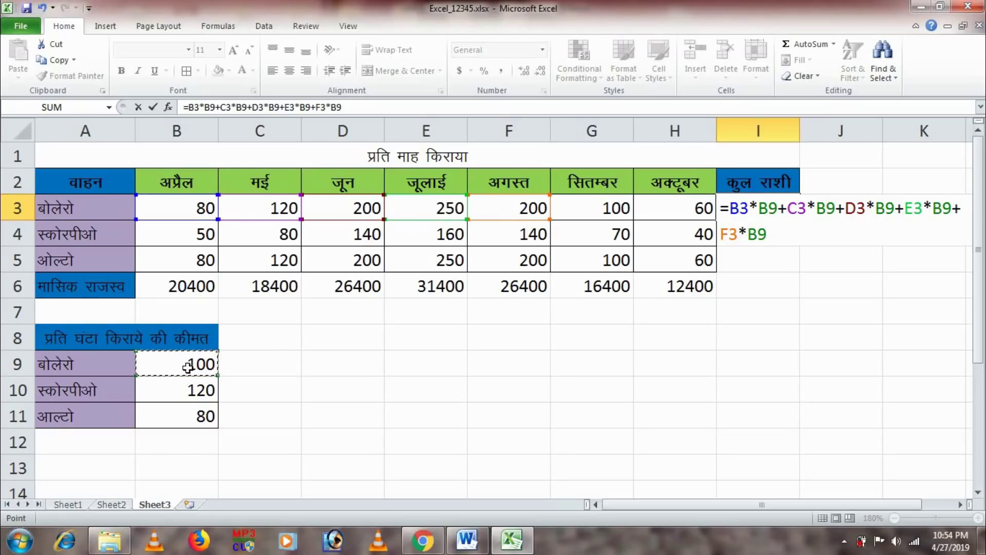
text(+)
click(608, 208)
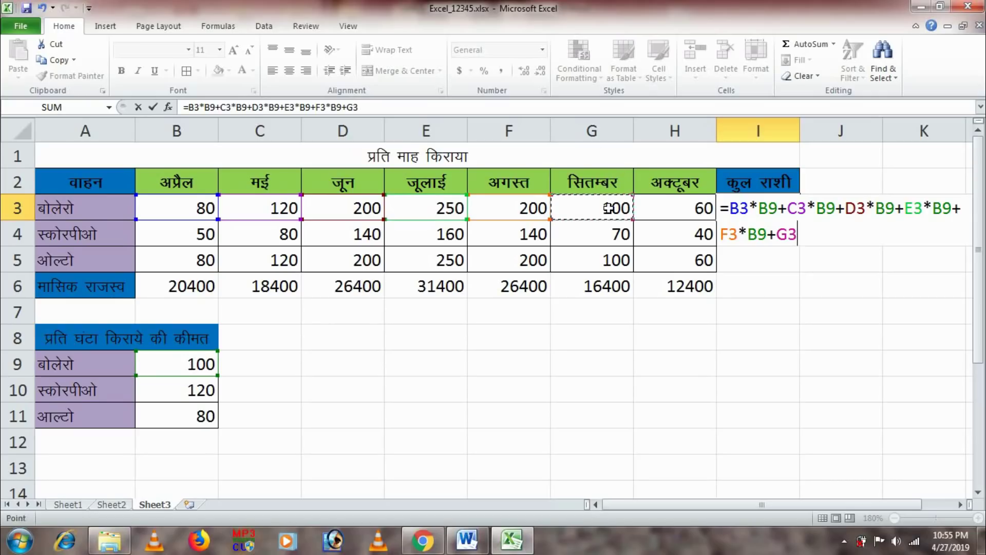
text(*)
click(194, 369)
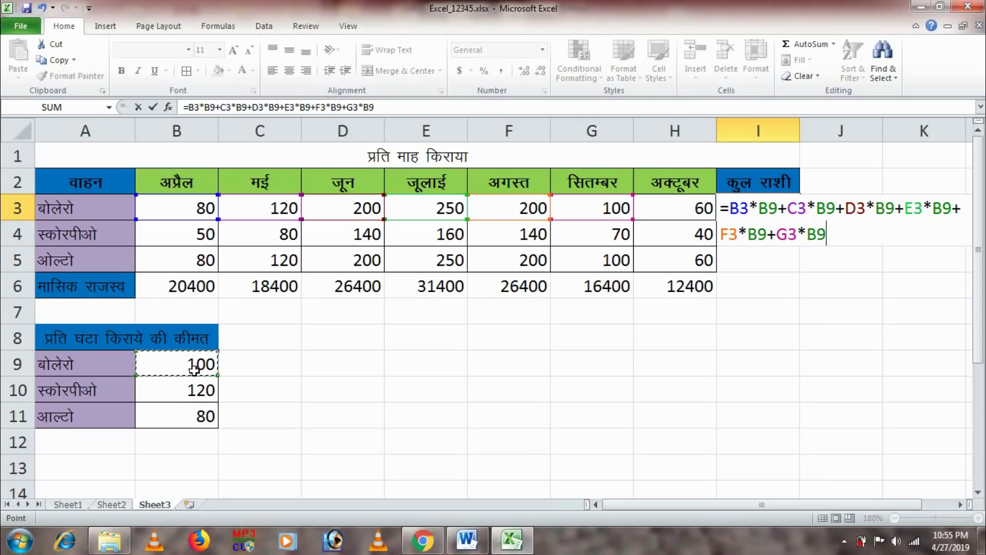
text(+)
click(682, 210)
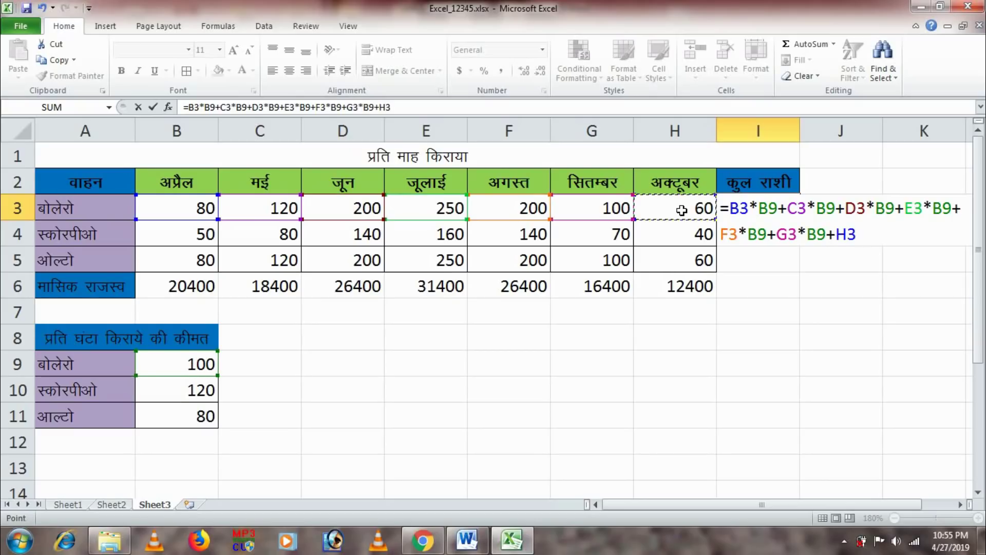
text(*)
click(191, 368)
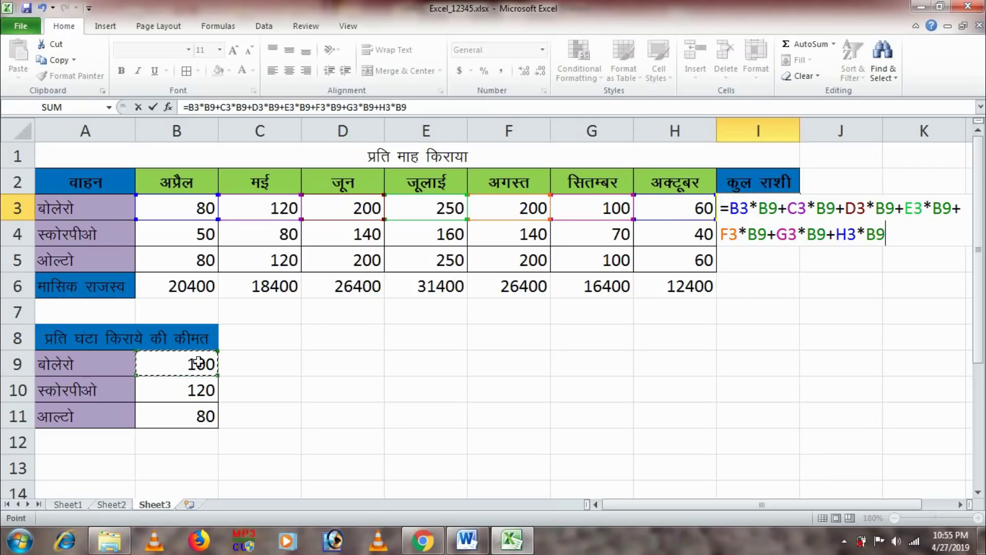
Step: Commit the 101000 Bolero total and fill it down to I4:I5, giving 81600 and 80800
key(Return)
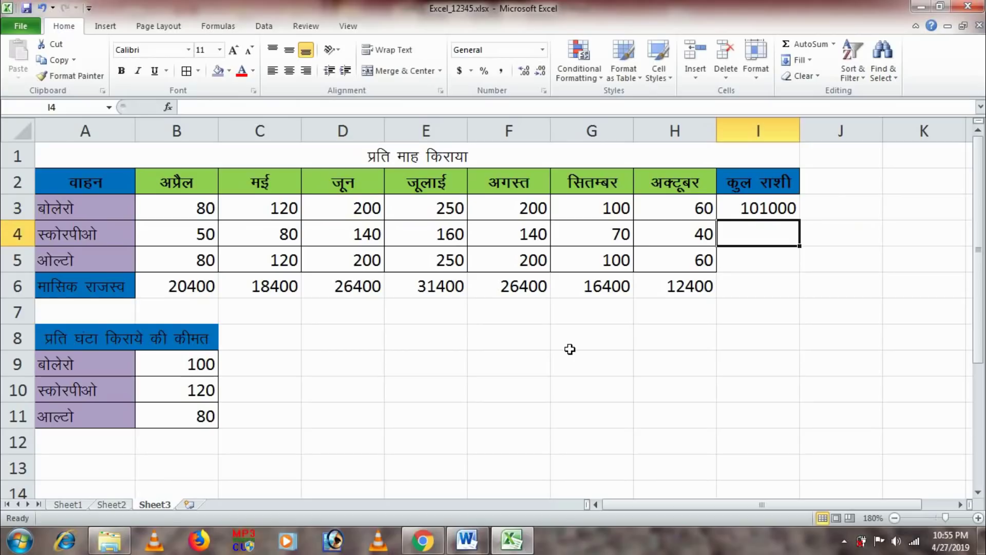
click(782, 208)
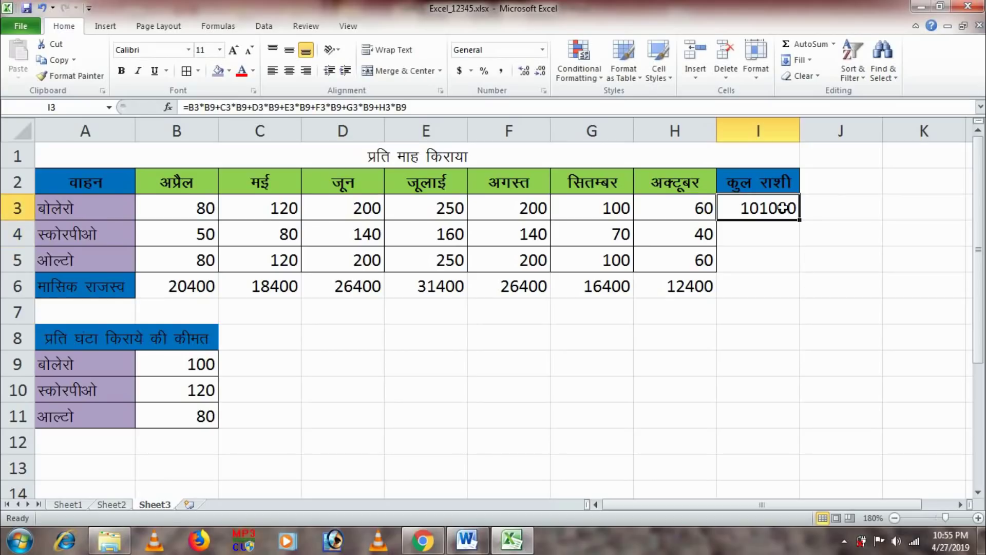
drag(800, 220, 793, 264)
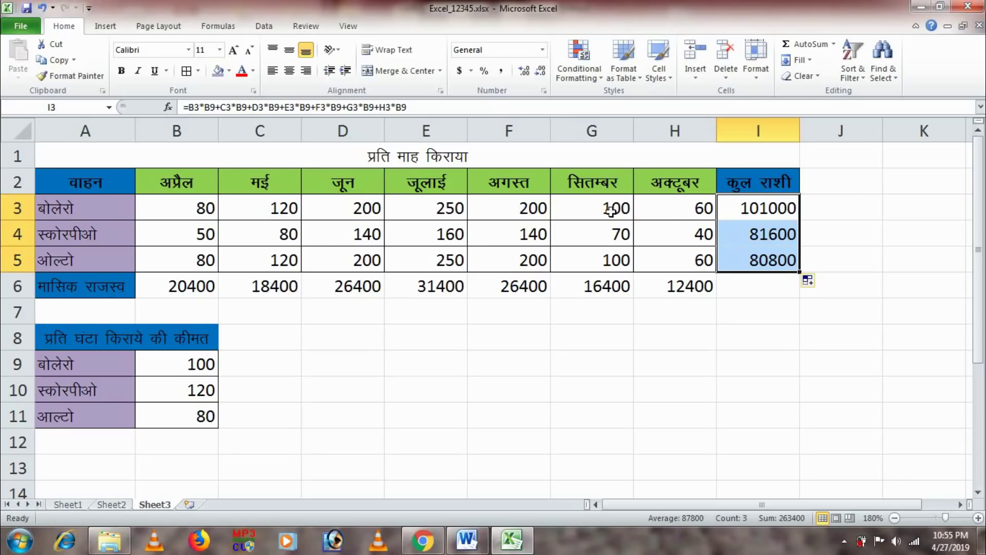
click(871, 254)
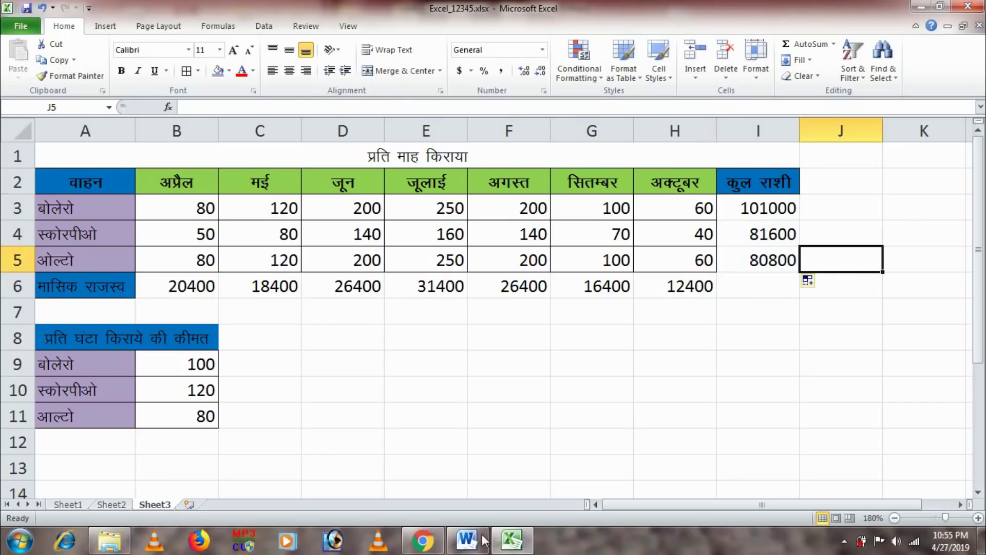
click(467, 541)
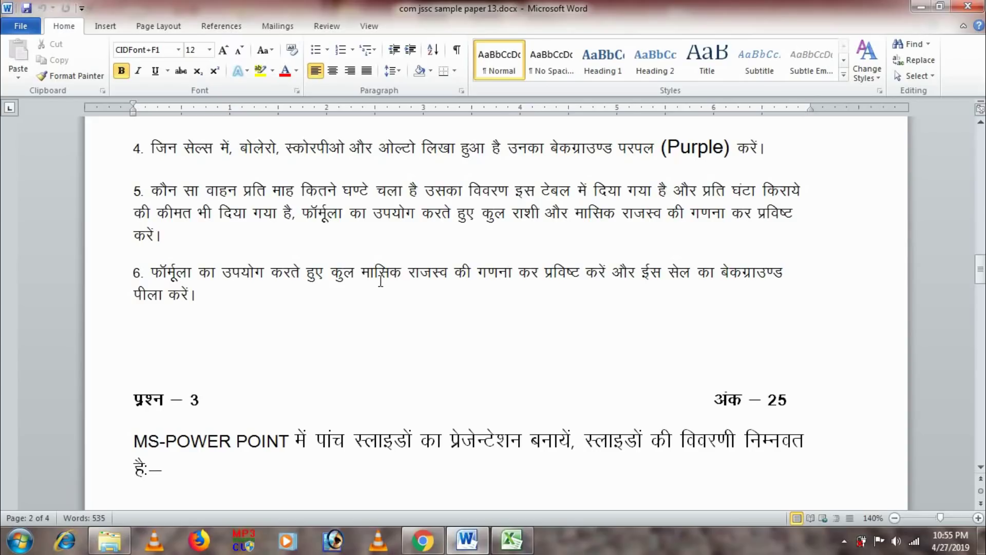
click(512, 540)
click(746, 282)
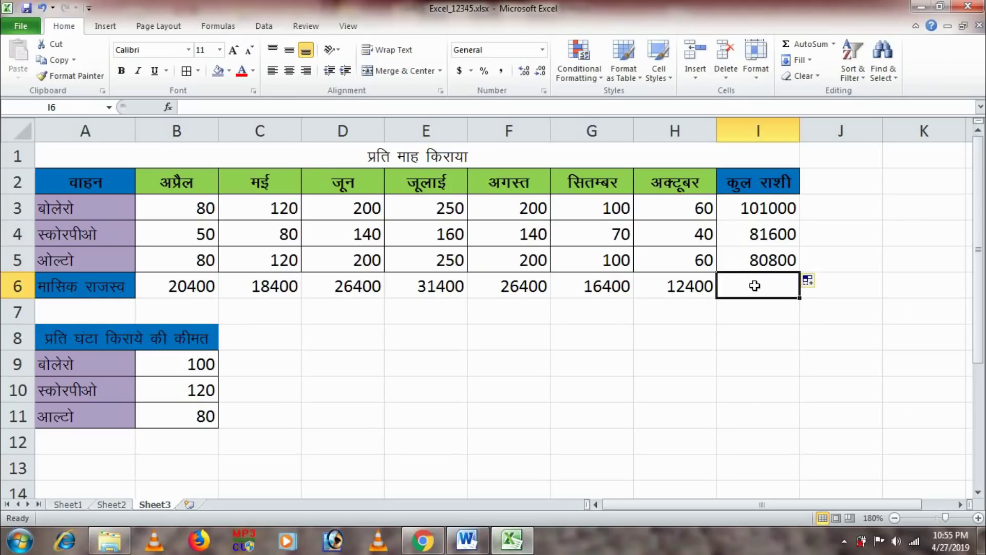
Step: AutoSum I3:I5 into I6 to get the 263400 grand total
click(753, 210)
key(shift+Down)
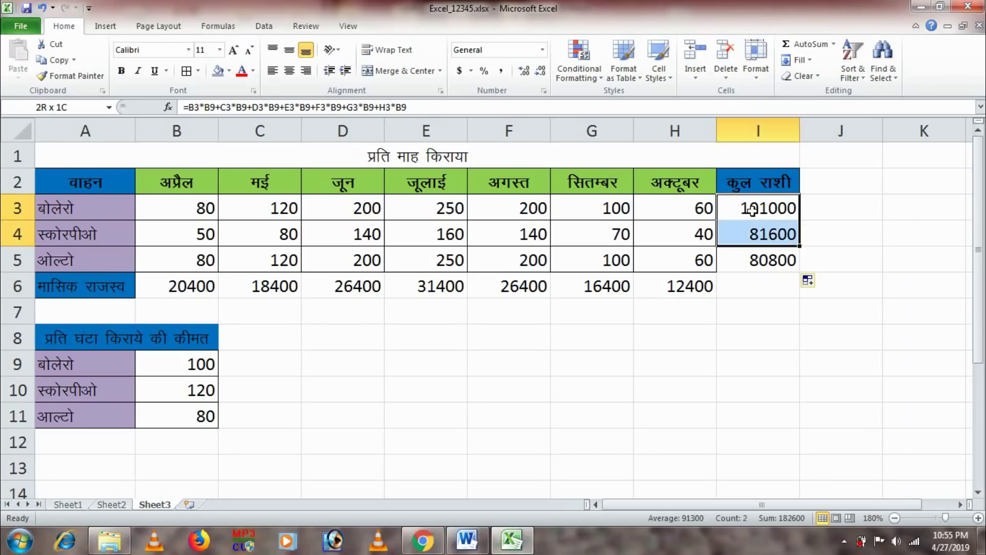
key(shift+Down)
key(shift+Down)
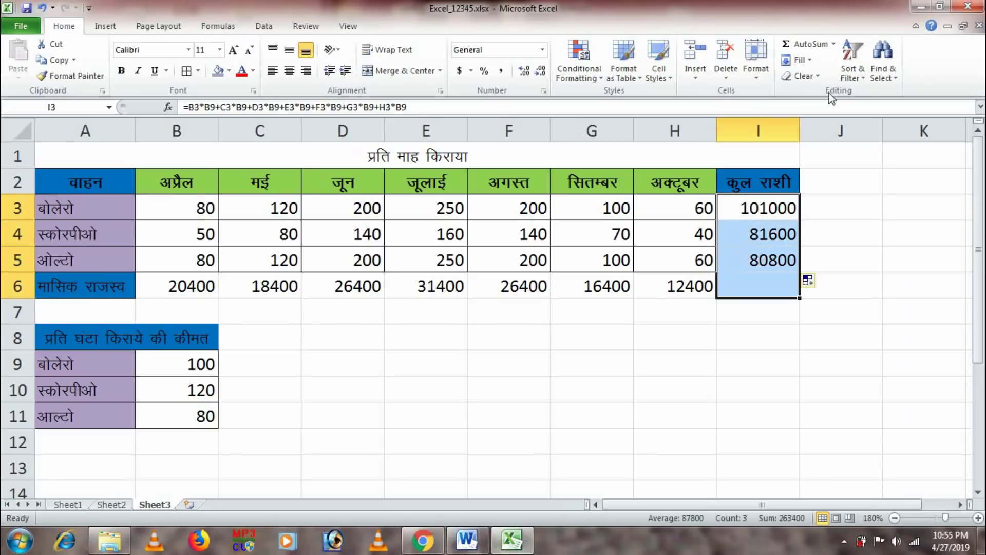
click(805, 47)
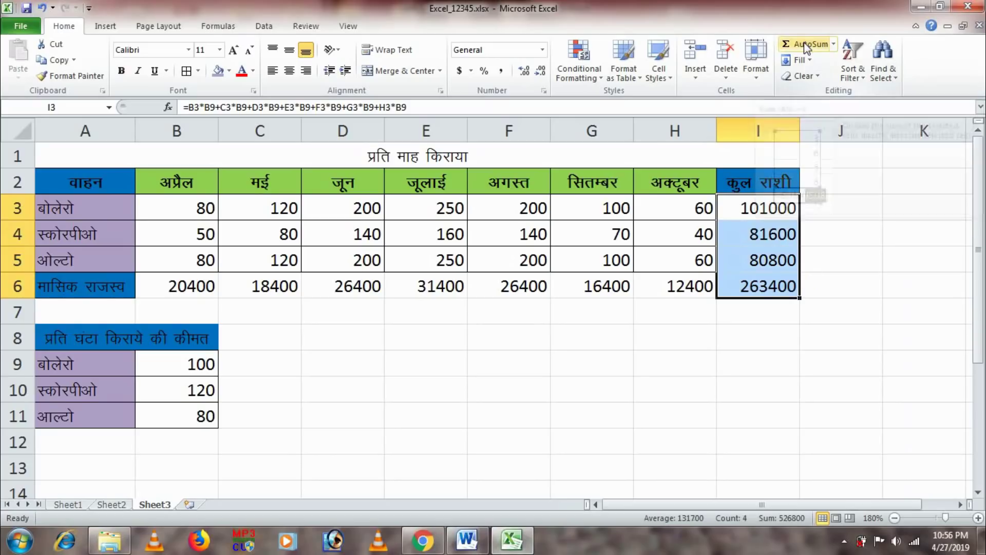
click(757, 313)
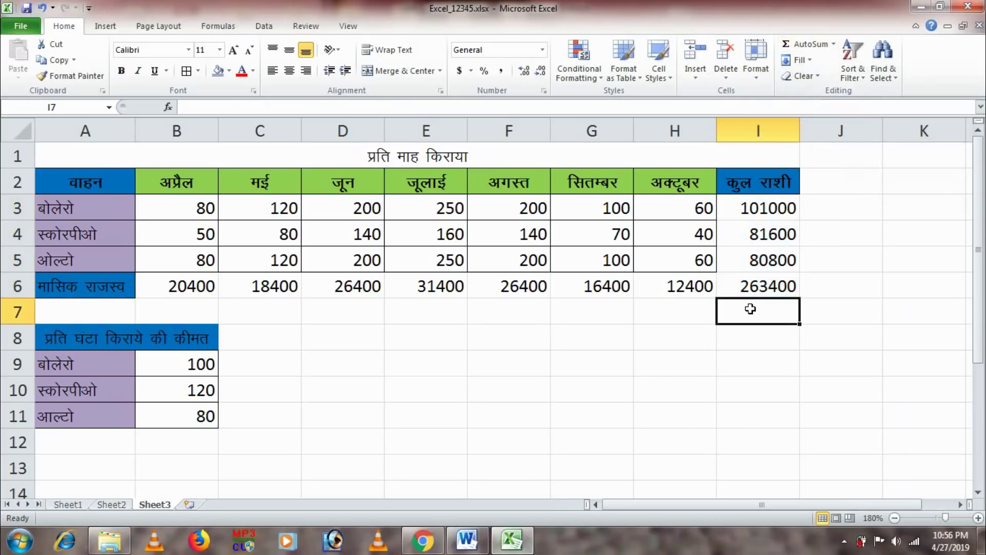
Step: Give cell I6 a yellow fill colour
click(739, 286)
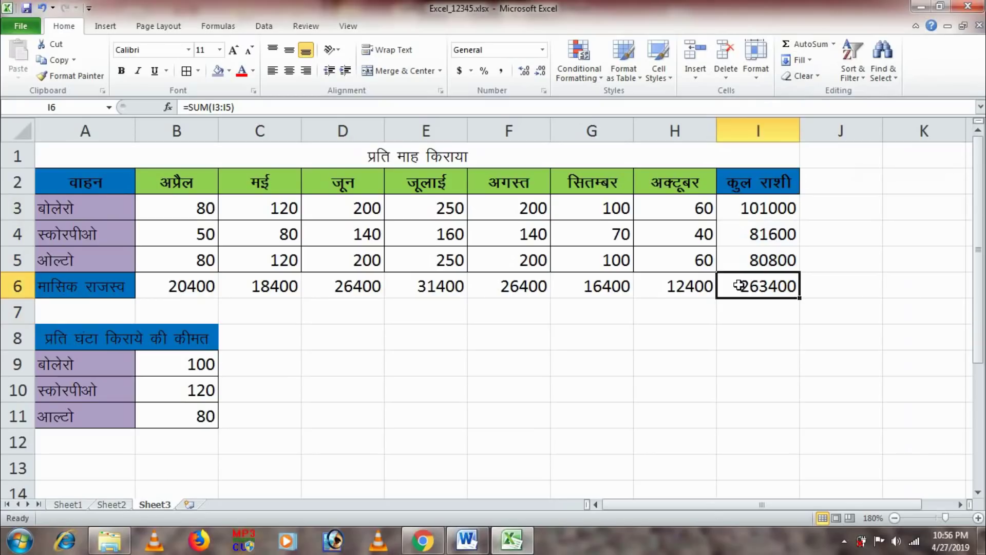
right_click(739, 286)
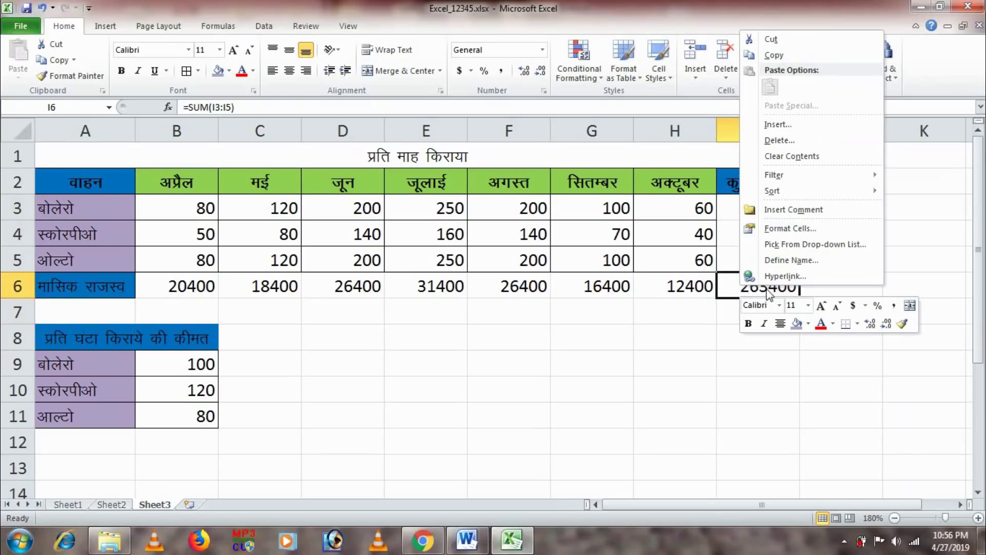
click(810, 323)
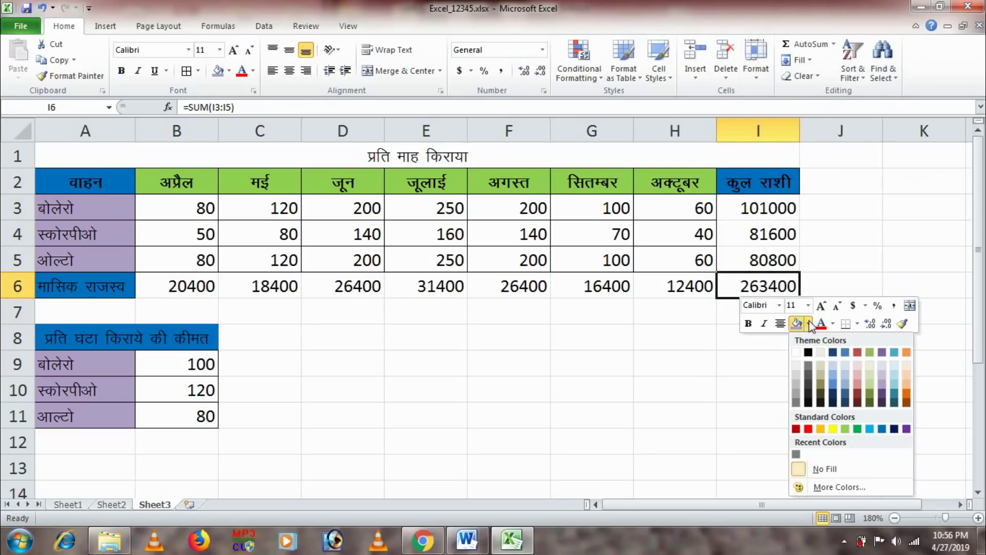
click(833, 428)
click(713, 339)
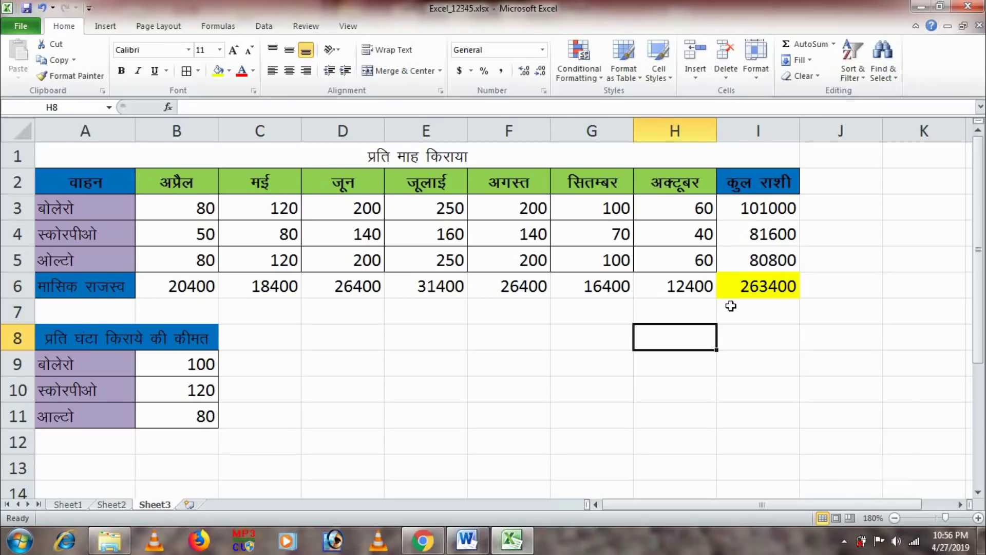
Step: Switch between Word and Excel, ending on the Word Question 3 instructions
click(477, 540)
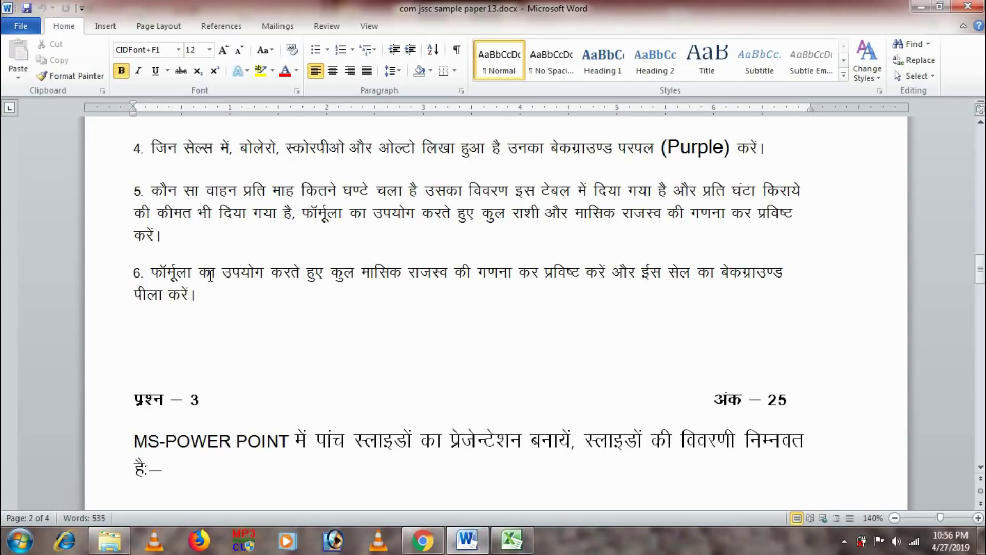
click(513, 540)
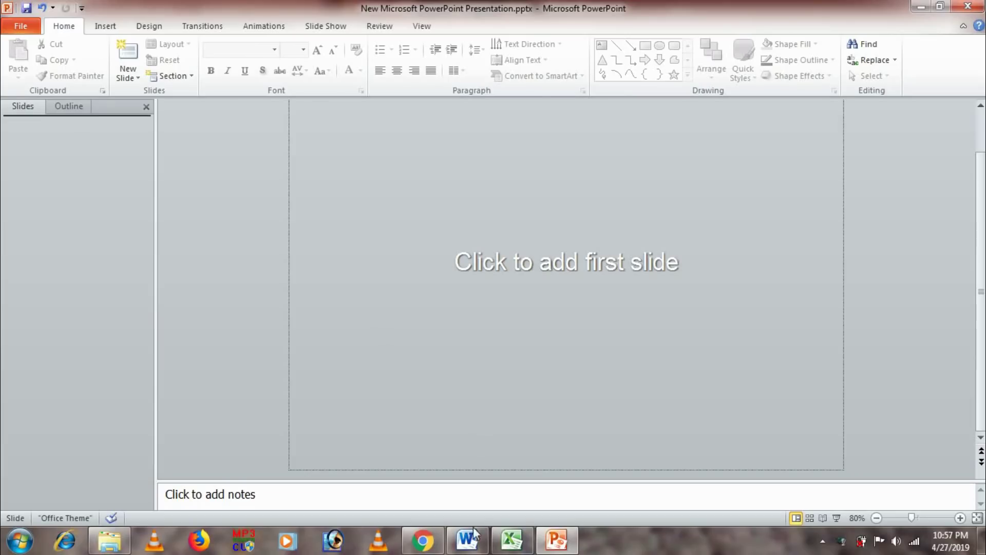
click(467, 539)
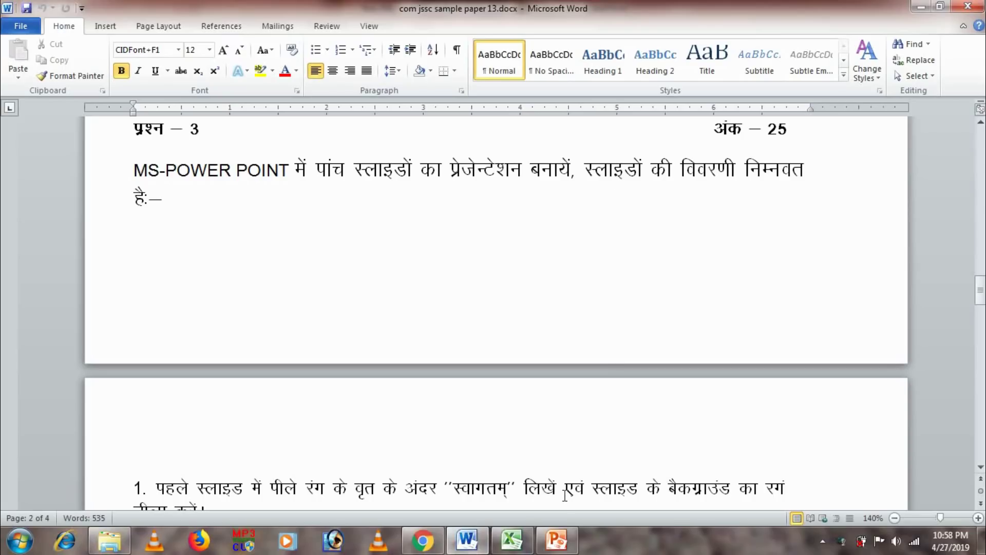
Step: Add five blank-layout slides to the empty PowerPoint presentation
click(562, 526)
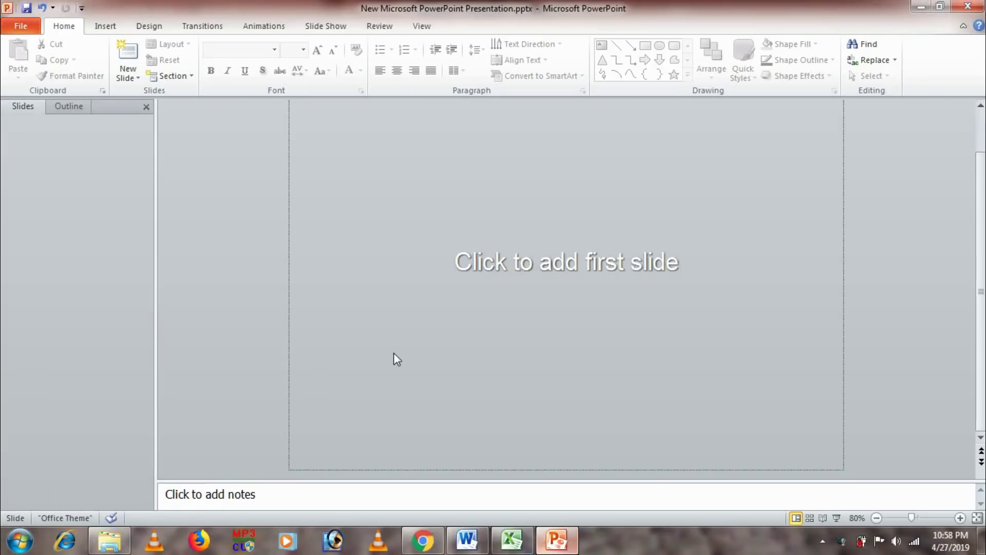
click(139, 78)
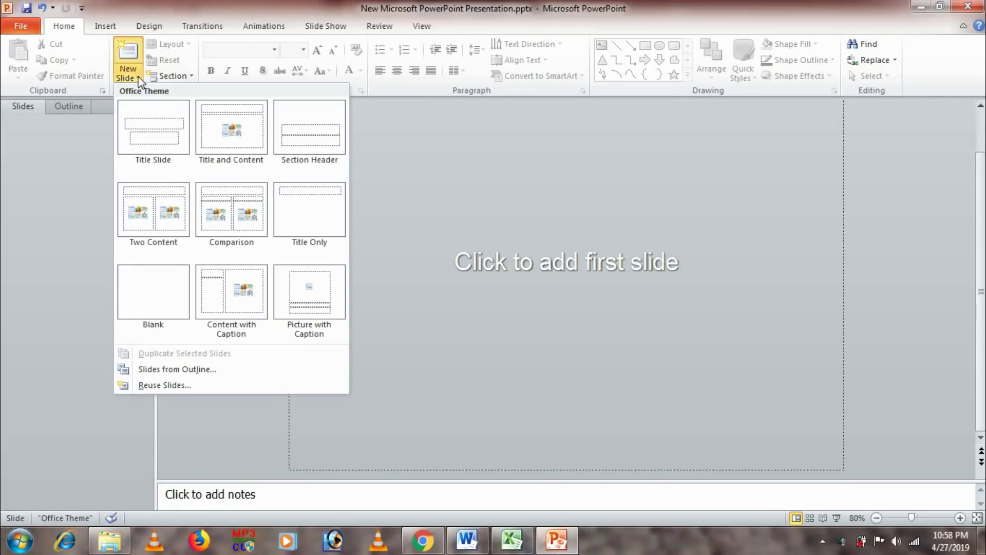
click(152, 303)
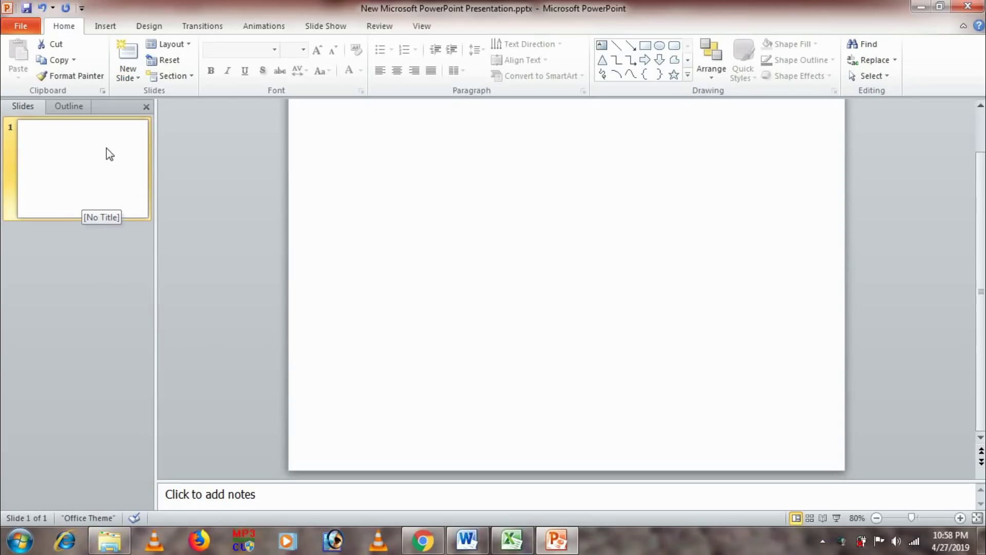
click(128, 57)
click(128, 56)
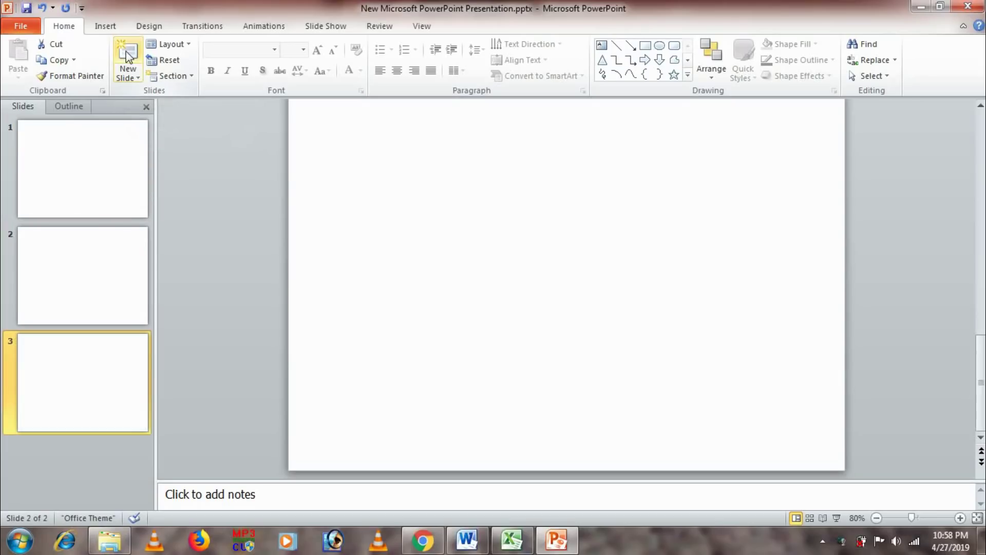
click(128, 57)
click(128, 57)
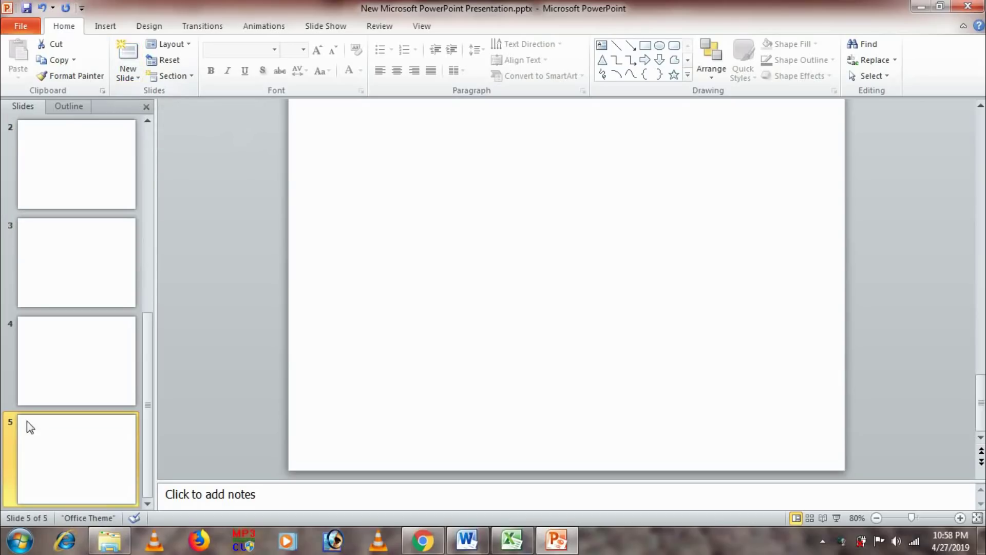
Step: Select slide 1 and bring the Word task document back to the front
click(151, 131)
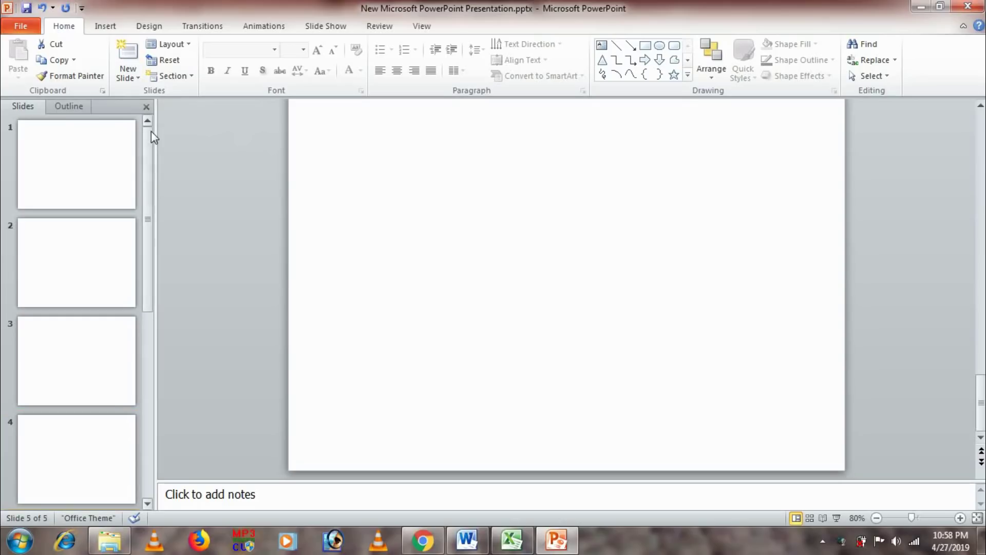
click(86, 154)
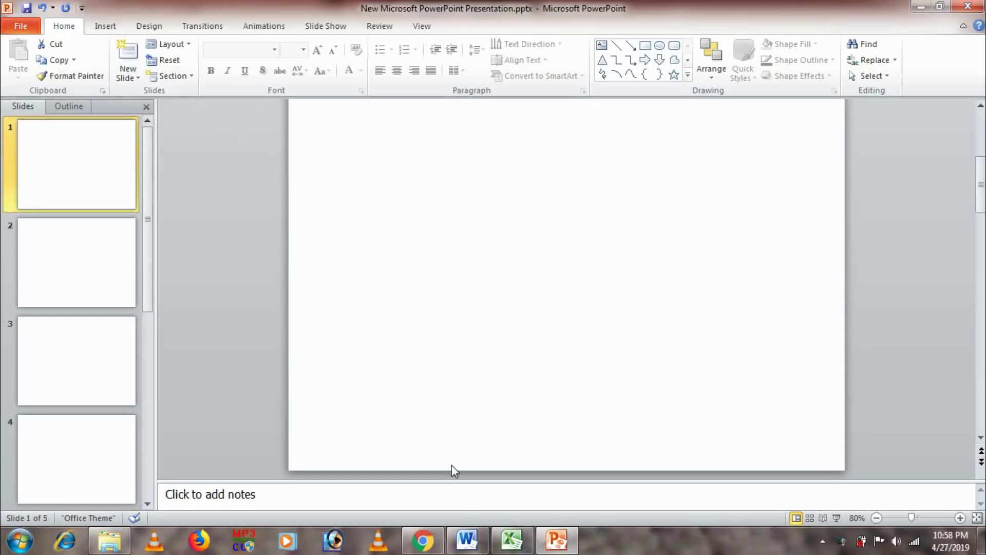
click(465, 545)
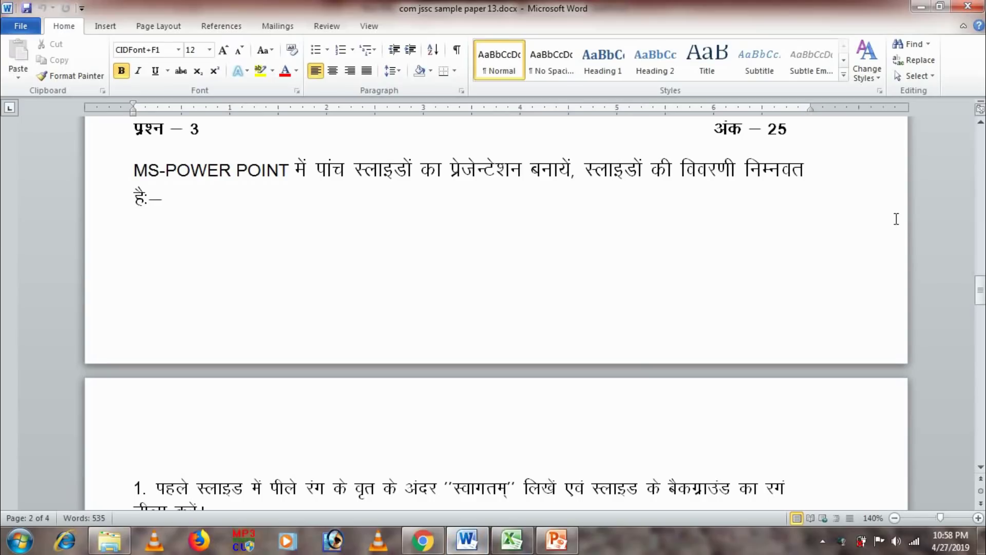
Step: Scroll to the five numbered slide instructions in Word, then return to PowerPoint
drag(980, 291, 981, 315)
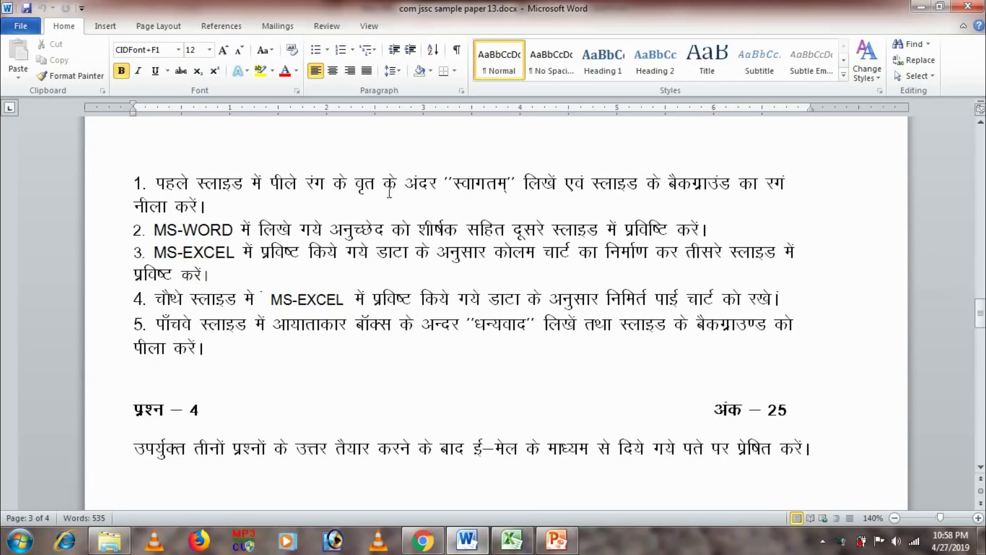
click(564, 541)
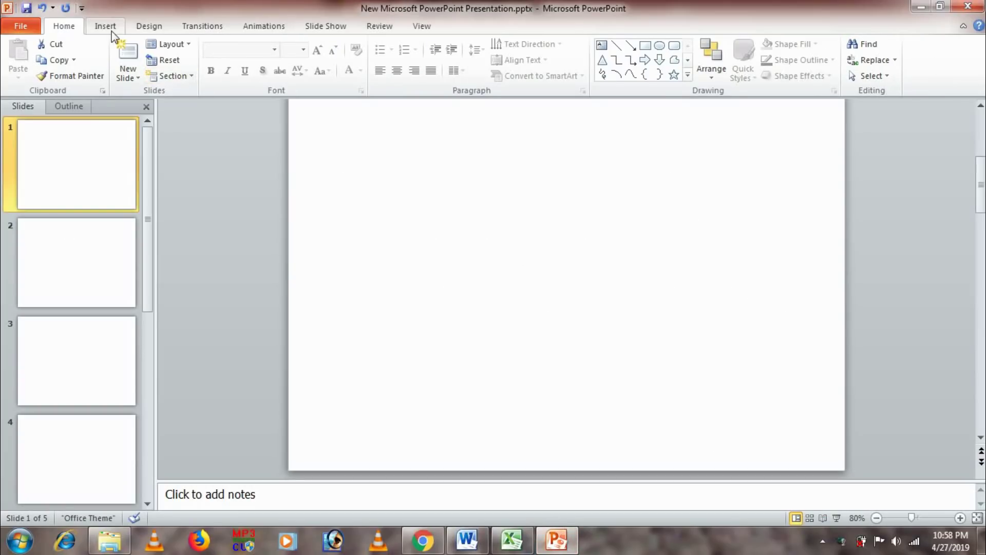
Step: Insert an oval and draw a large circle near the centre of slide 1
click(106, 27)
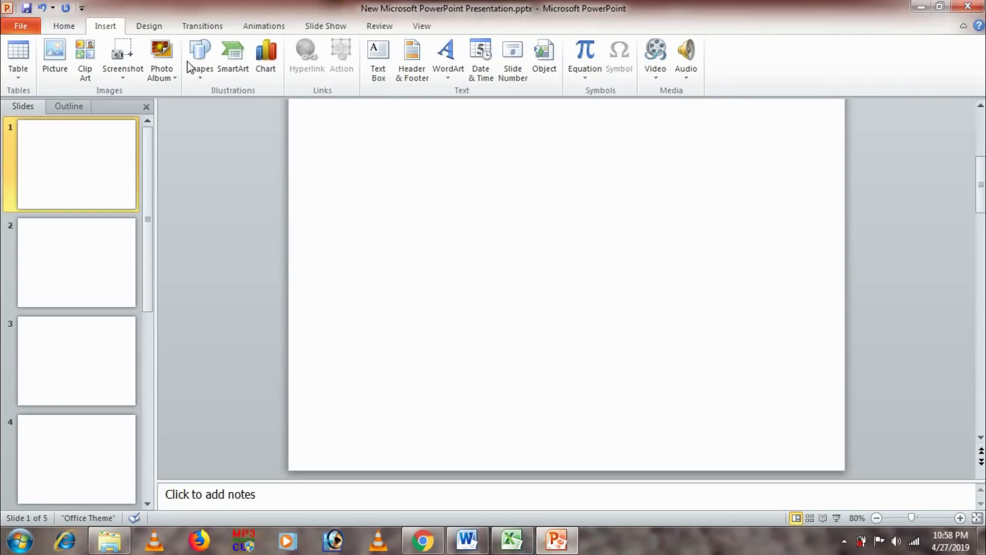
click(200, 67)
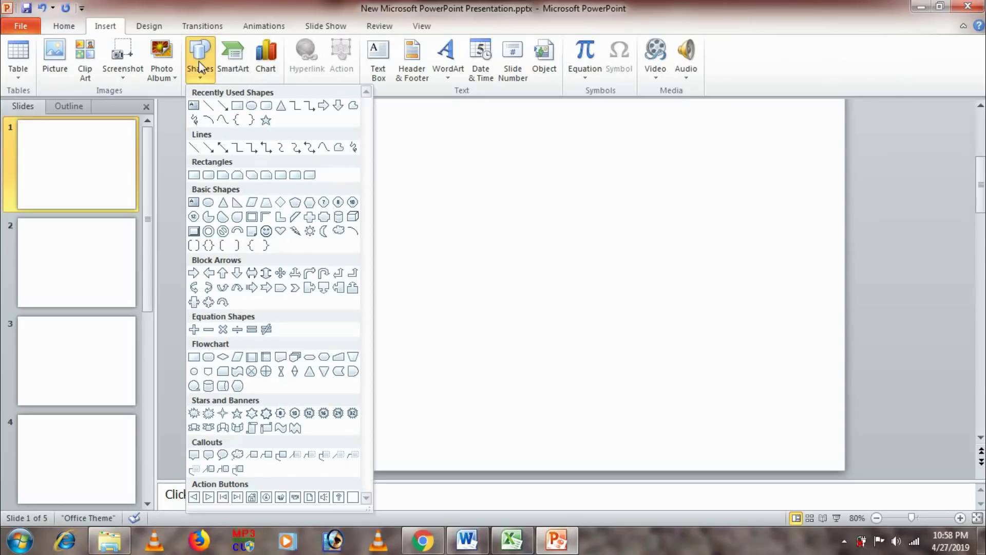
click(251, 106)
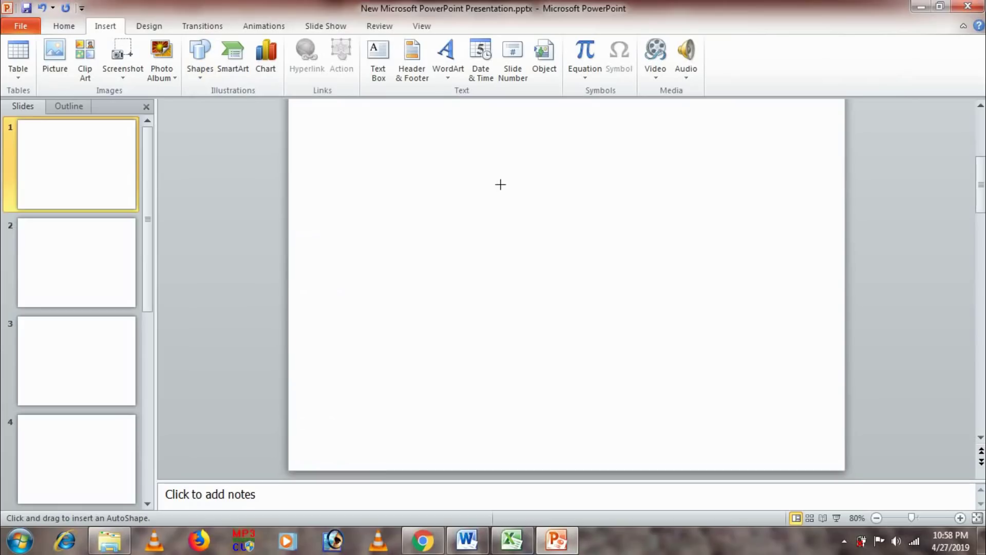
drag(490, 182, 628, 321)
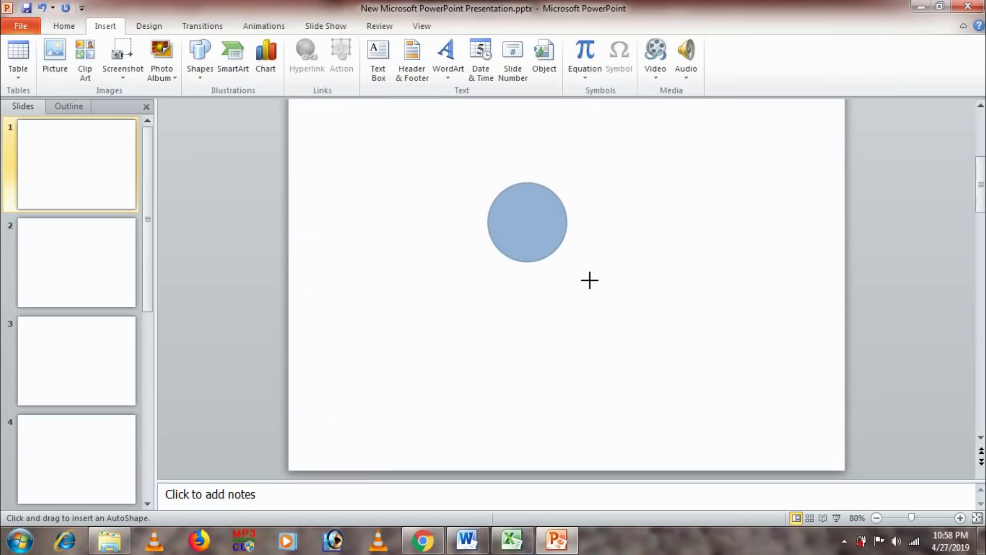
drag(629, 323, 630, 325)
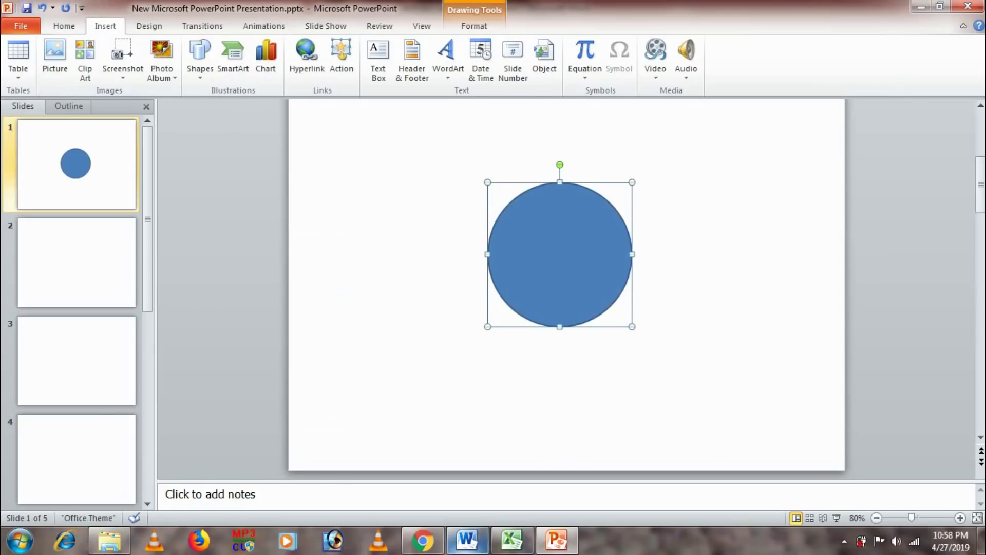
click(466, 540)
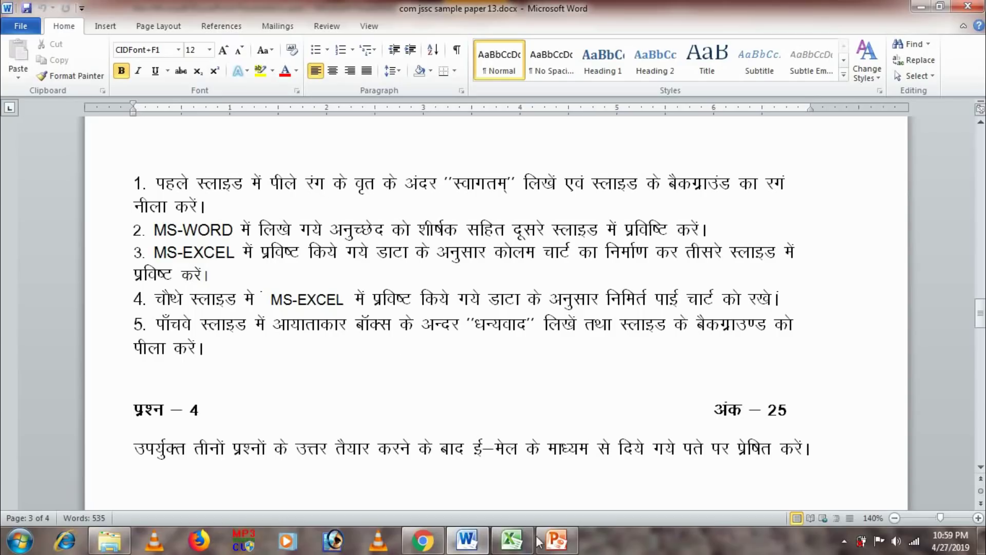
click(555, 540)
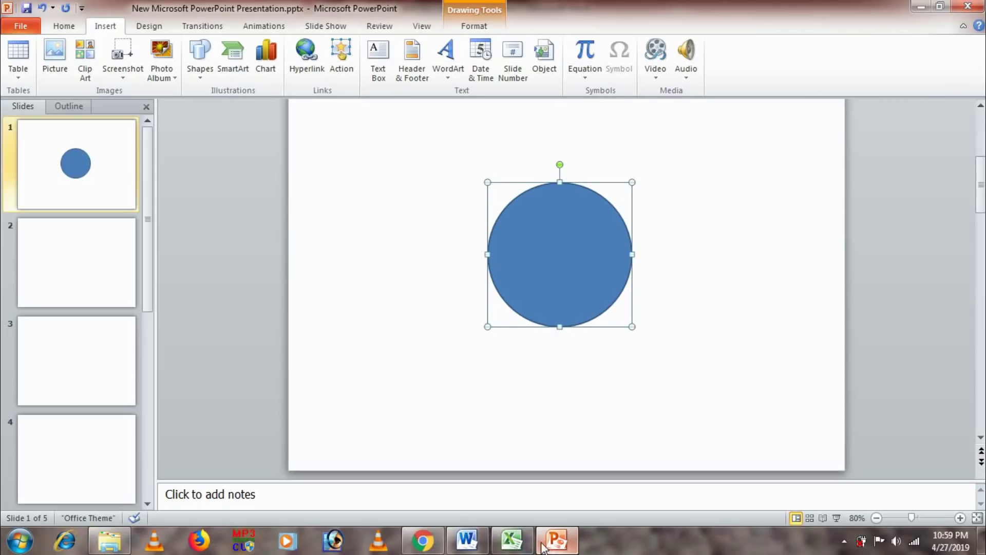
Step: Set the circle's fill and outline both to yellow
right_click(545, 260)
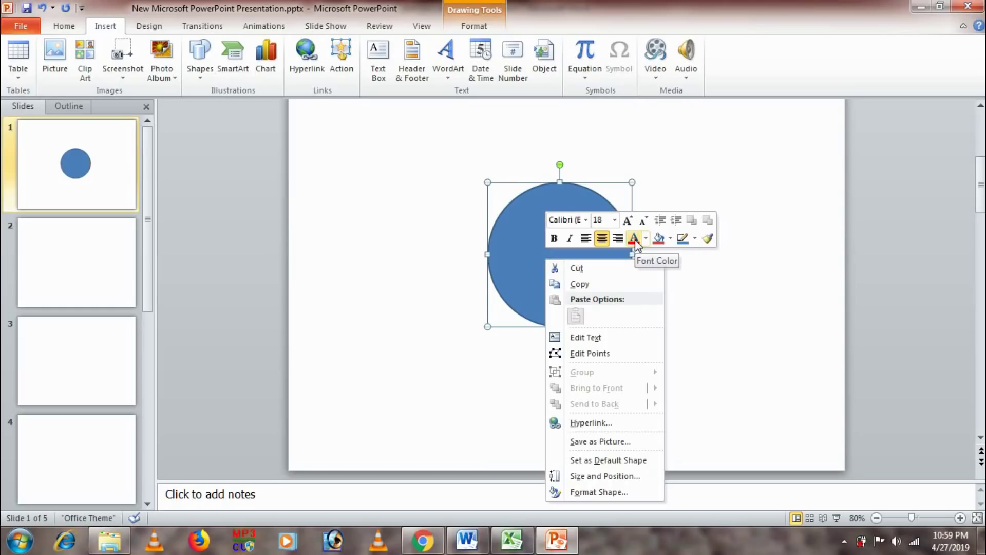
click(671, 238)
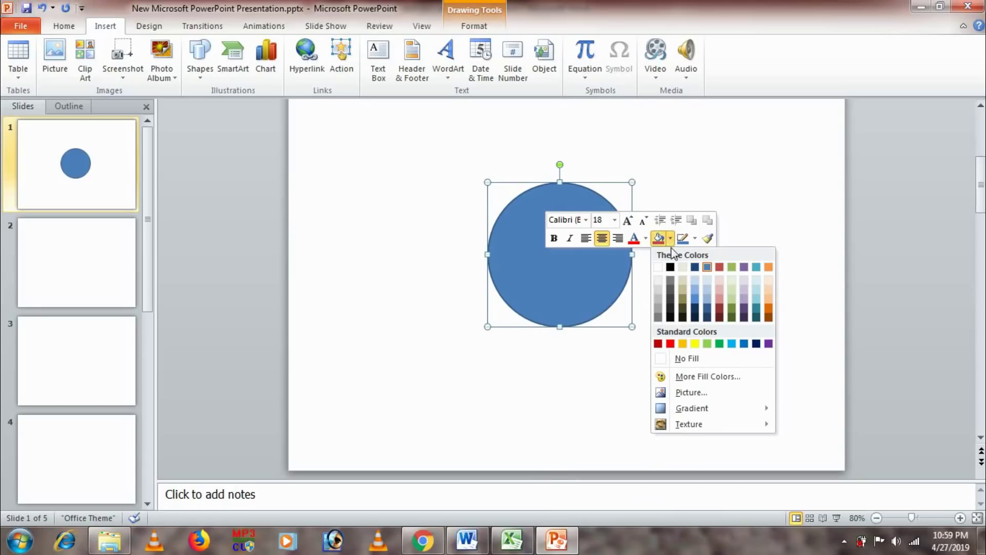
click(694, 343)
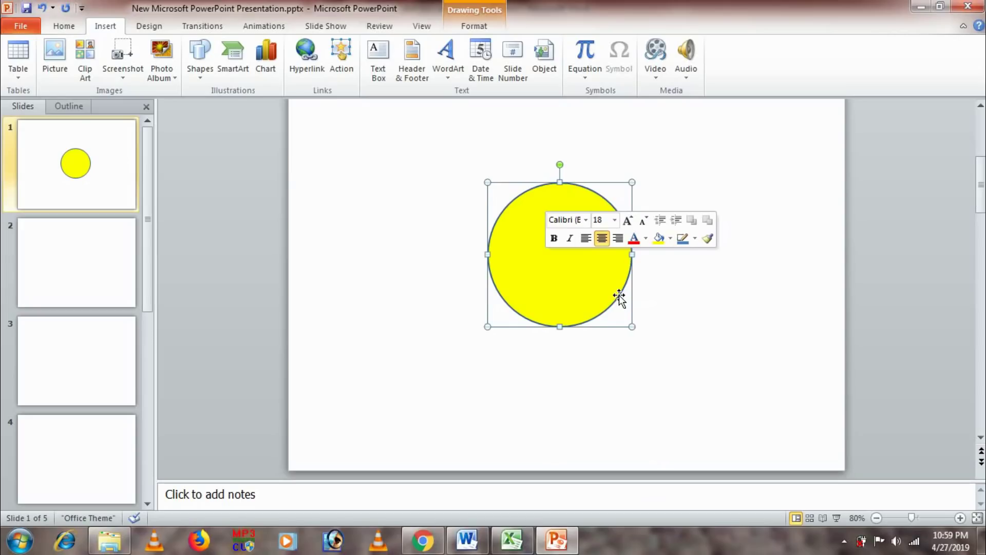
click(695, 239)
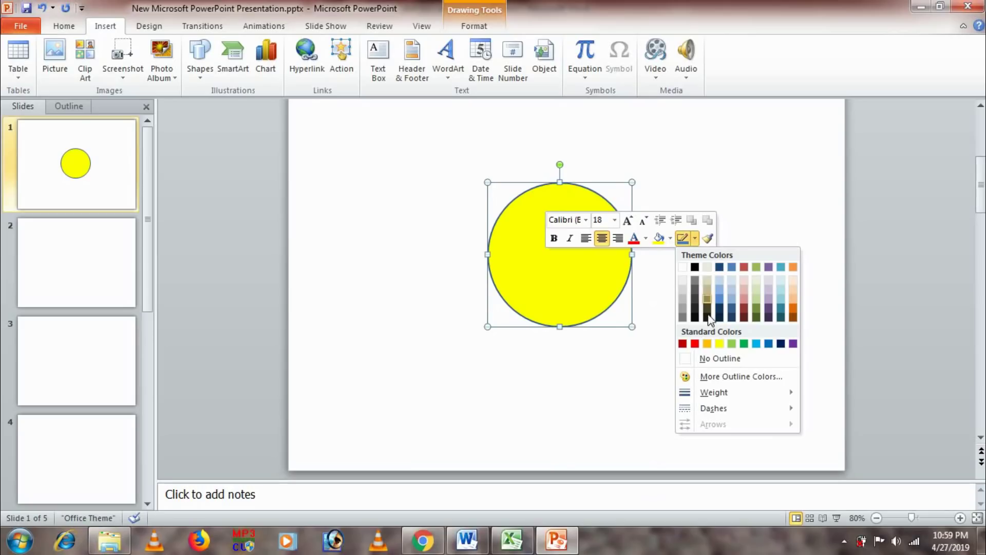
click(718, 343)
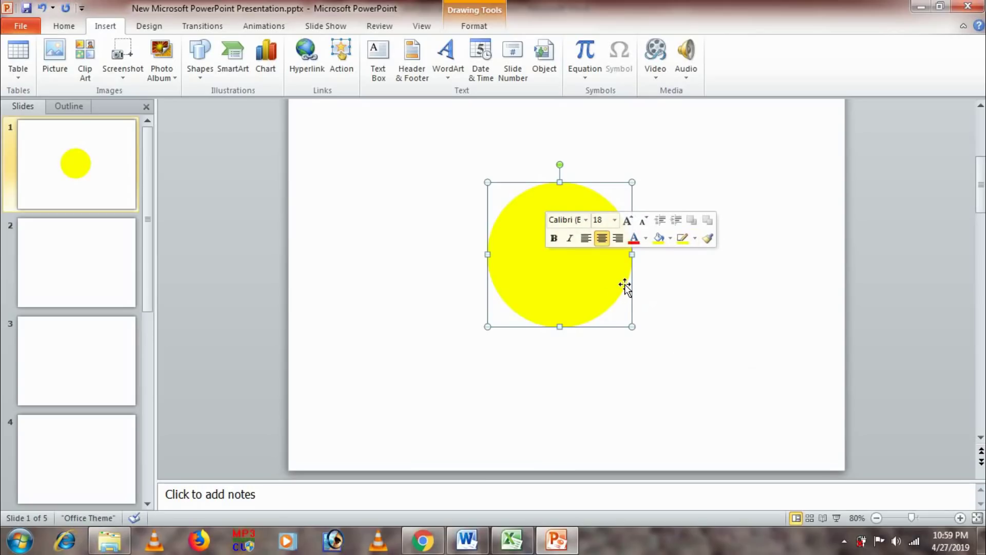
click(466, 541)
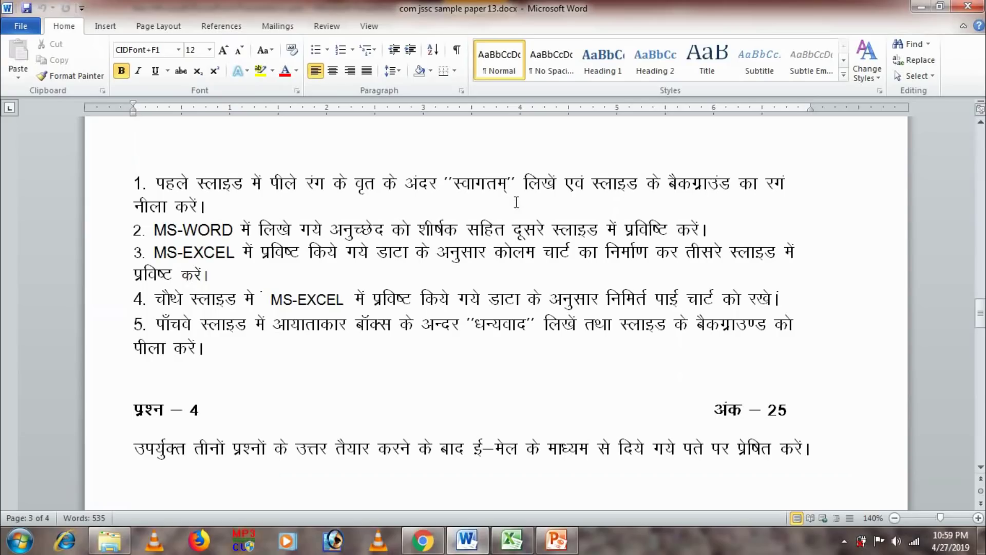
click(569, 543)
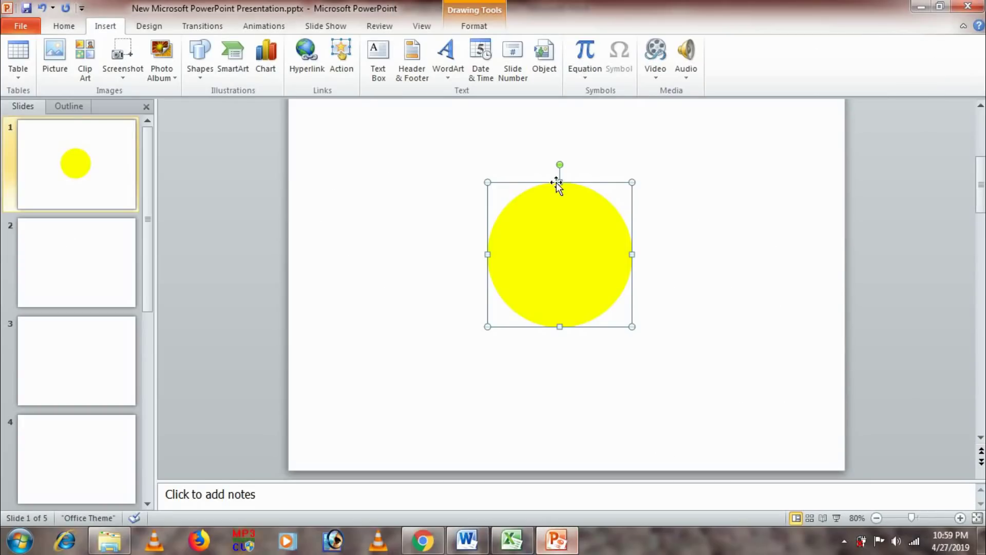
Step: Draw a text box in the circle and type स्वागतम् in Kruti Dev 010
click(378, 61)
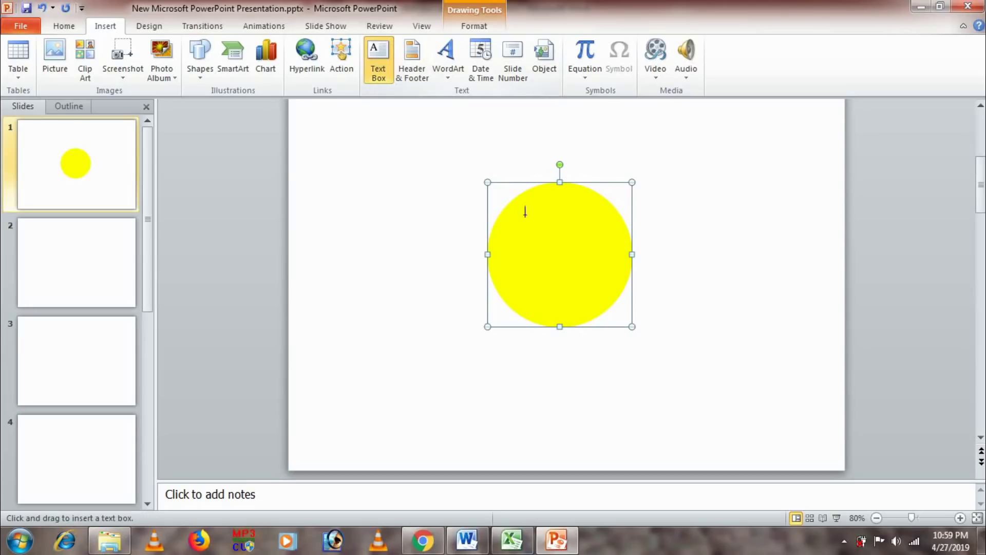
drag(507, 229, 617, 280)
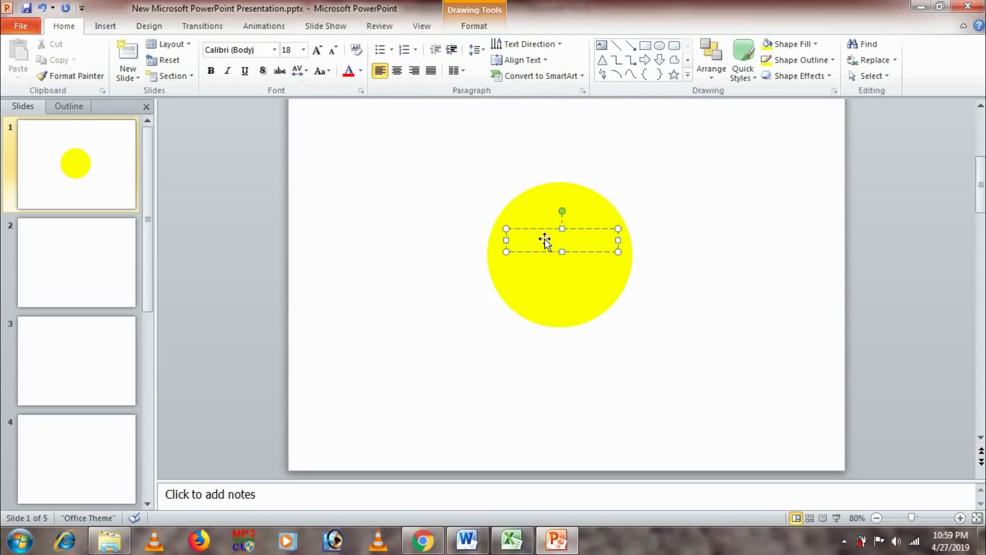
click(274, 50)
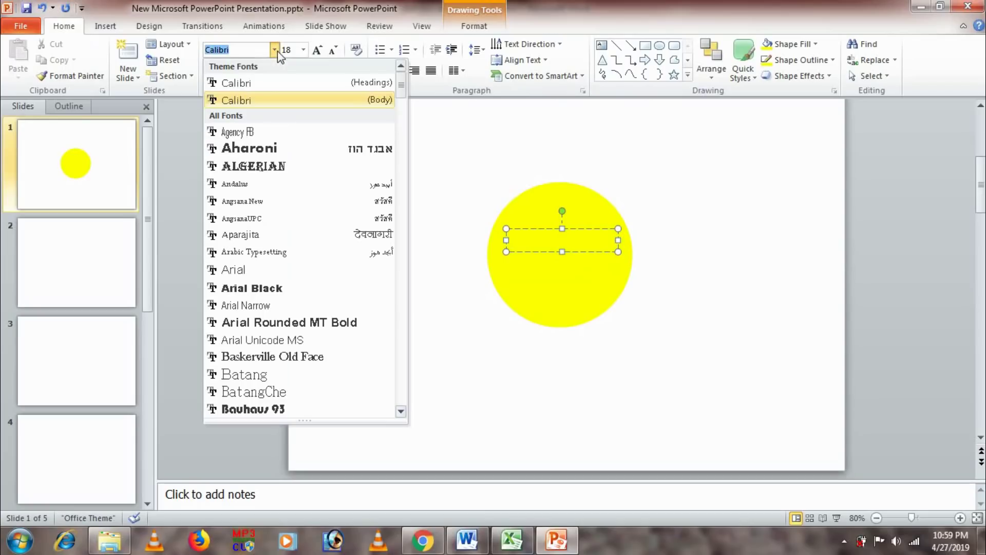
text(Kruti Dev 010)
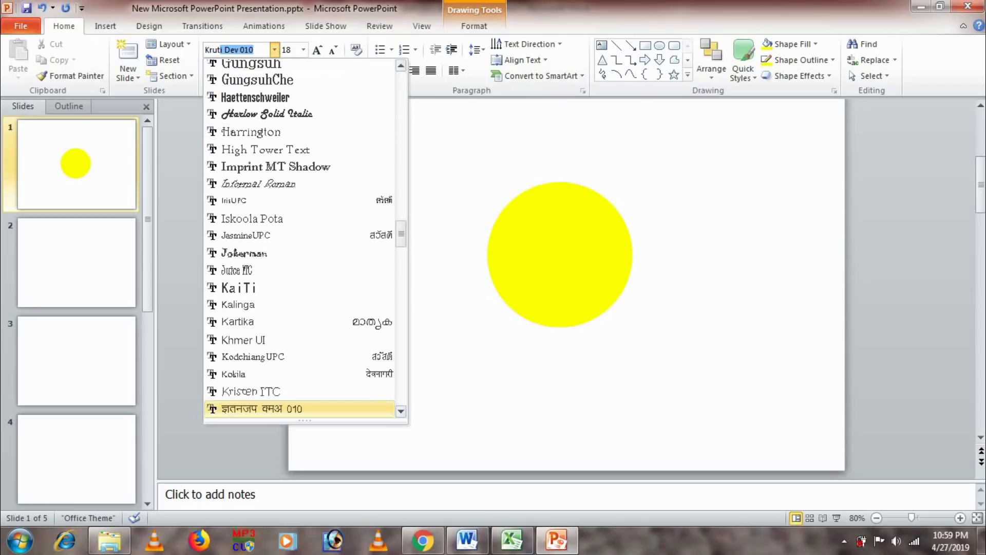
key(Return)
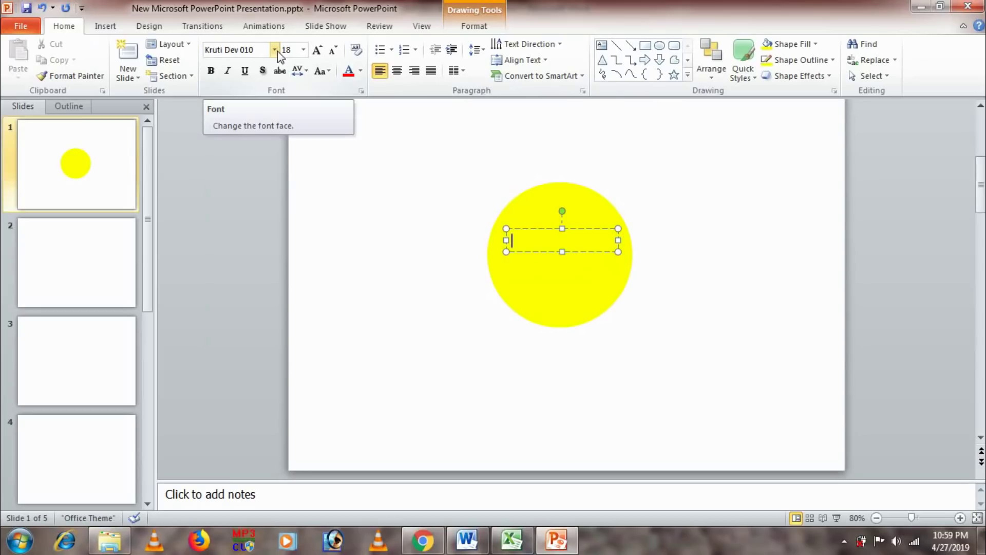
text(j)
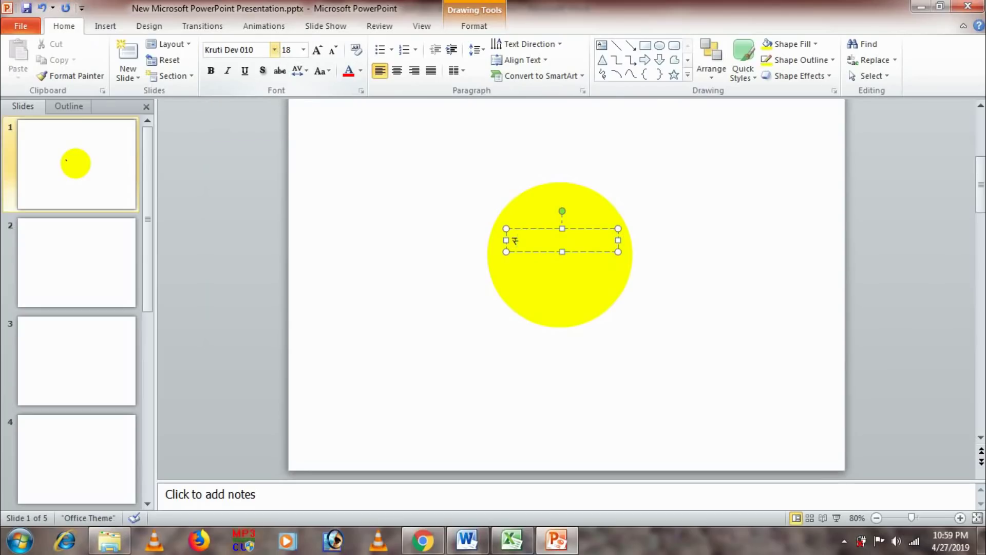
text(okx)
text(e)
text(e)
click(467, 541)
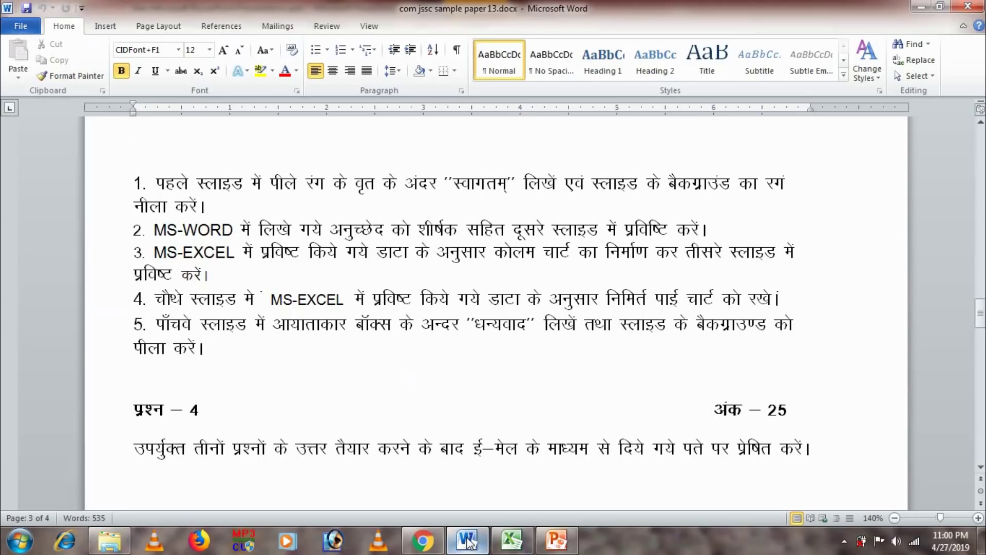
click(467, 540)
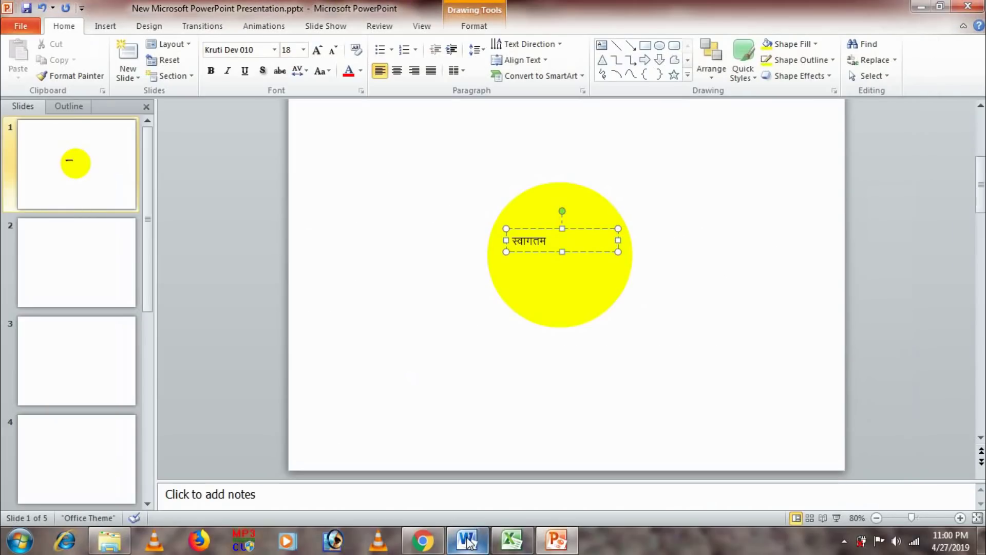
key(BackSpace)
Step: Centre the स्वागतम् text and enlarge it to 44 point
click(563, 227)
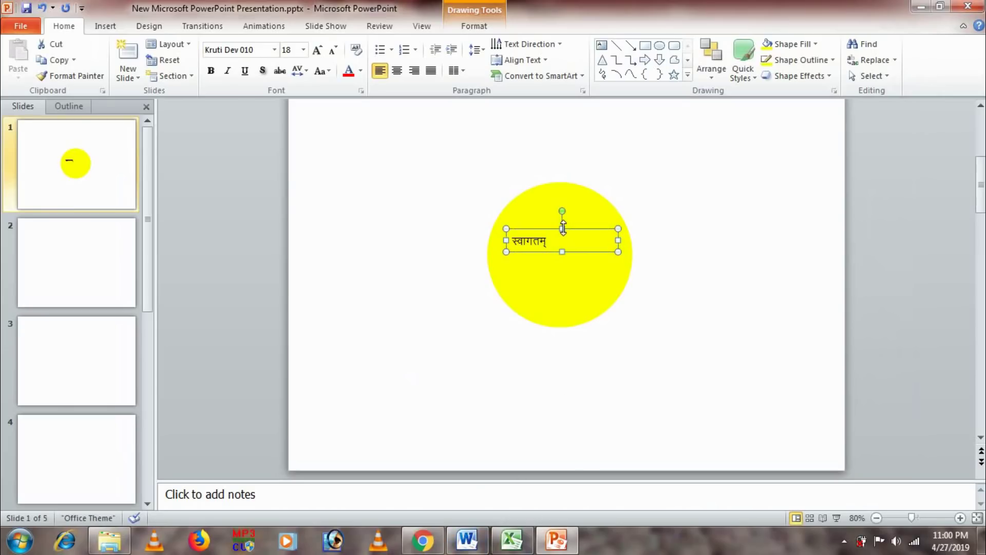
click(397, 71)
click(318, 52)
click(318, 51)
click(318, 52)
click(318, 52)
click(318, 52)
click(318, 51)
click(318, 51)
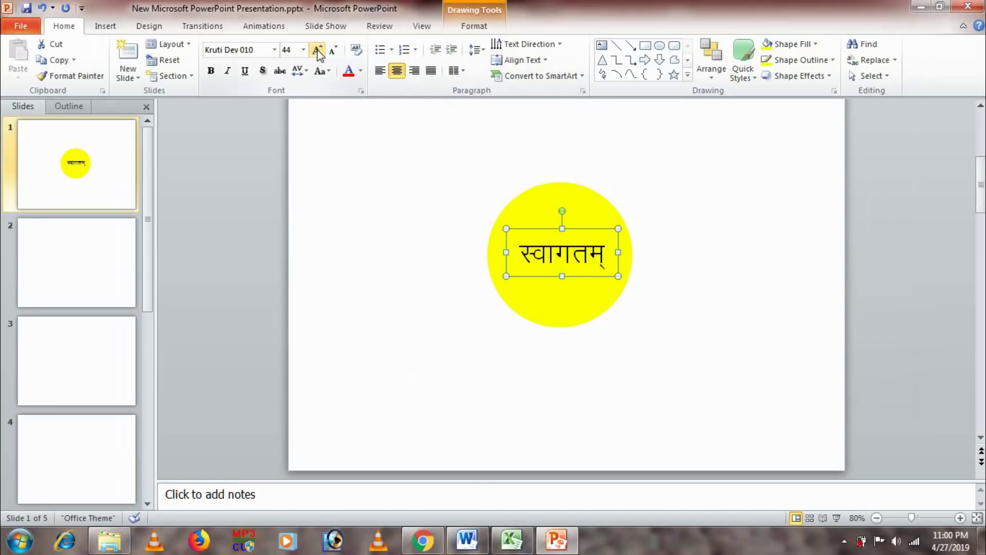
click(425, 334)
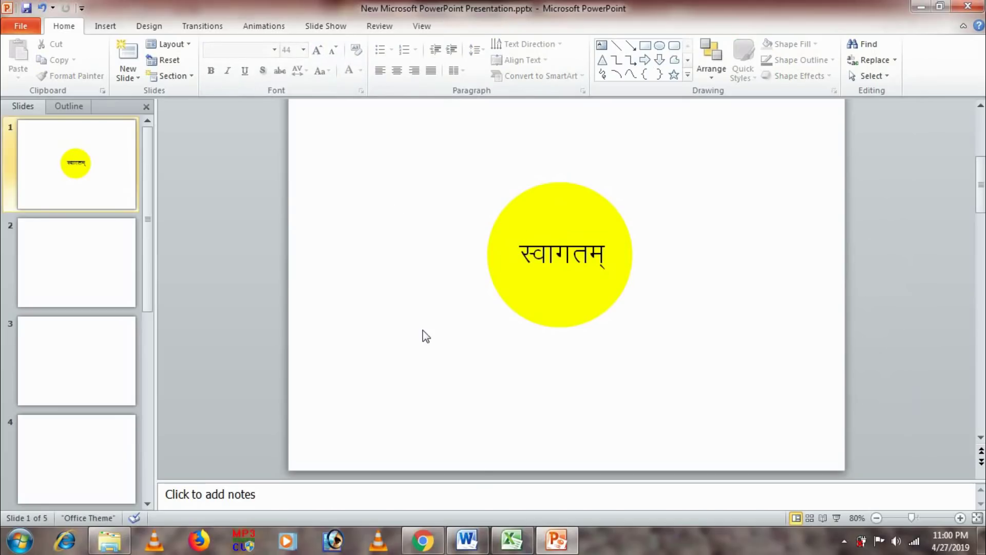
click(475, 539)
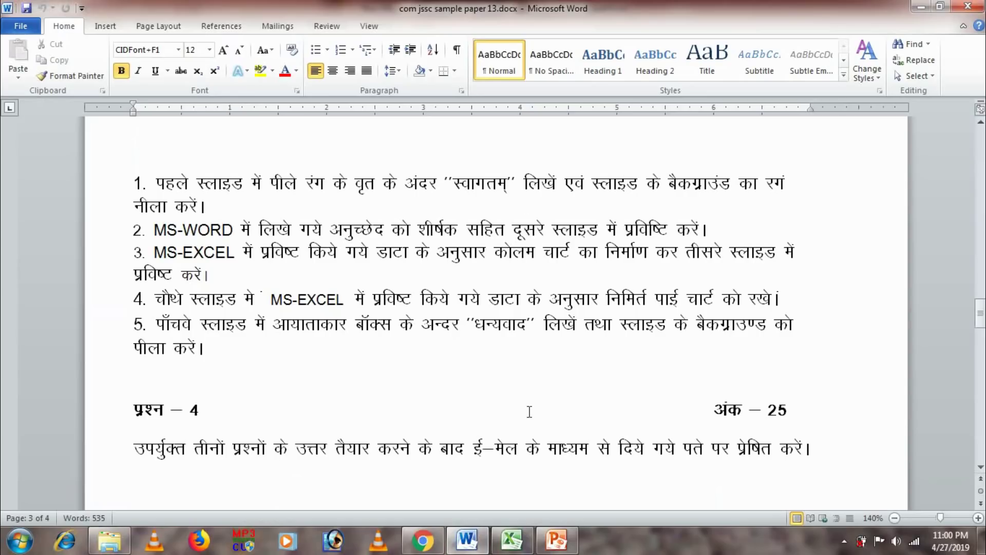
click(556, 540)
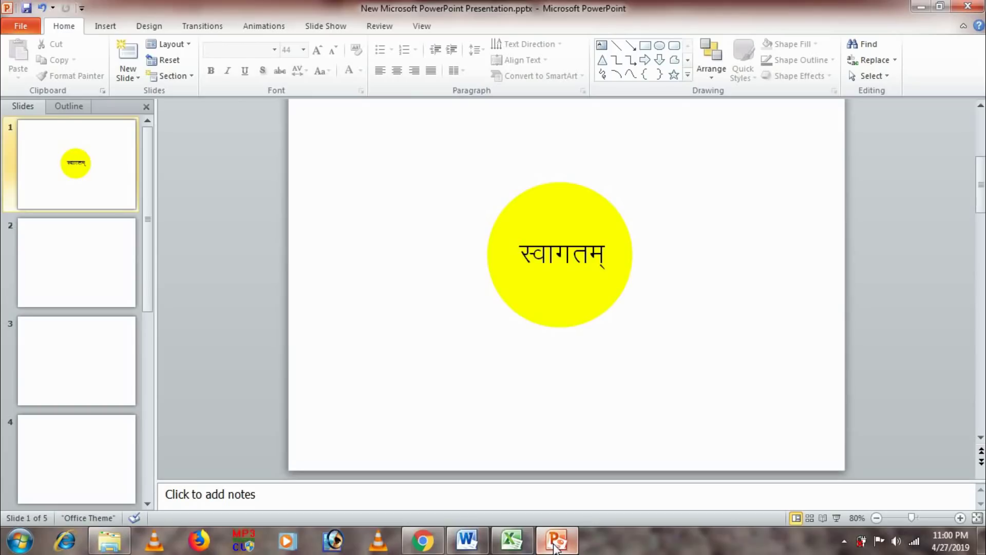
Step: Fill slide 1's background with solid Blue, then bring the Word question paper back up
right_click(756, 269)
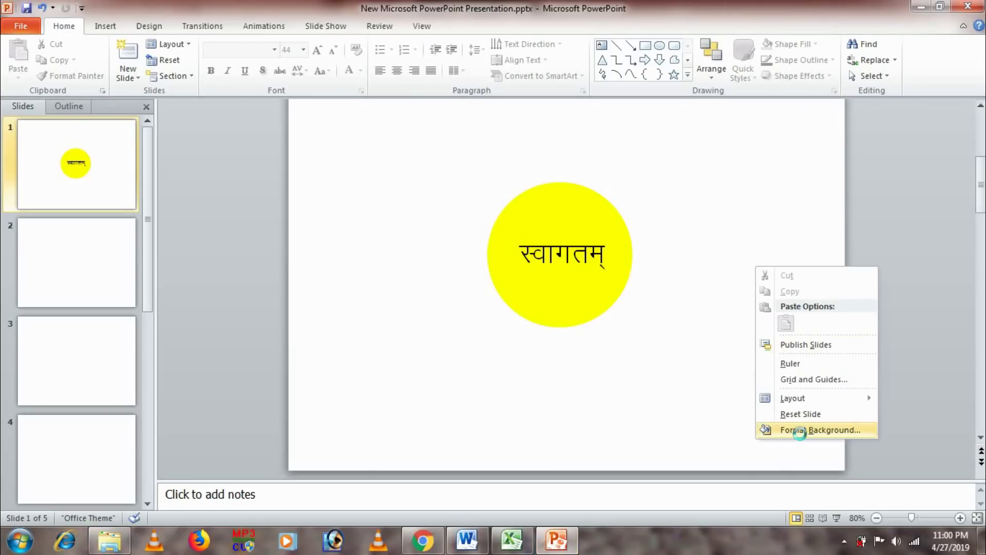
click(800, 432)
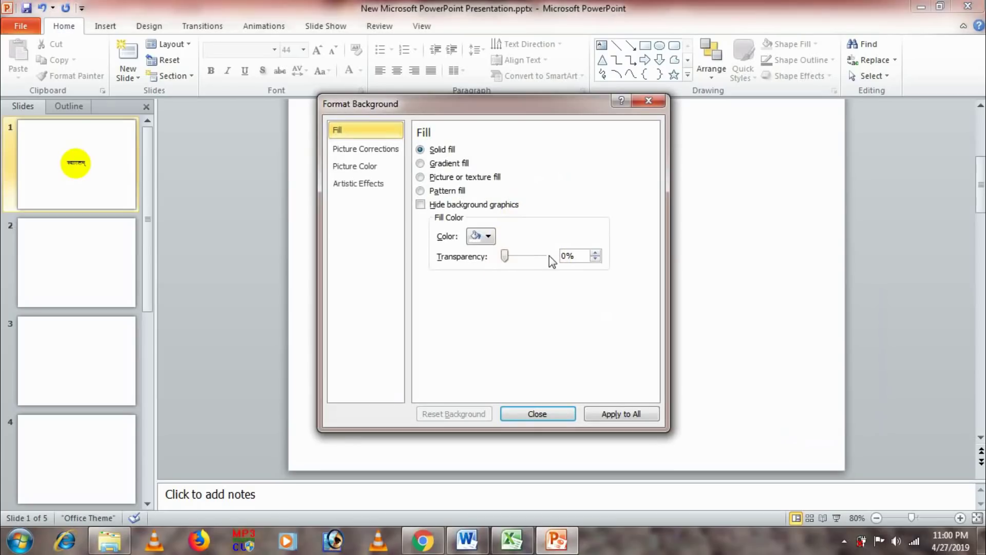
click(488, 236)
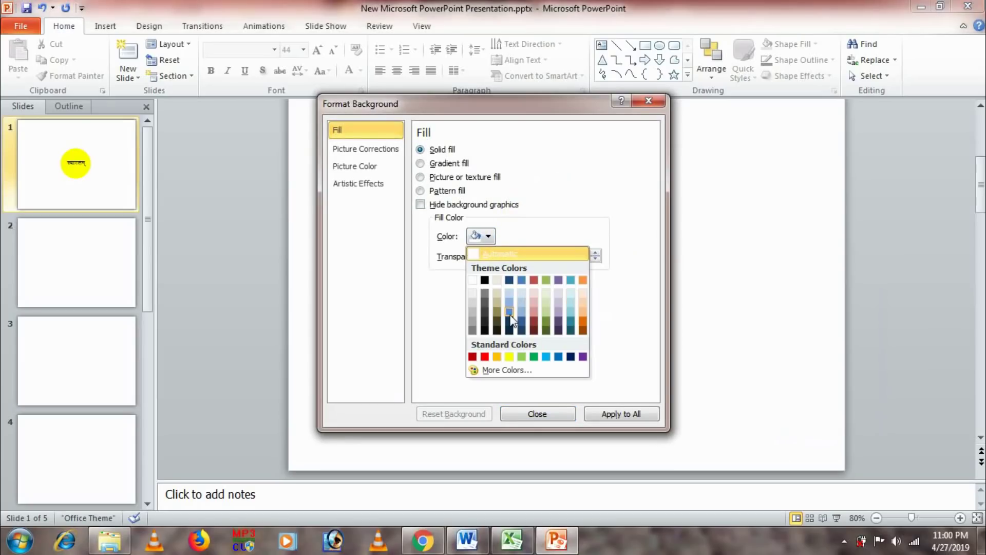
click(558, 356)
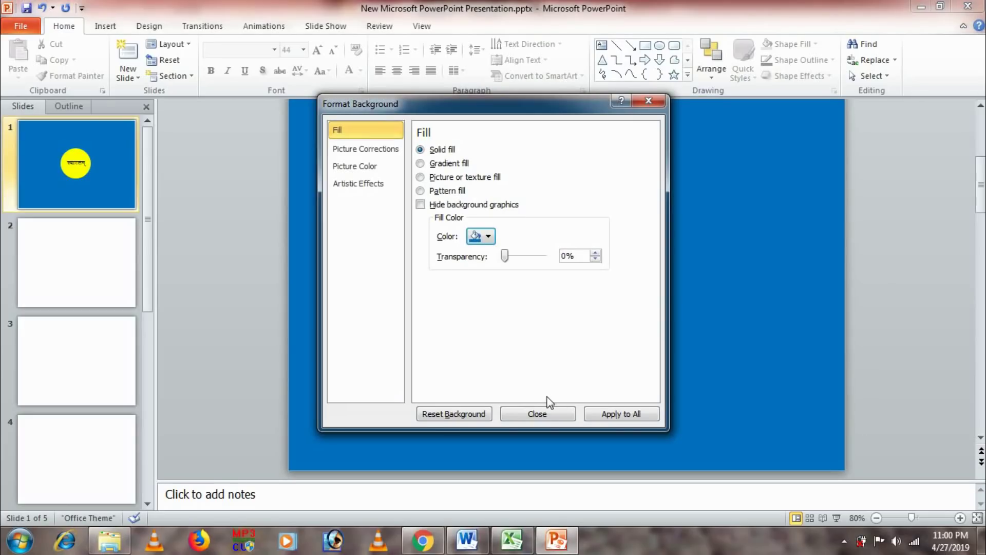
click(547, 414)
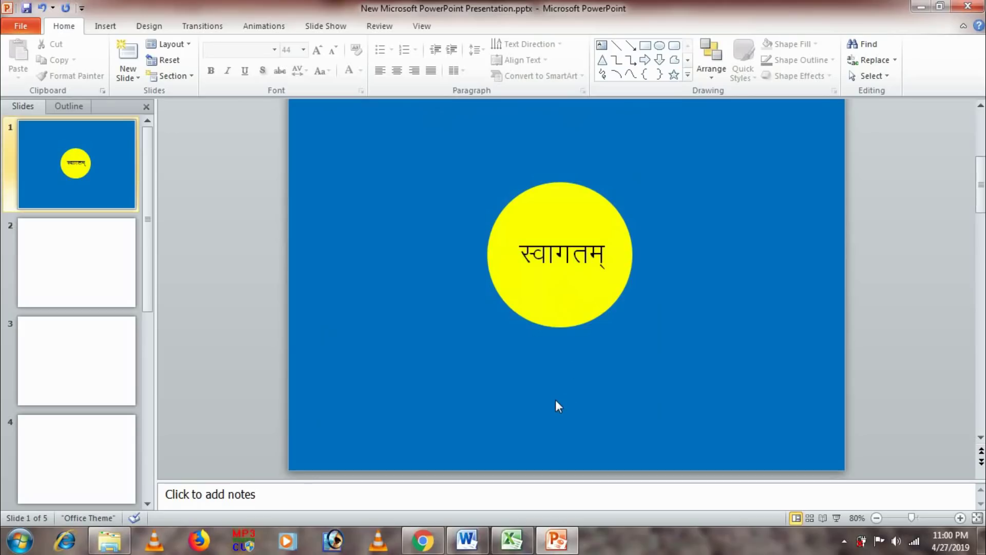
click(557, 544)
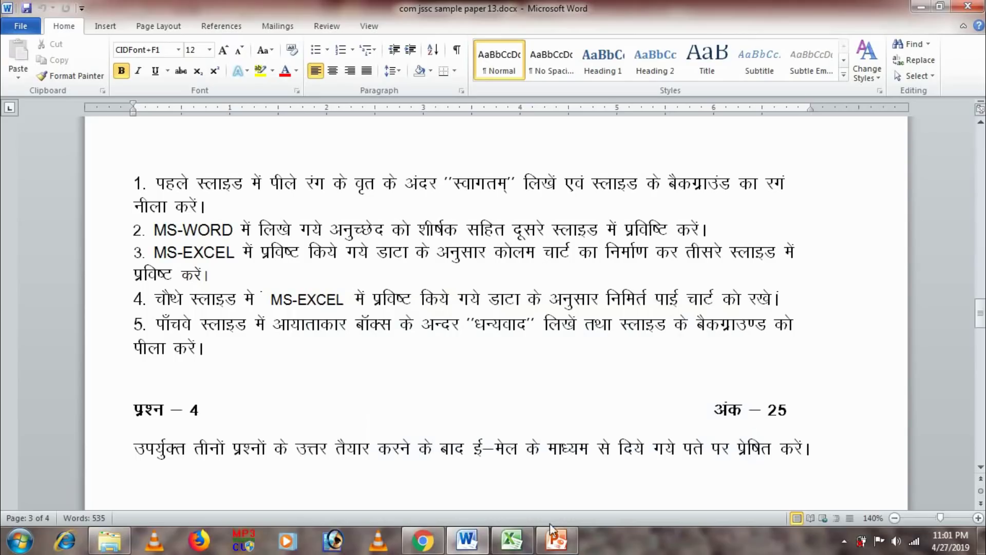
Step: On slide 2, start inserting an object created from an existing file
click(555, 542)
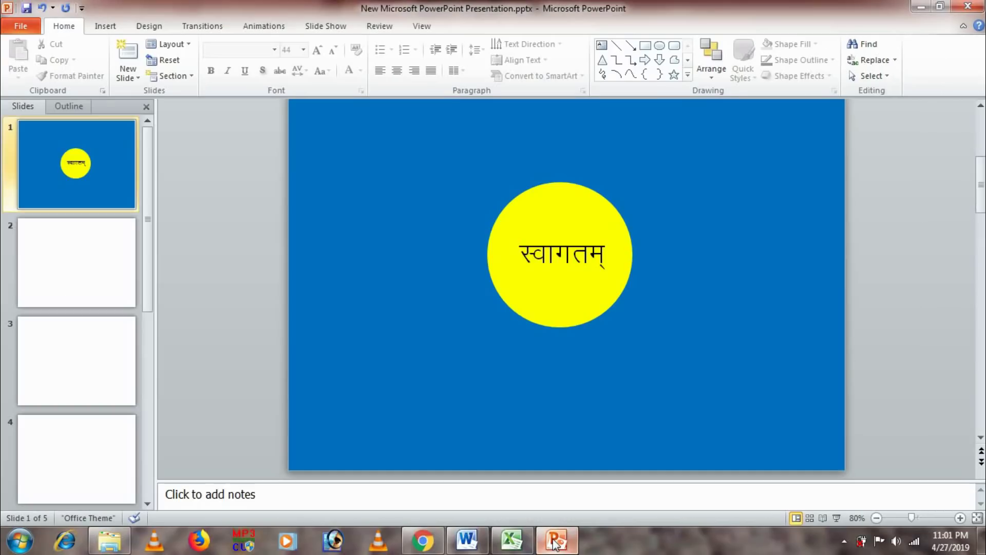
click(108, 263)
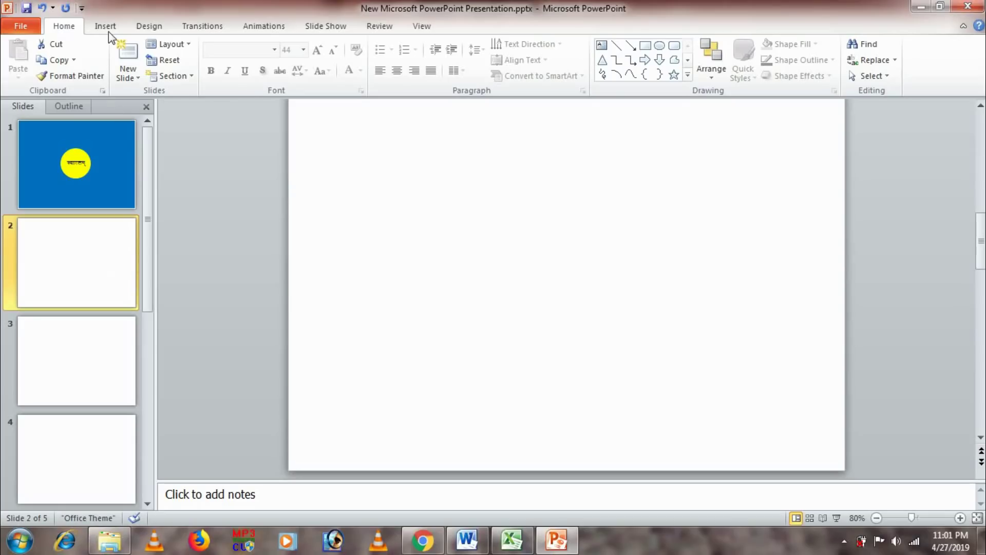
click(108, 30)
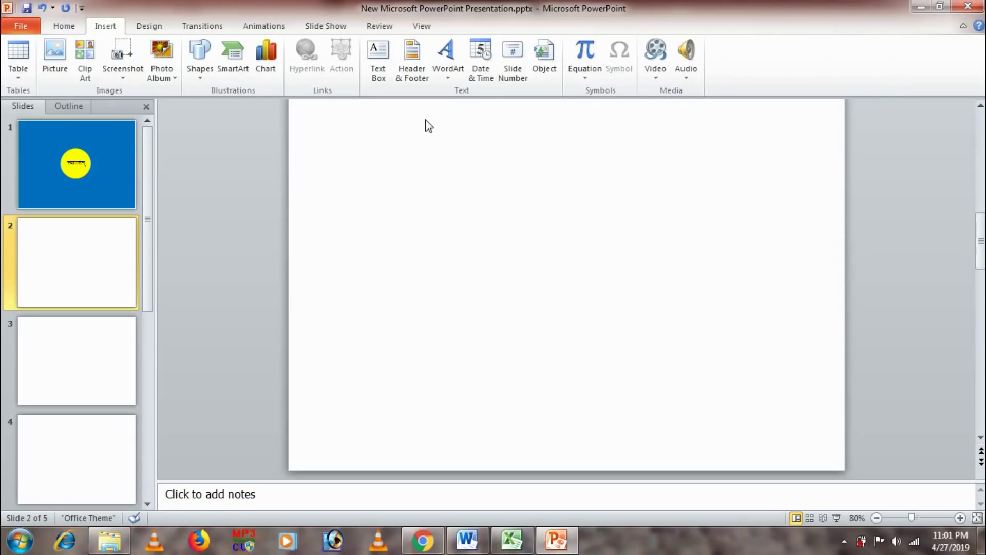
click(543, 64)
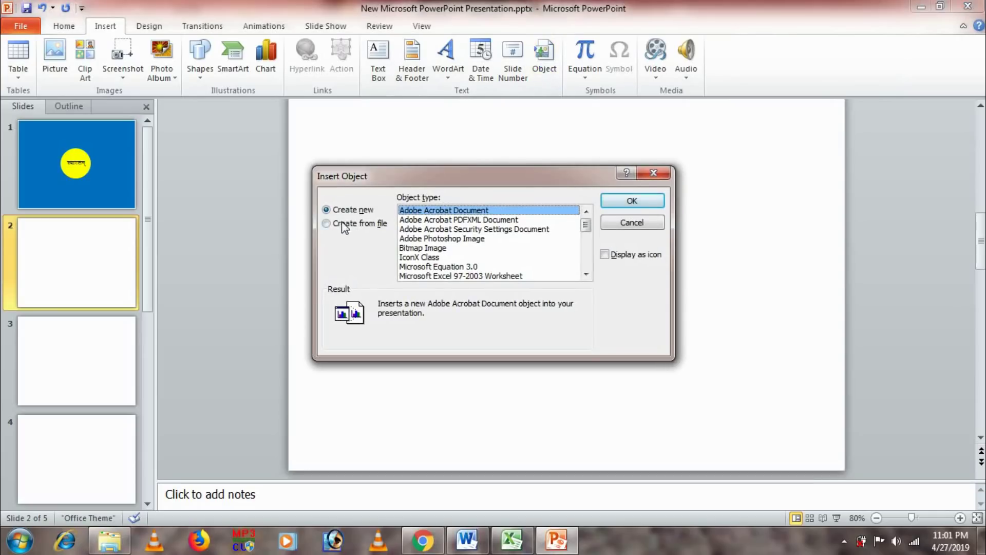
click(344, 224)
Step: Browse to the Word document in its Desktop folder and embed it on slide 2
click(418, 241)
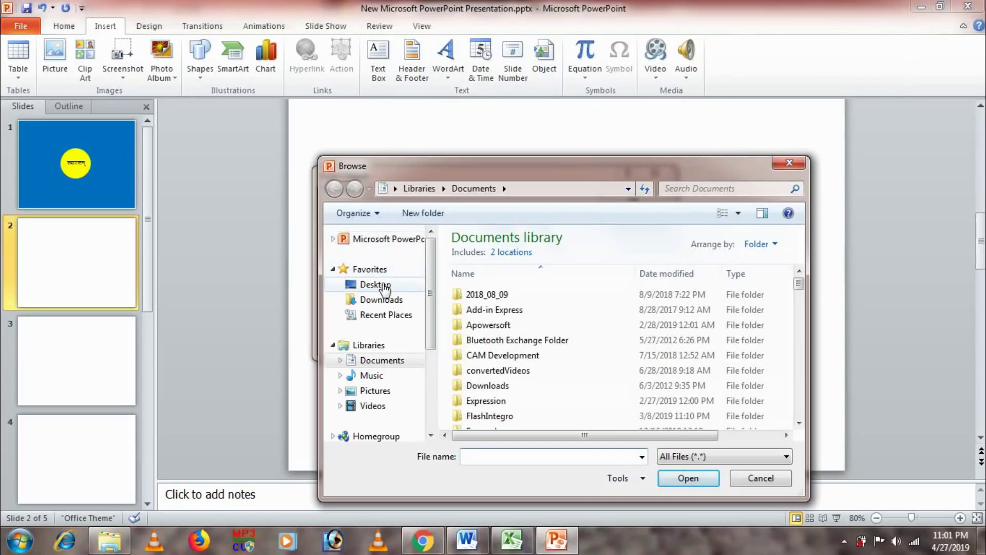
click(383, 286)
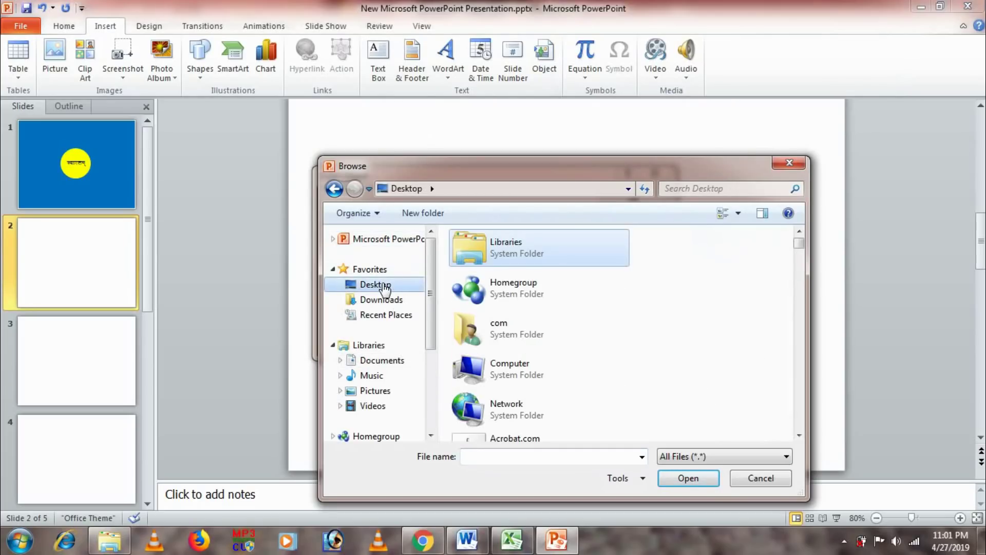
click(489, 284)
key(r)
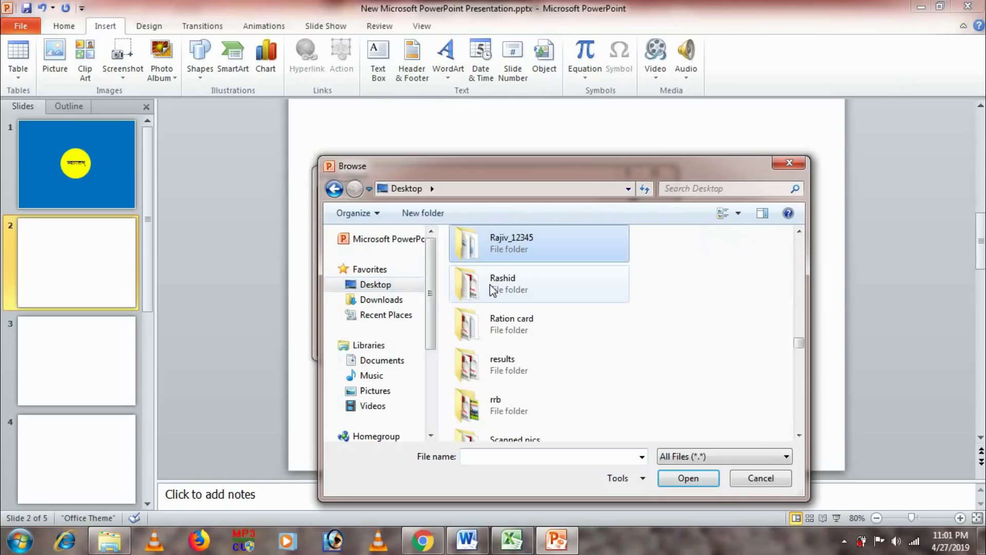
double_click(504, 245)
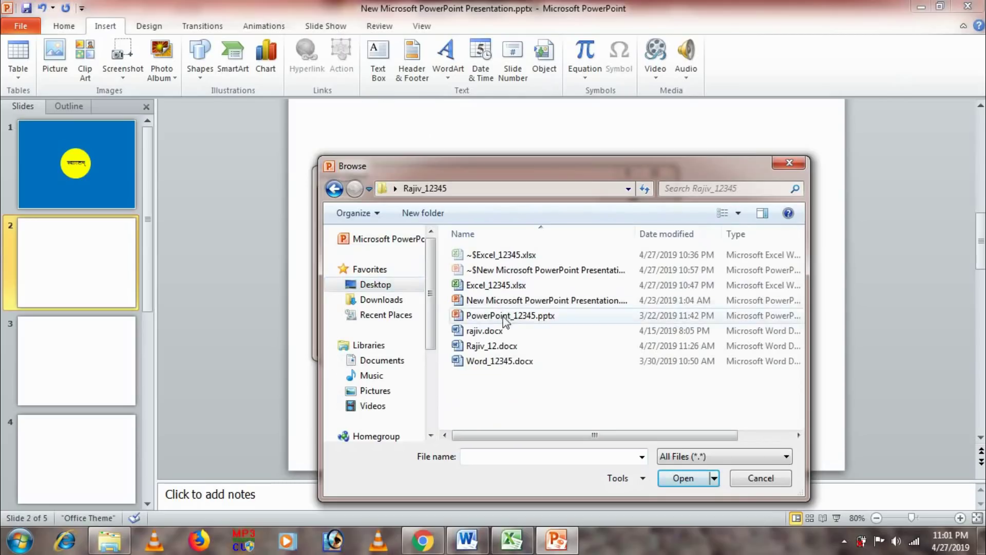
click(505, 346)
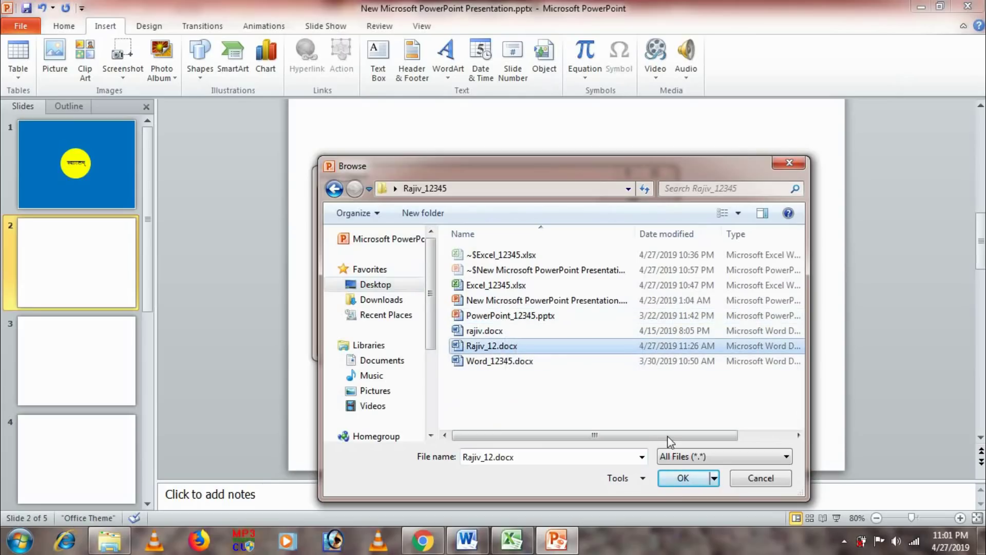
click(674, 478)
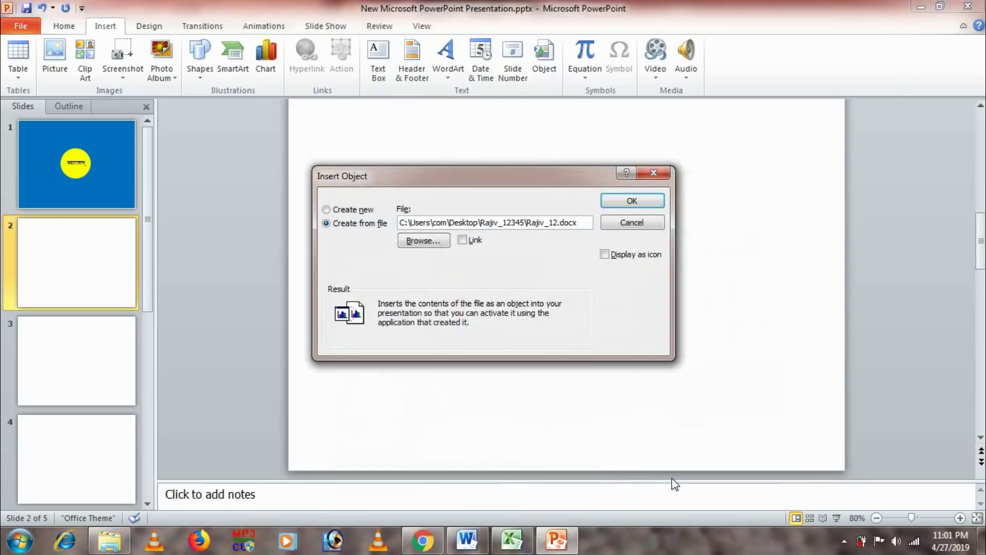
click(623, 205)
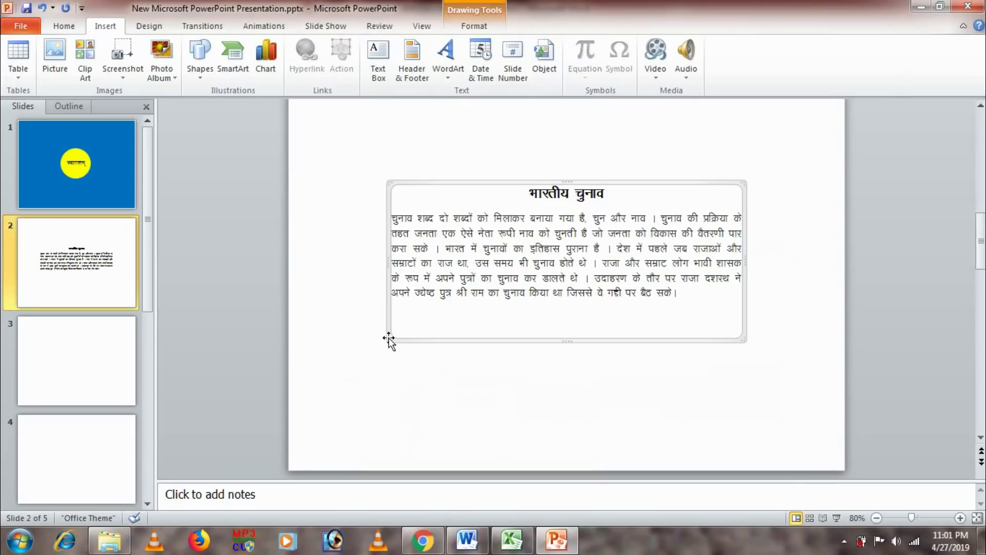
Step: Stretch the embedded paragraph wider on both sides, save the presentation, and return to Word
drag(389, 339, 364, 374)
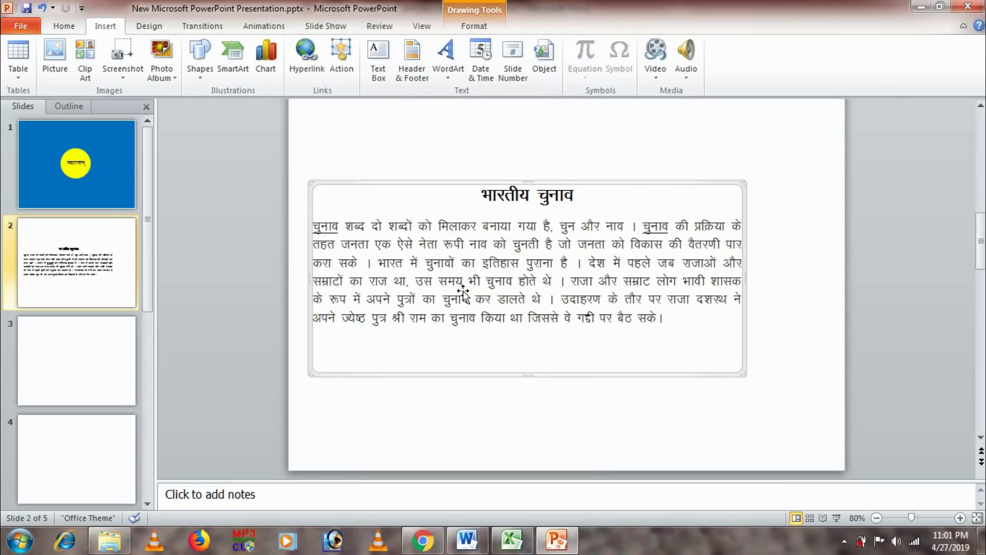
drag(743, 182, 824, 177)
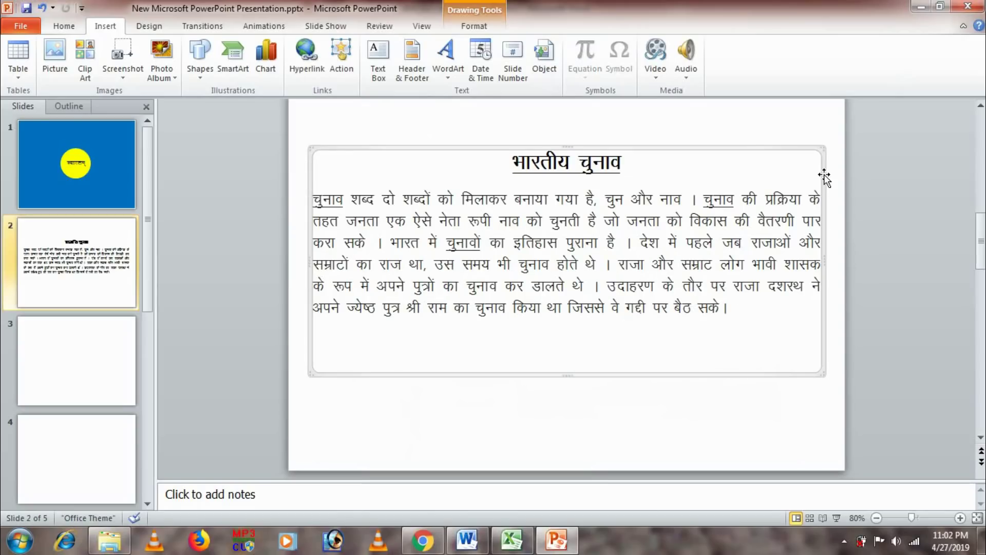
click(26, 9)
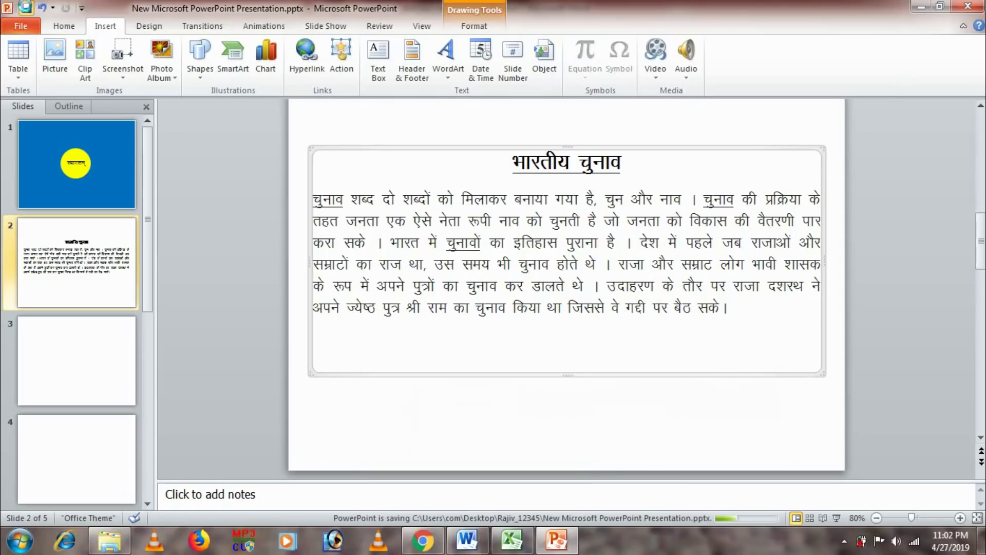
click(464, 541)
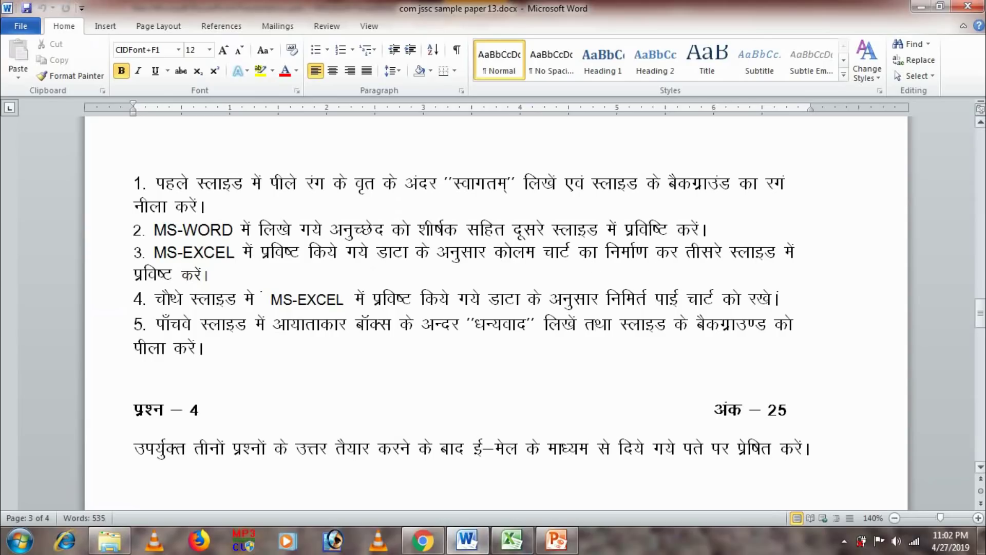
Step: Scroll down to the मासिक राजस्व column chart on page 4, then switch to the Excel rent workbook
drag(981, 320, 981, 412)
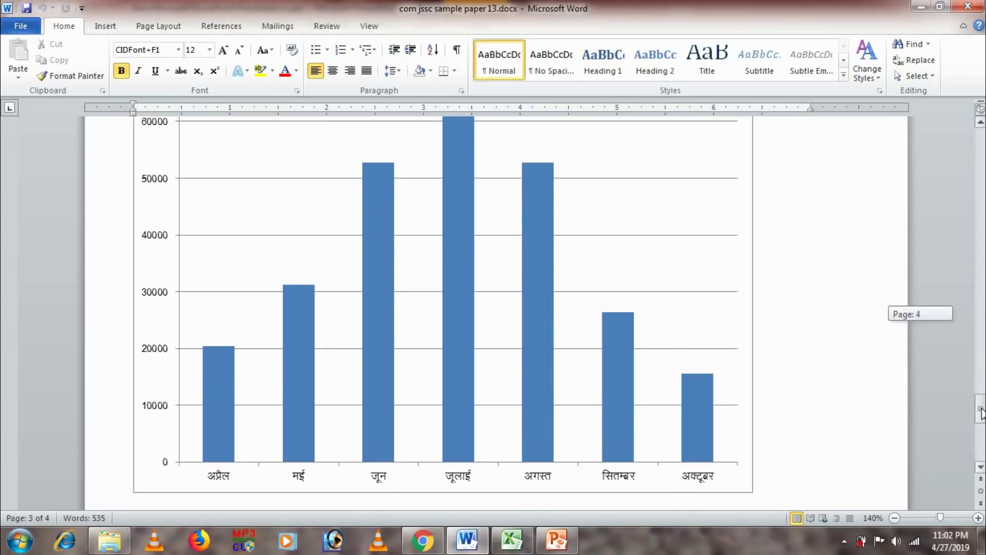
drag(981, 412, 981, 412)
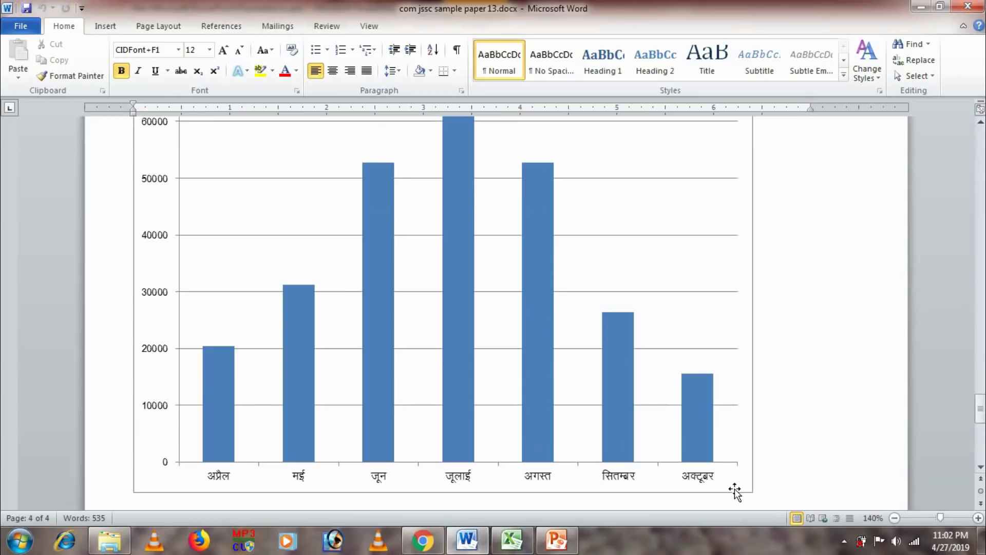
mouse_move(981, 415)
mouse_down()
mouse_move(981, 403)
mouse_move(982, 414)
mouse_up()
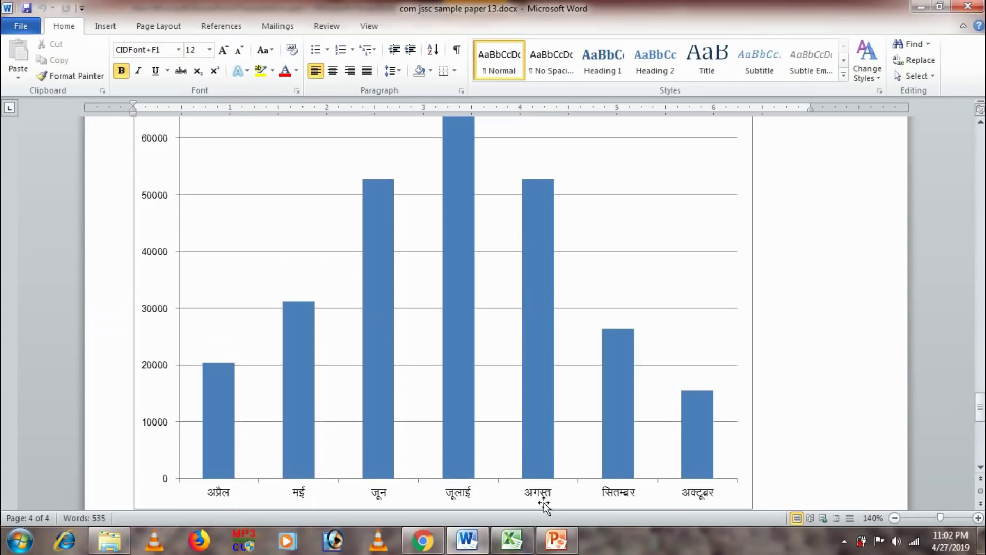
click(522, 541)
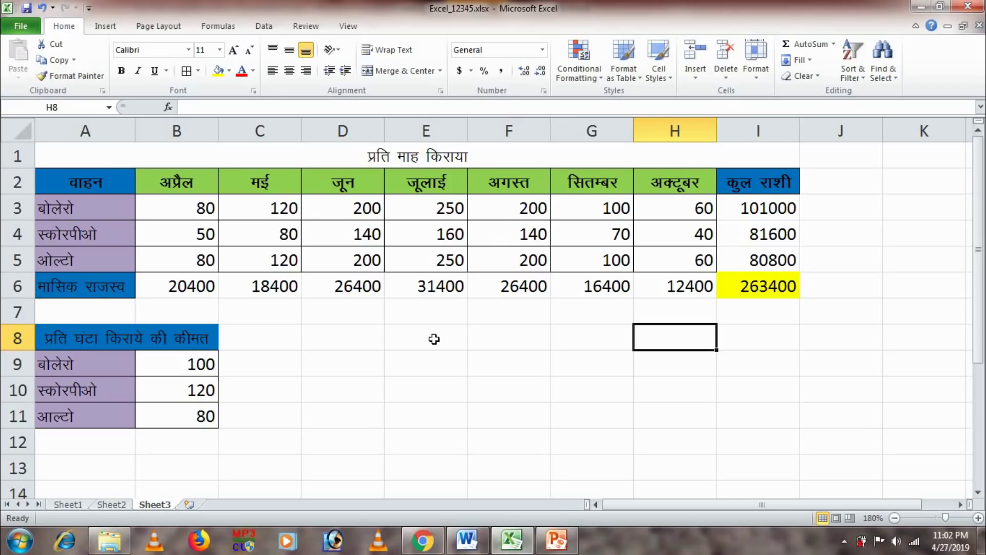
Step: Select the header row A2:H2 together with the monthly revenue row A6:H6
click(93, 184)
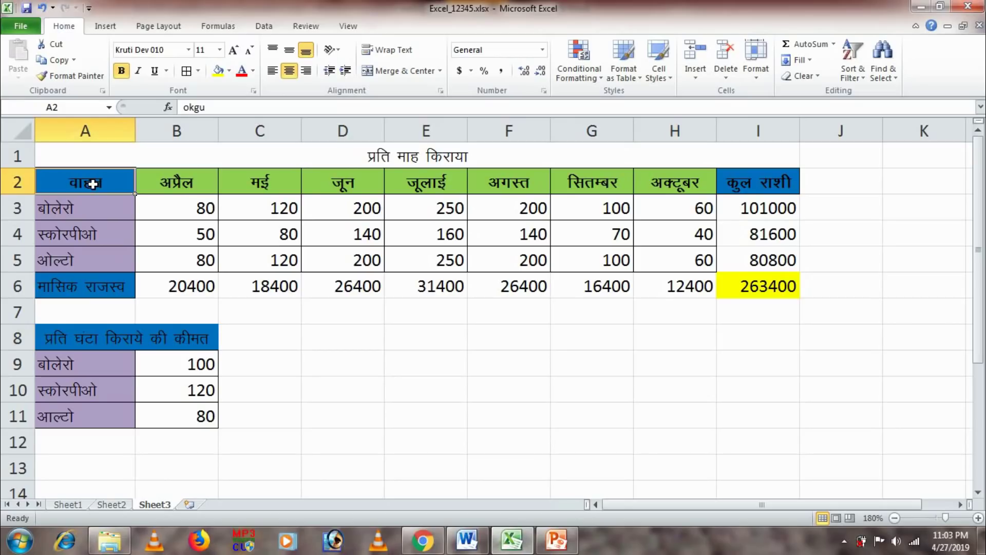
key(F8)
key(Right)
key(Right)
key(Right)
key(Right)
key(Right)
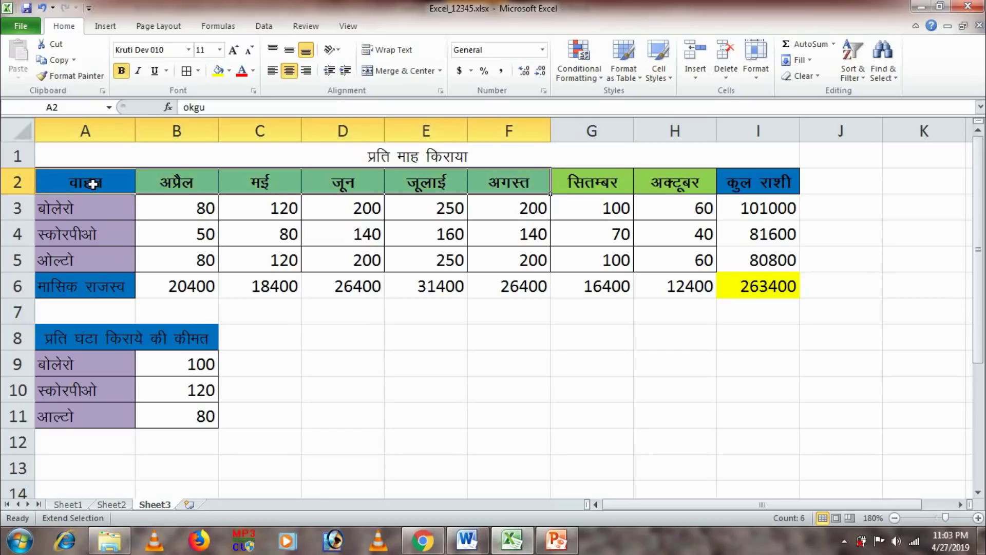
key(Right)
key(Right)
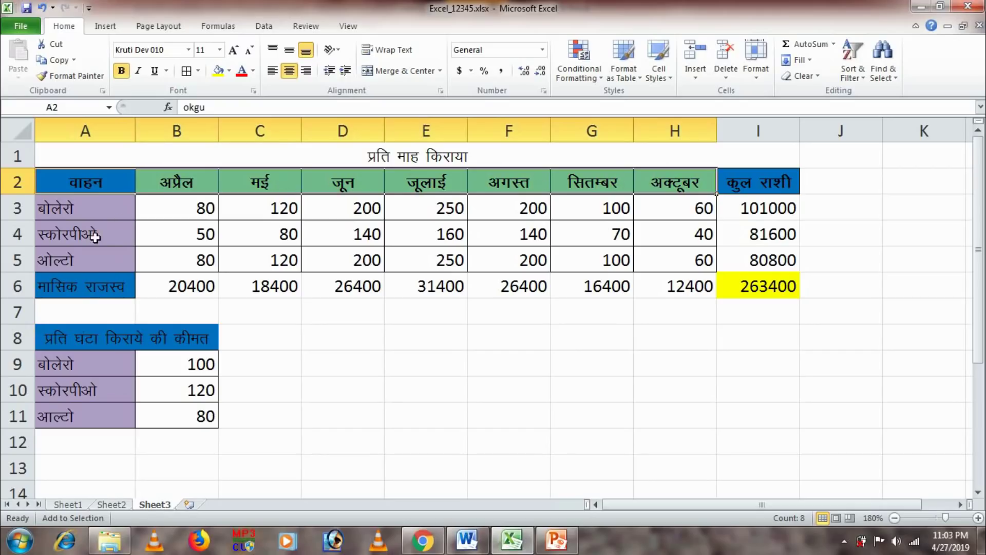
click(74, 287)
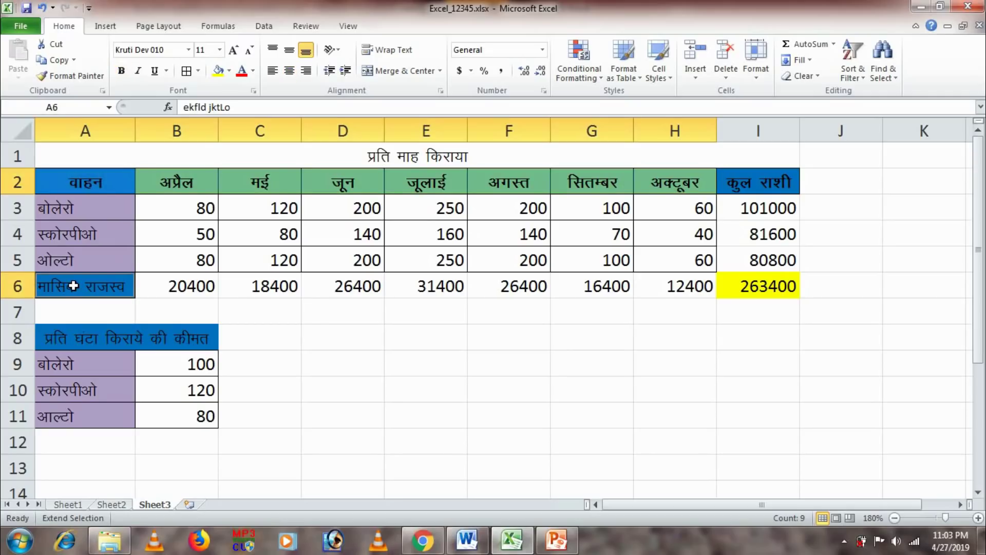
key(Right)
key(Right)
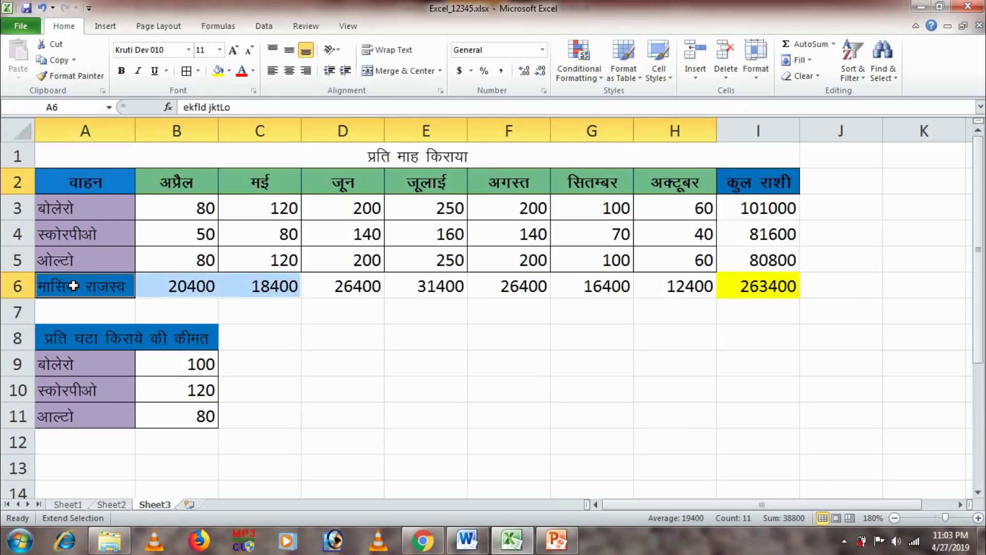
key(Right)
key(Right)
key(Right)
key(Right)
key(Right)
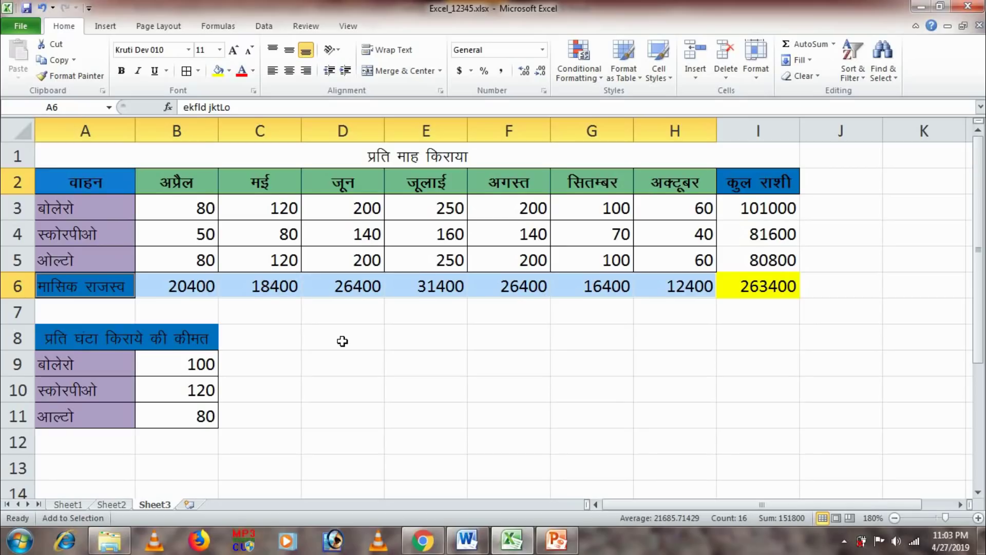
Step: Insert a clustered 2-D column chart of the selection and set its font to Kruti Dev 010
click(106, 27)
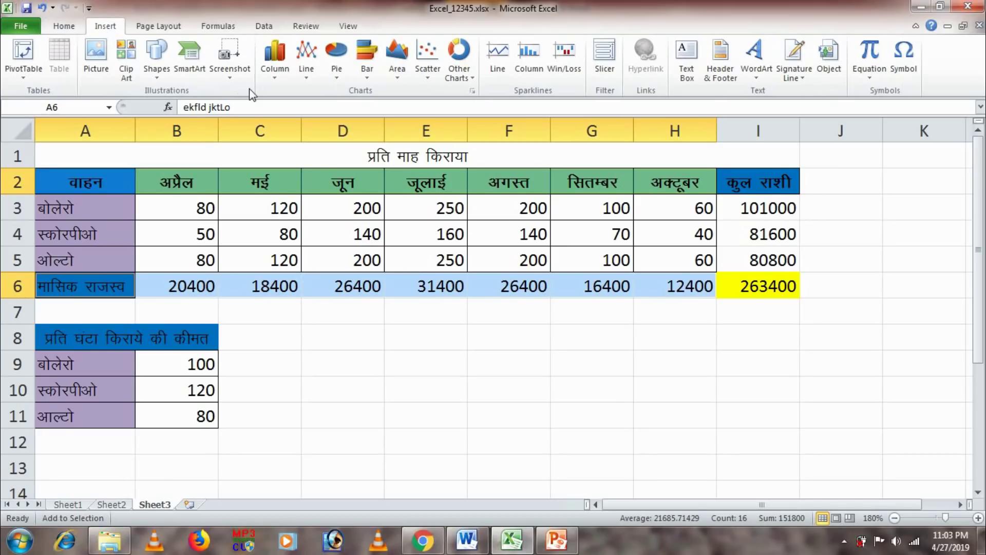
click(276, 60)
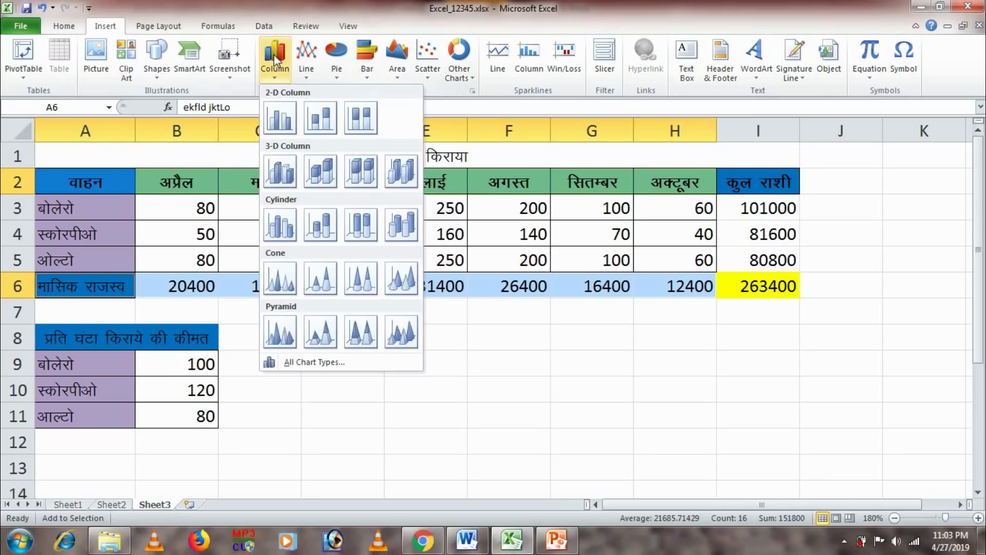
click(277, 117)
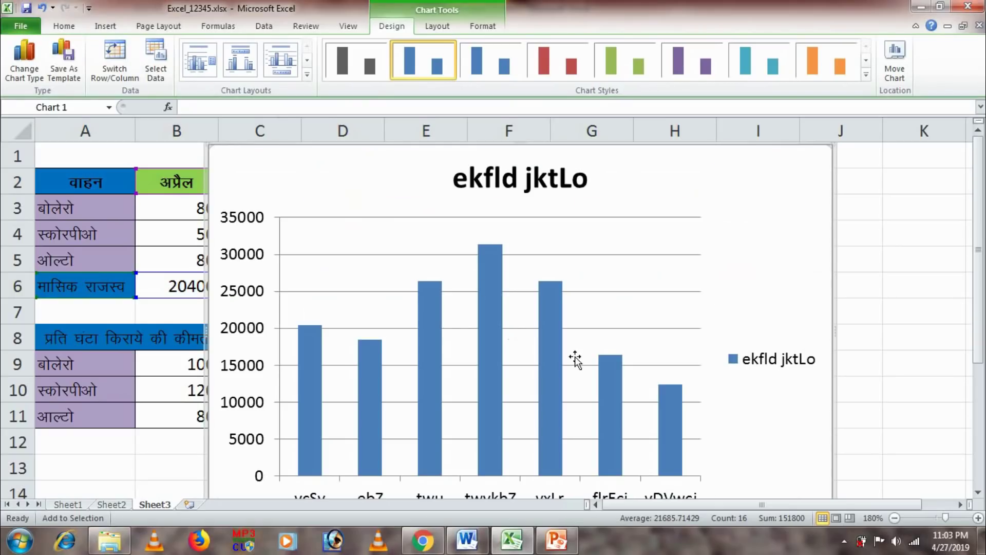
click(64, 27)
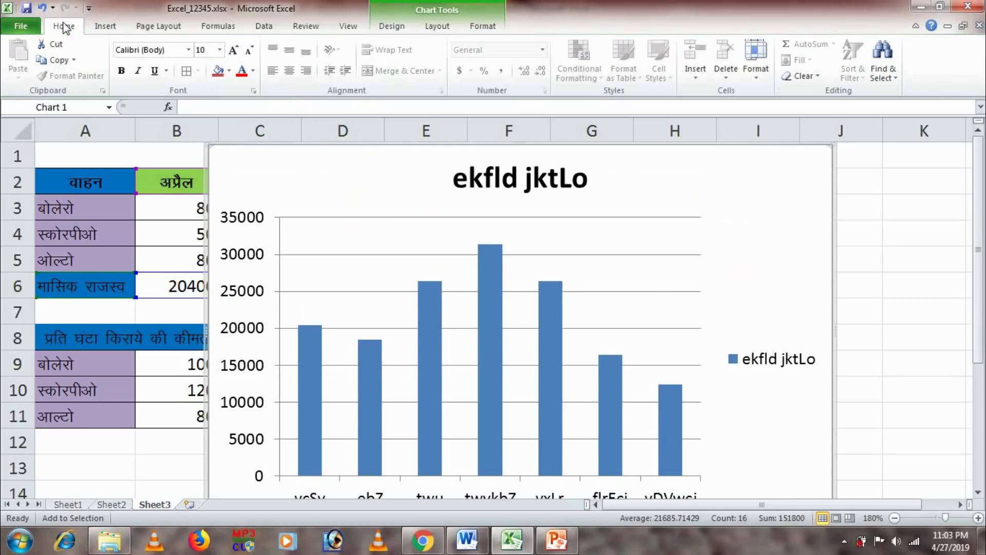
click(189, 50)
text(K)
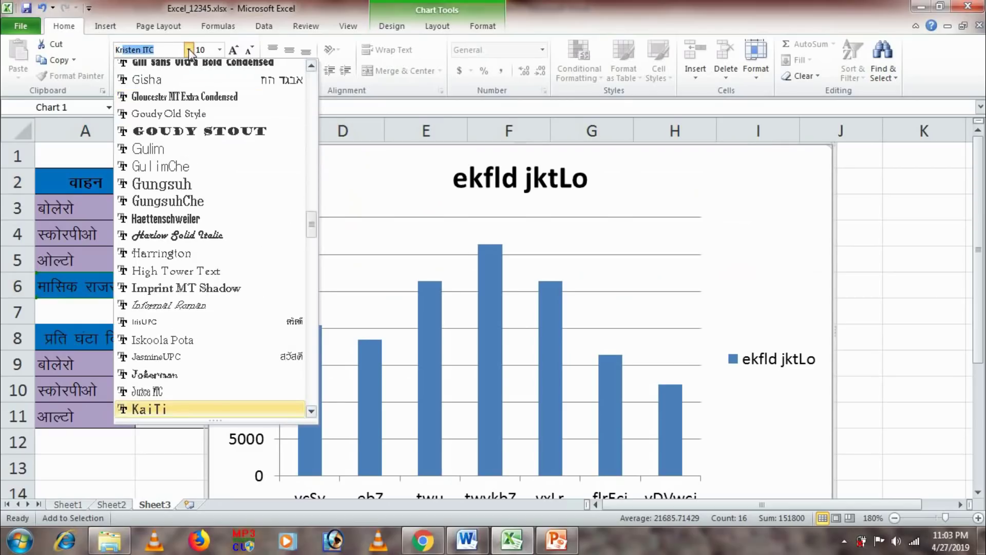
text(ruti Dev 010)
key(Return)
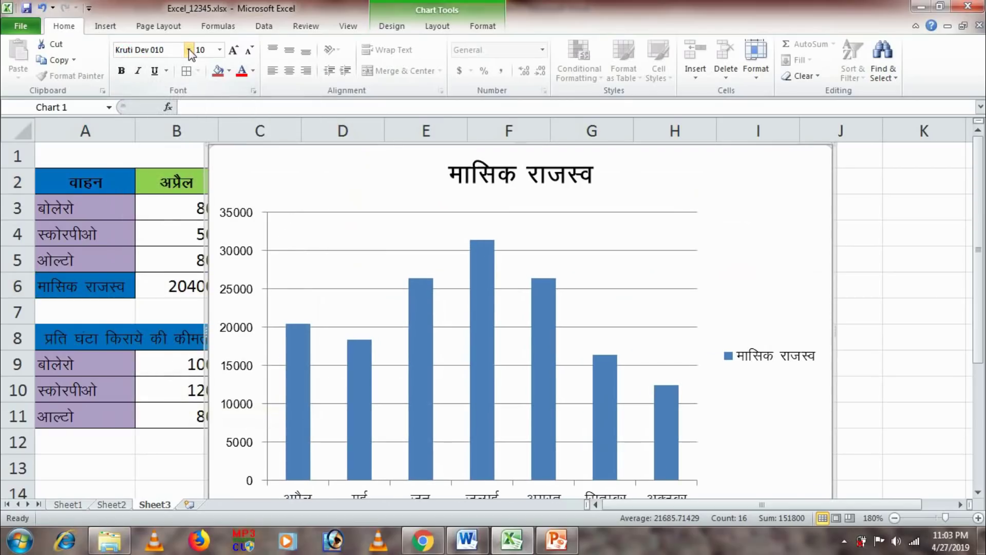
Step: Move the chart to cell F7 on a new Sheet4 and save the workbook
key(Delete)
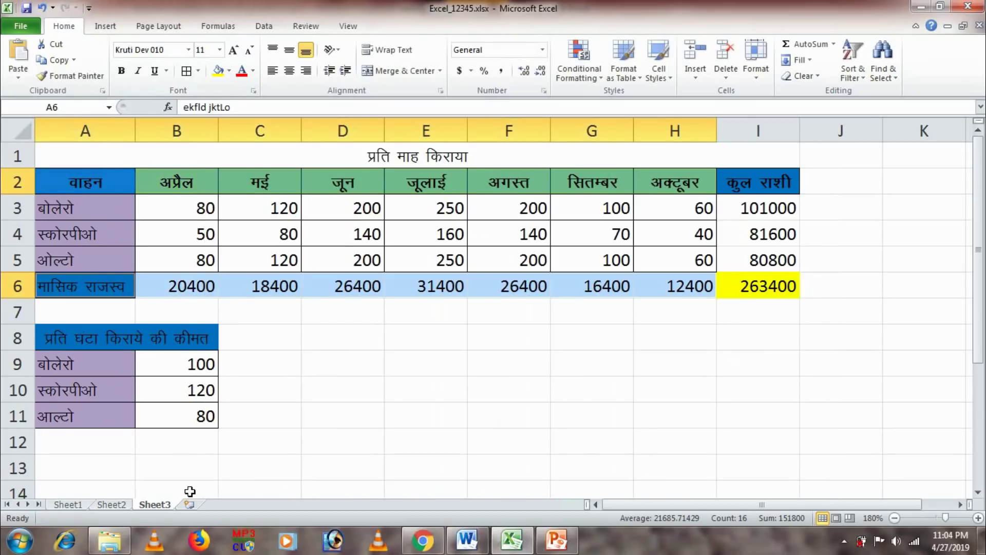
click(189, 505)
click(279, 227)
key(ctrl+v)
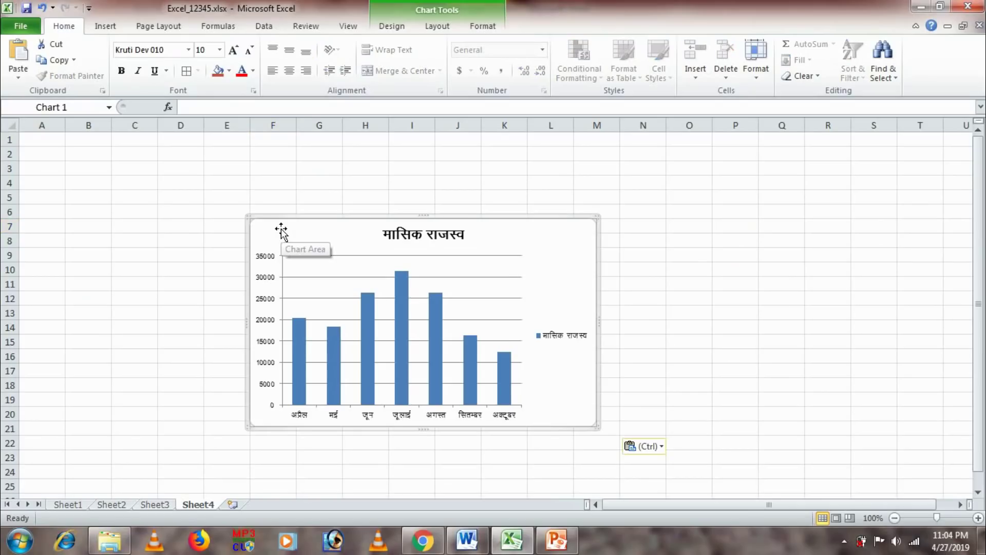
click(26, 9)
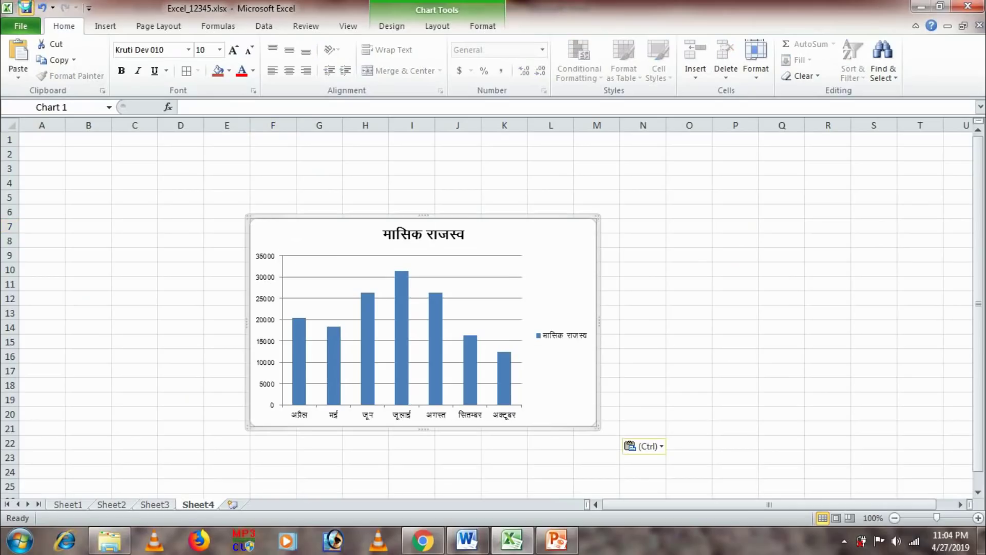
click(466, 540)
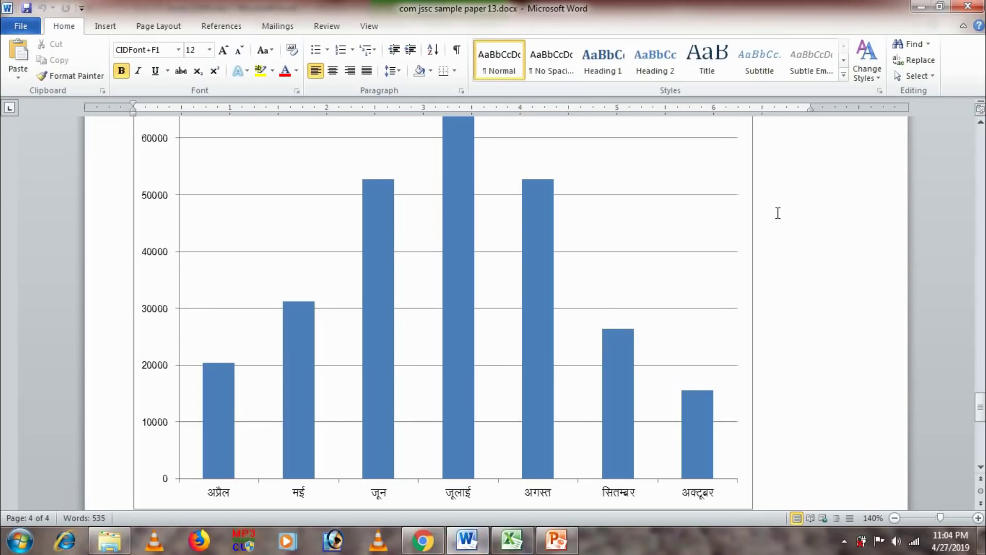
Step: Delete the revenue chart's legend in Excel, then go to blank slide 3 in PowerPoint
click(554, 540)
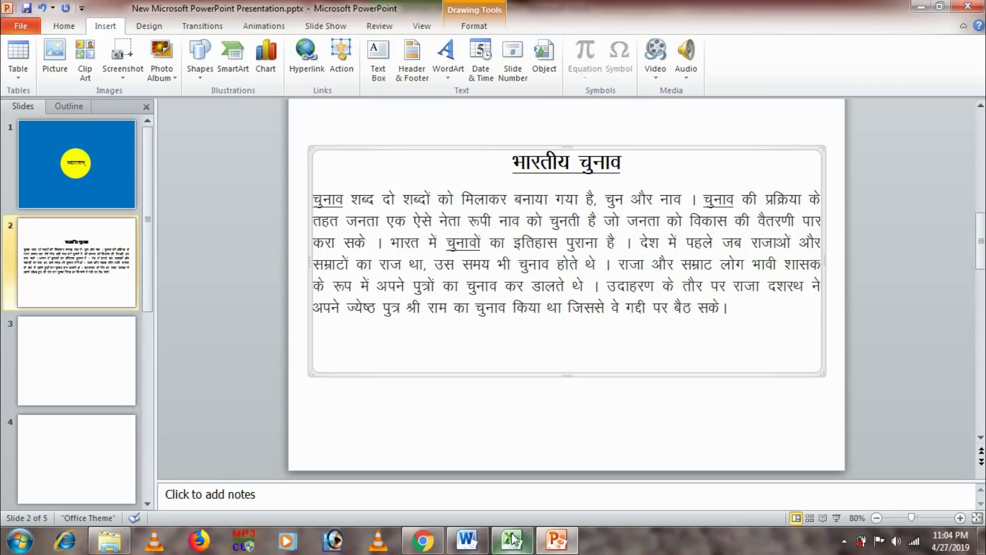
click(512, 539)
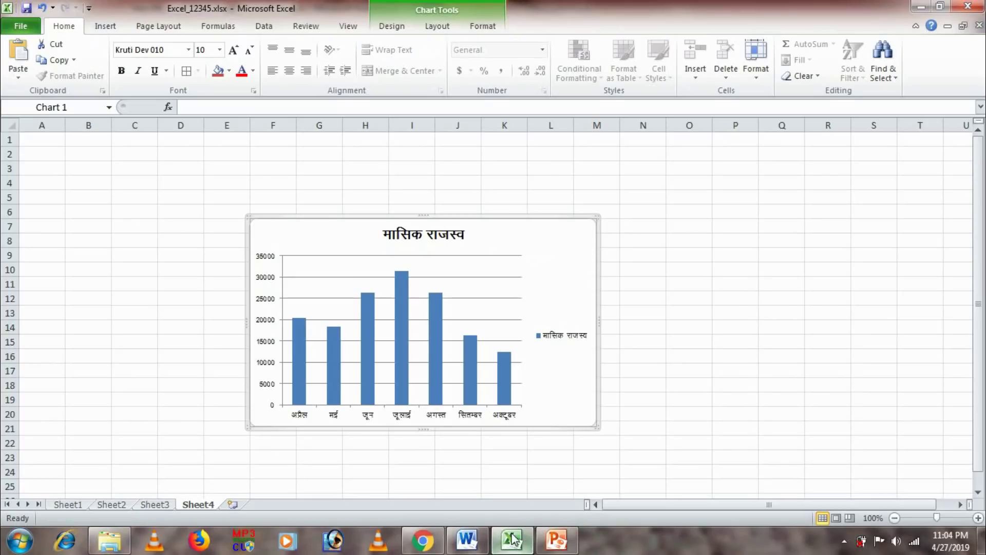
click(566, 337)
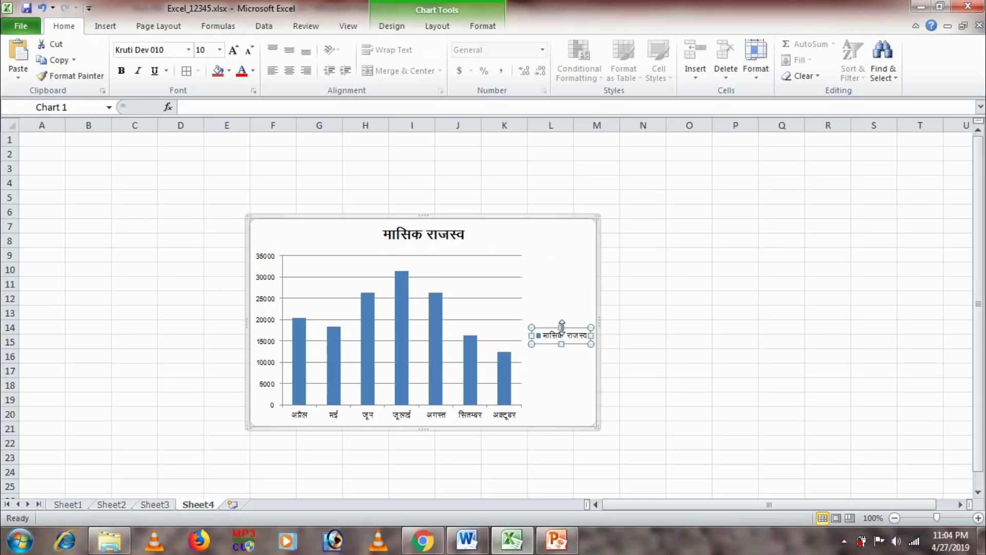
key(Delete)
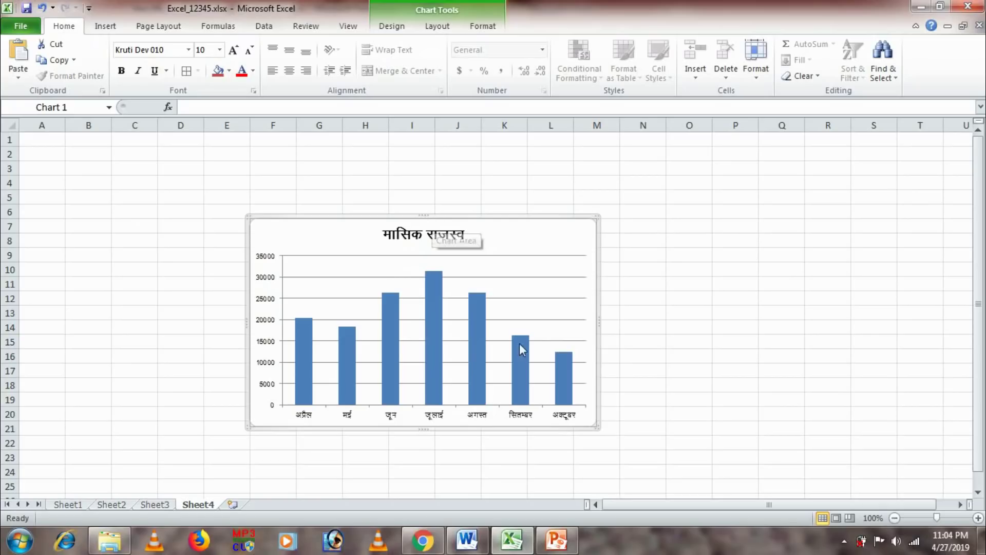
click(556, 539)
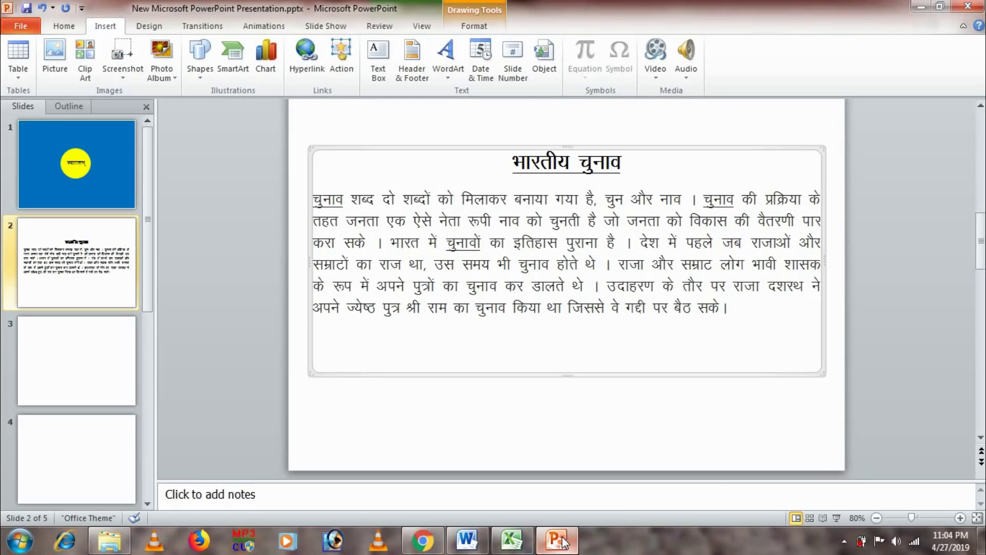
click(103, 361)
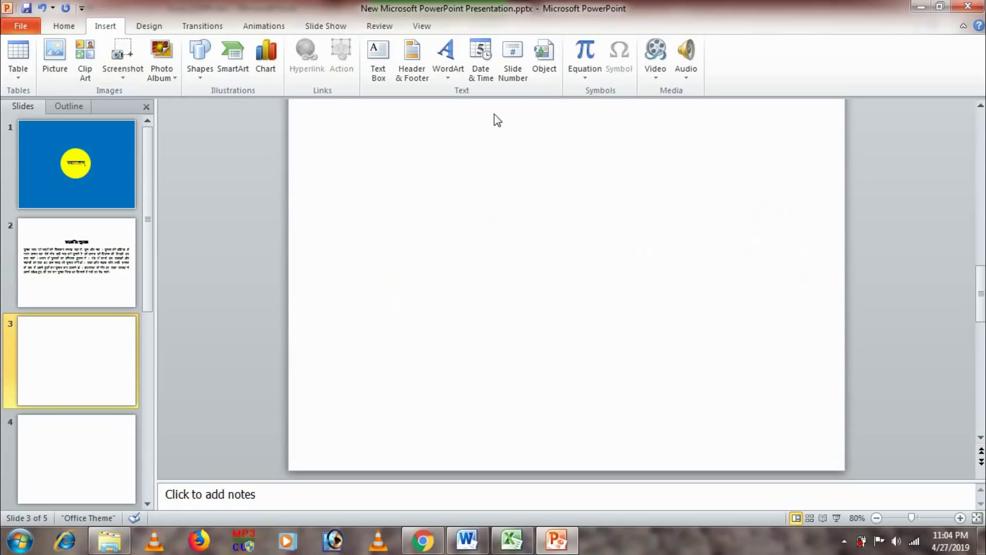
Step: Embed Excel_12345.xlsx from the Desktop project folder as an object on slide 3
click(543, 69)
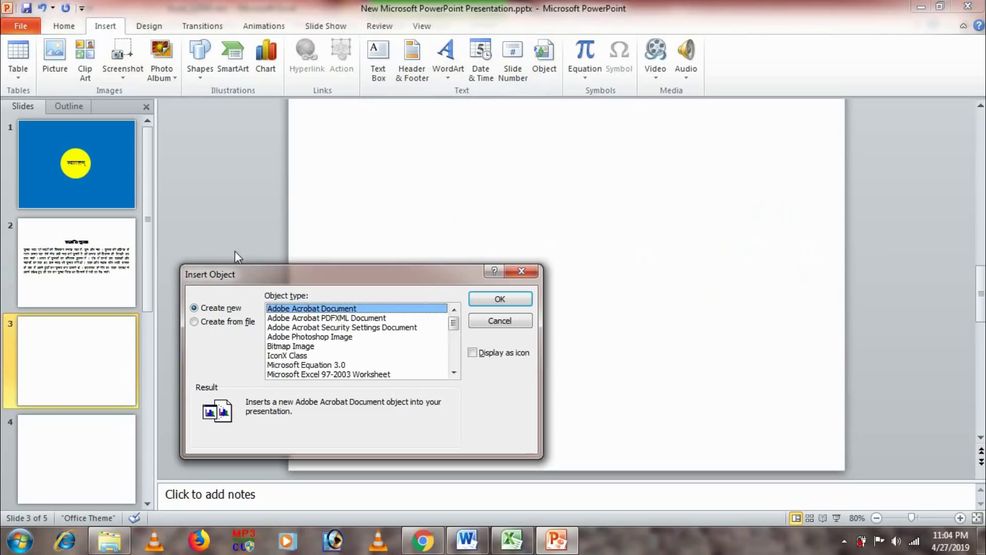
click(210, 324)
click(295, 340)
click(296, 340)
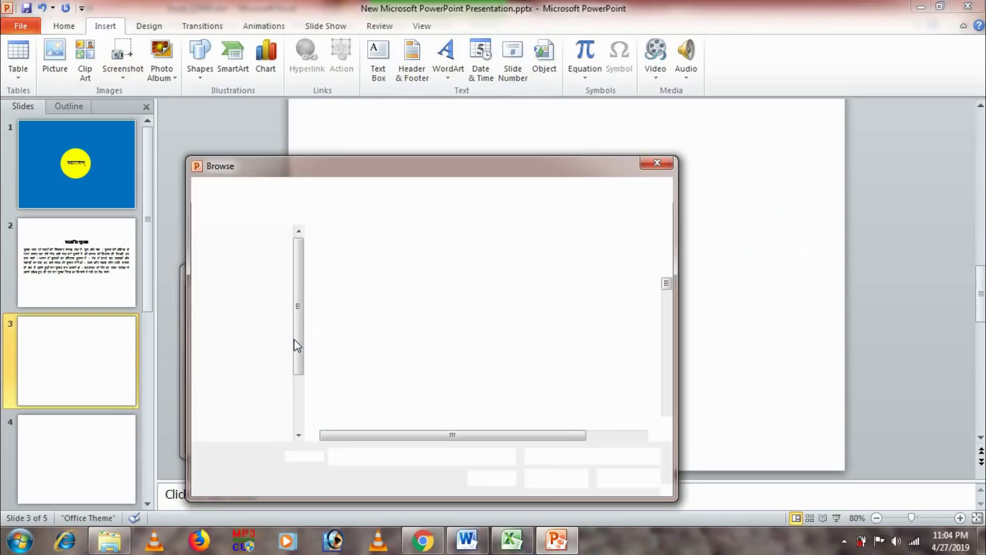
click(255, 287)
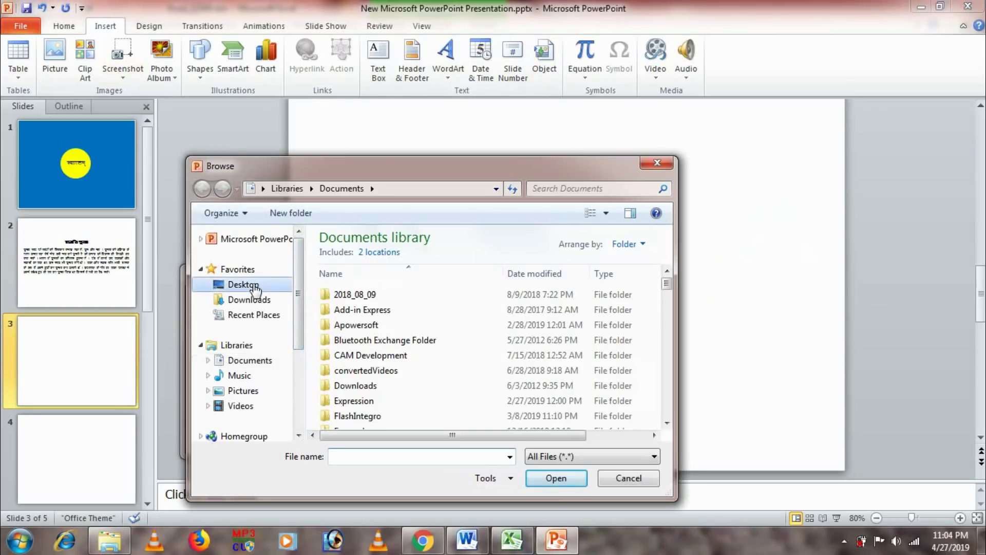
click(363, 290)
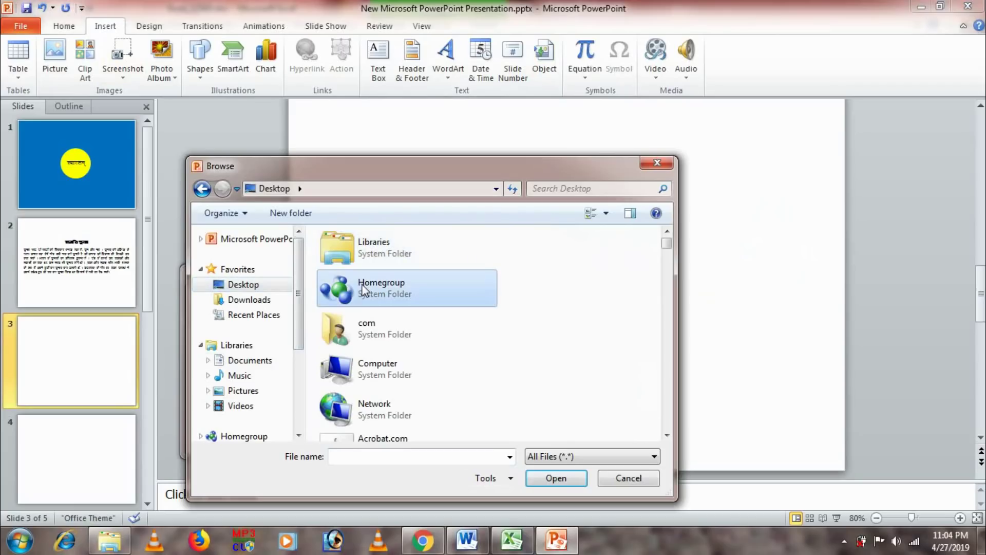
key(r)
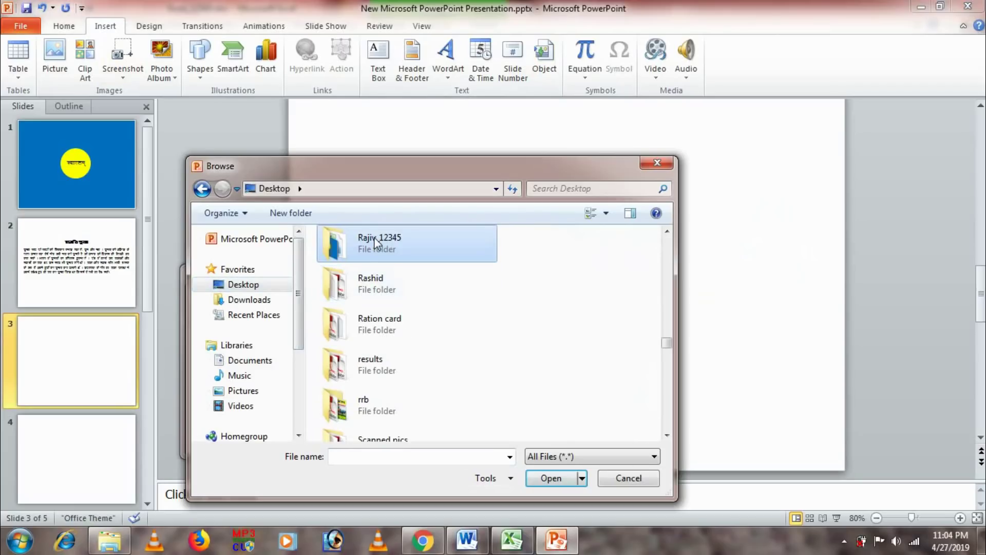
double_click(376, 243)
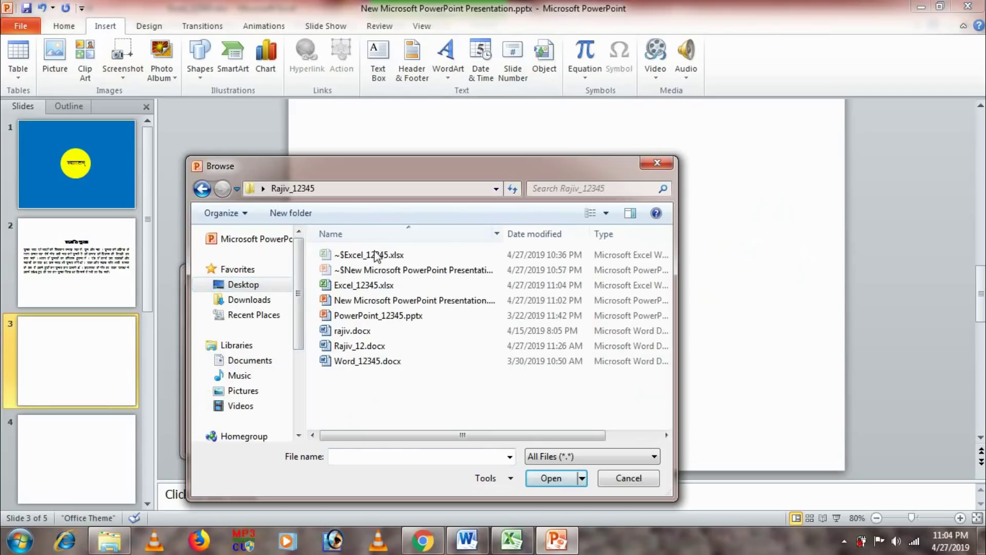
click(362, 284)
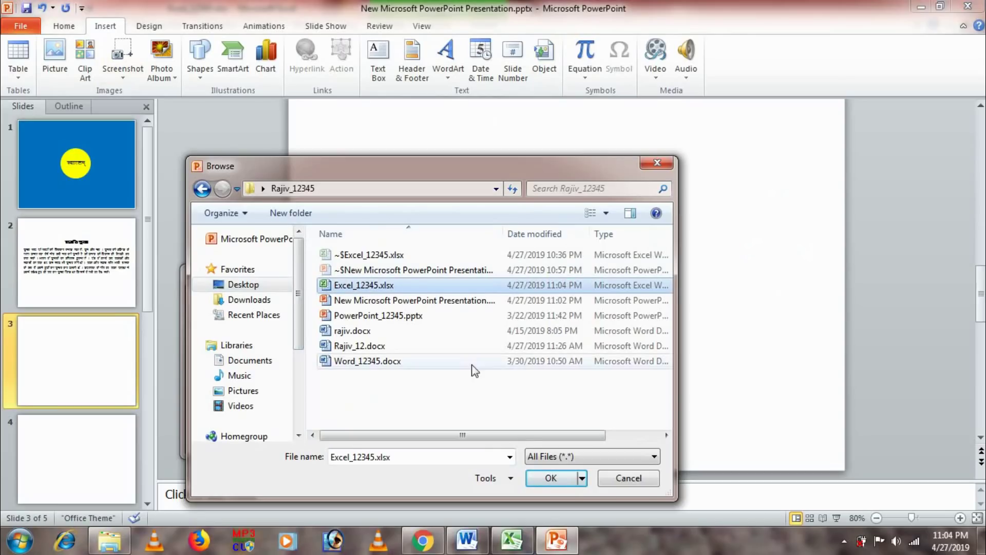
click(542, 481)
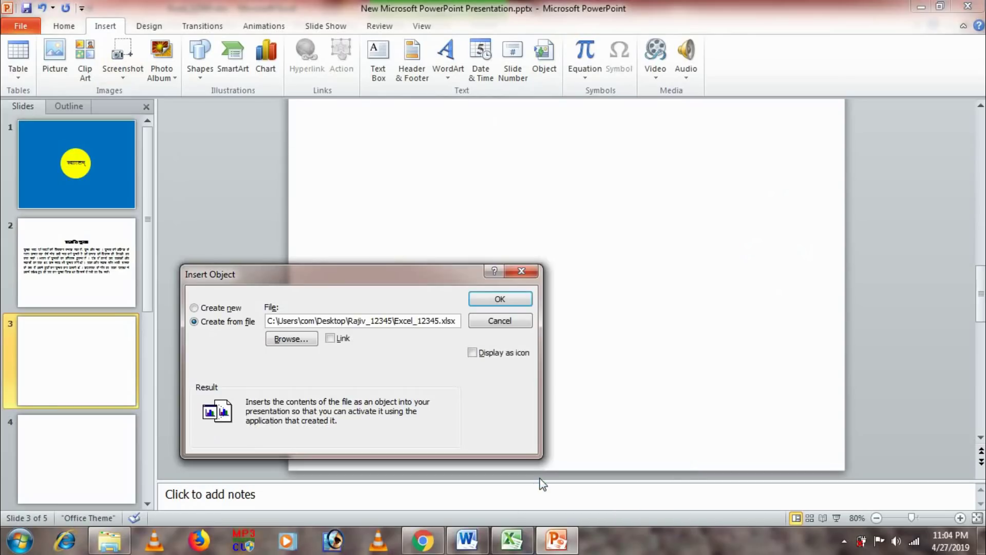
click(500, 300)
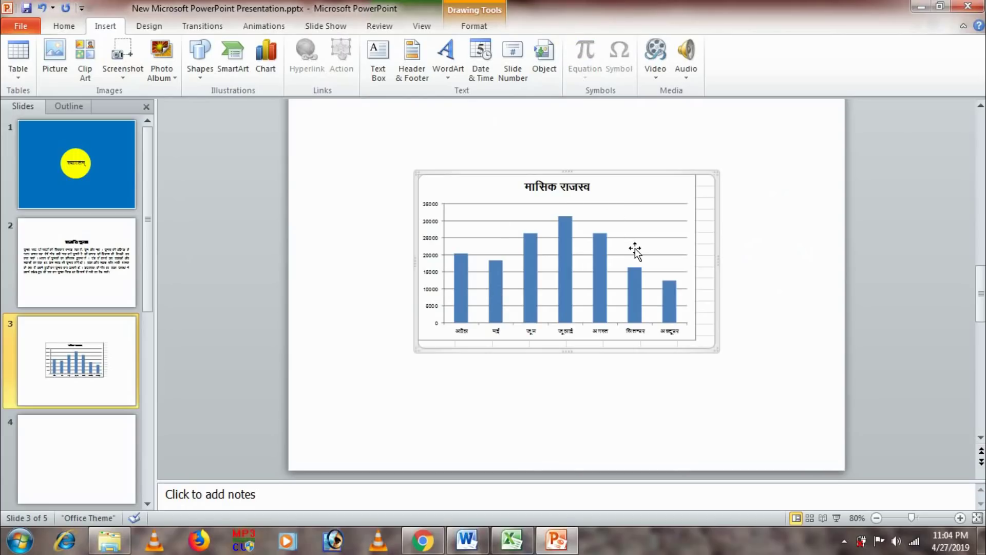
Step: Scroll Word's question paper to the sample bar and pie charts, then return to Excel
click(467, 547)
drag(980, 411, 979, 322)
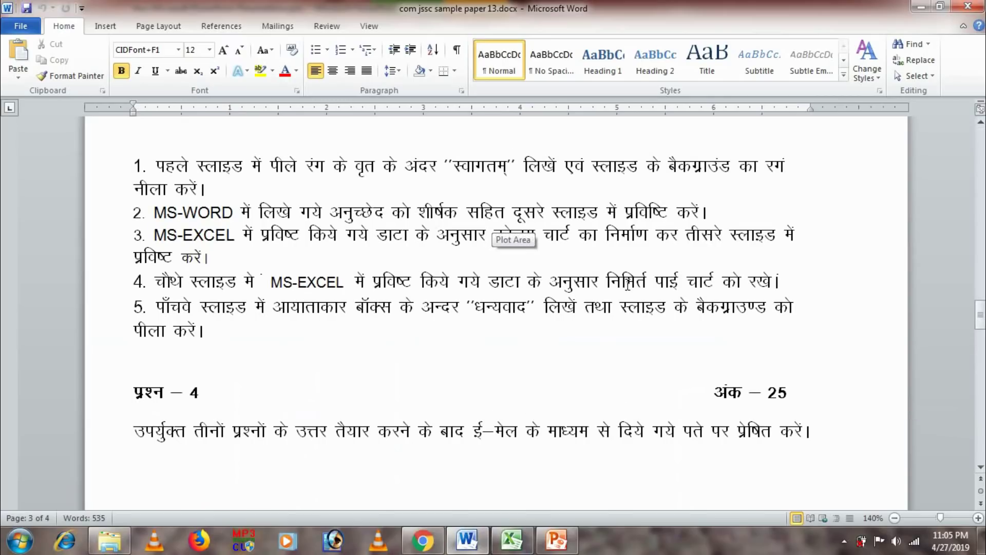
drag(979, 316, 979, 429)
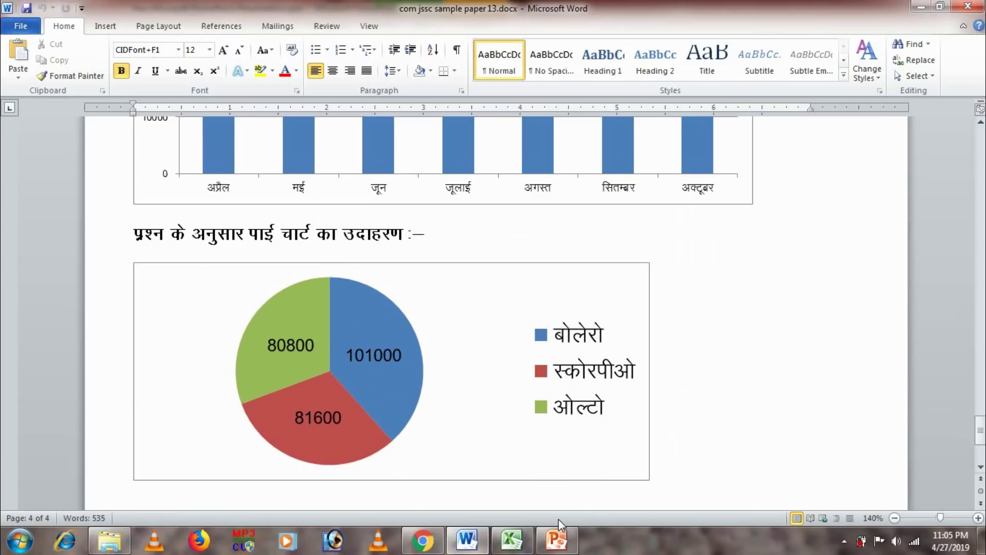
click(512, 540)
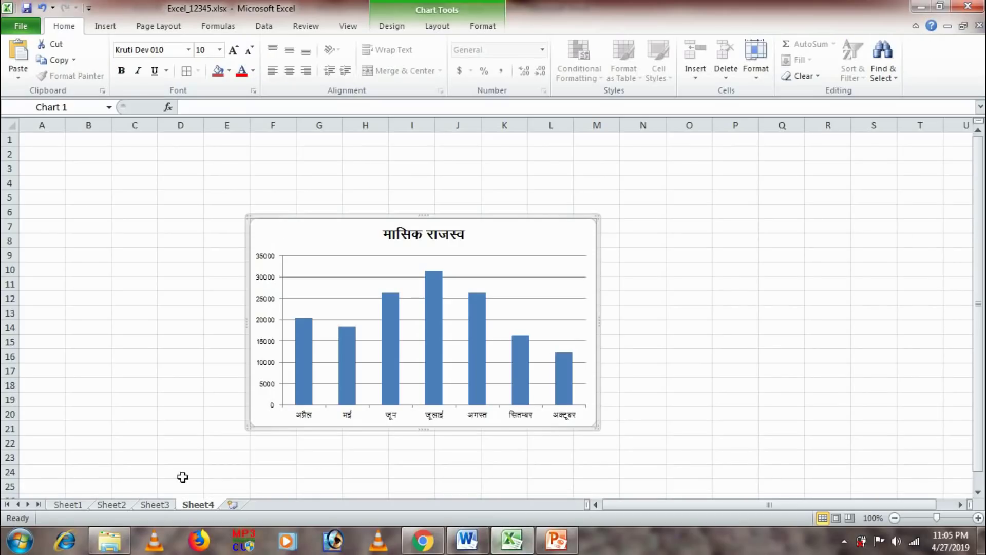
Step: On Sheet3, select the vehicle names A3:A5 together with their totals I3:I5
click(167, 504)
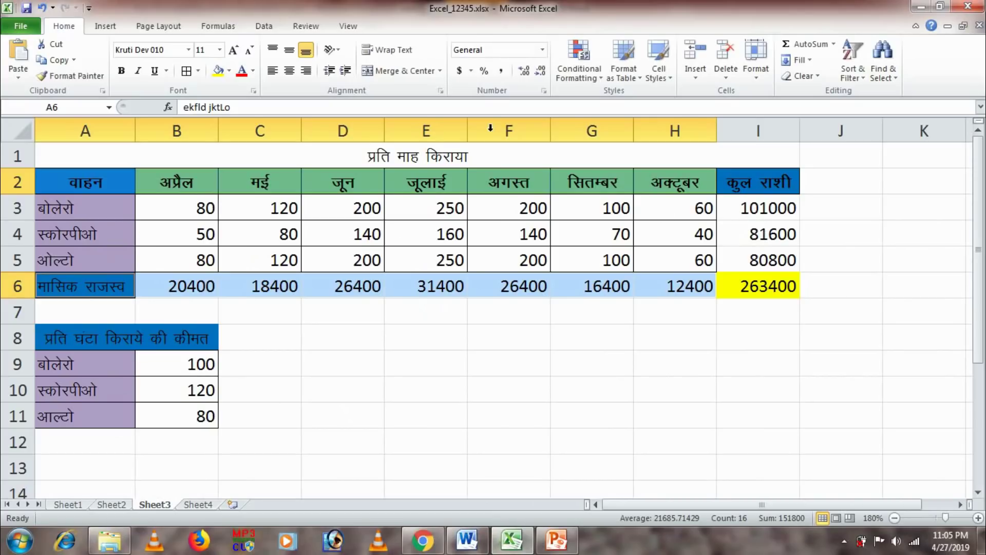
click(104, 205)
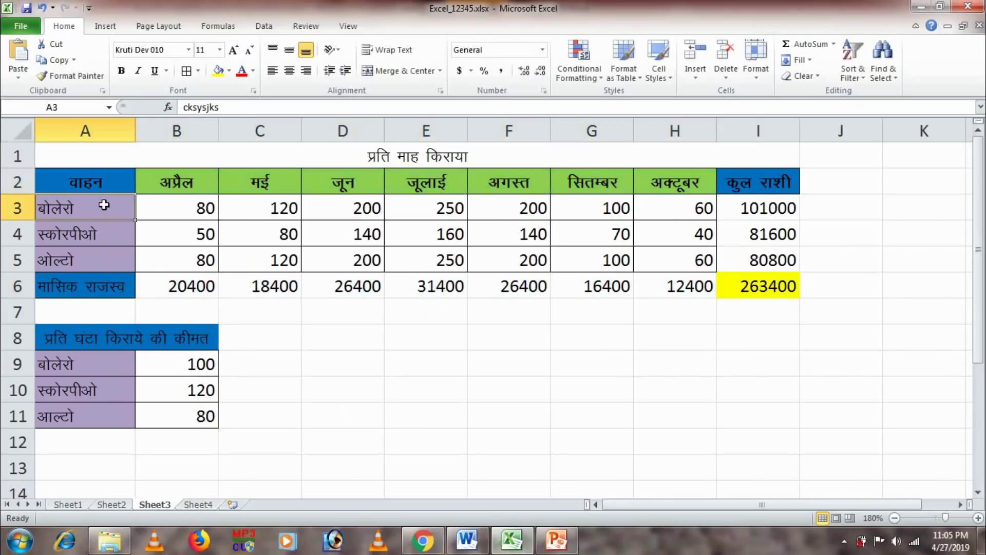
key(F8)
key(Down)
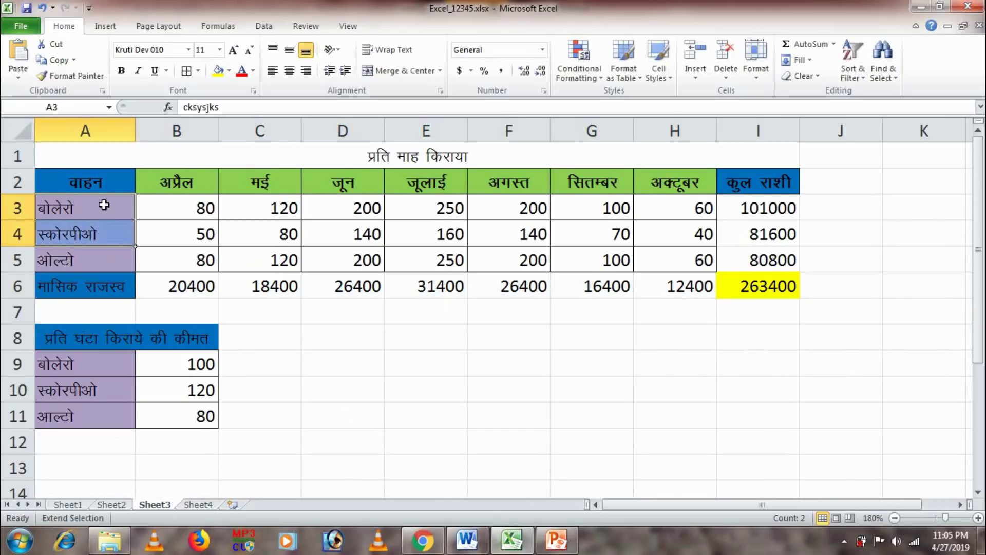
key(Down)
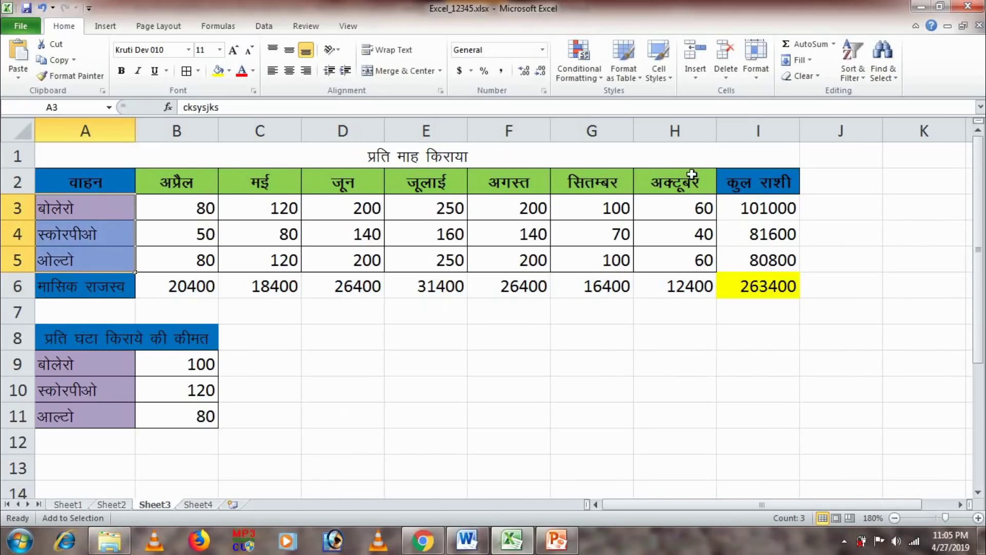
click(759, 209)
key(F8)
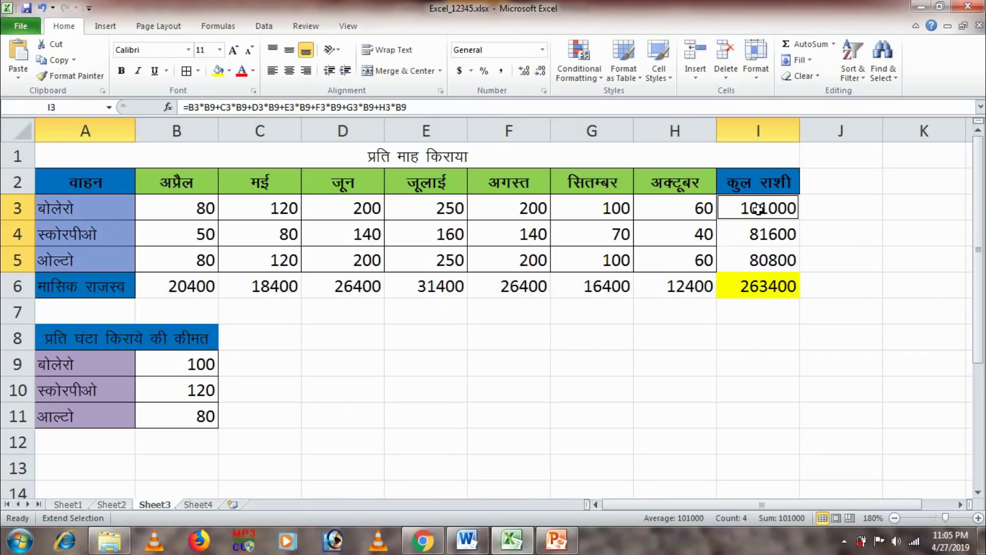
key(Down)
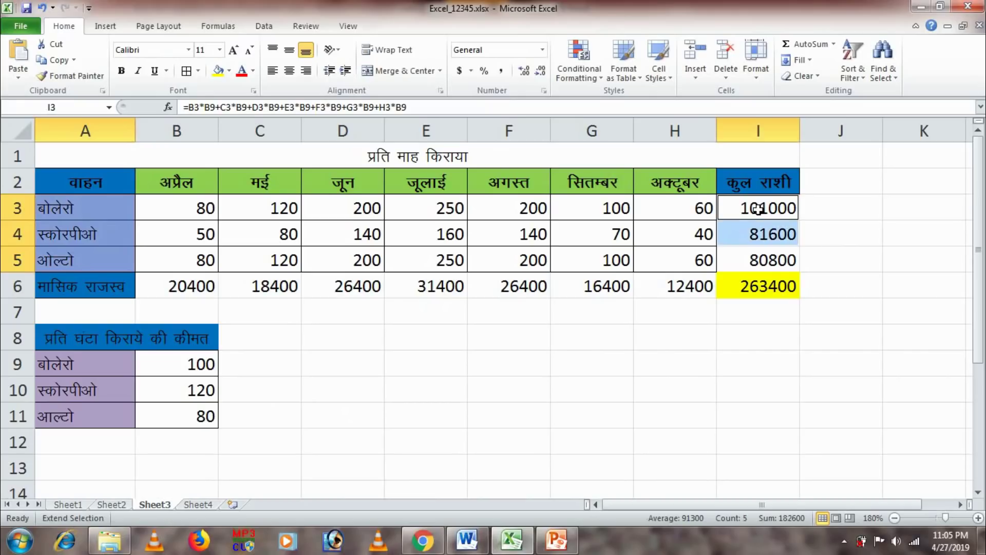
key(Down)
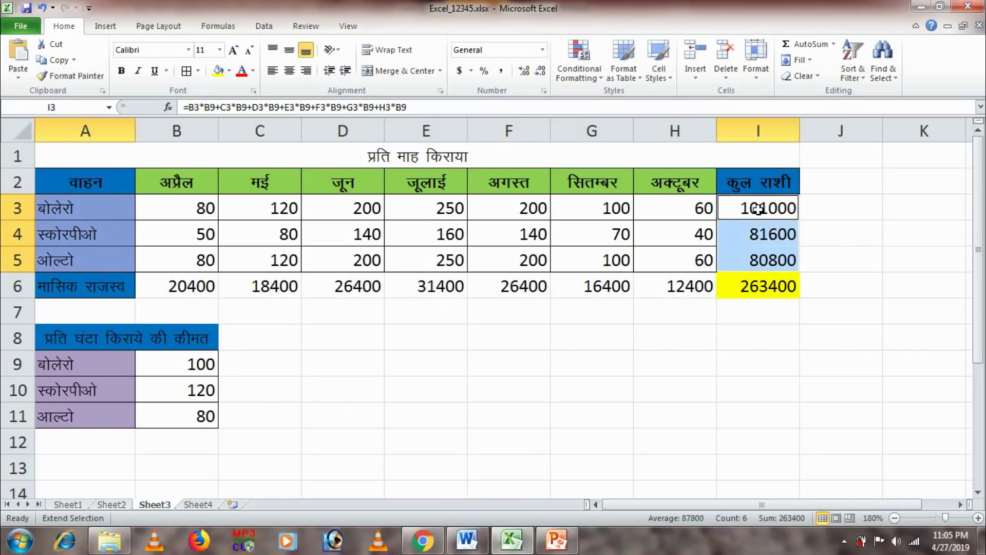
key(shift+F8)
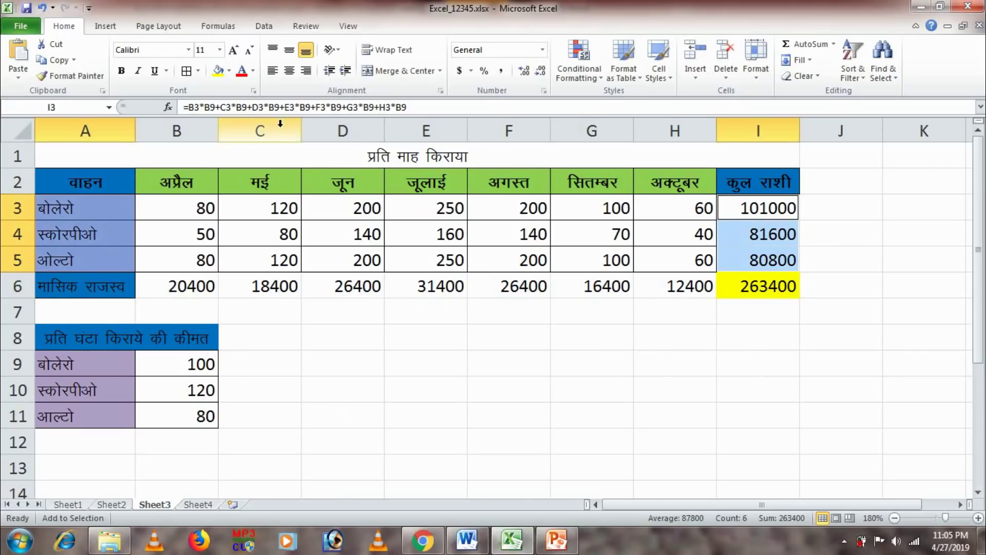
Step: Insert a 2-D pie chart of the vehicle totals and set its font to Kruti Dev 010
click(105, 26)
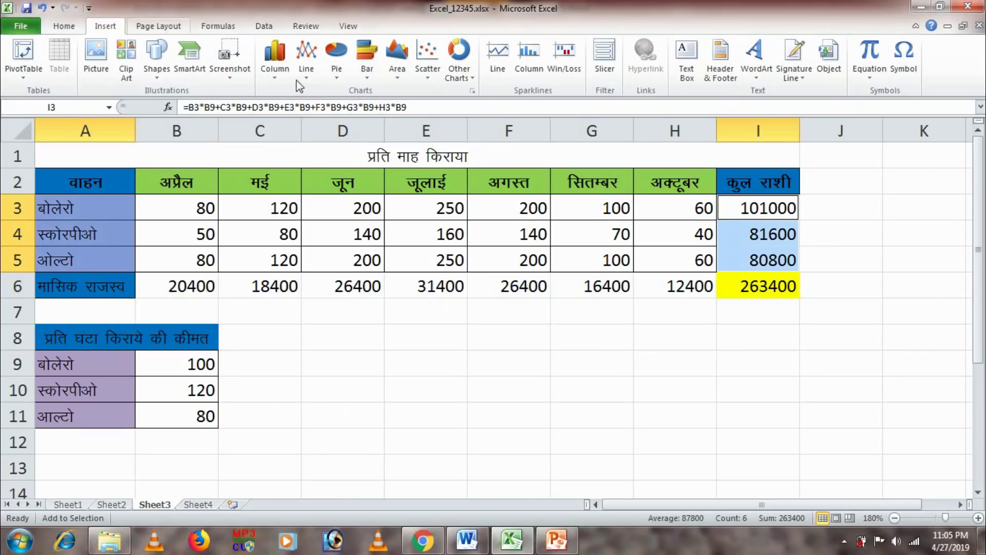
click(337, 67)
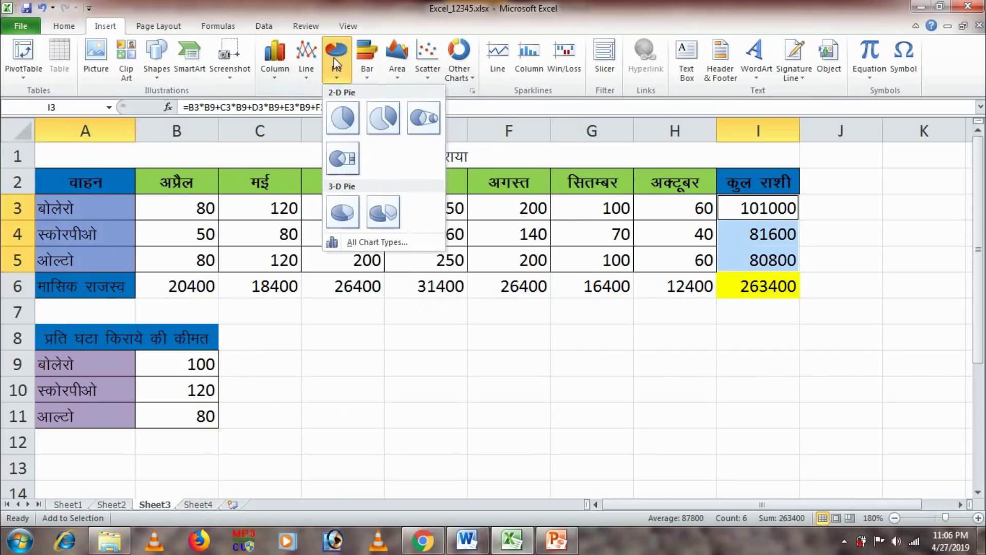
click(341, 117)
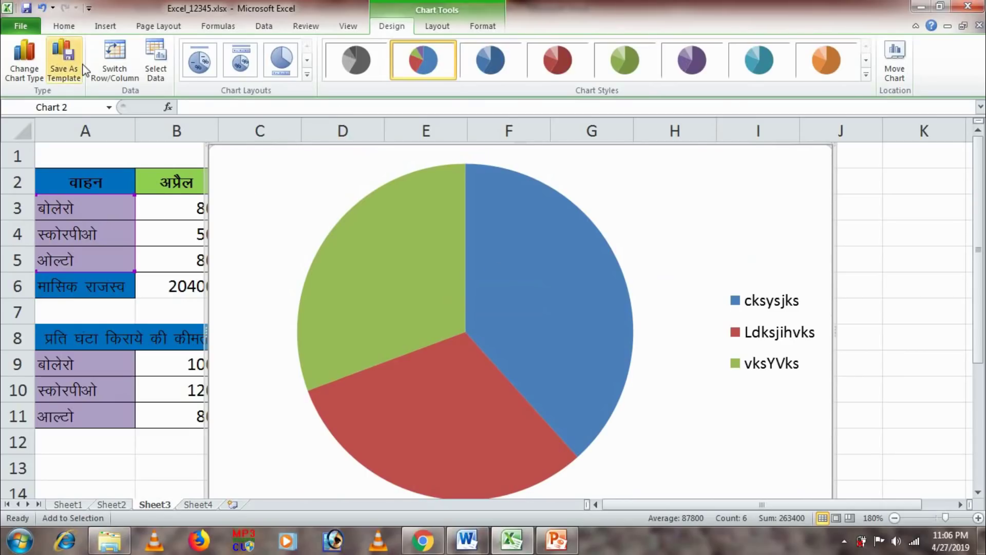
click(64, 26)
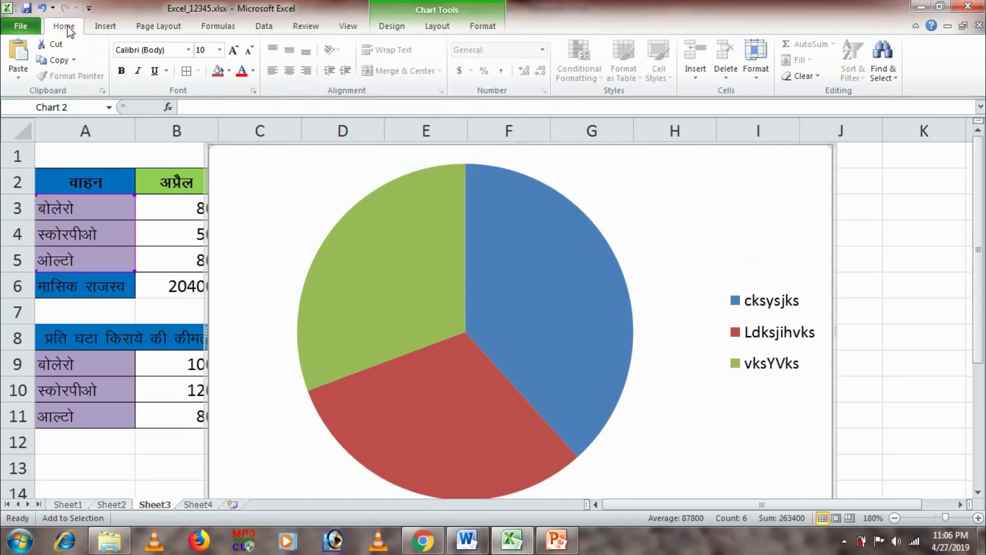
click(189, 51)
text(Kruti Dev 010)
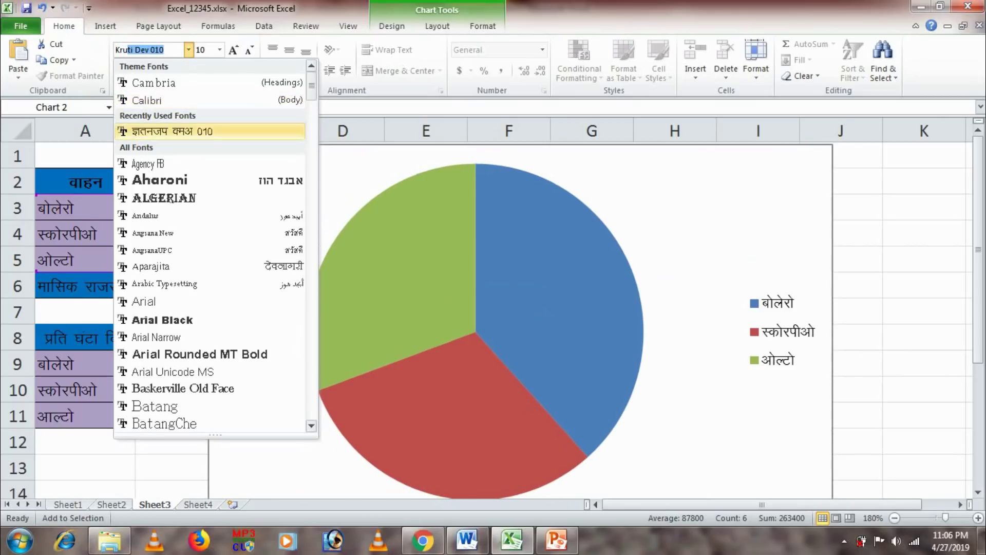
click(187, 50)
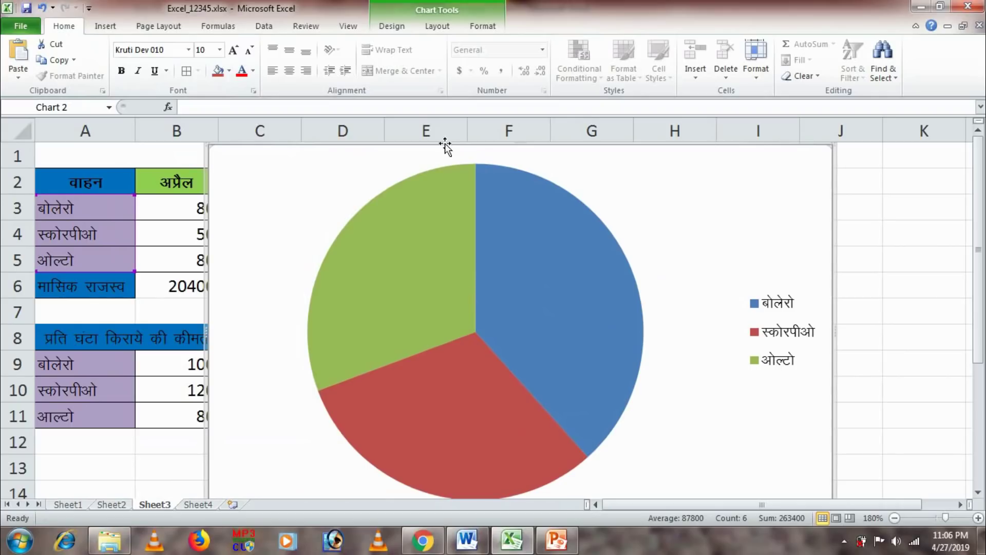
Step: Centre the value data labels on each slice and cut the chart from Sheet3
click(444, 30)
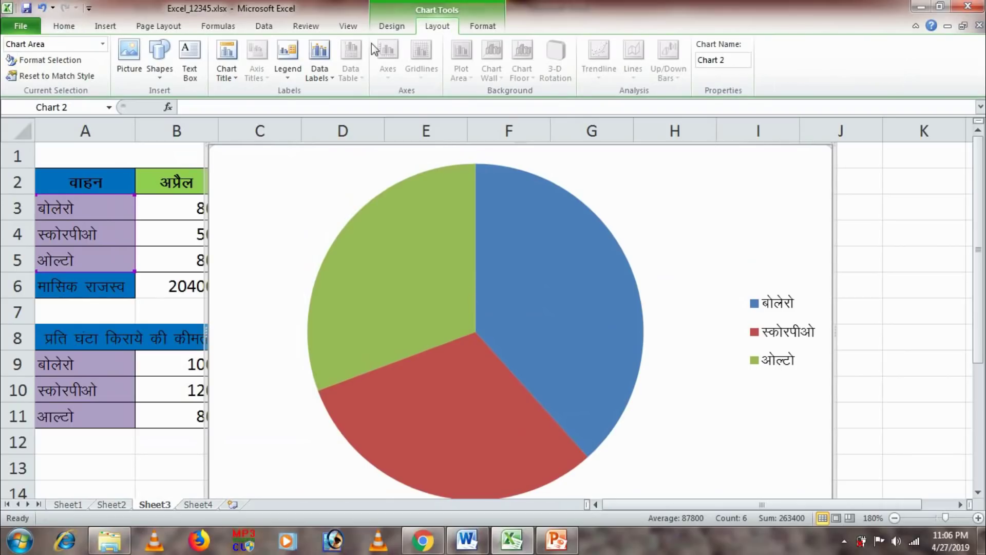
click(331, 75)
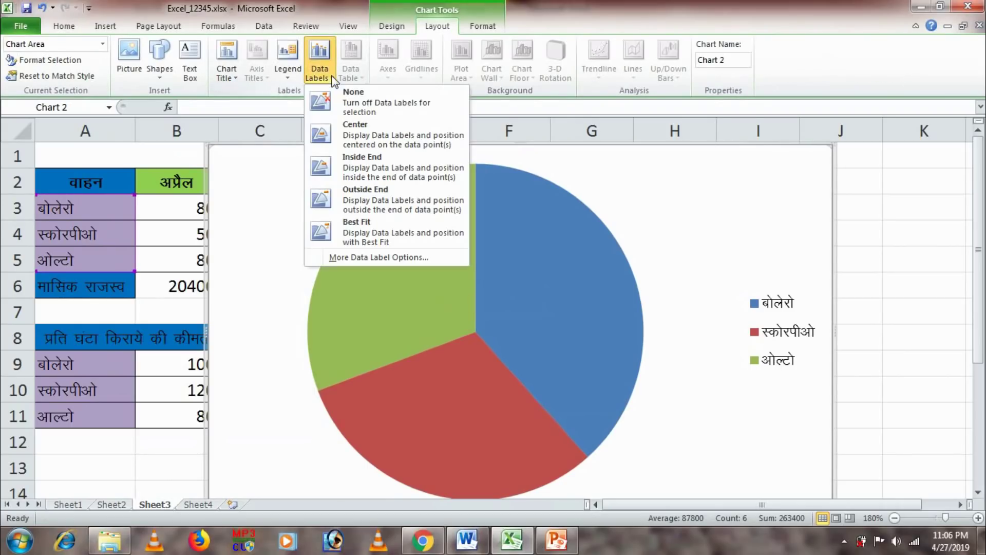
click(353, 134)
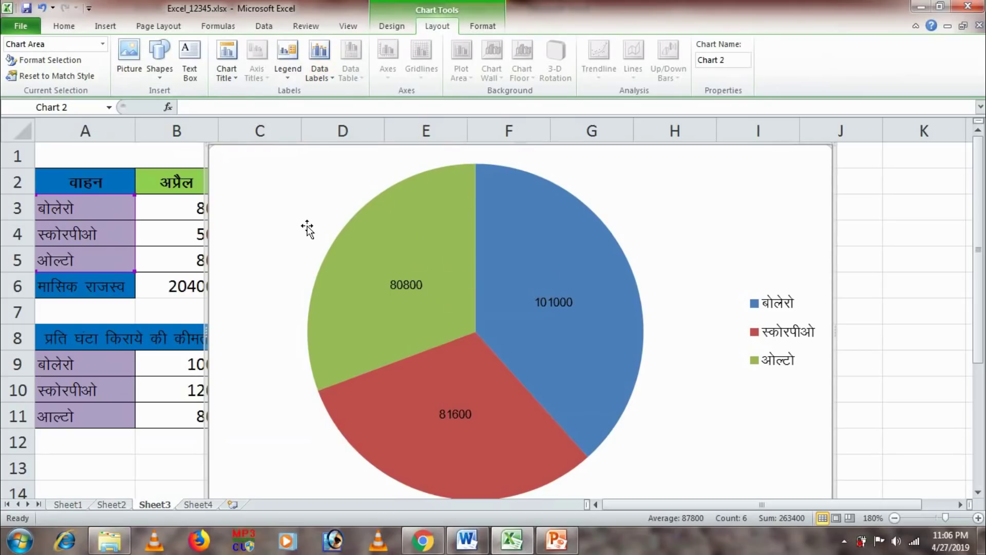
key(Delete)
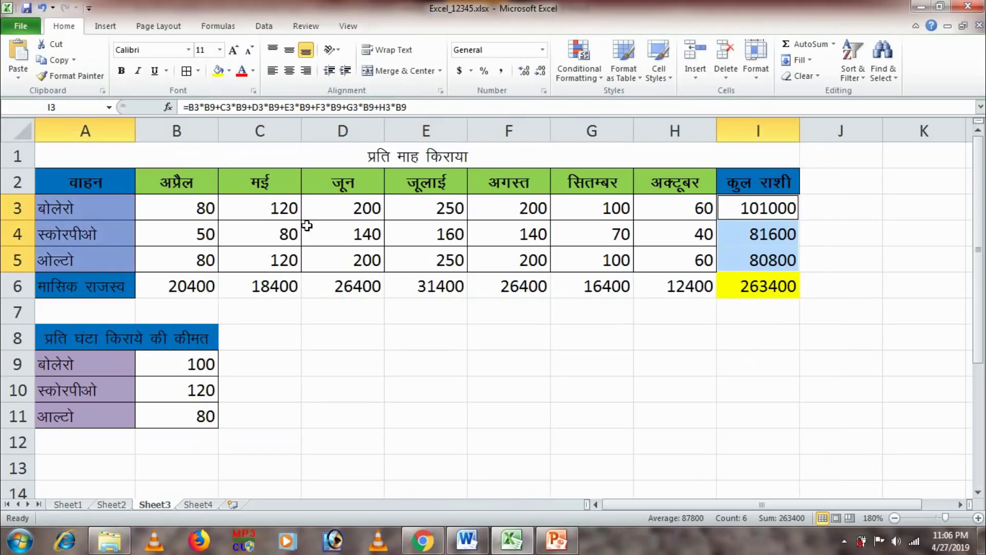
Step: Paste the pie chart at cell F7 on a new Sheet5 and save the workbook
click(232, 504)
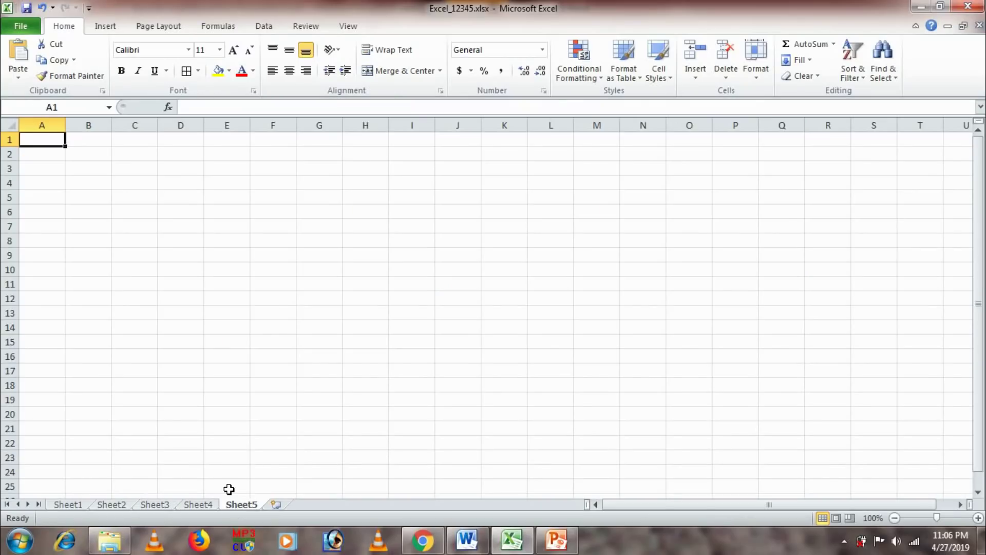
click(284, 230)
key(ctrl+v)
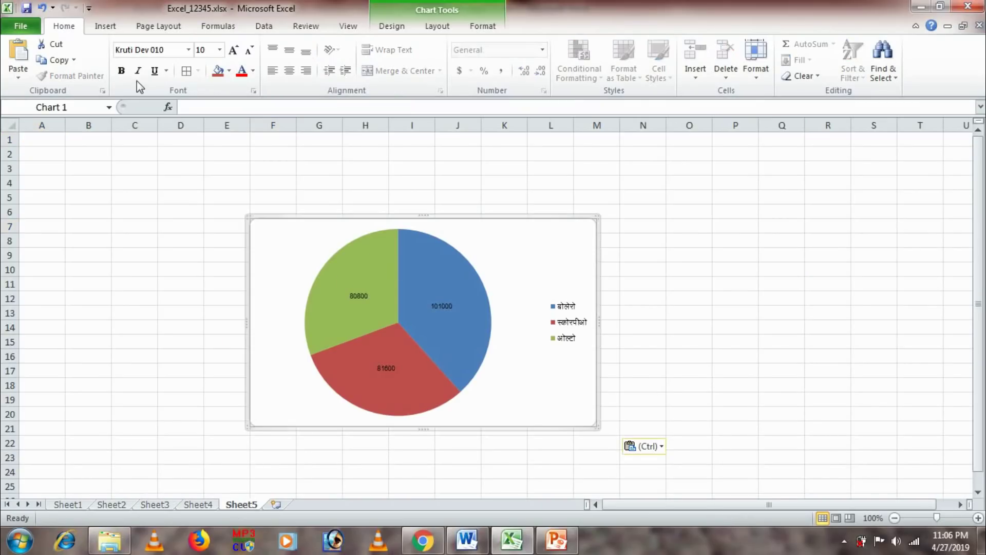
click(26, 8)
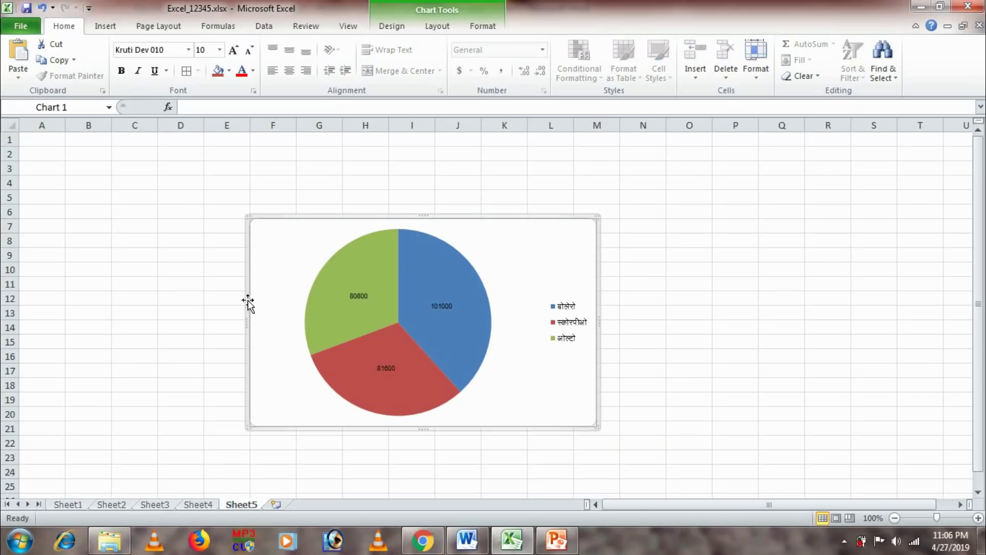
click(557, 540)
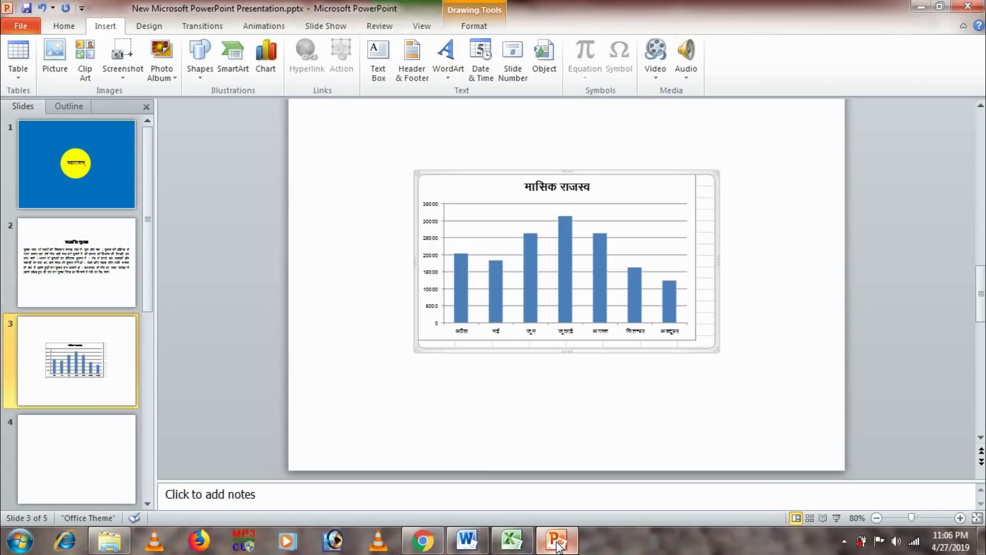
Step: On slide 4, embed Excel_12345.xlsx from Desktop > Rajiv_12345 as an object
click(110, 444)
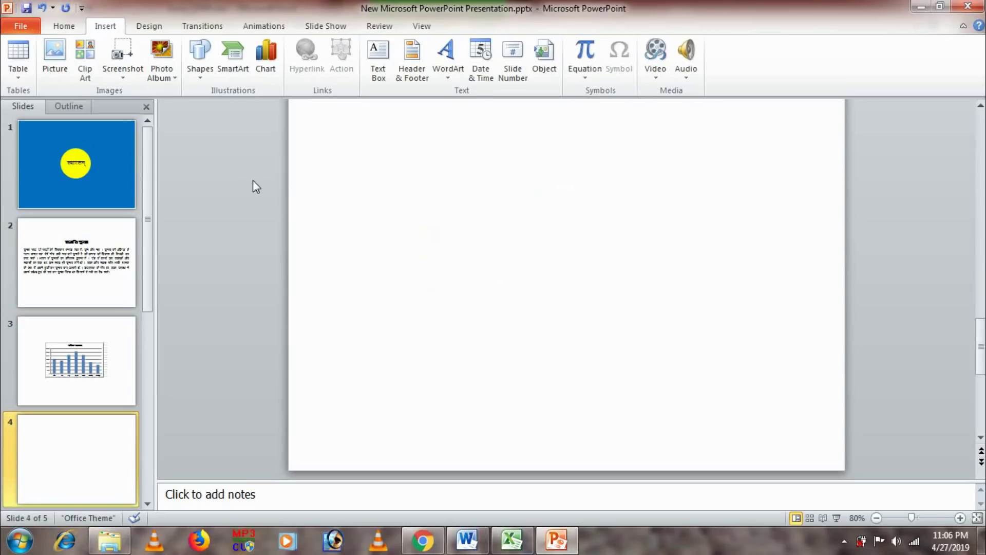
click(545, 52)
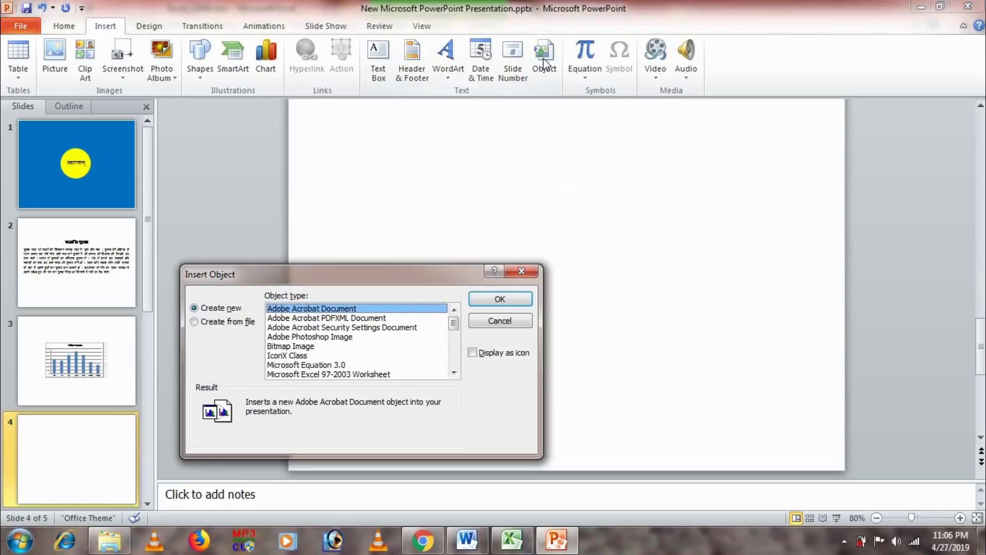
click(213, 322)
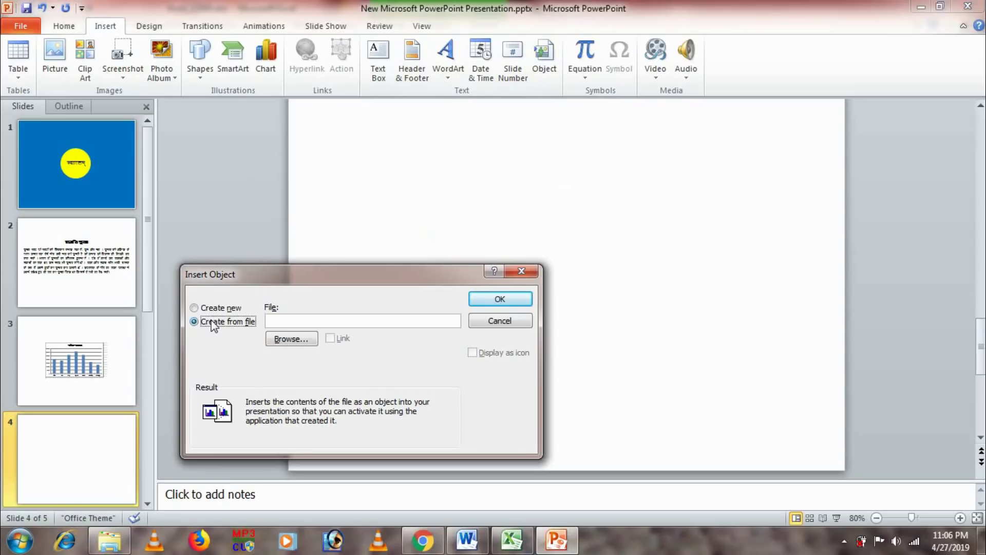
click(291, 340)
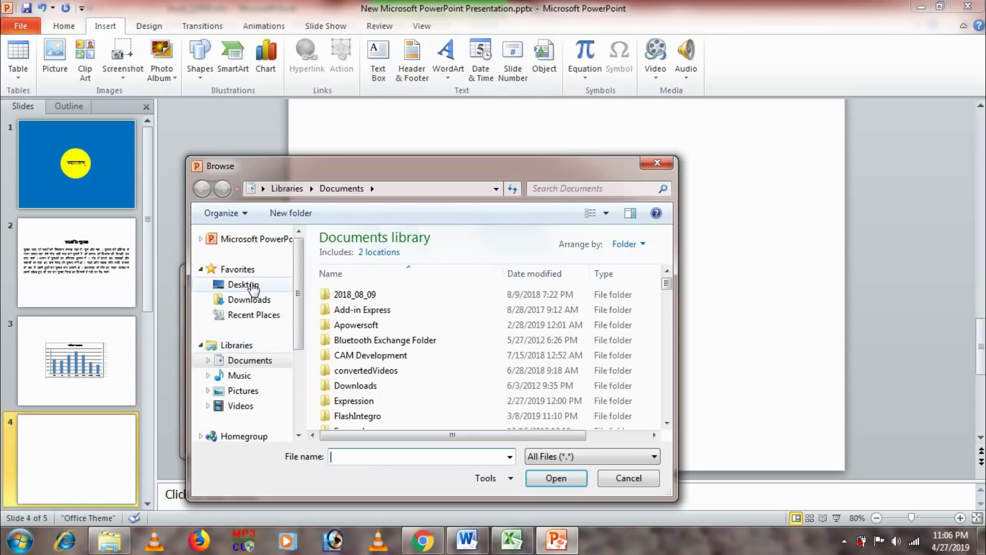
click(250, 285)
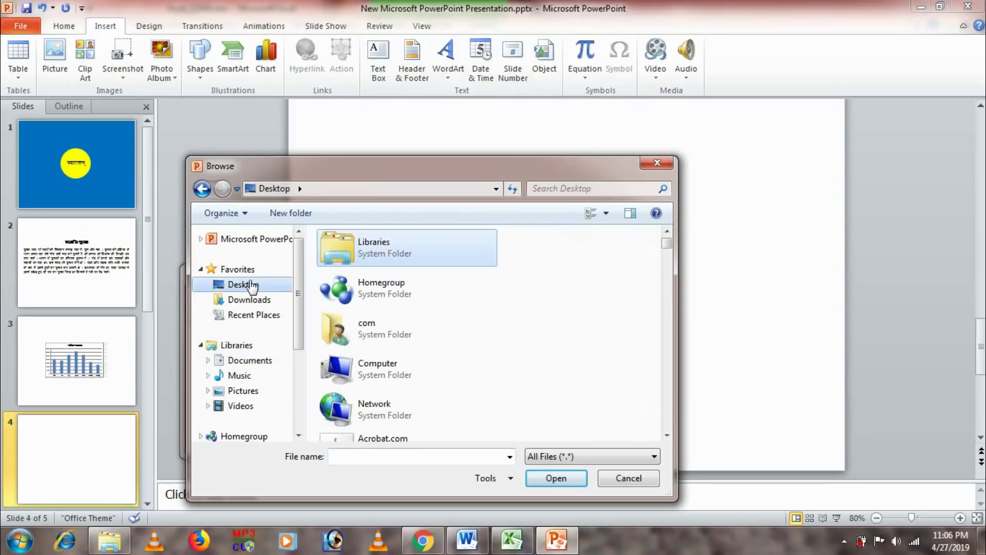
click(371, 295)
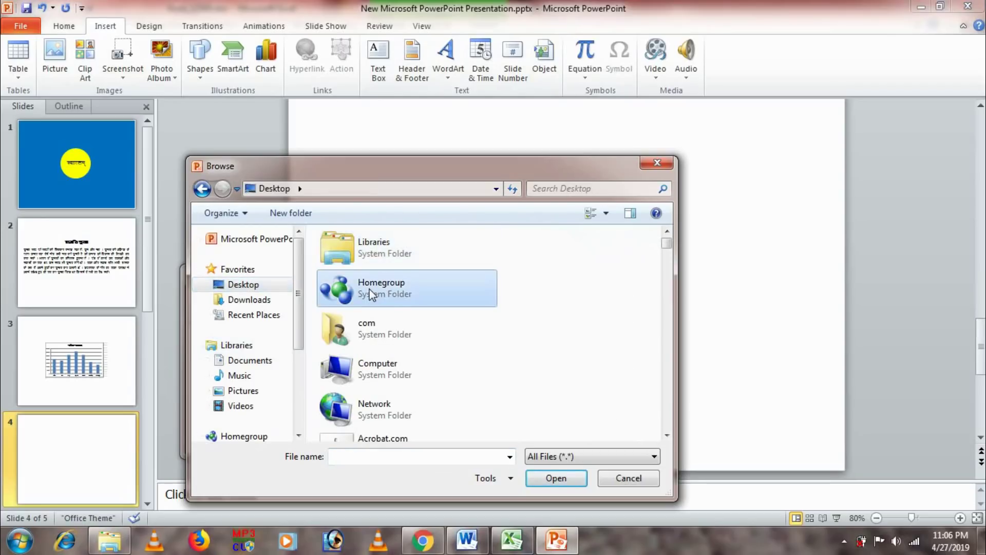
key(r)
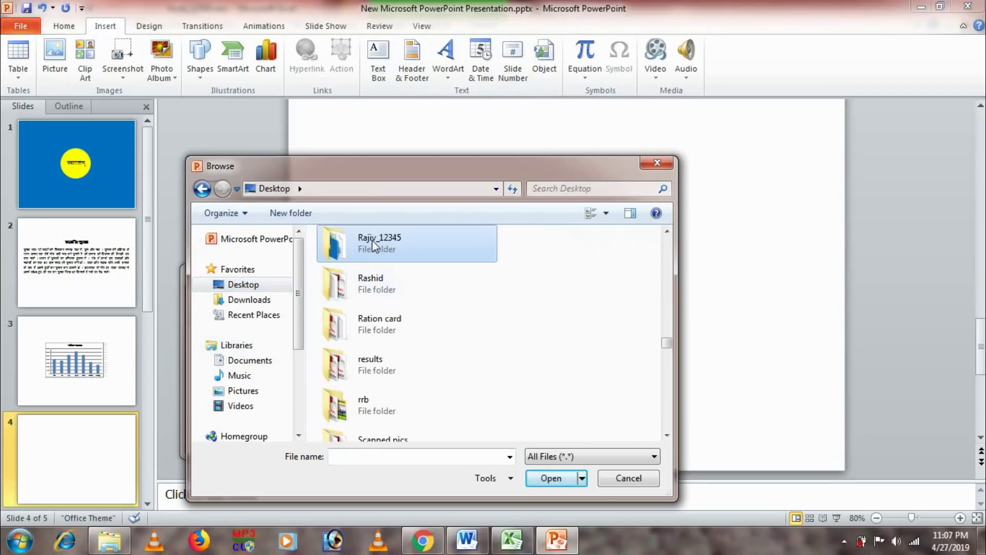
double_click(372, 240)
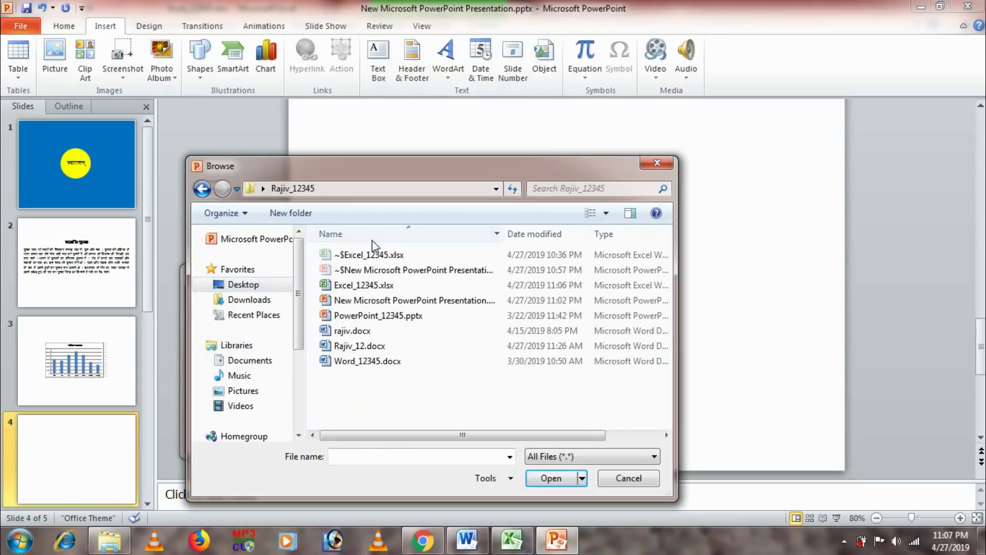
click(369, 286)
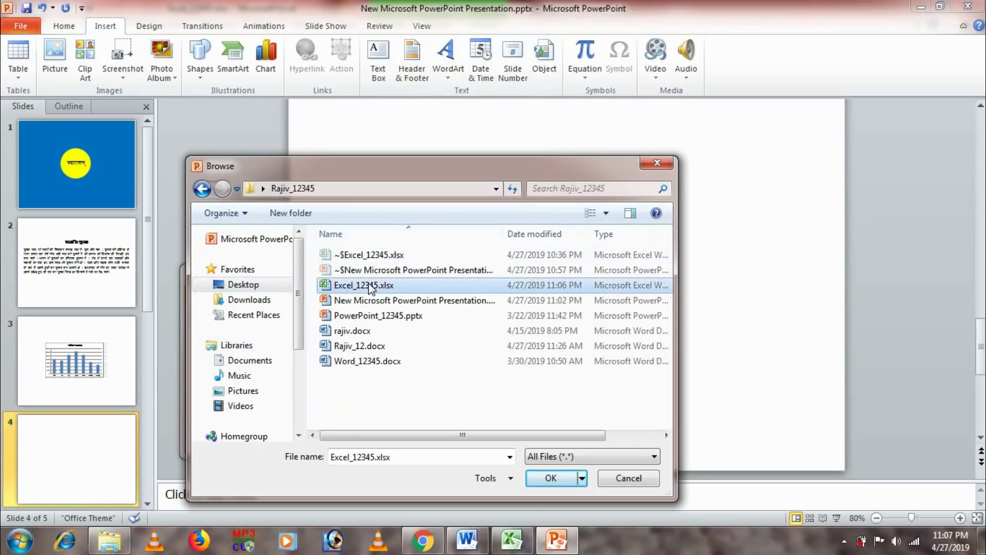
click(548, 479)
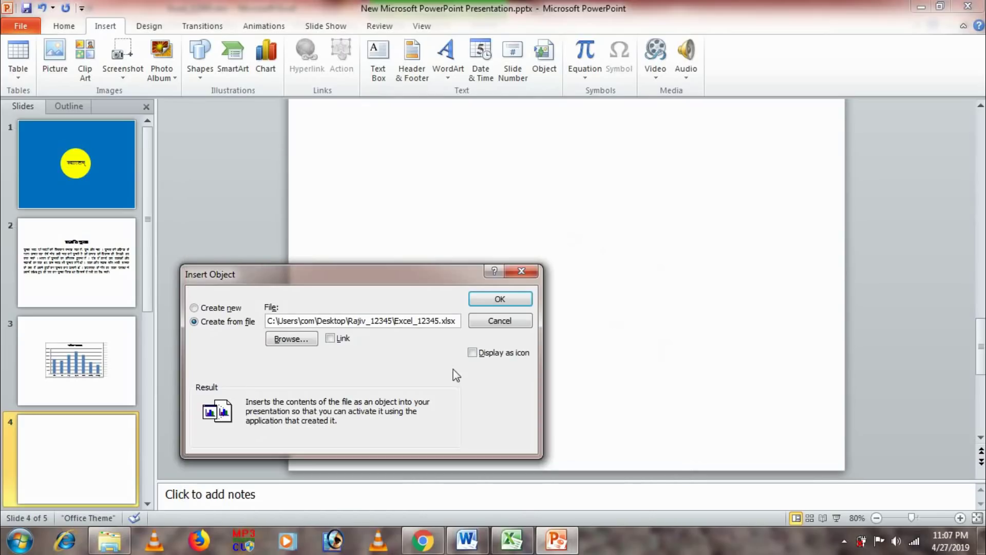
click(486, 305)
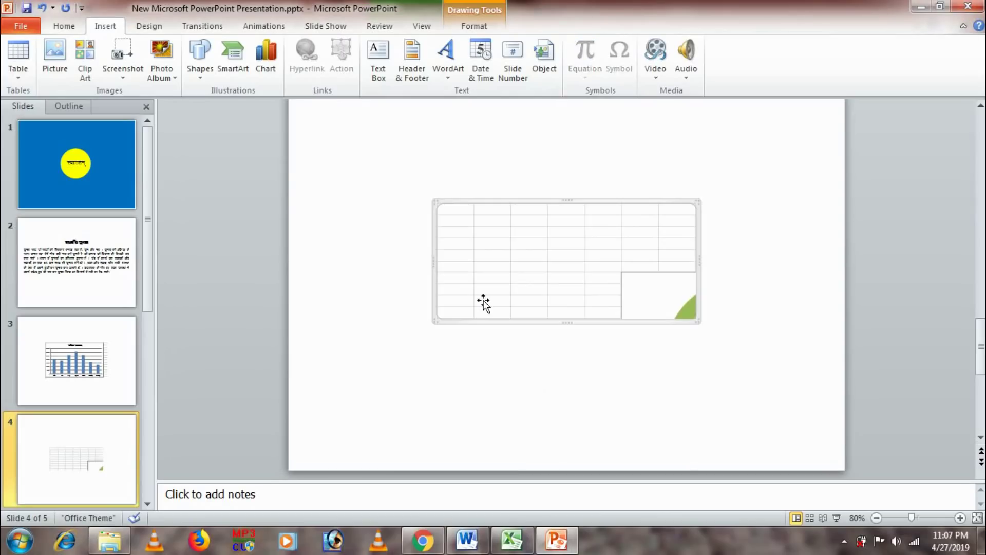
Step: Edit slide 4's embedded worksheet in place and scroll to the pie chart
double_click(550, 259)
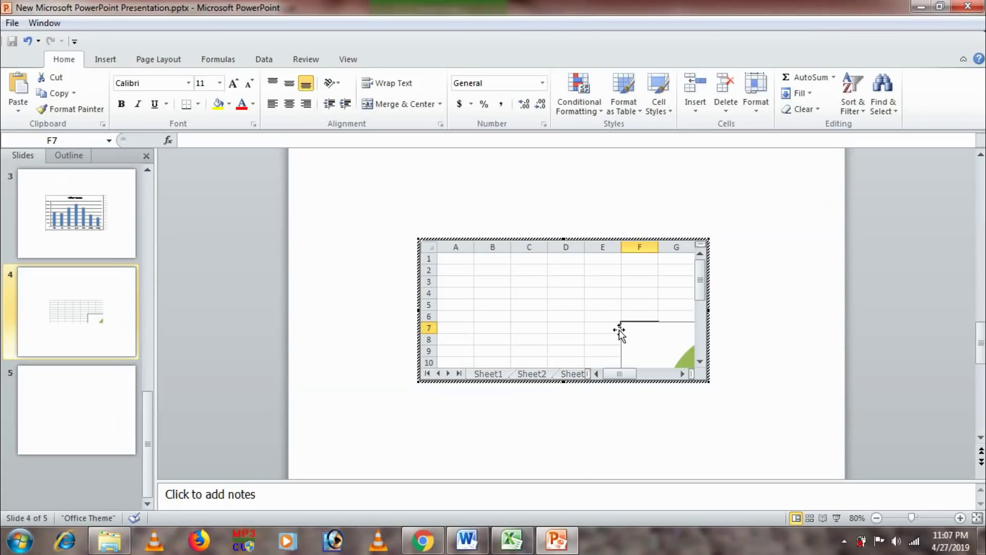
click(684, 374)
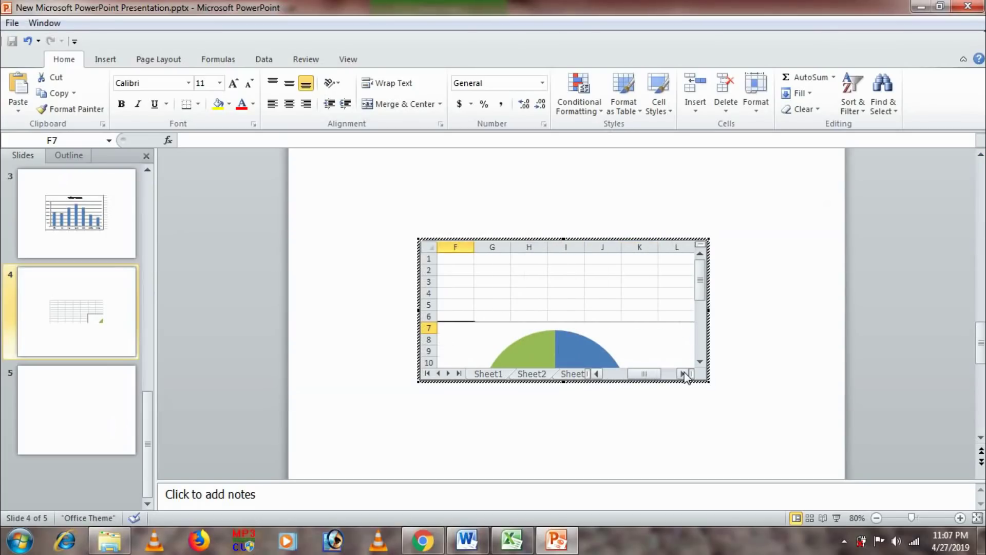
drag(703, 291, 705, 318)
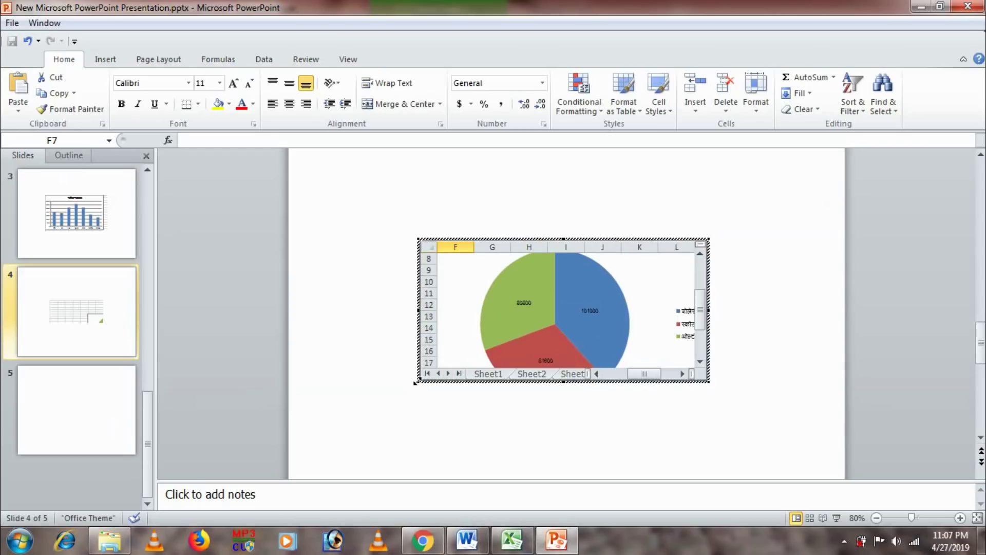
Step: Resize the embedded object to show the whole pie and legend, then save the presentation
drag(417, 382, 402, 404)
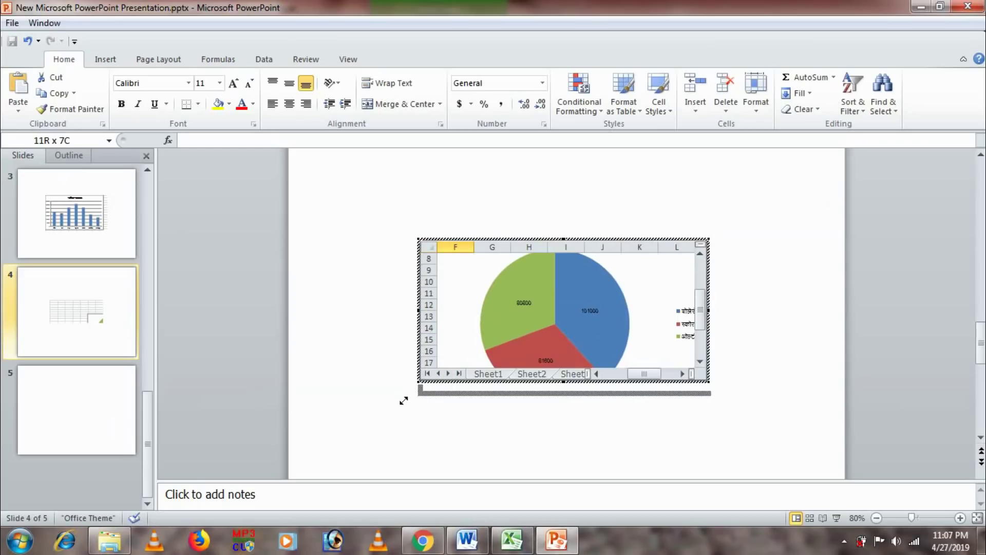
drag(402, 404, 403, 406)
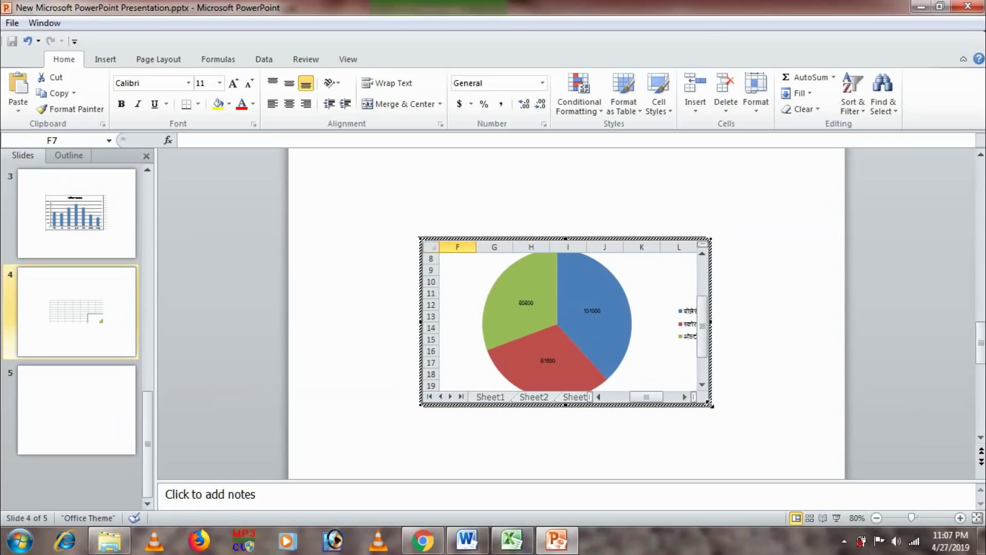
drag(710, 405, 724, 434)
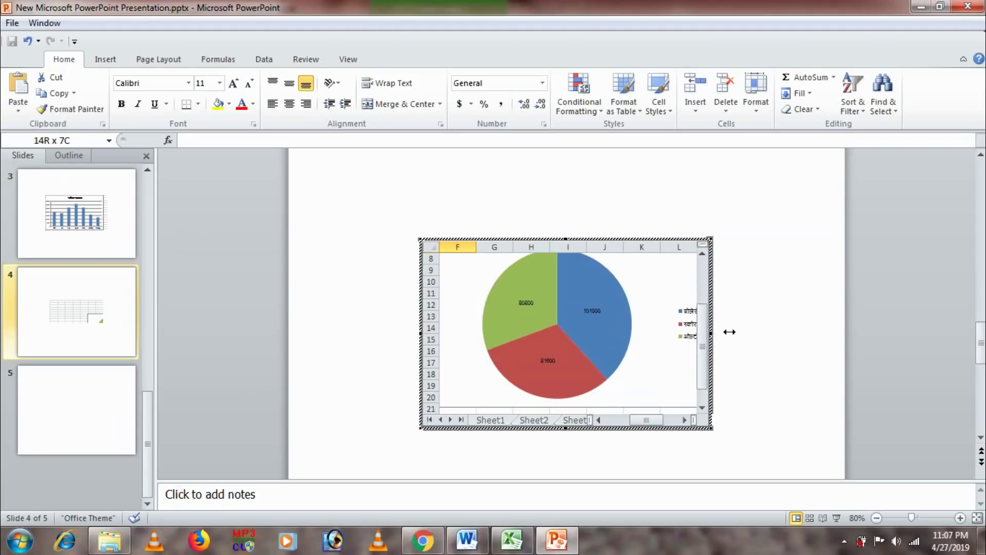
drag(712, 331, 737, 338)
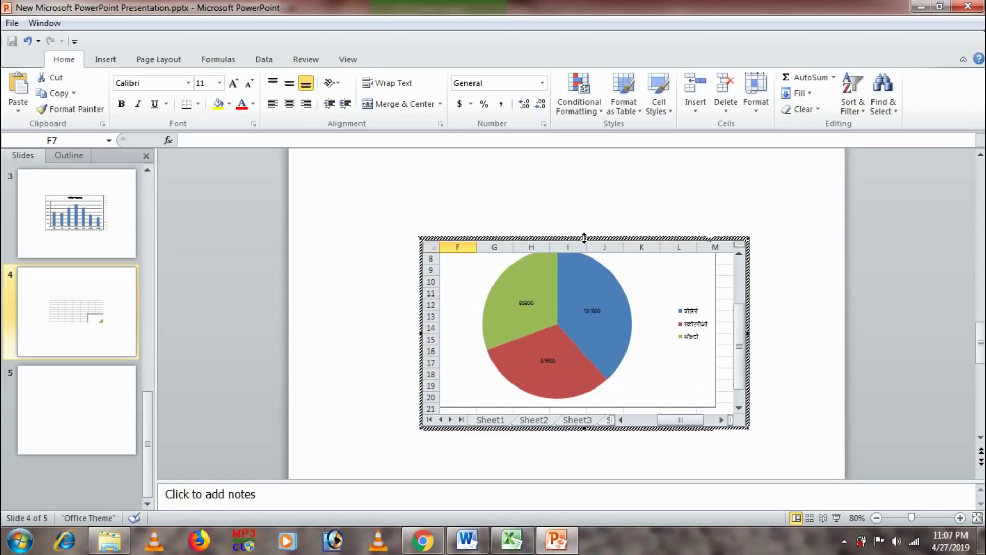
drag(585, 234, 584, 218)
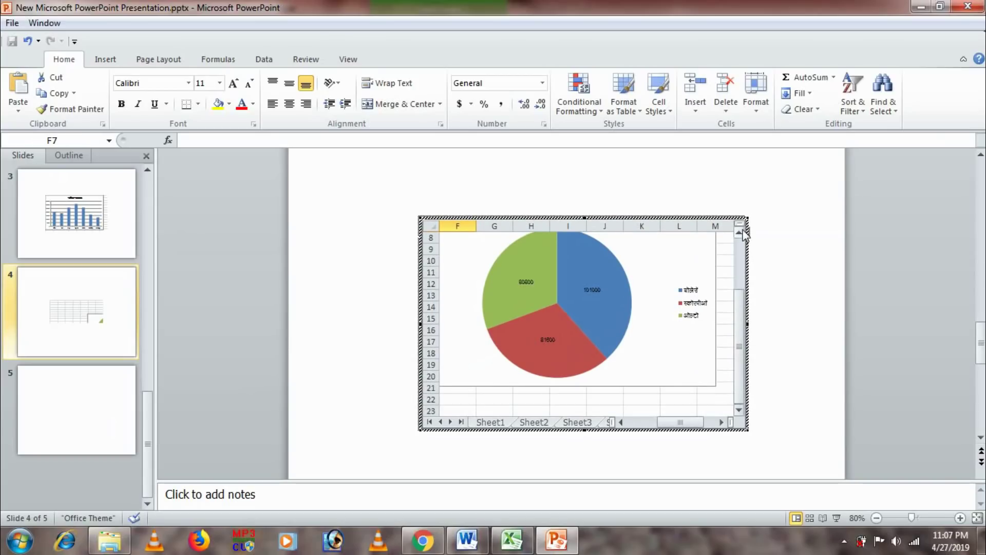
click(740, 234)
click(740, 233)
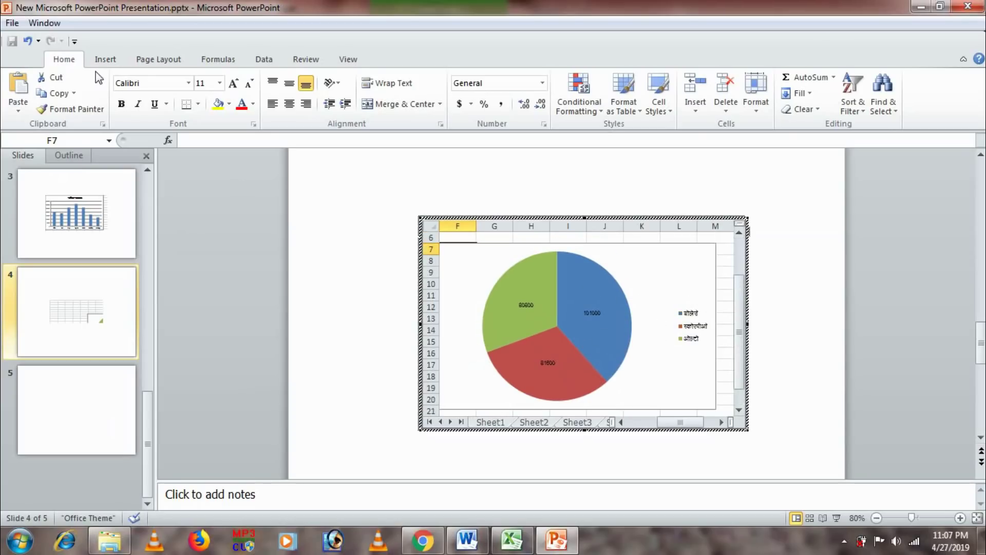
click(388, 301)
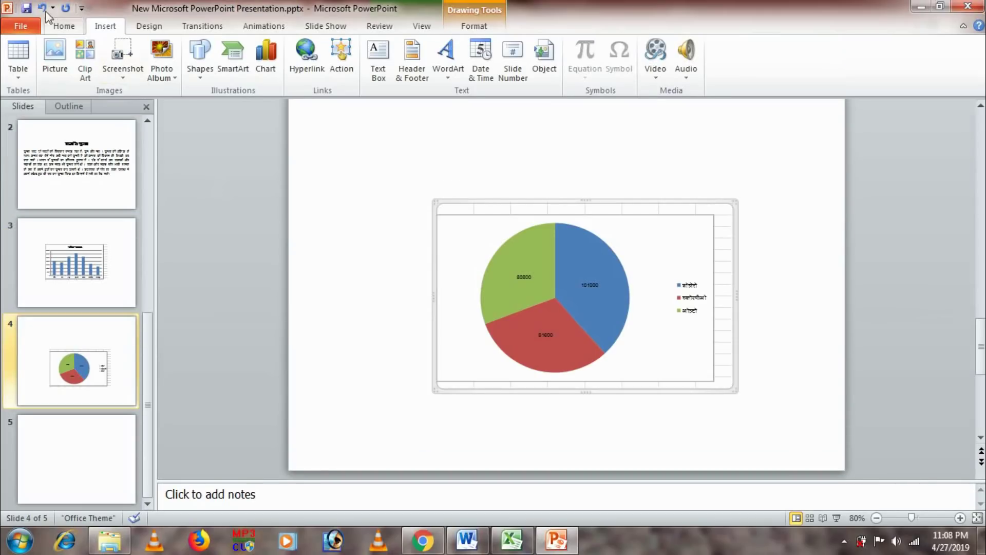
click(26, 9)
click(473, 540)
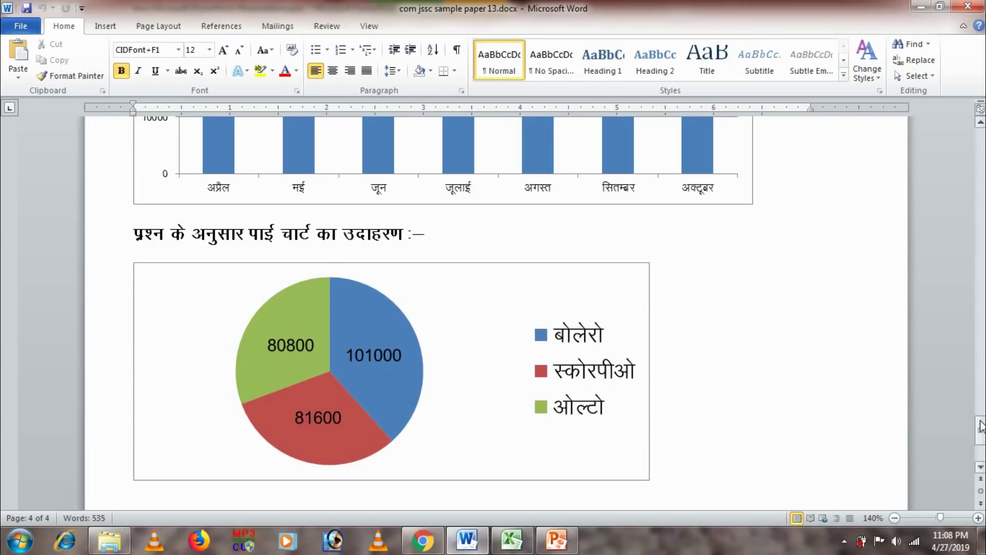
drag(981, 425, 977, 318)
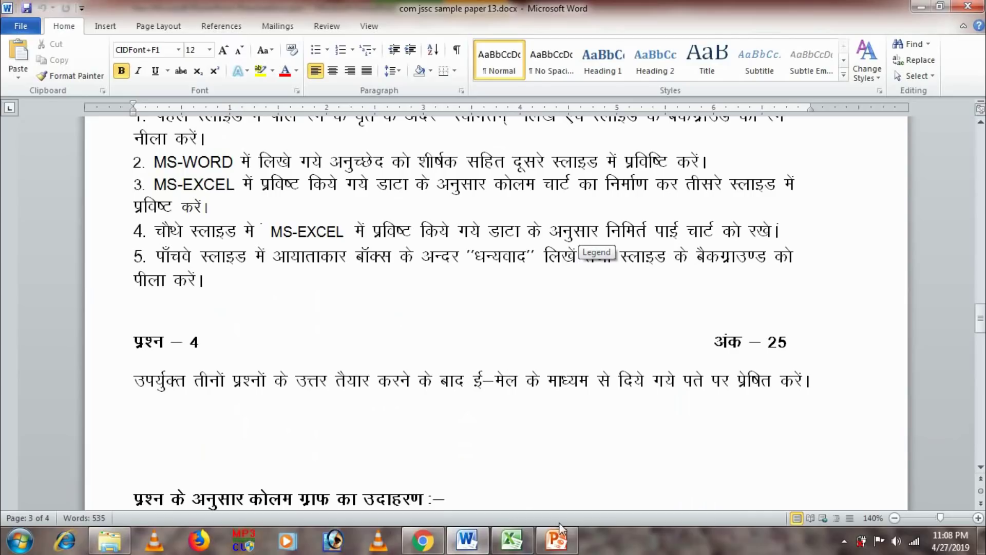
click(558, 539)
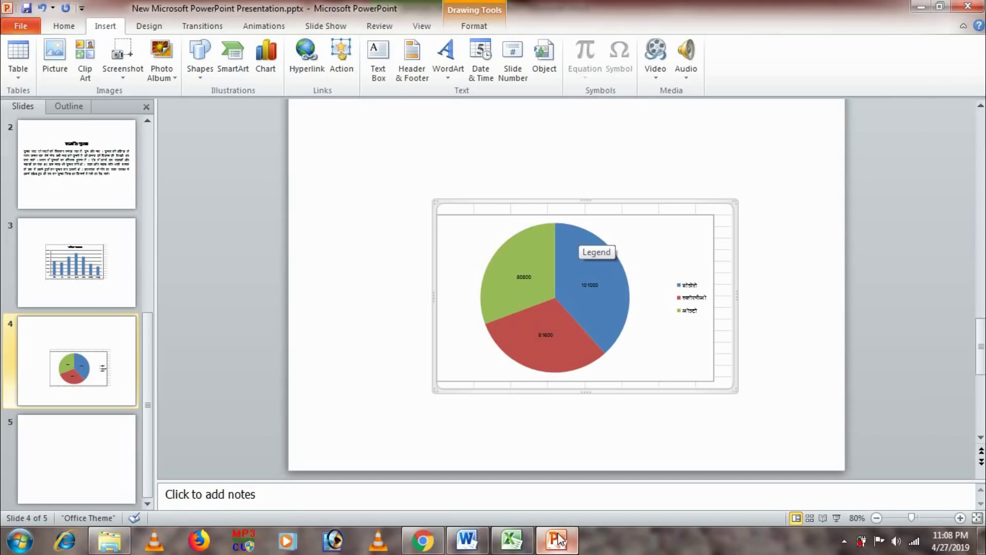
Step: Draw a large rectangle shape across the middle of blank slide 5
click(90, 452)
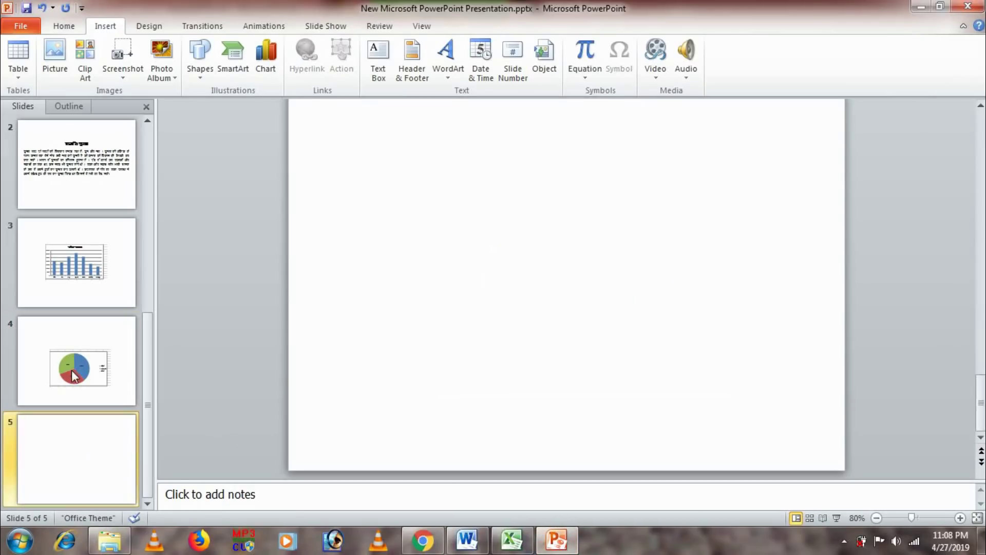
click(196, 53)
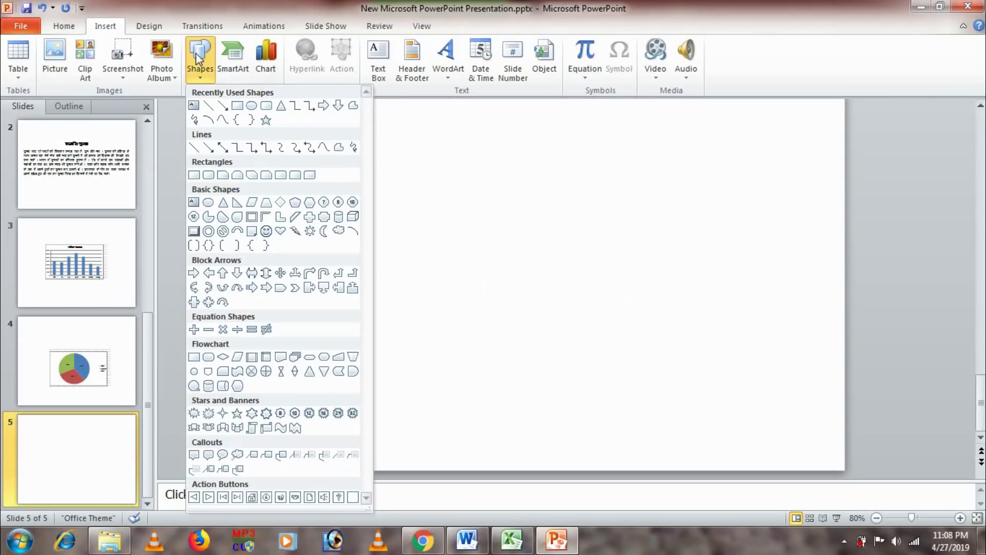
click(237, 106)
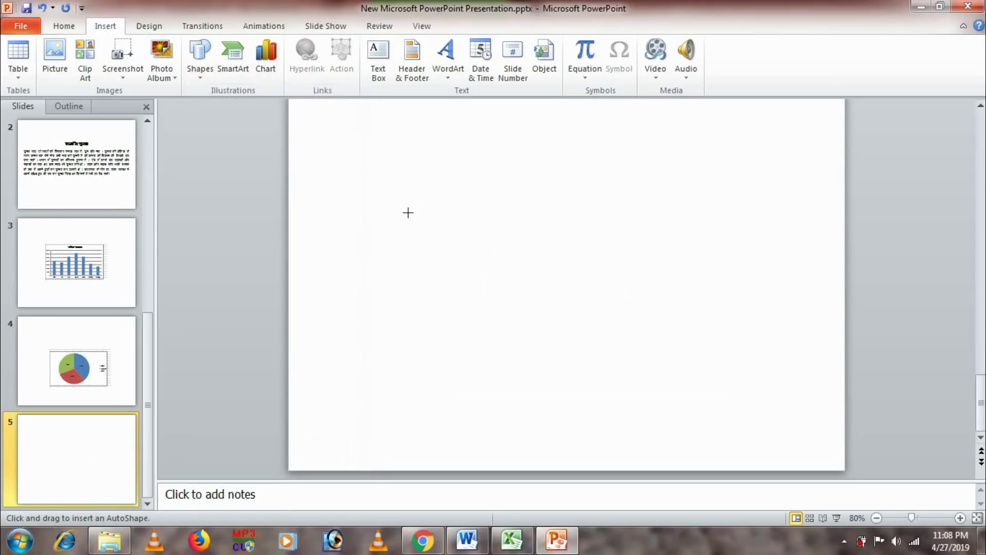
drag(414, 200, 724, 378)
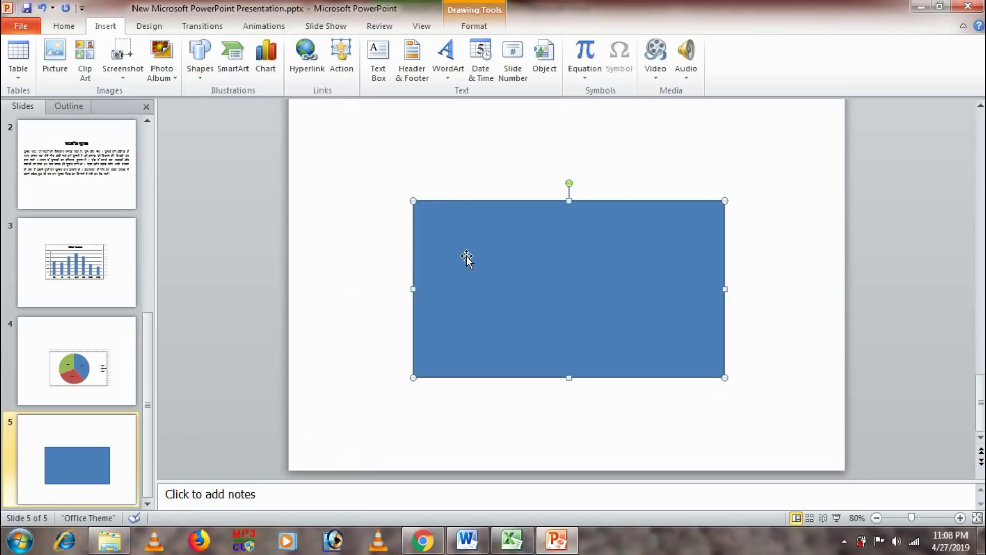
click(378, 54)
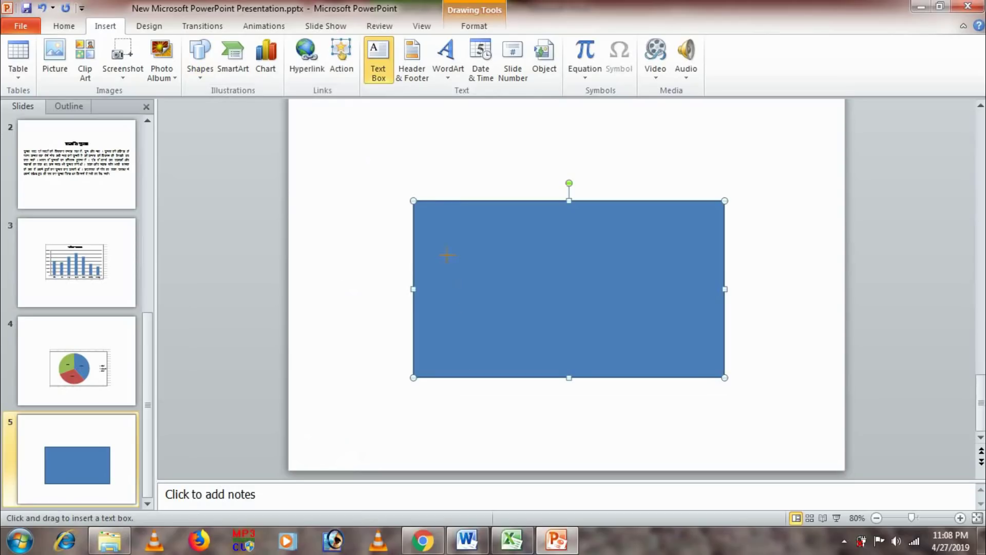
Step: Add a text box inside the rectangle and type धन्यवाद in the Kruti Dev 010 font
drag(446, 256, 680, 346)
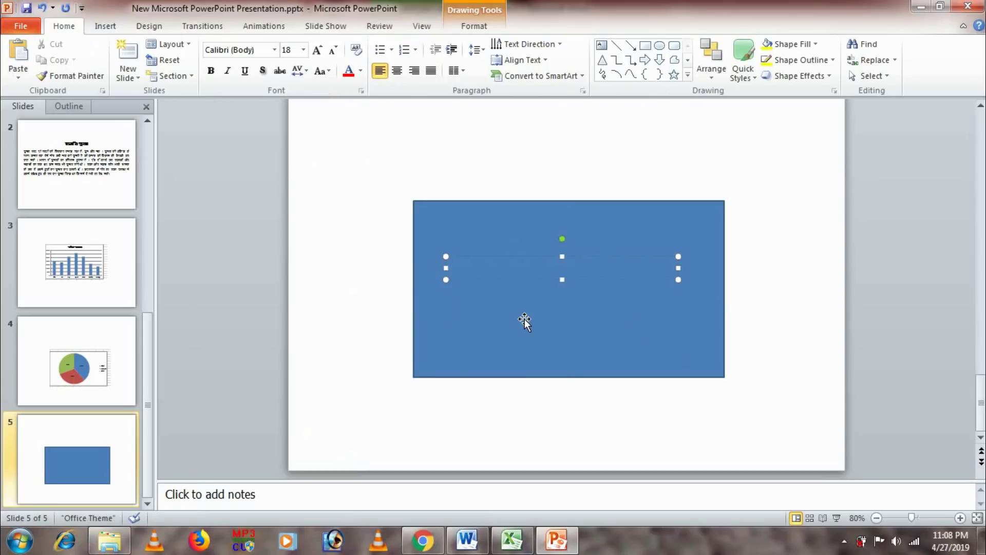
text(/)
click(276, 49)
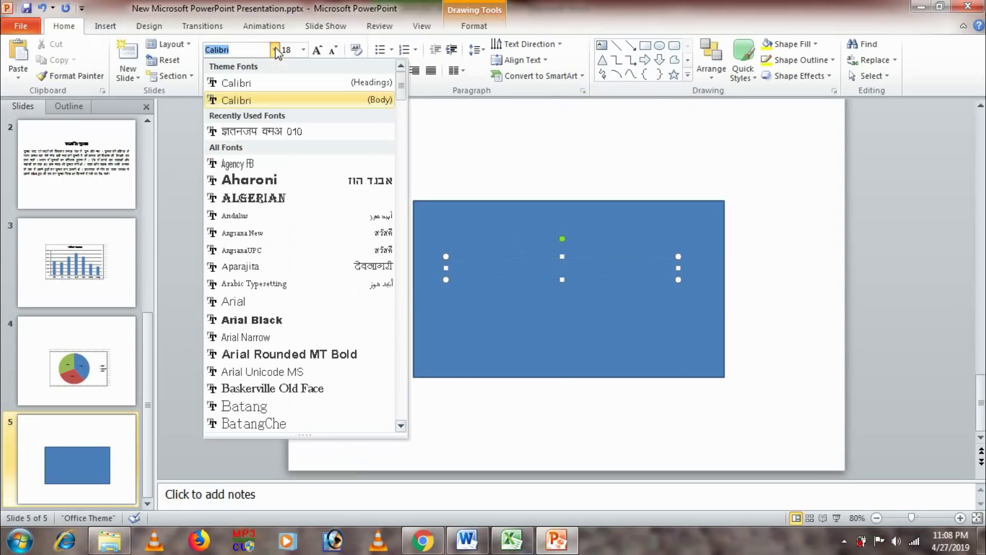
text(Kruti Dev 010)
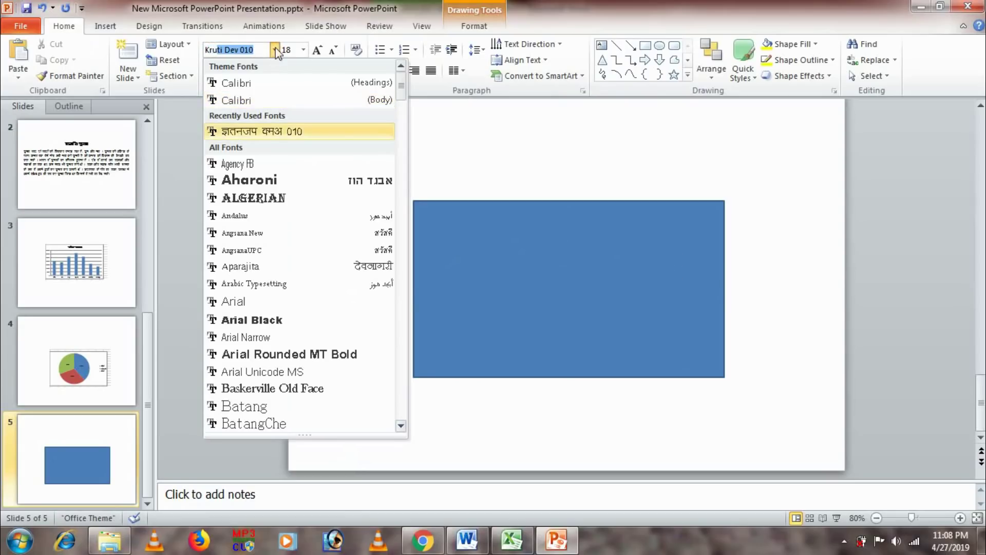
key(Return)
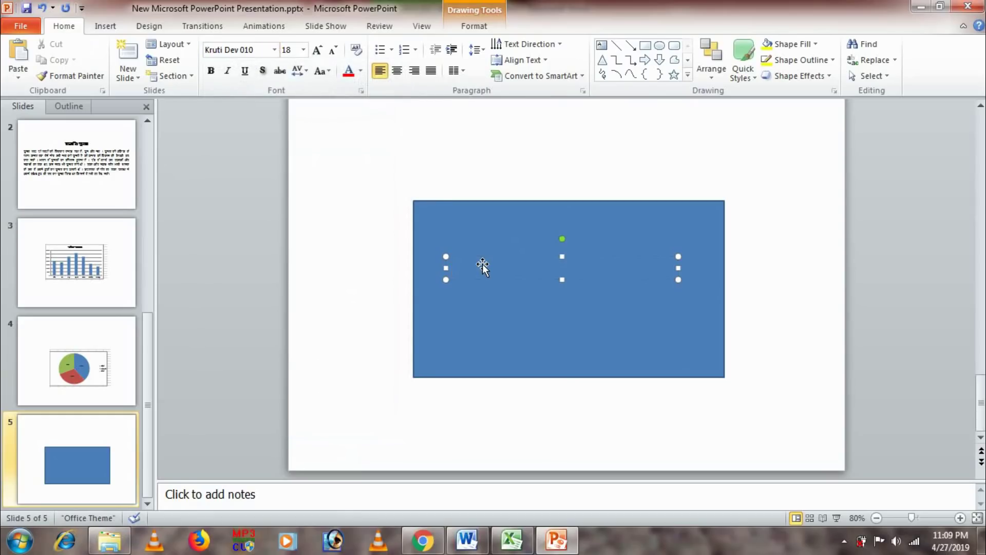
text(g)
text(;o)
text(n)
Step: Centre the धन्यवाद text in the rectangle and enlarge it to 66 pt
click(562, 256)
click(397, 72)
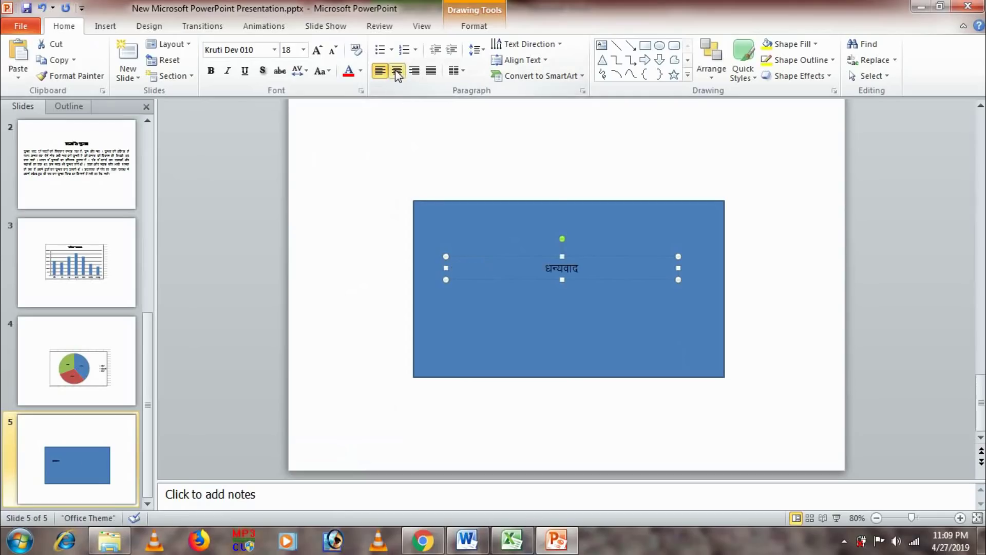
click(317, 51)
click(317, 51)
click(318, 51)
click(318, 51)
click(317, 50)
click(318, 50)
click(318, 50)
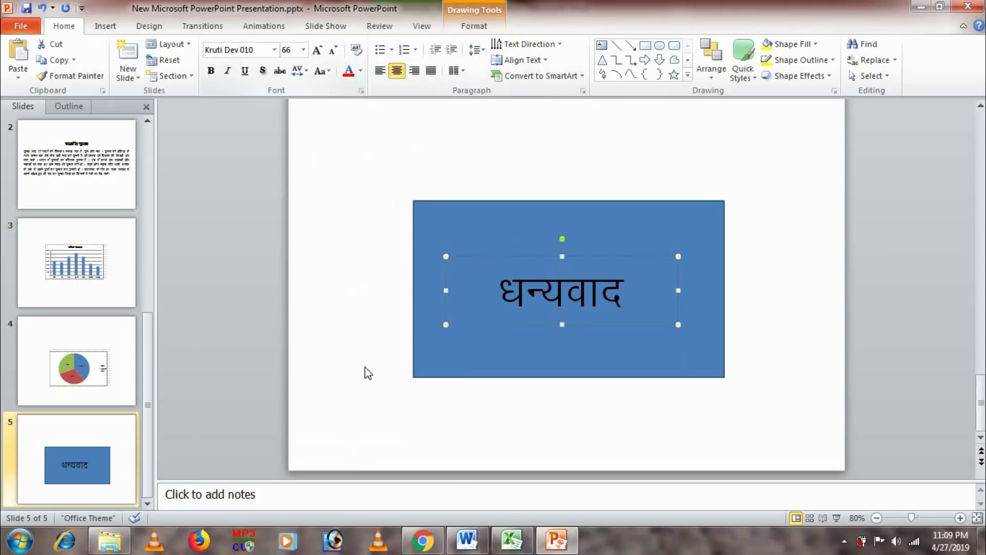
click(467, 541)
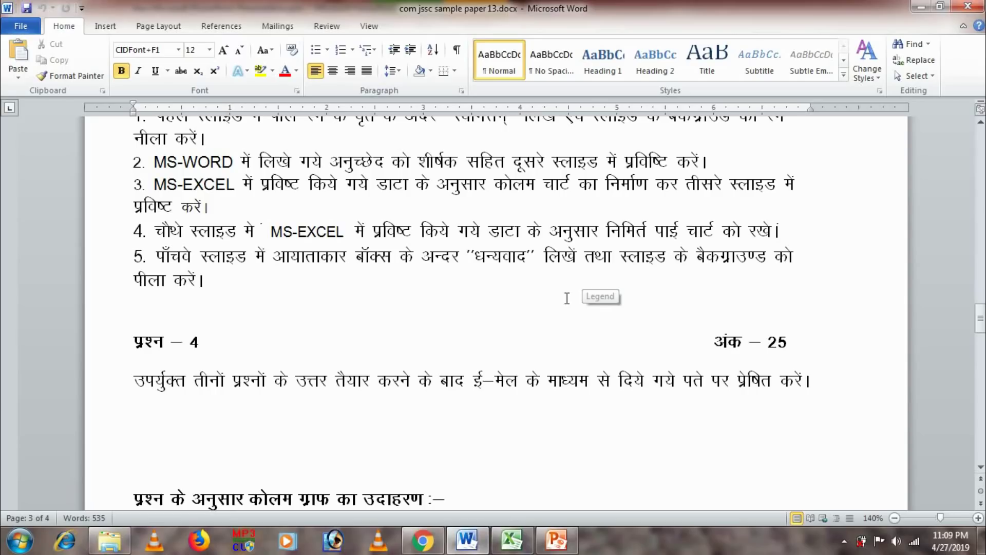
click(558, 540)
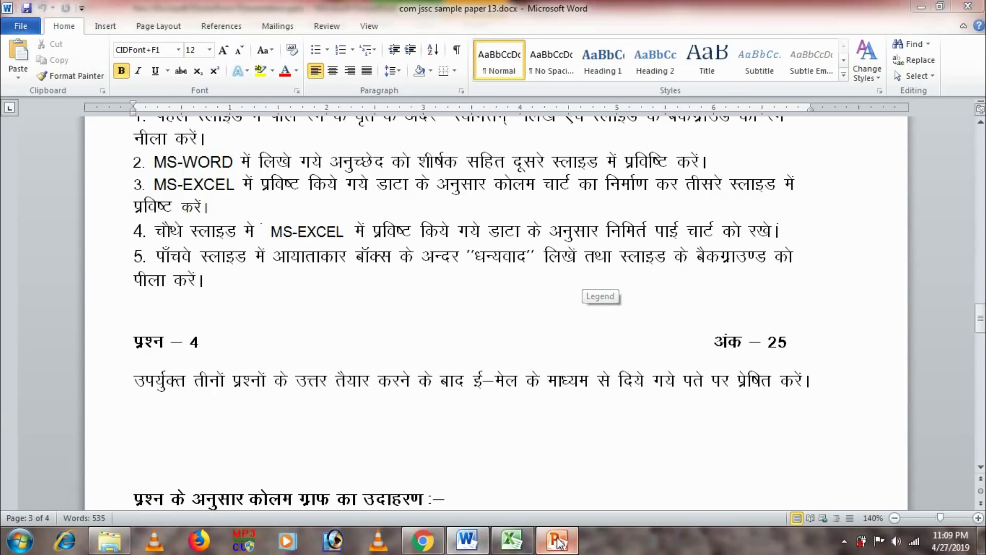
click(786, 346)
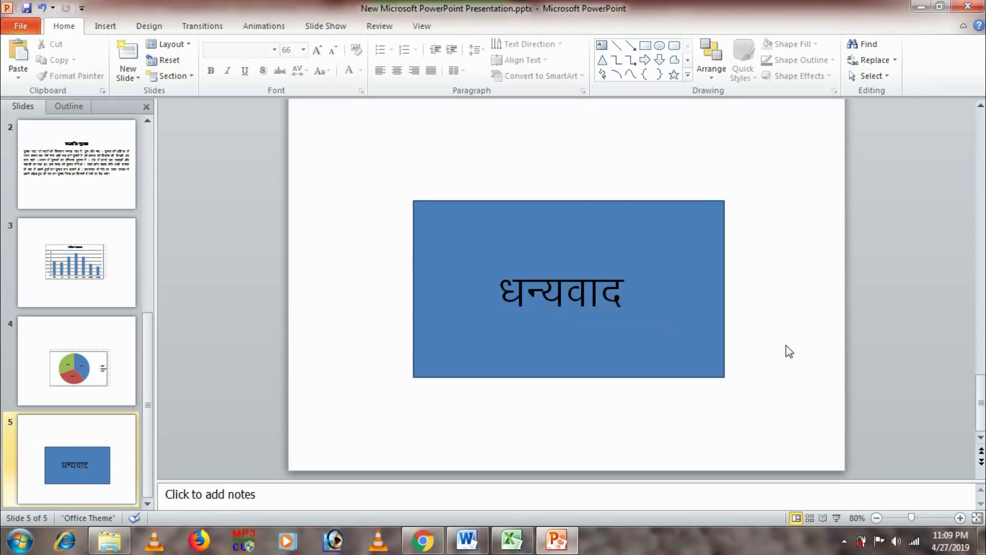
Step: Give slide 5 a solid yellow background through Format Background
right_click(786, 345)
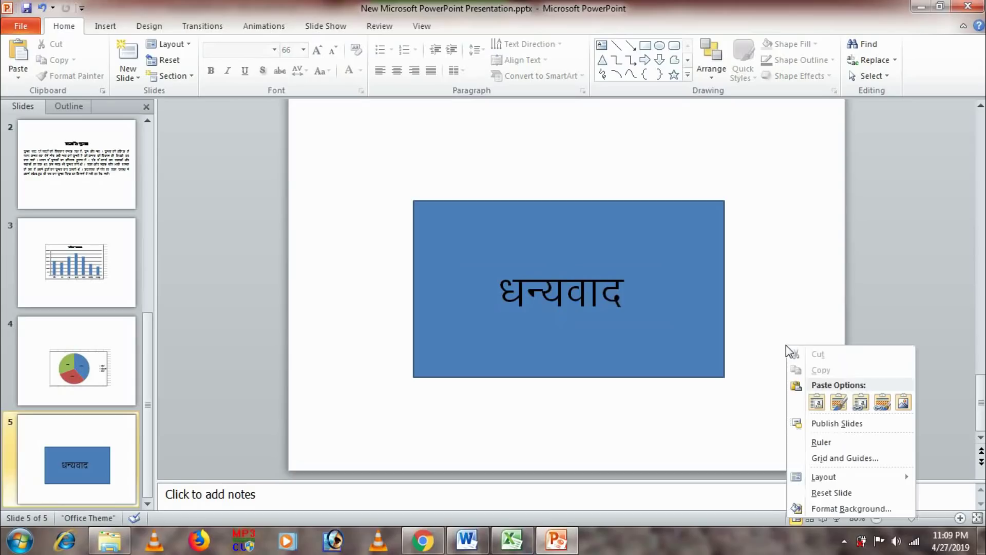
click(816, 509)
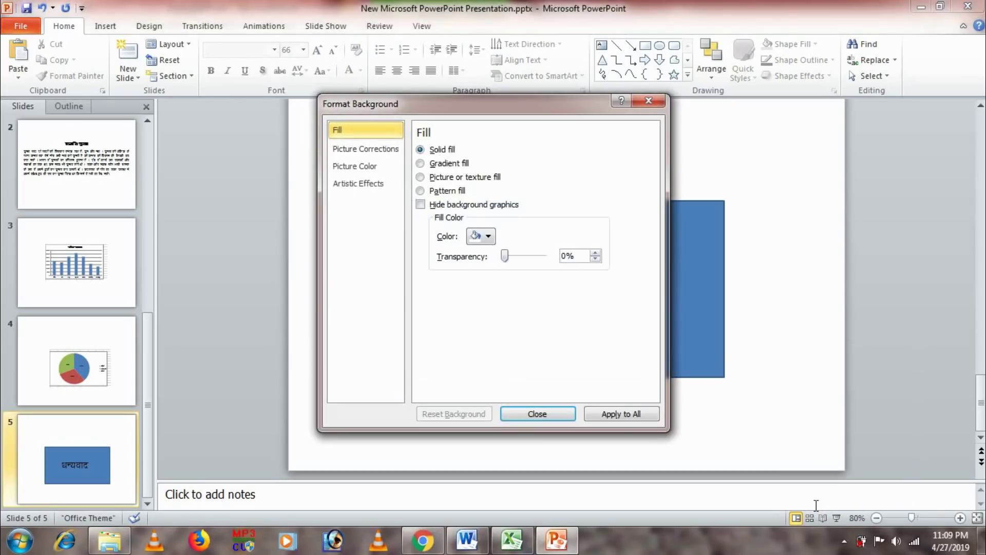
click(488, 237)
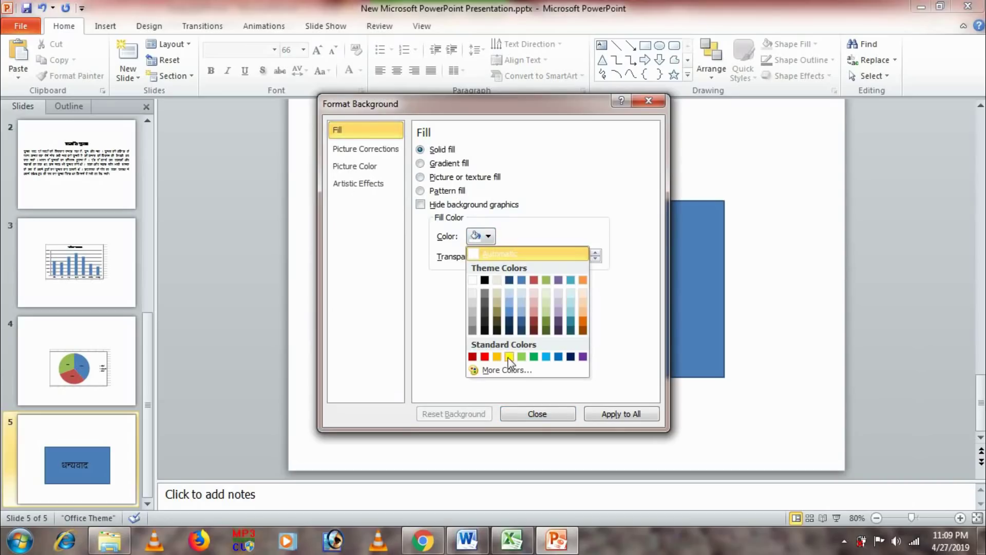
click(509, 357)
click(537, 414)
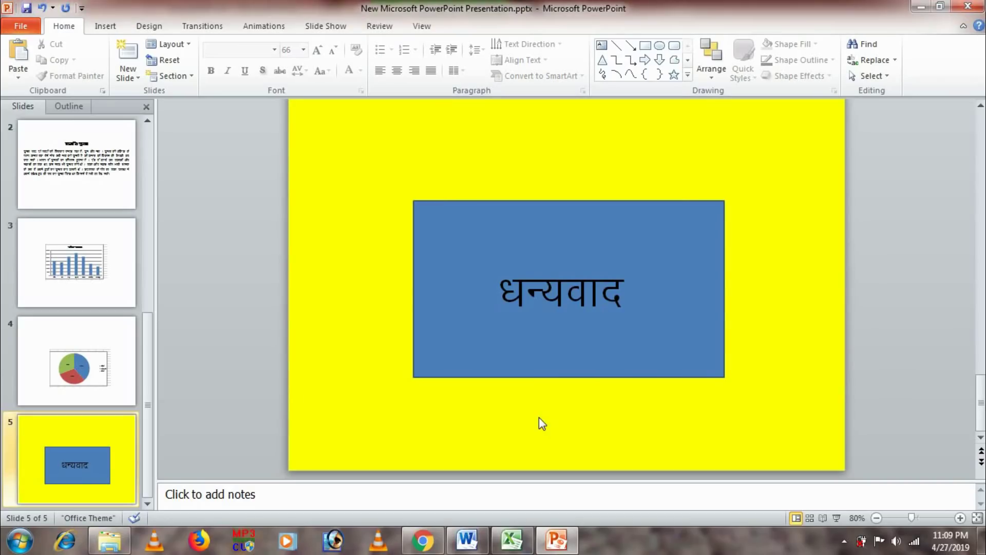
click(466, 540)
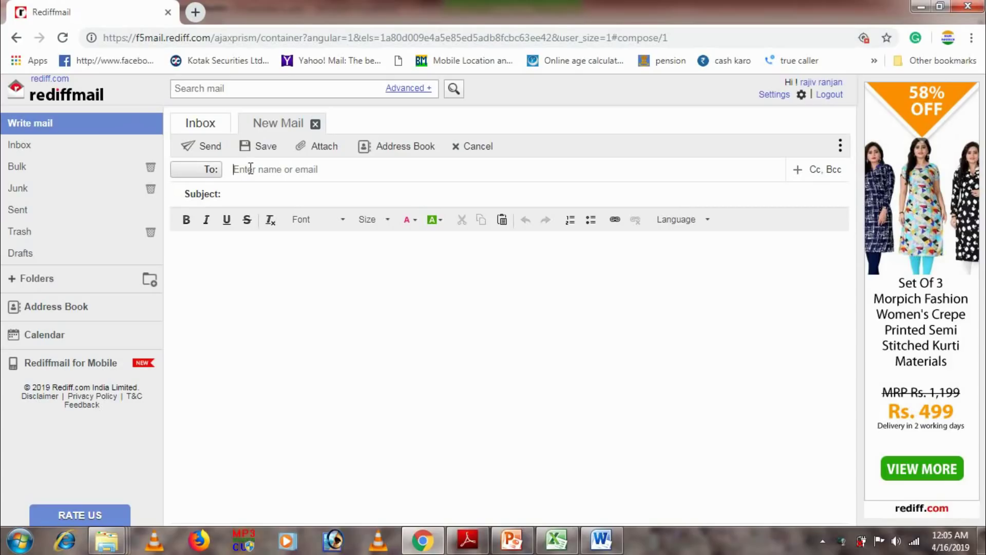
Step: Put the same recipient address in To, Cc and Bcc, with the body 'All the three files attached.'
text(ra)
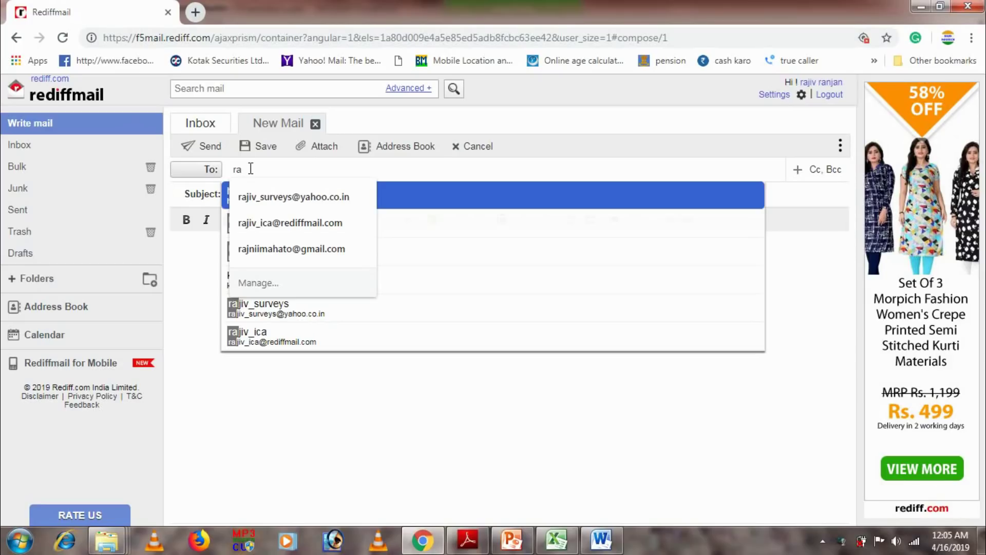
key(Down)
click(276, 223)
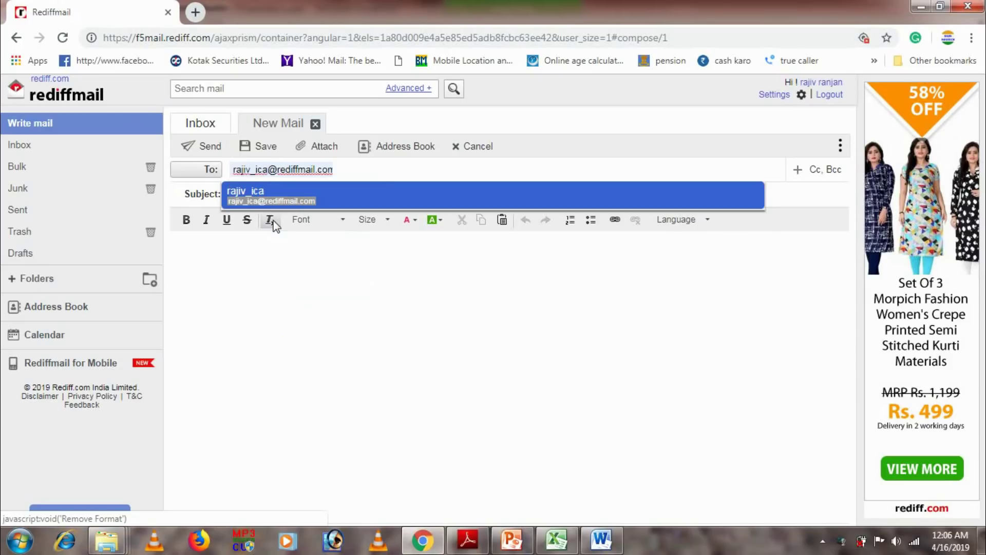
click(815, 172)
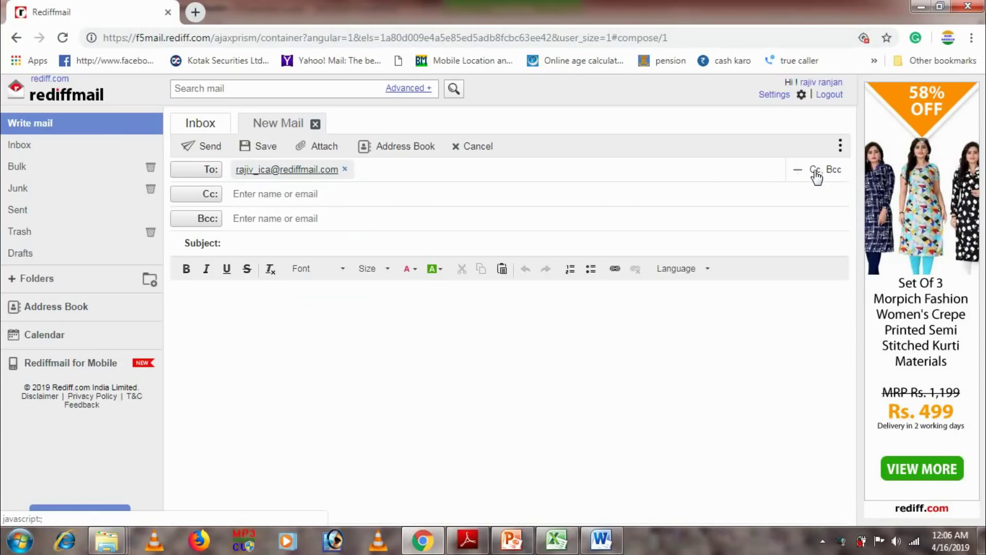
click(253, 193)
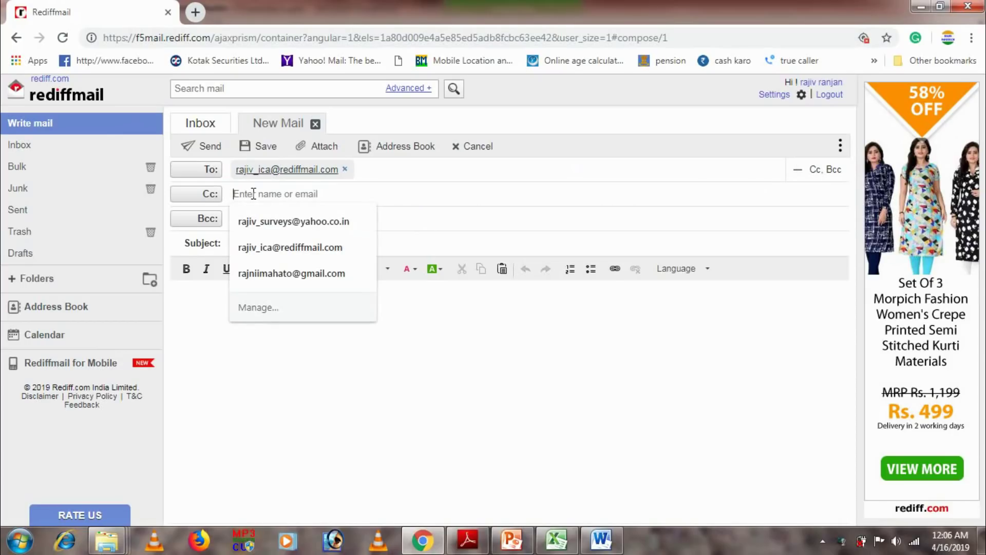
click(272, 249)
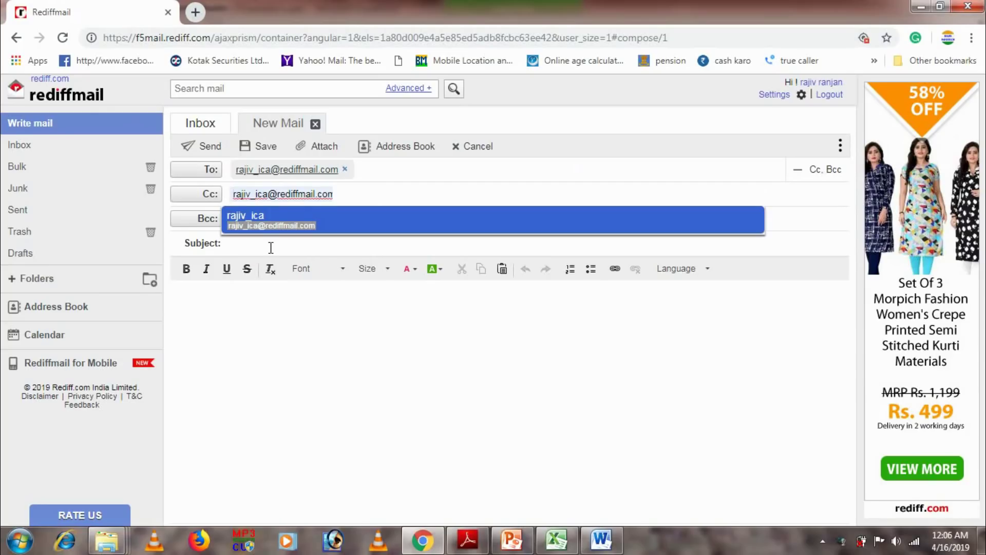
click(239, 318)
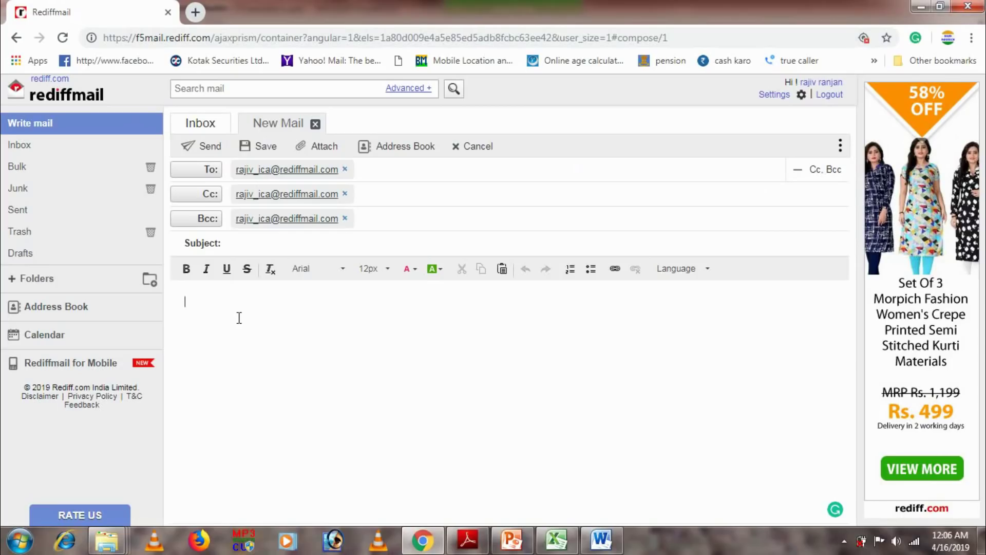
text(All the )
text(three files attached.)
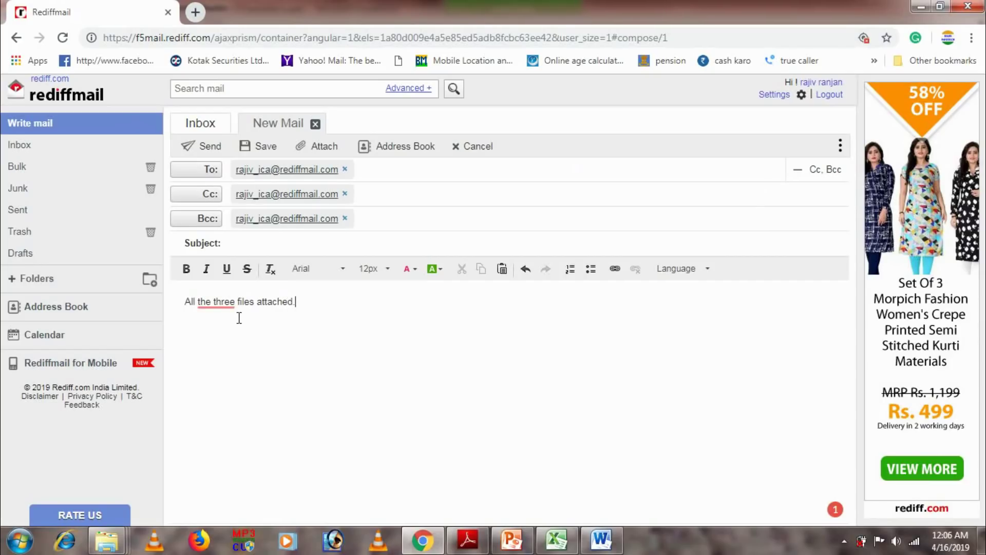
Step: From the saved Desktop folder, attach the Word document, New_Microsoft_PowerPoint_Presentation.pptx and Excel_12345.xlsx
click(323, 149)
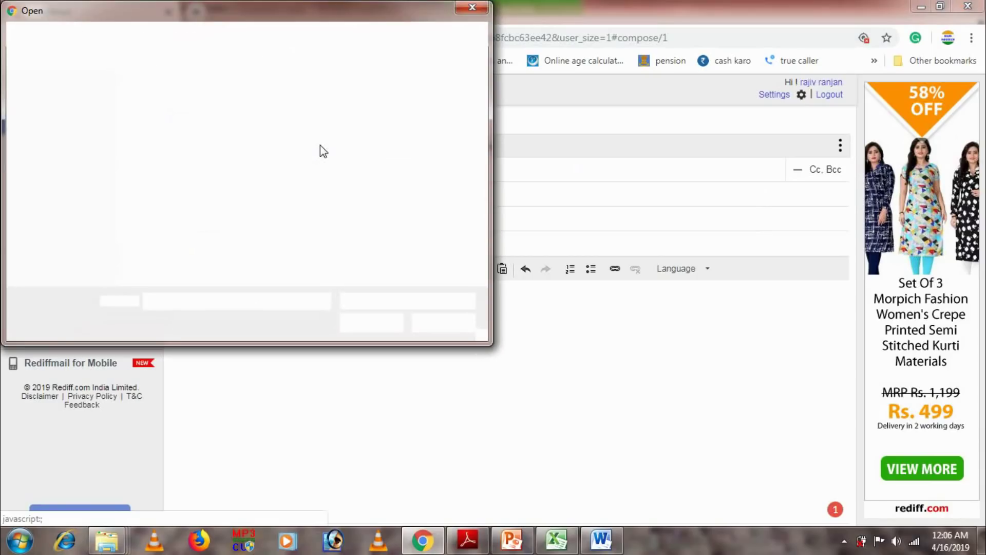
mouse_move(58, 98)
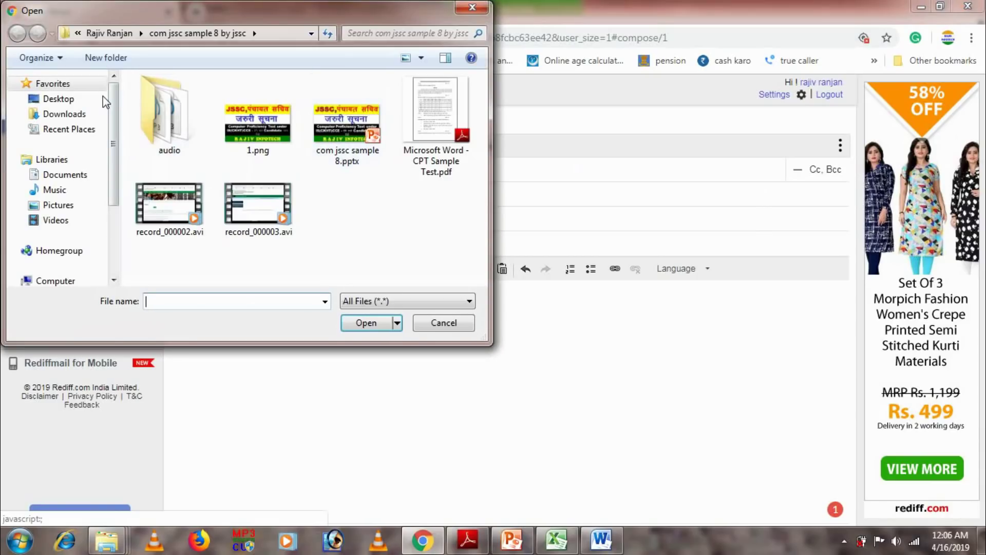
click(76, 100)
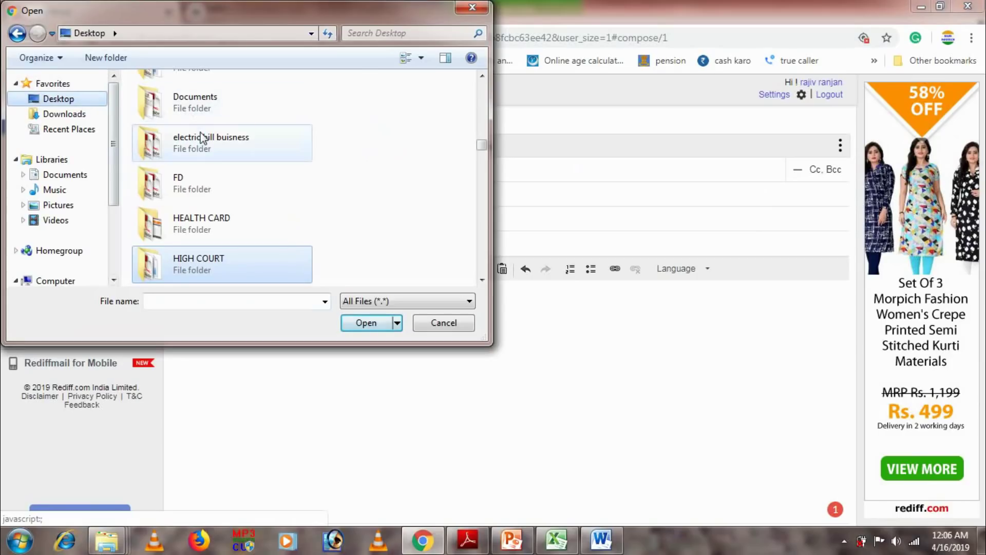
click(203, 137)
key(r)
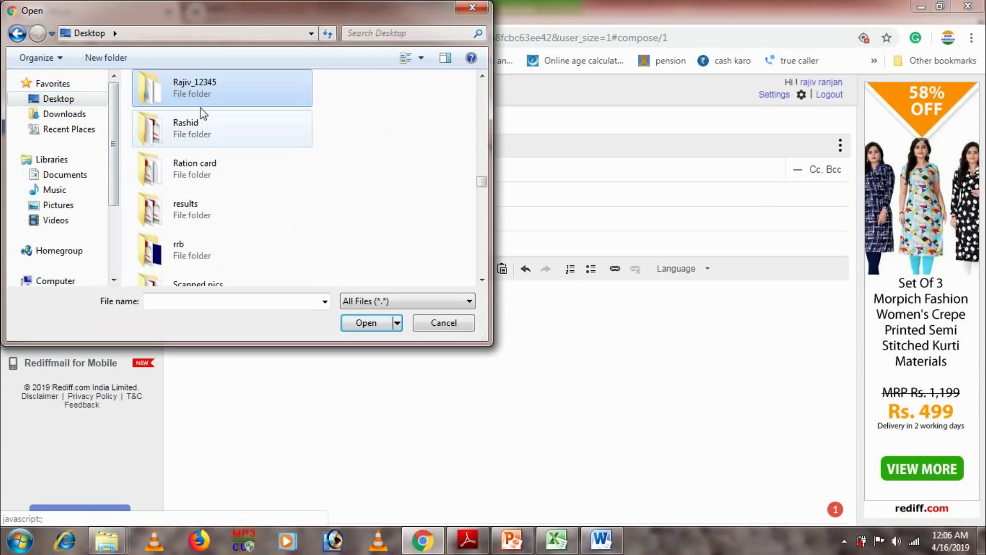
double_click(203, 94)
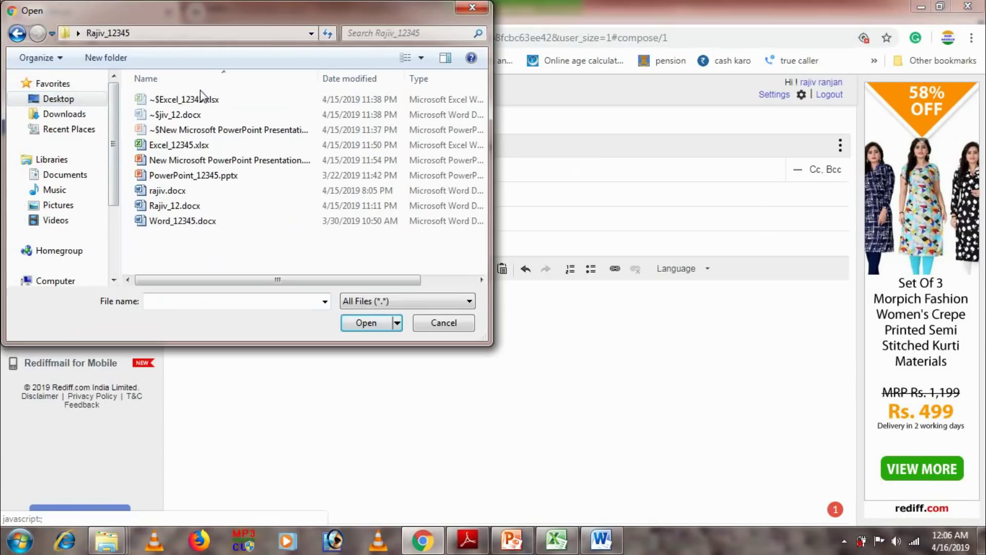
click(182, 208)
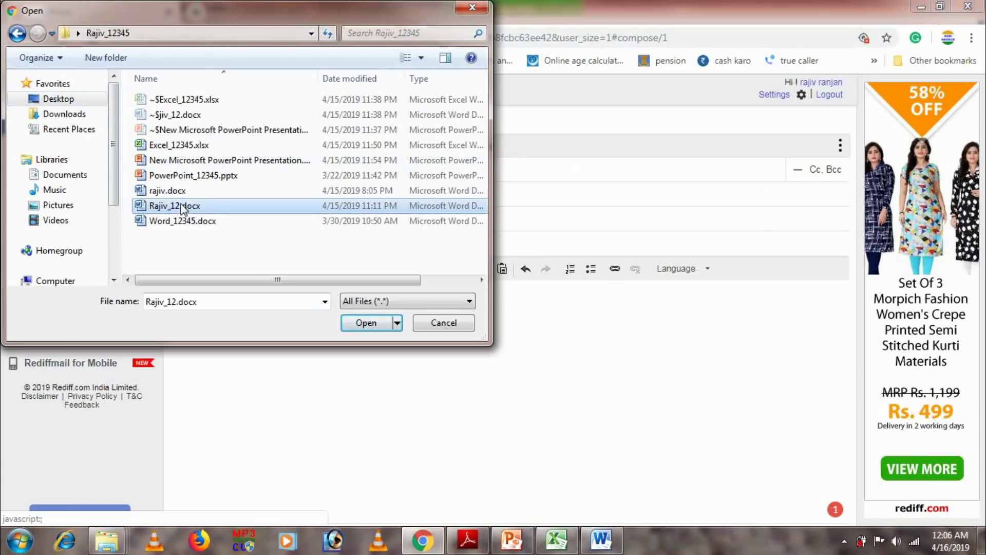
ctrl+click(179, 162)
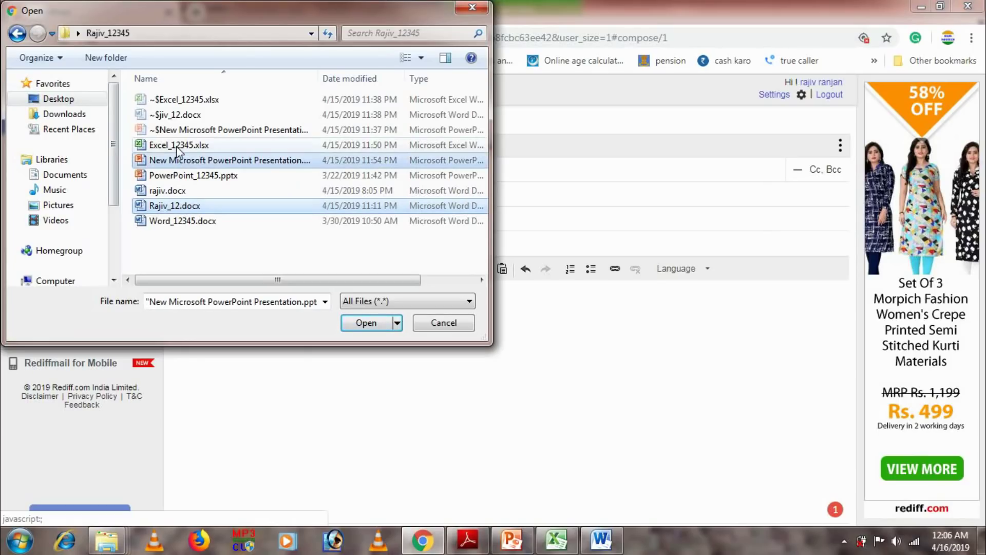
ctrl+click(177, 148)
click(363, 319)
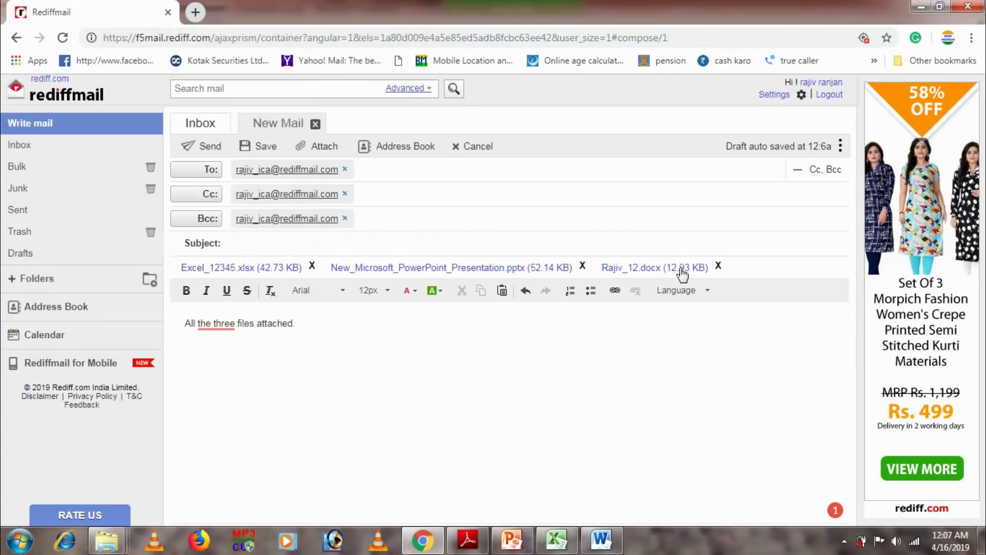
Step: Send the mail with subject 12345 and open the received message in the Inbox
click(217, 150)
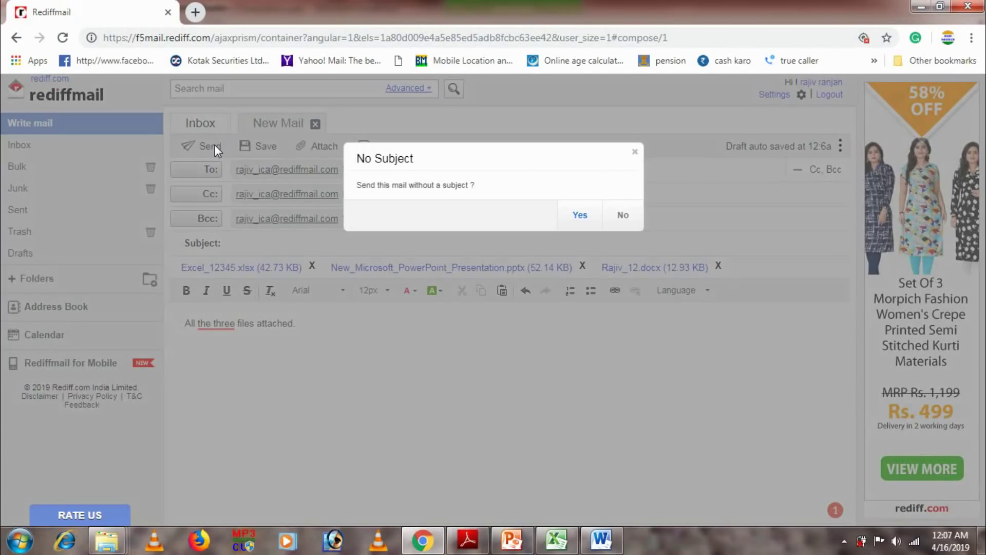
click(624, 215)
click(624, 214)
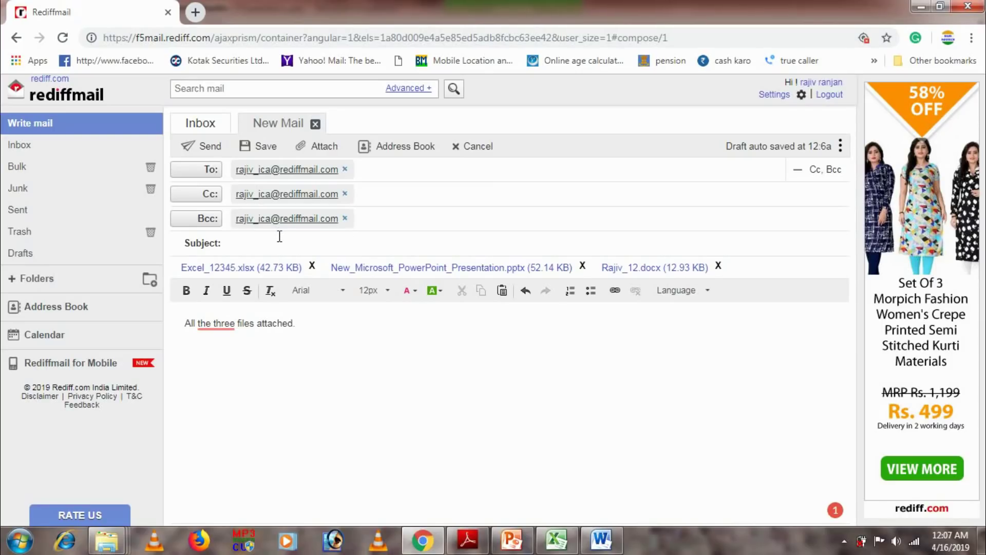
text(12345)
click(210, 147)
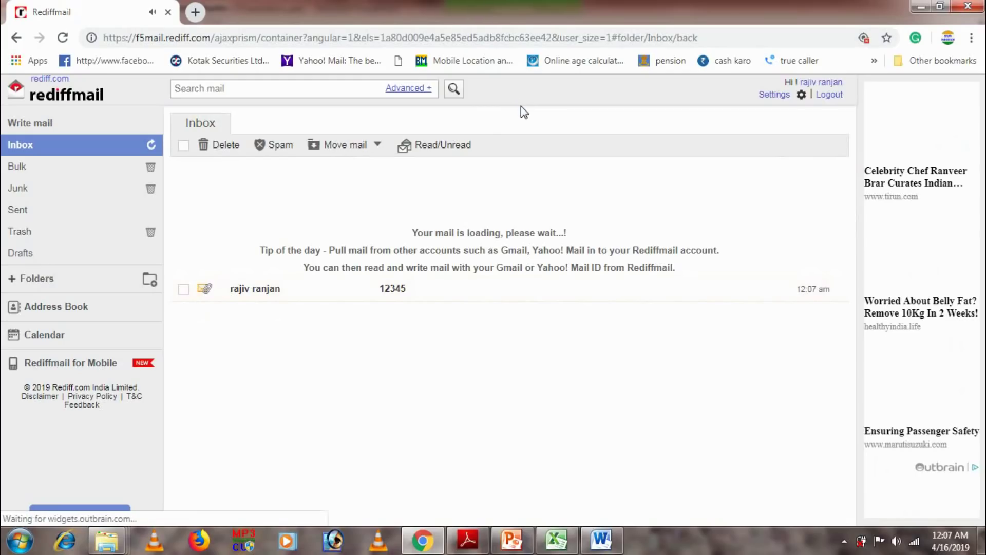
click(257, 291)
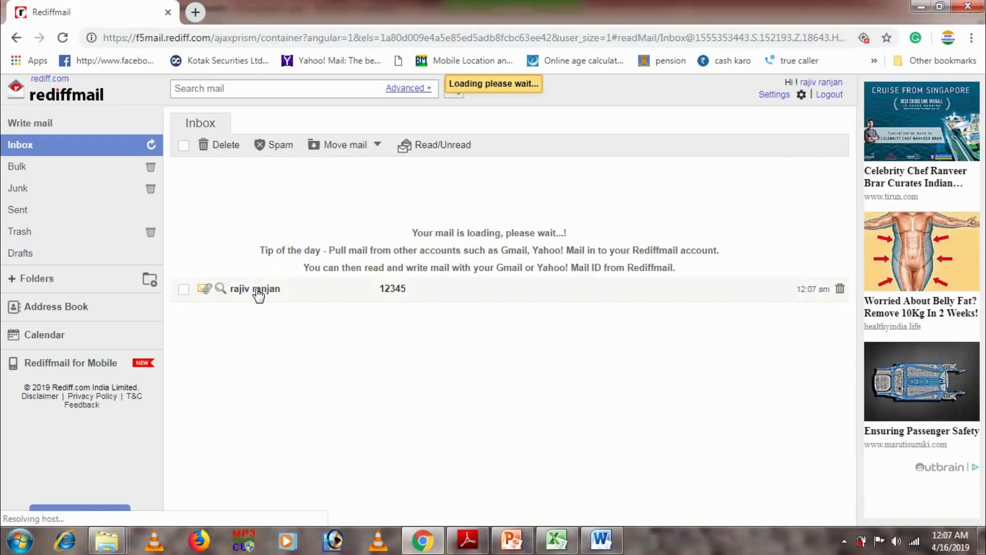